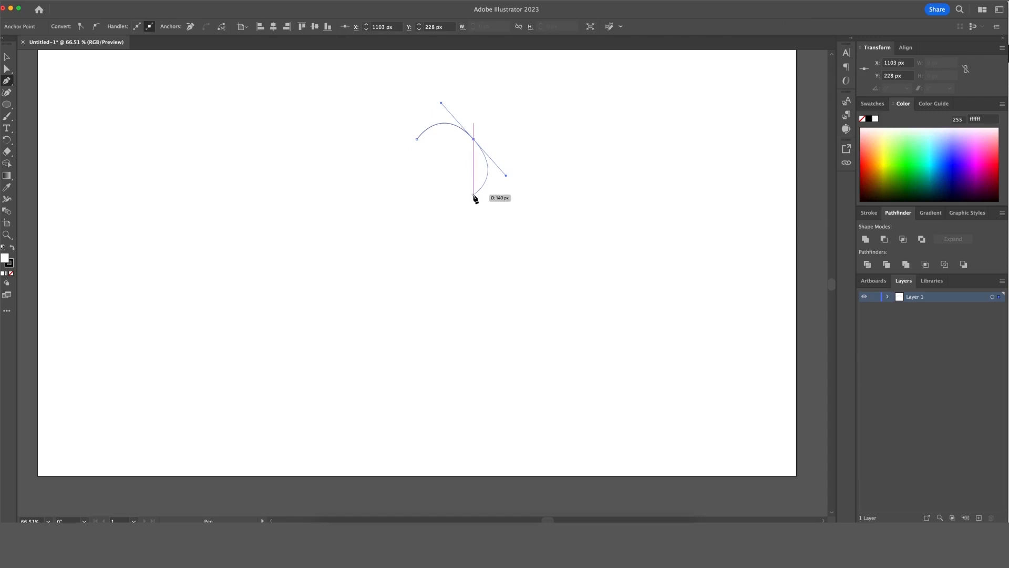
Place the remaining anchors of the face outline and close it into a bean shape.
left_click(474, 195)
left_click_drag(506, 175, 488, 167)
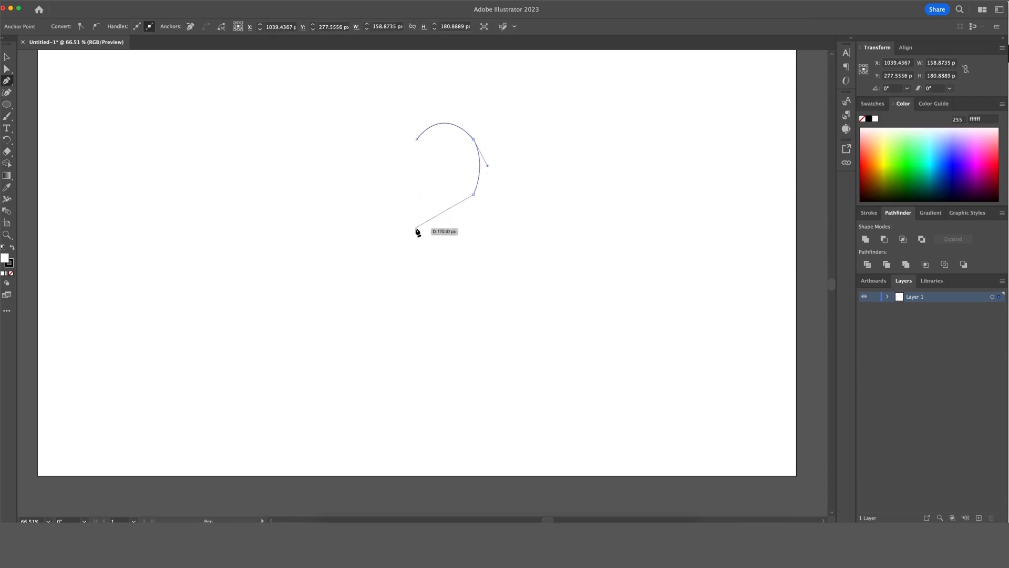
left_click_drag(427, 213, 398, 207)
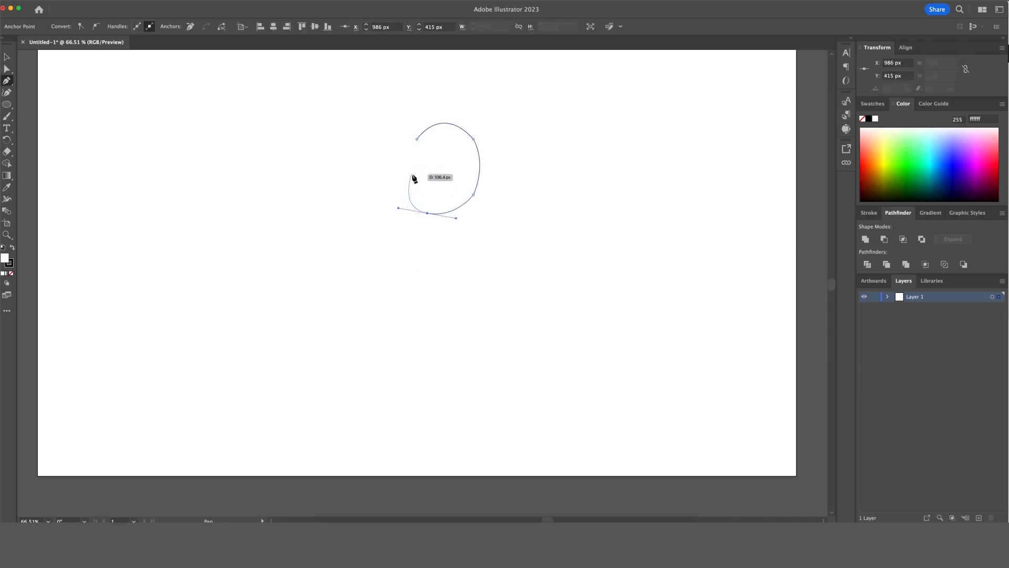
left_click(412, 175)
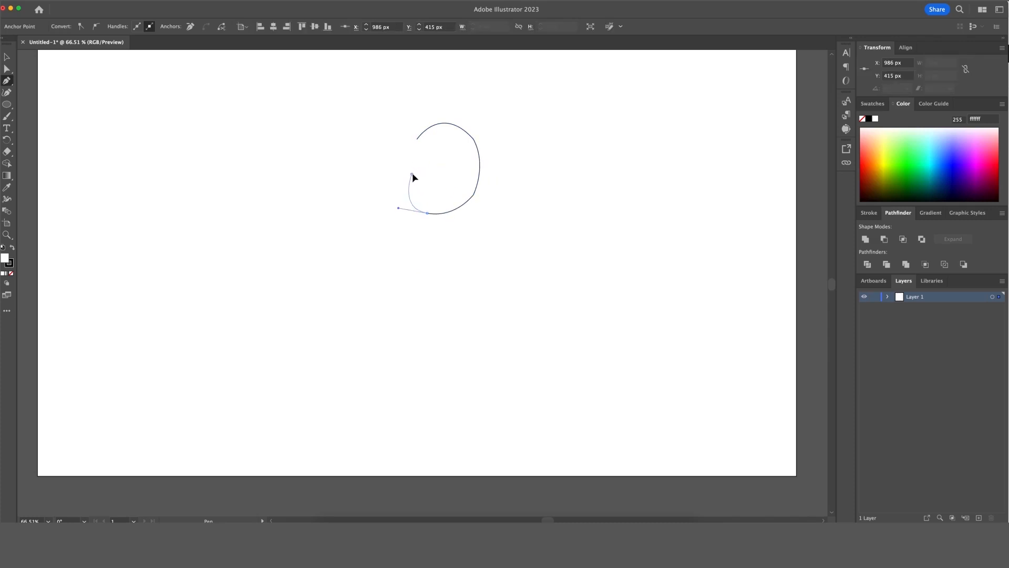
left_click(416, 140)
left_click_drag(415, 138, 421, 142)
left_click(542, 167)
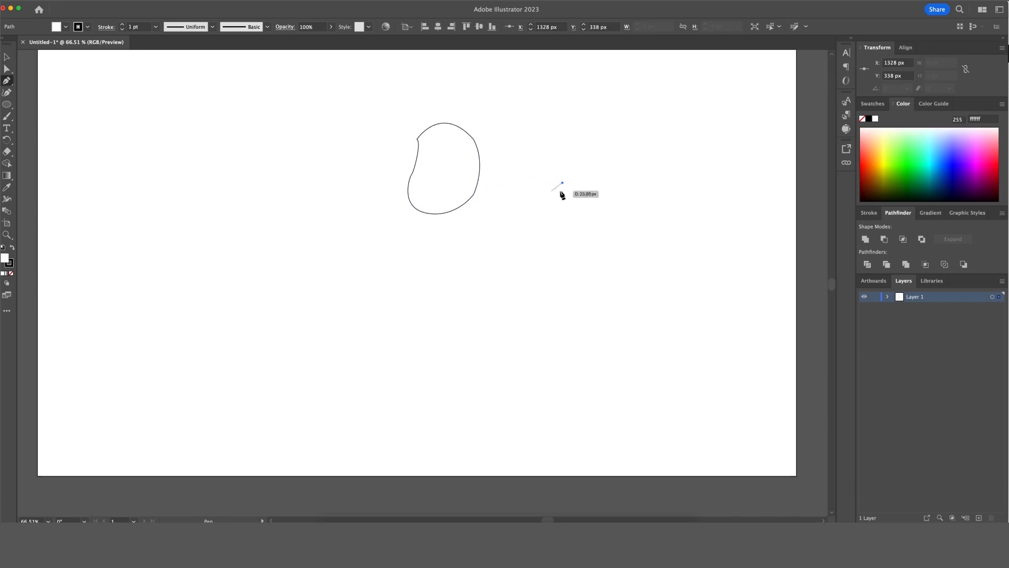
Smooth the bean by removing the lower-right anchor and reshaping its right and left curves.
key("v")
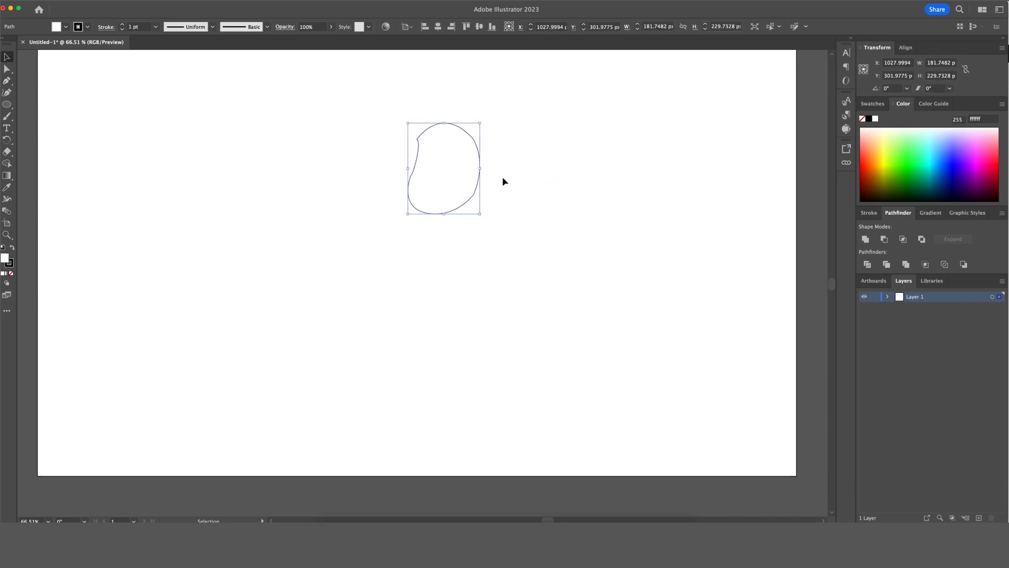
key("p")
left_click(476, 198)
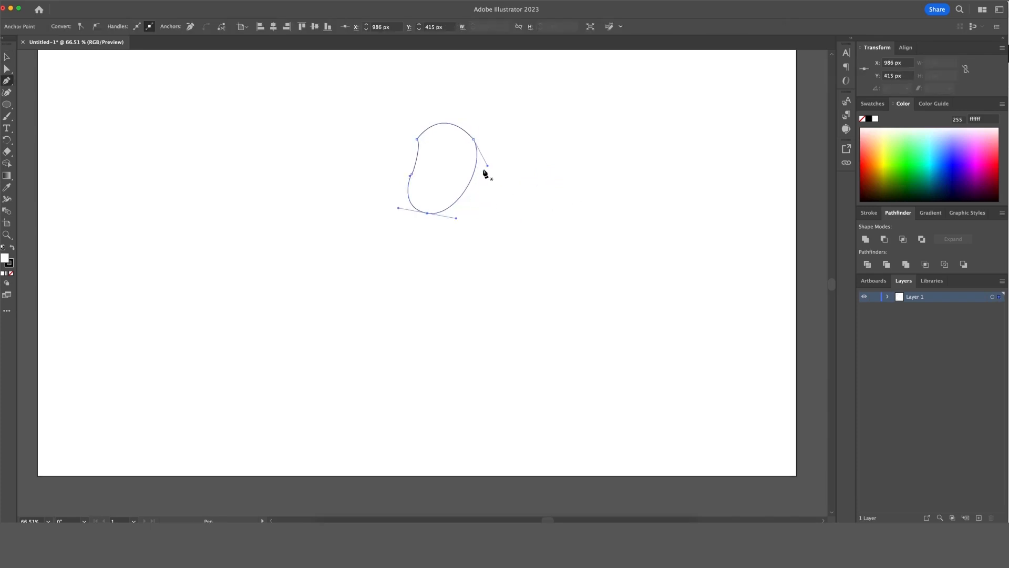
left_click_drag(489, 167, 493, 181)
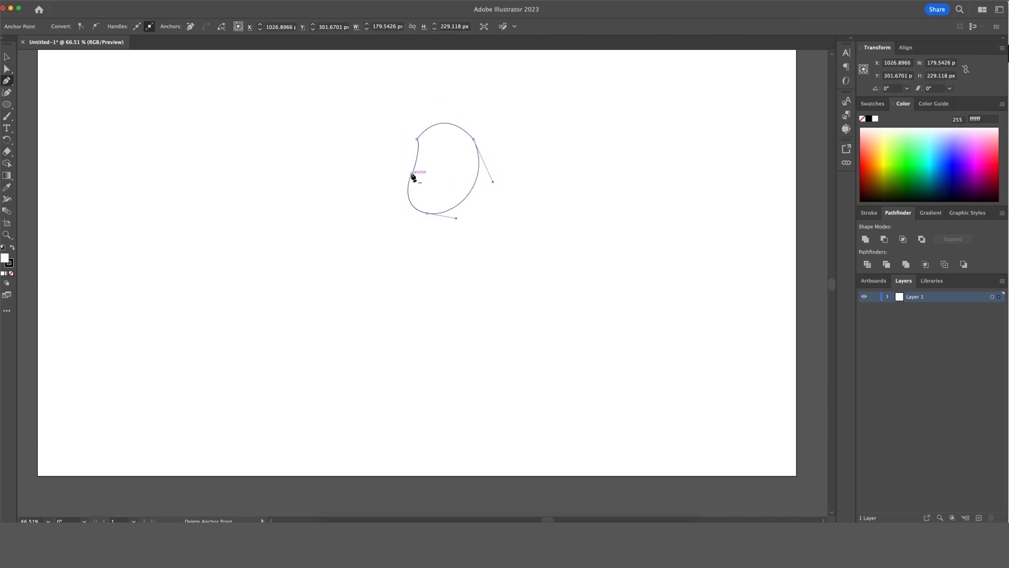
left_click(411, 176, "alt")
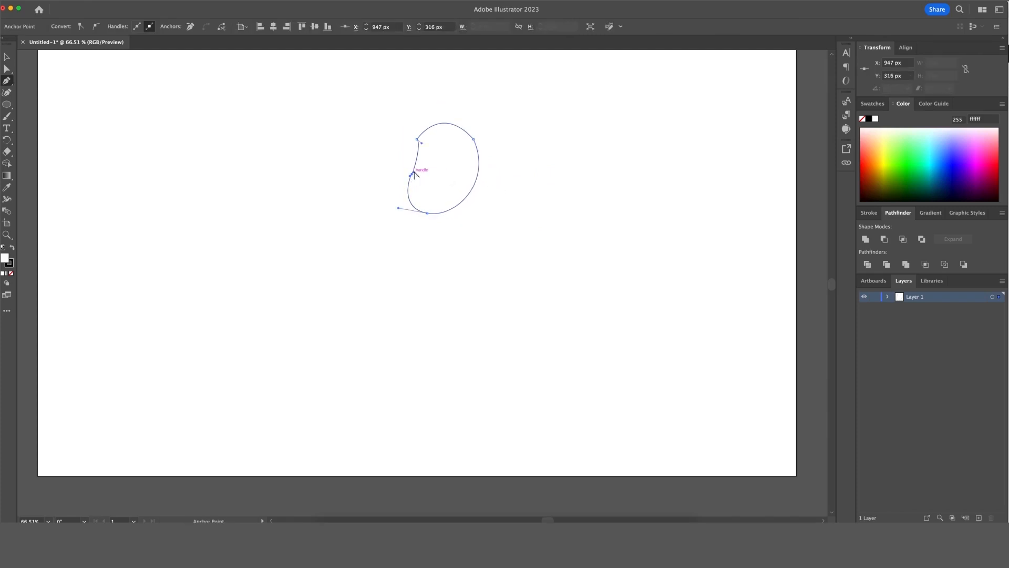
left_click_drag(412, 176, 411, 182)
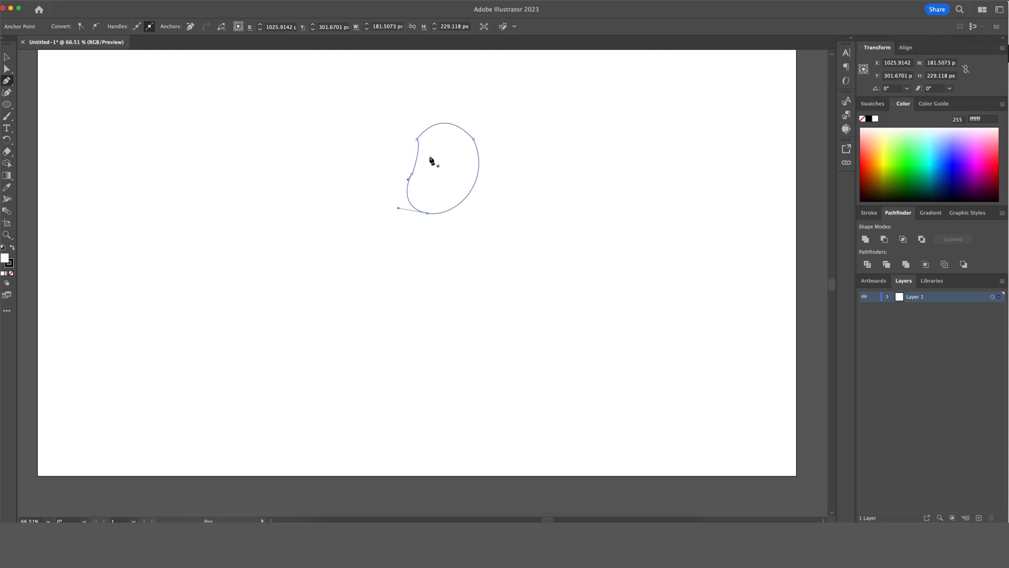
key("v")
left_click(516, 160)
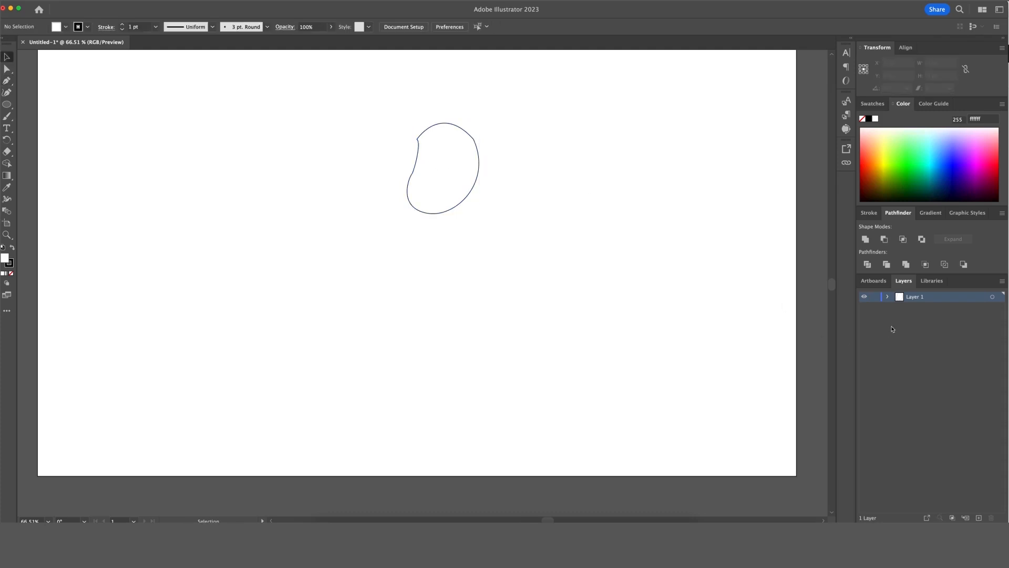
Rename Layer 1 to Face and add a new layer above it.
double_click(919, 298)
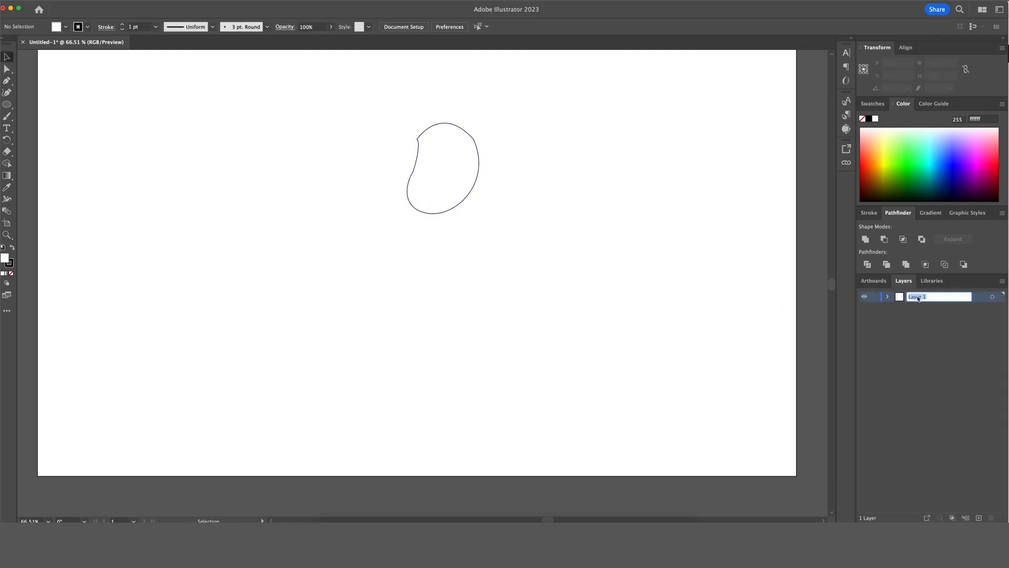
key("Return")
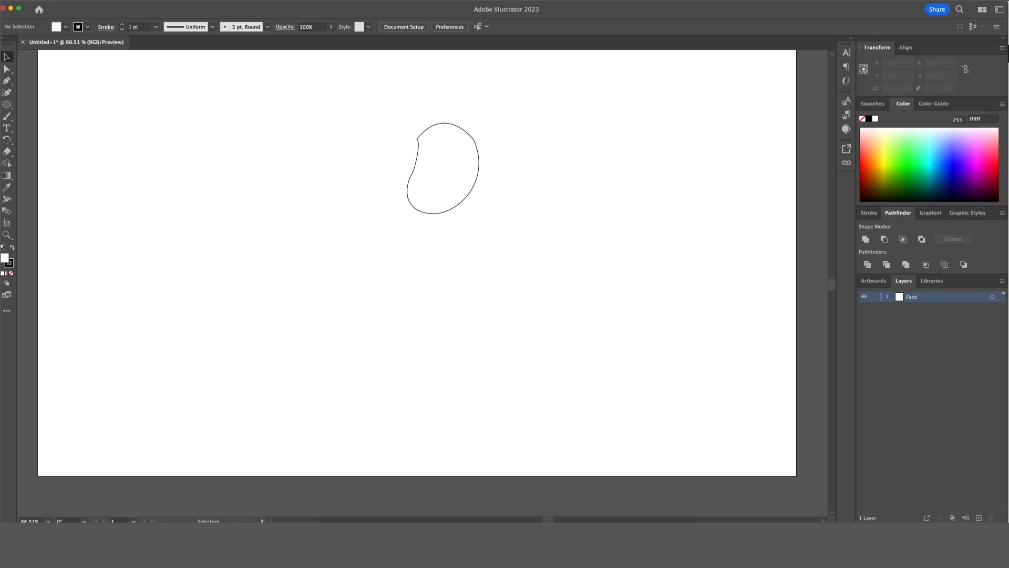
left_click(981, 518)
Draw a 254 × 89 px pill rectangle with 44.5 px rounded corners above the face.
left_click(8, 105)
left_click(27, 104)
left_click_drag(397, 111, 487, 125)
key("v")
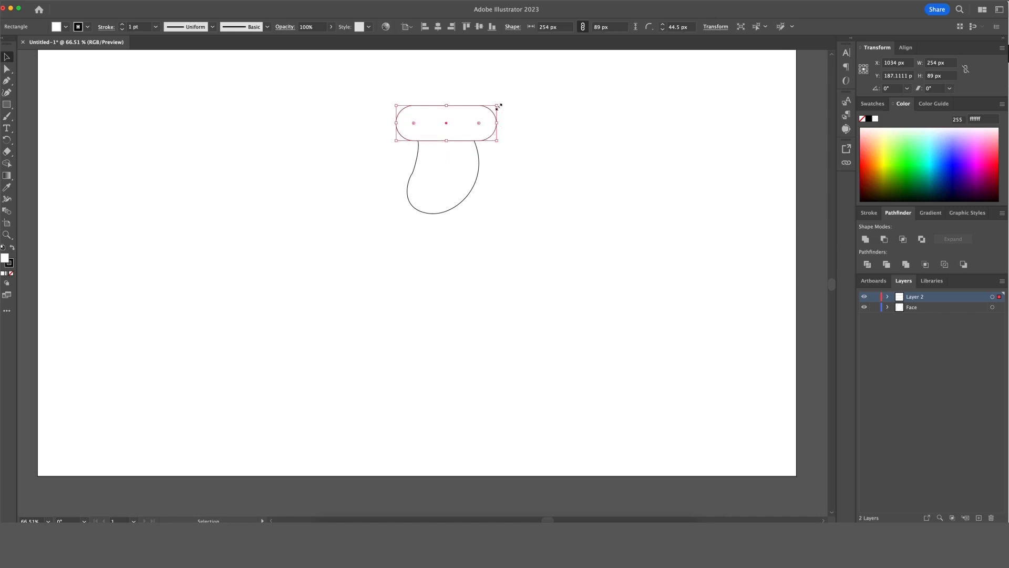
Delete the pill's top anchors and curve its top edge into a sloped cap.
key("p")
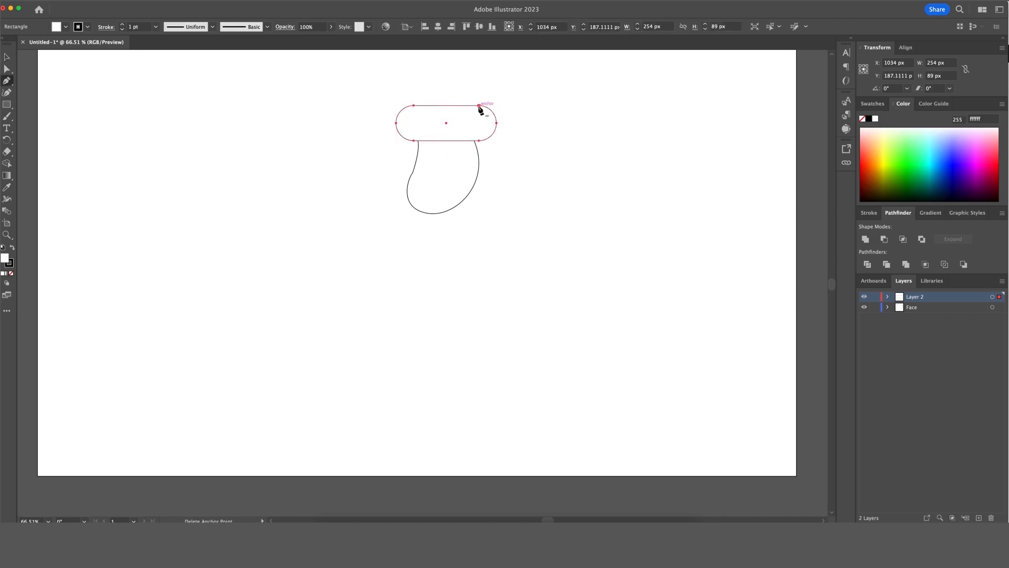
left_click(479, 105)
left_click(414, 105)
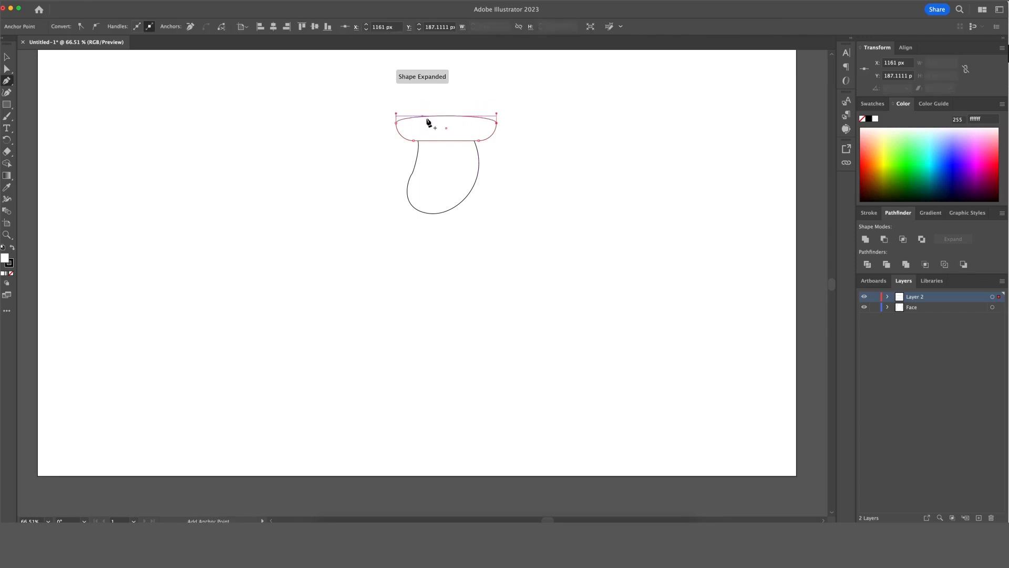
left_click_drag(396, 113, 397, 83)
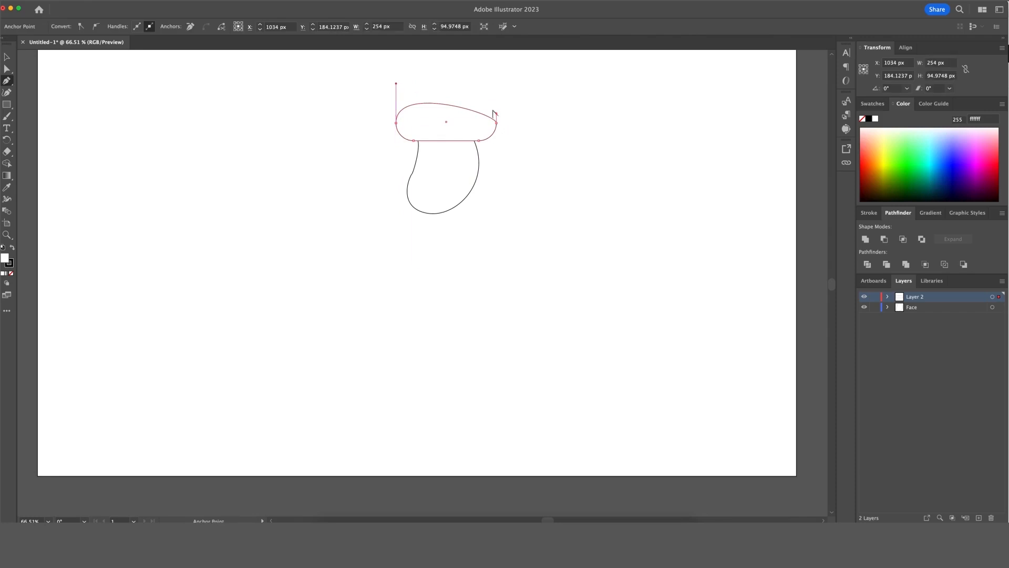
left_click_drag(497, 114, 477, 106)
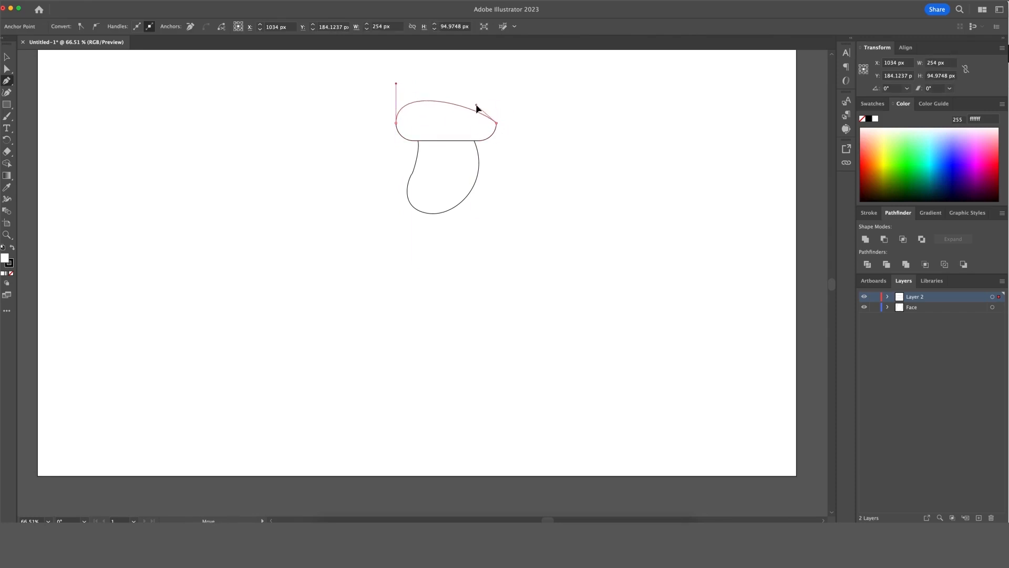
left_click(497, 124)
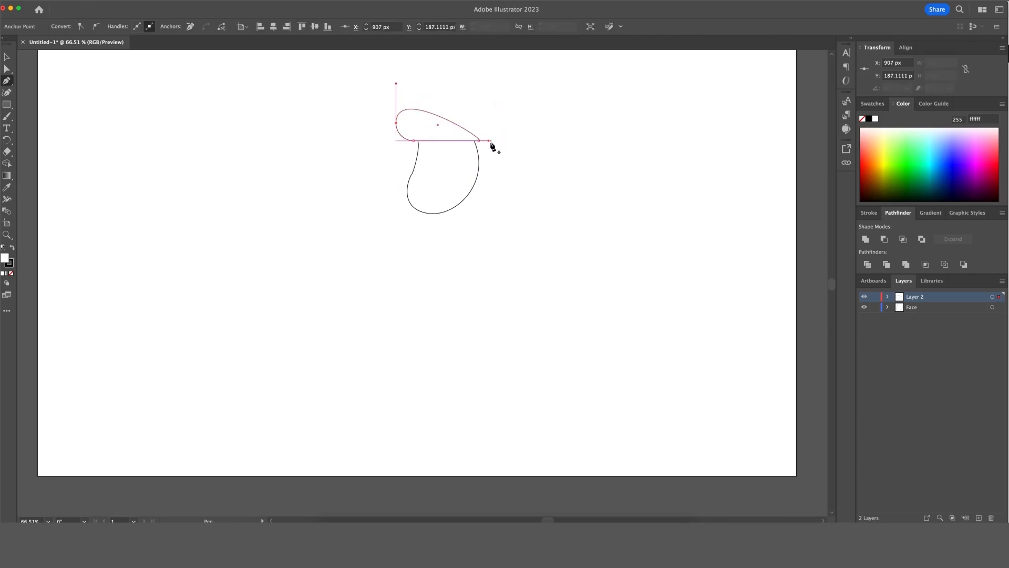
left_click_drag(489, 141, 504, 119)
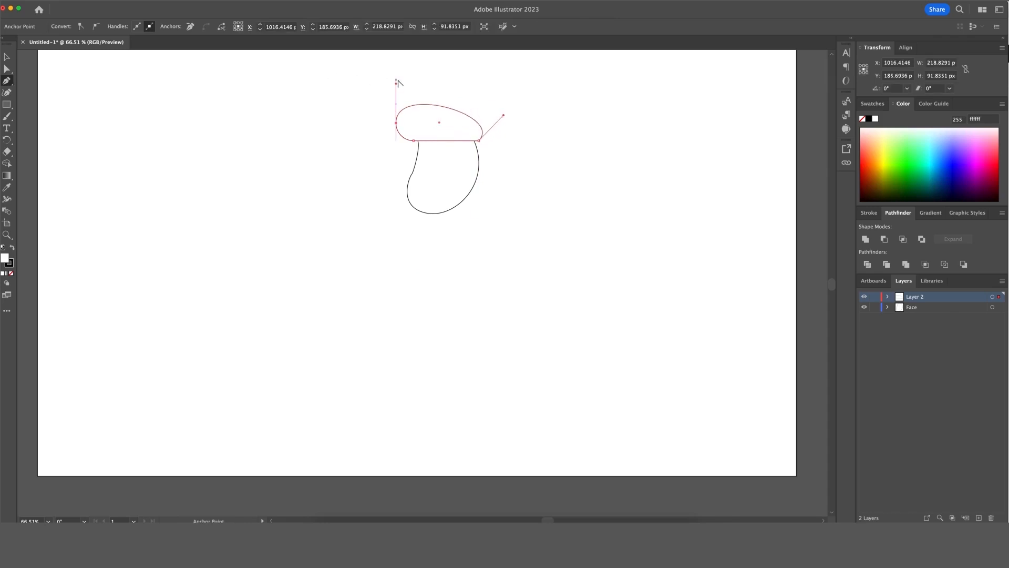
left_click_drag(397, 83, 401, 80)
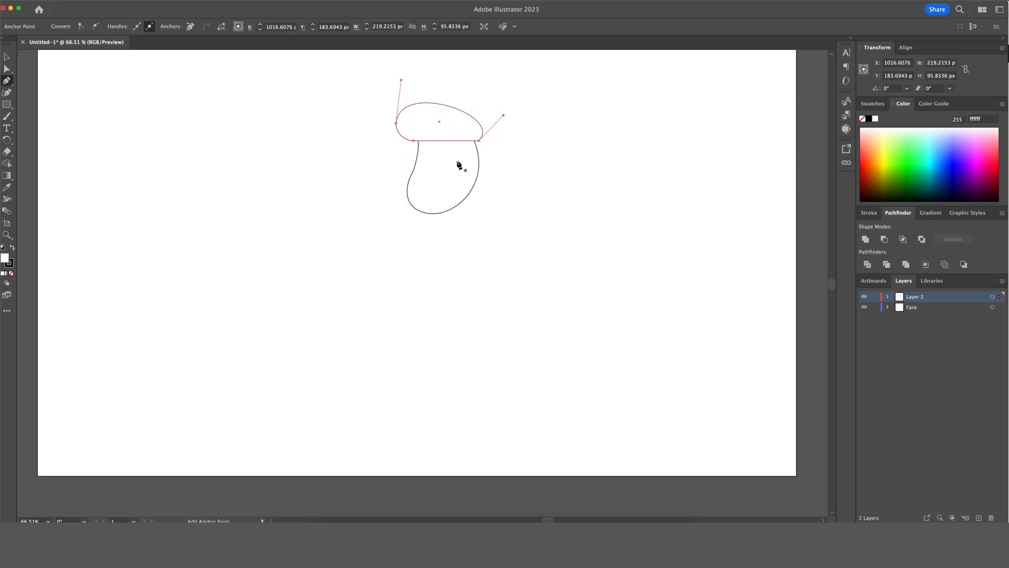
key("v")
left_click(487, 170)
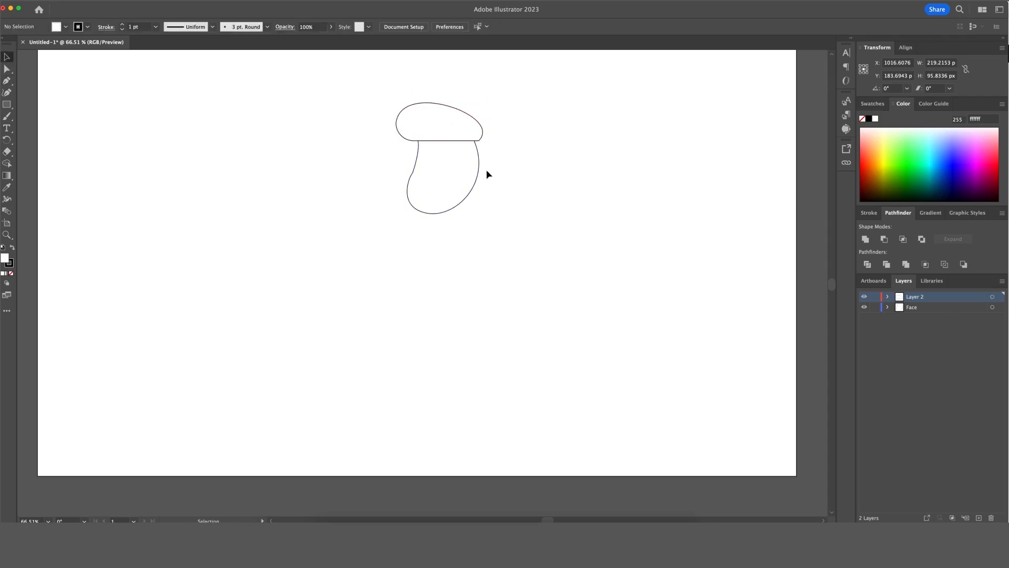
left_click(449, 140)
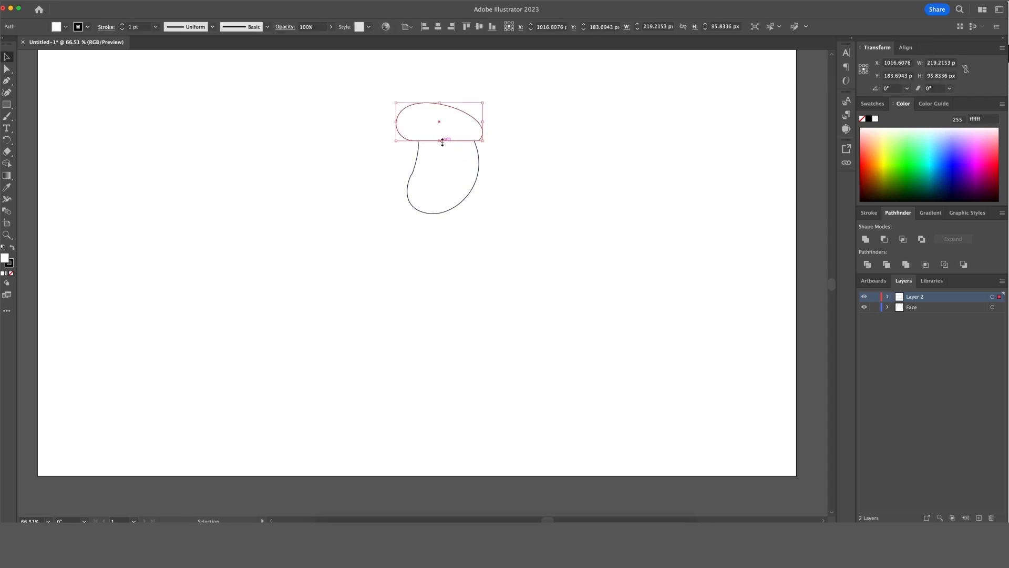
Convert the cap's lower anchors and shift a new top anchor right to form the beret.
key("p")
left_click(480, 141, "alt")
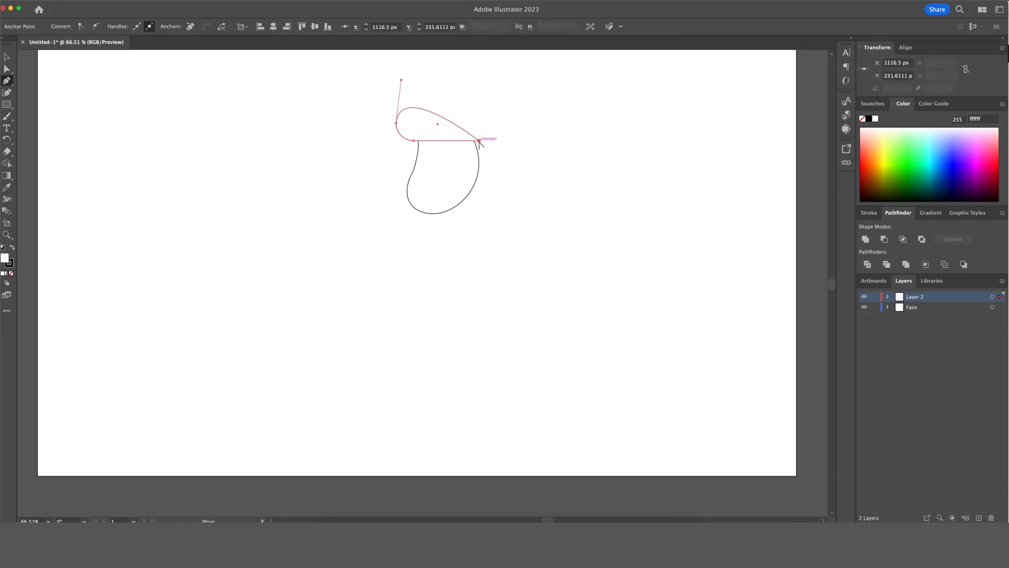
left_click(415, 141, "alt")
left_click_drag(414, 141, 398, 137)
left_click(447, 120)
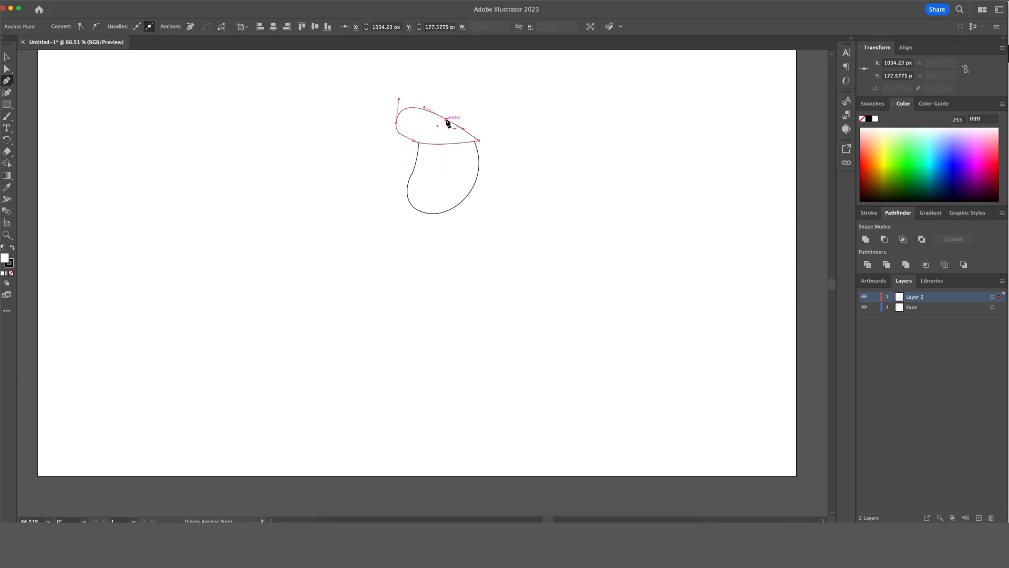
key("super")
key("v")
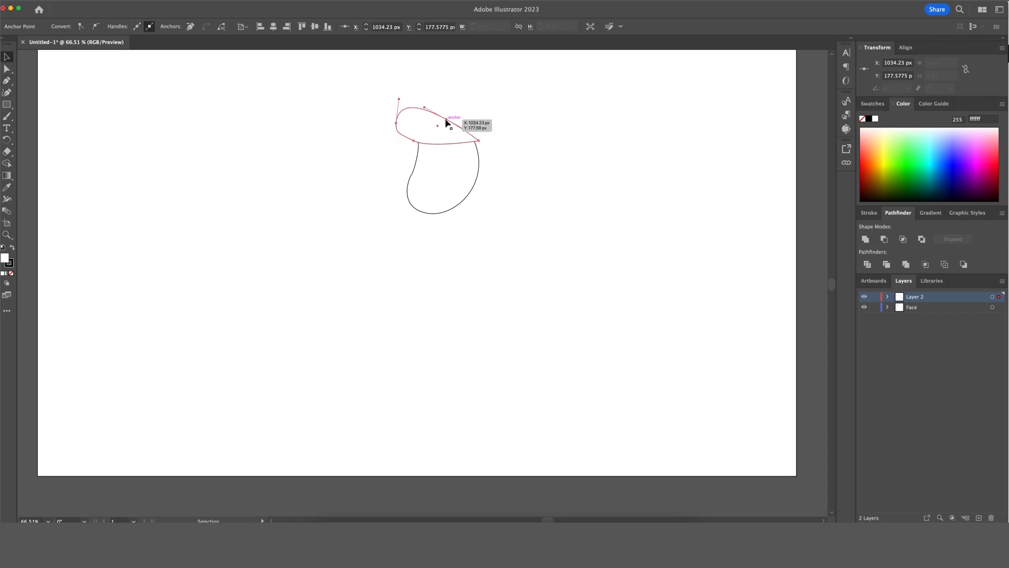
left_click_drag(446, 120, 473, 118)
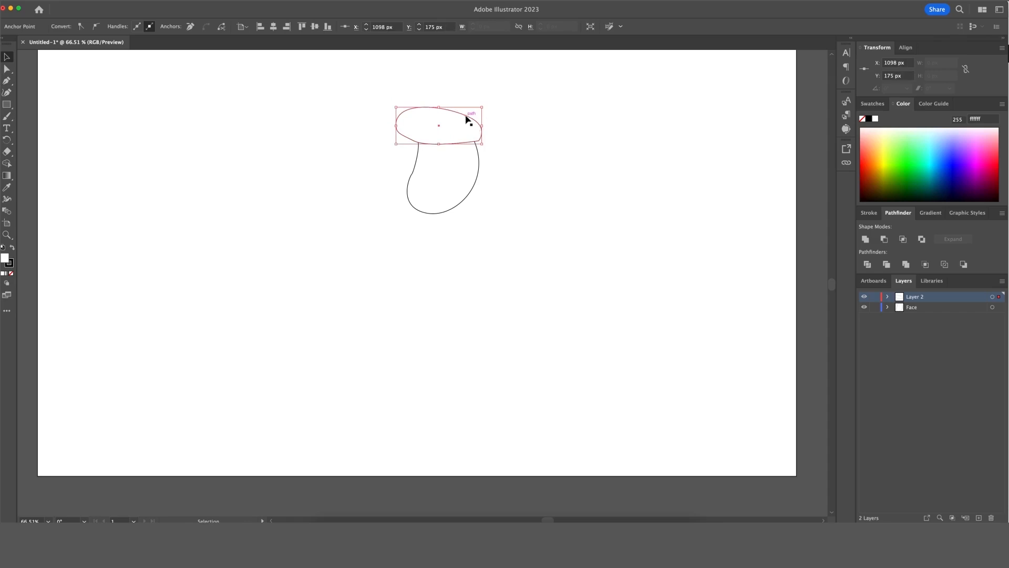
left_click(469, 118)
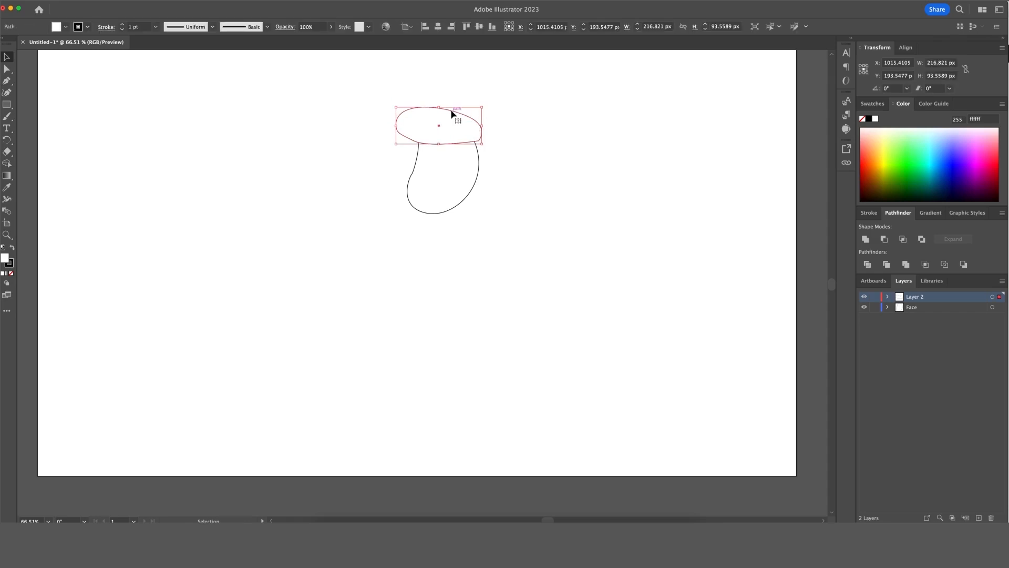
key("shift+c")
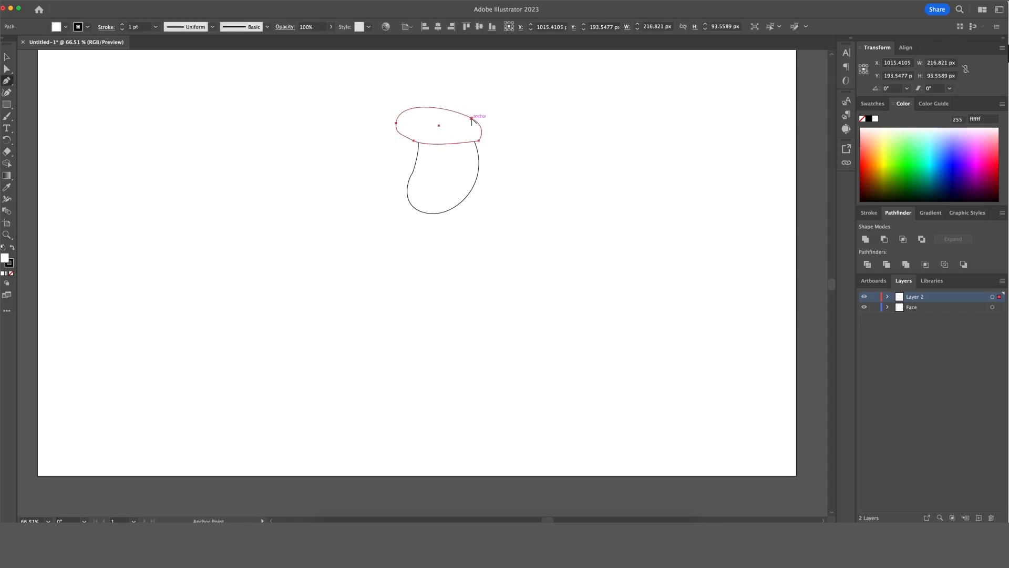
left_click_drag(472, 118, 496, 140)
left_click_drag(546, 163, 541, 174)
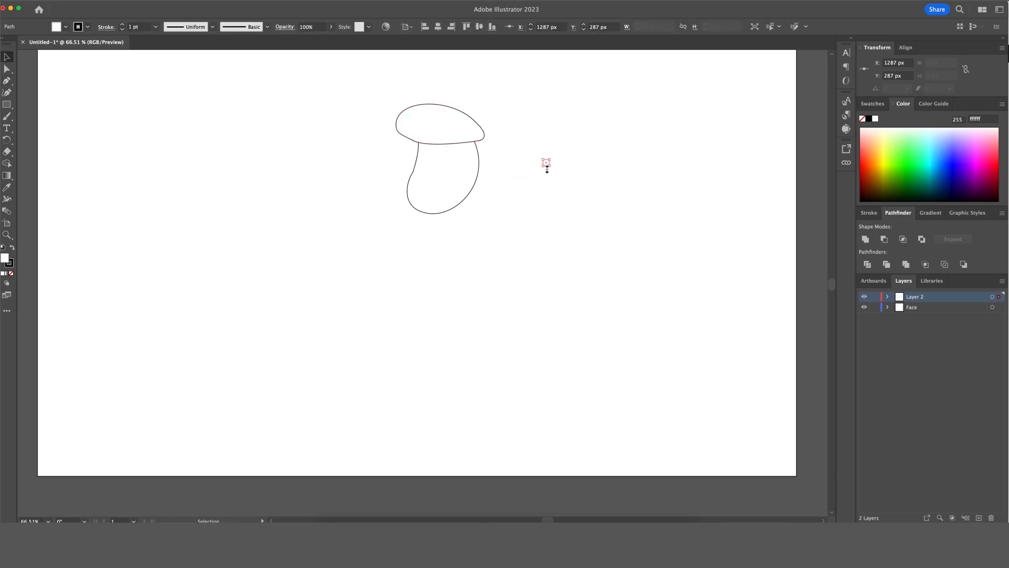
Fill the beret with black (000000).
key("super+z")
key("v")
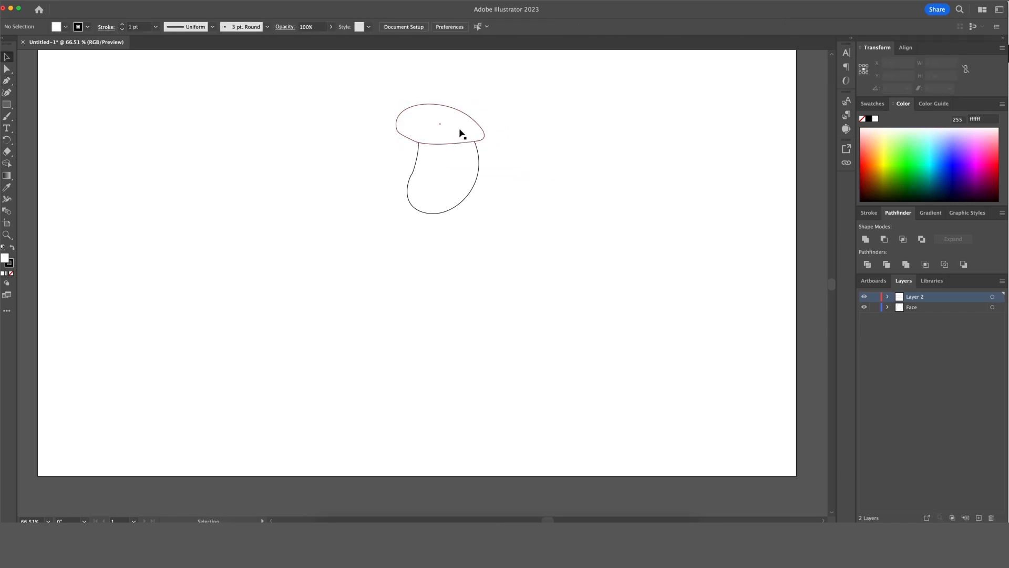
double_click(4, 257)
type("000000")
left_click(887, 219)
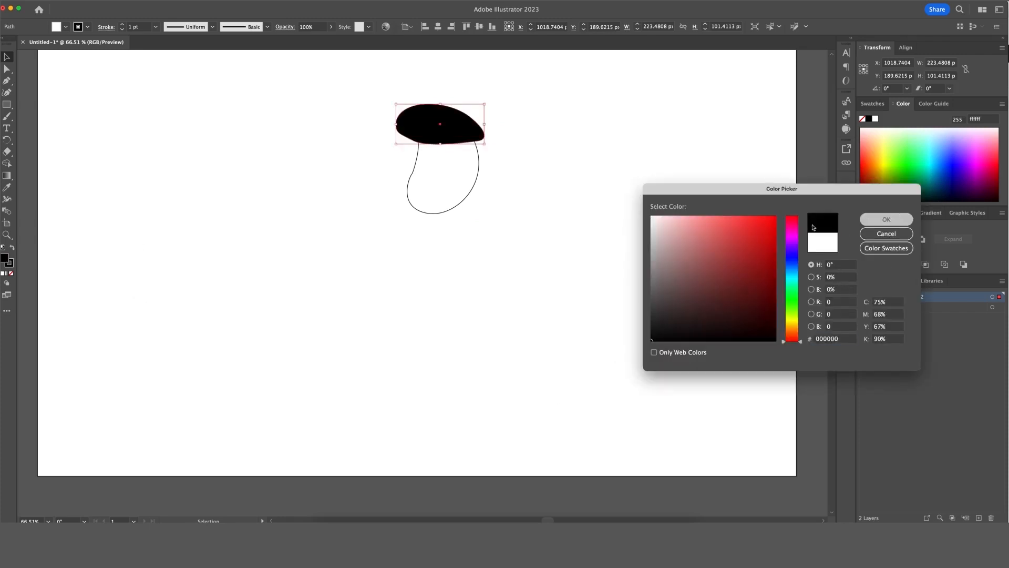
left_click(516, 224)
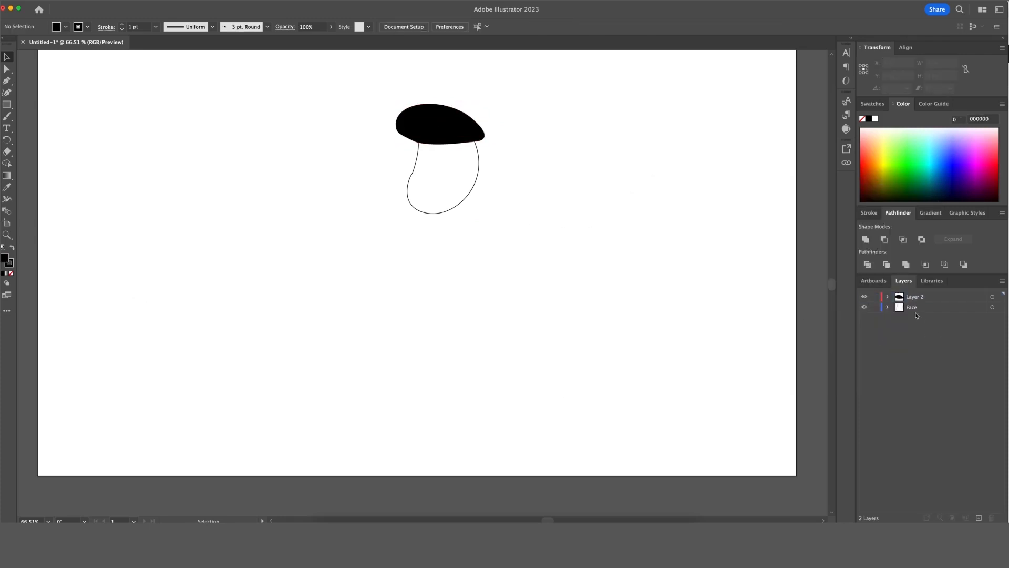
Nudge the beret slightly lower on the head.
left_click(454, 134)
mouse_move(454, 135)
left_mouse_down()
mouse_move(465, 140)
mouse_move(455, 135)
left_mouse_up()
left_click(578, 206)
Add a new empty Layer 3 at the top of the layer stack.
left_click(888, 307)
left_click(887, 307)
left_click(978, 518)
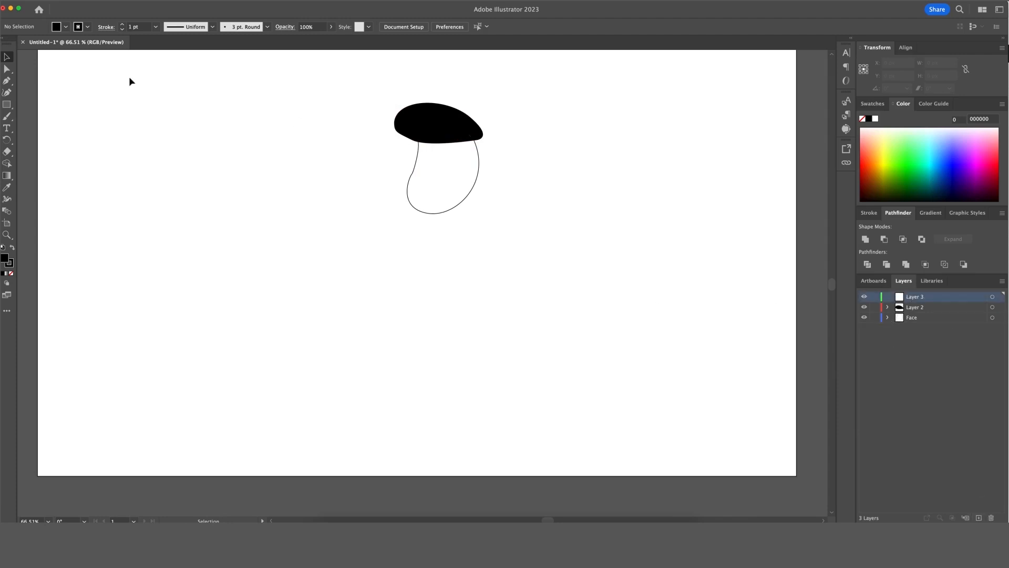
Draw a small black oval eye on the face with the Ellipse tool.
left_click(7, 104)
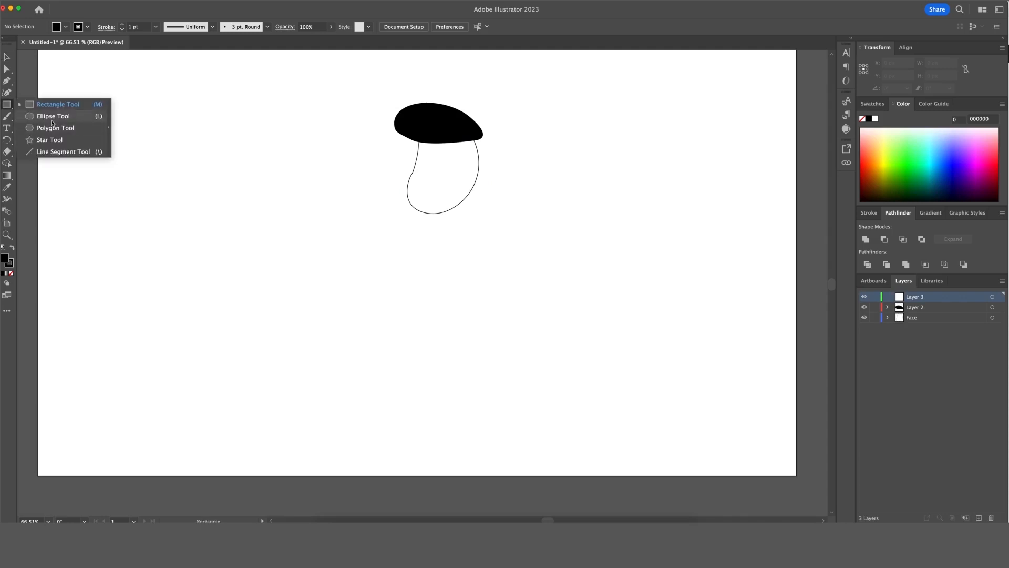
left_click(44, 116)
left_click_drag(427, 155, 469, 169)
key("cmd+z")
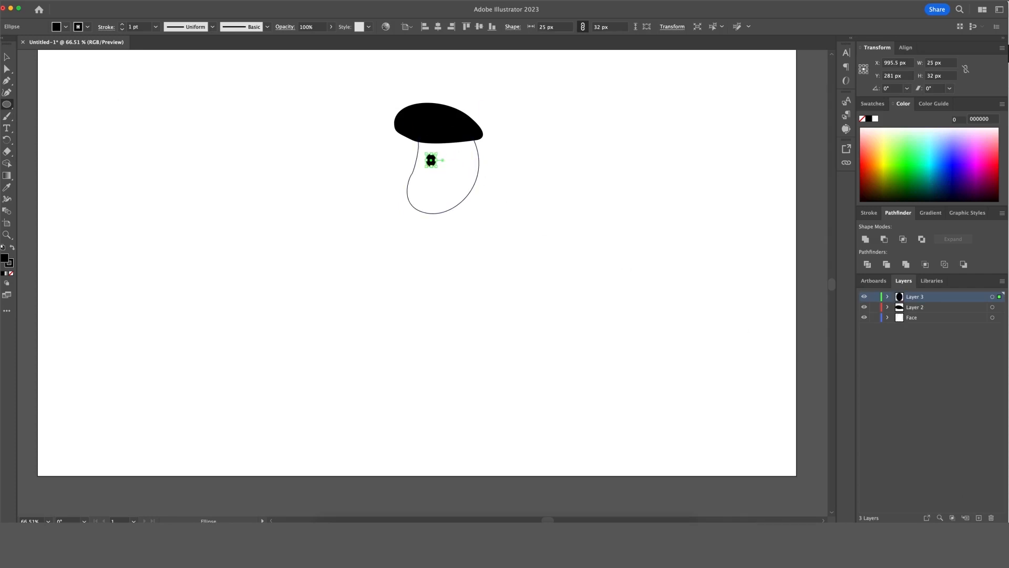
Create Layer 4 and paste a copy of the eye beside the first one.
left_click(979, 518)
key("cmd+c")
key("cmd+v")
key("v")
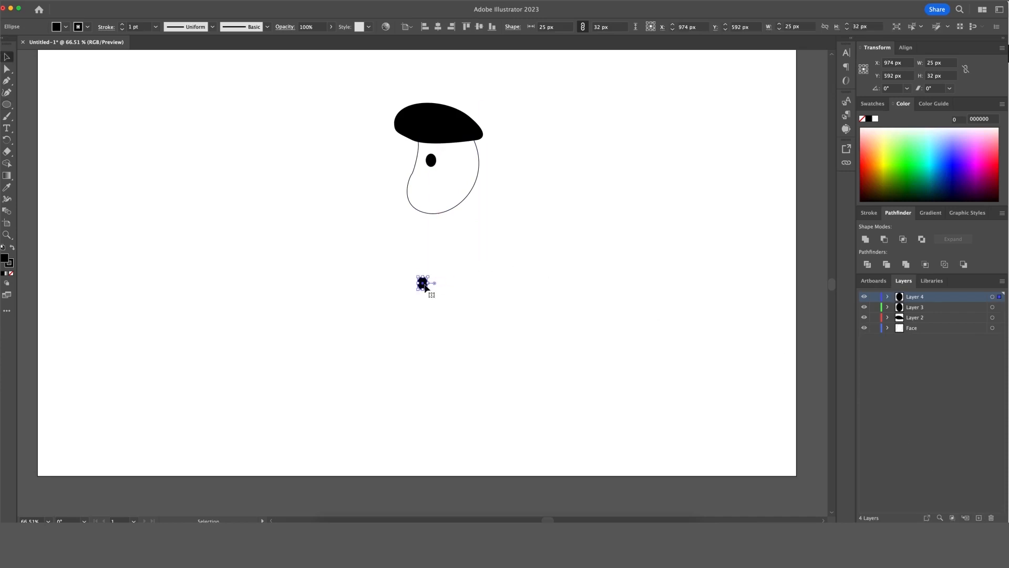
left_click_drag(423, 283, 458, 165)
left_click(508, 190)
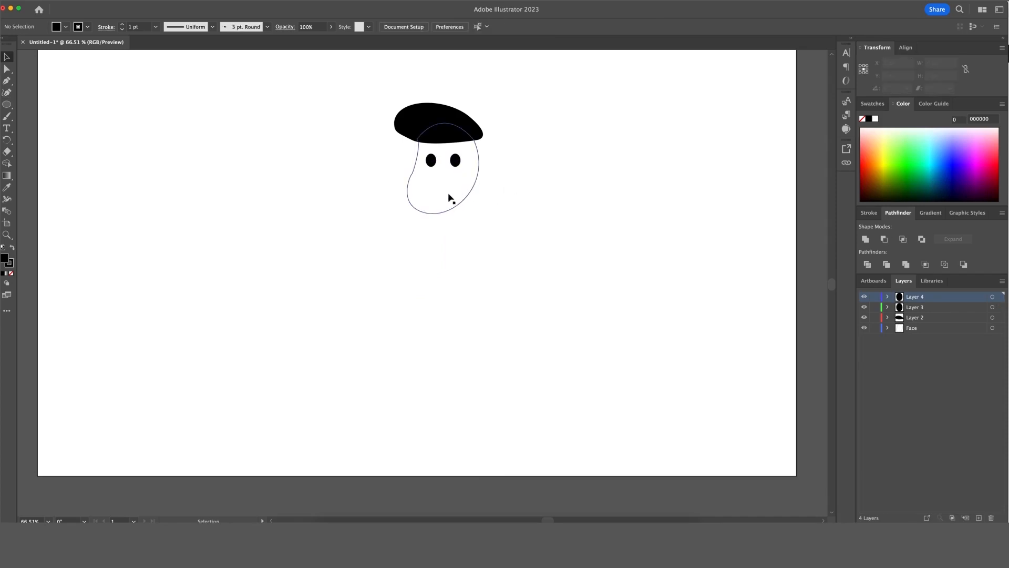
With black restored as the colour, pen a curved two-anchor smile under the eyes.
key("i")
left_click(425, 192)
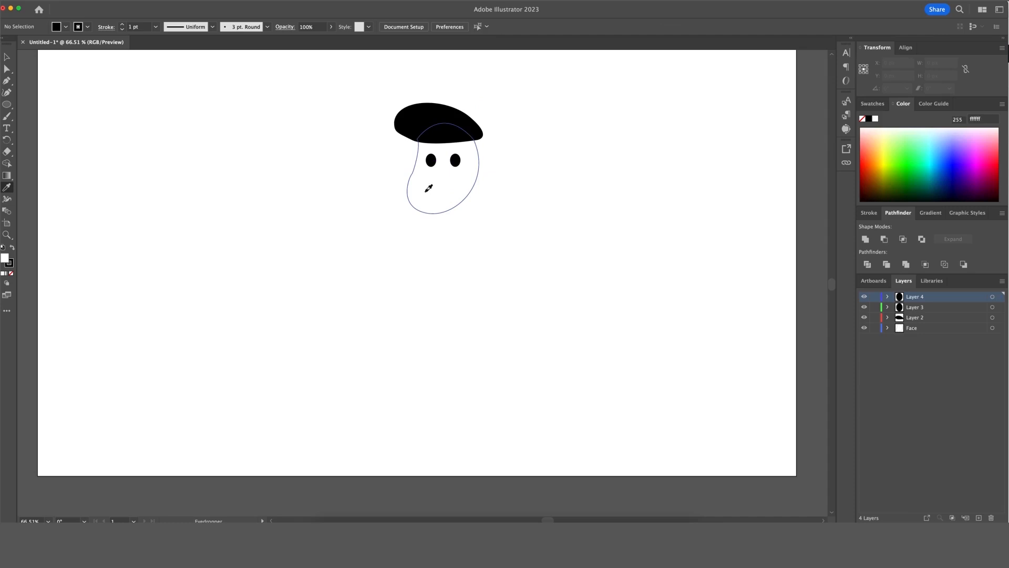
key("super+z")
left_click(6, 81)
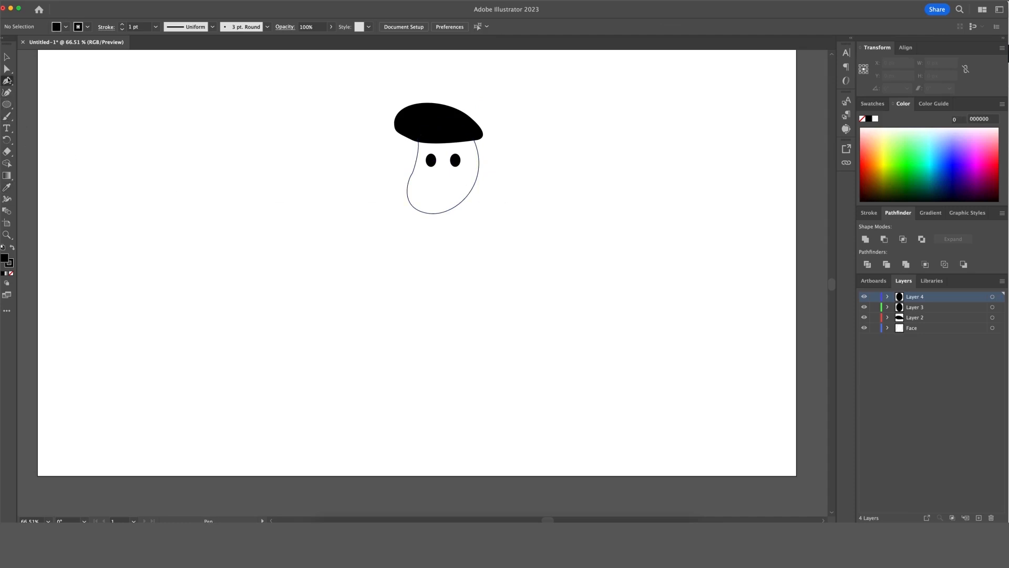
left_click(426, 191)
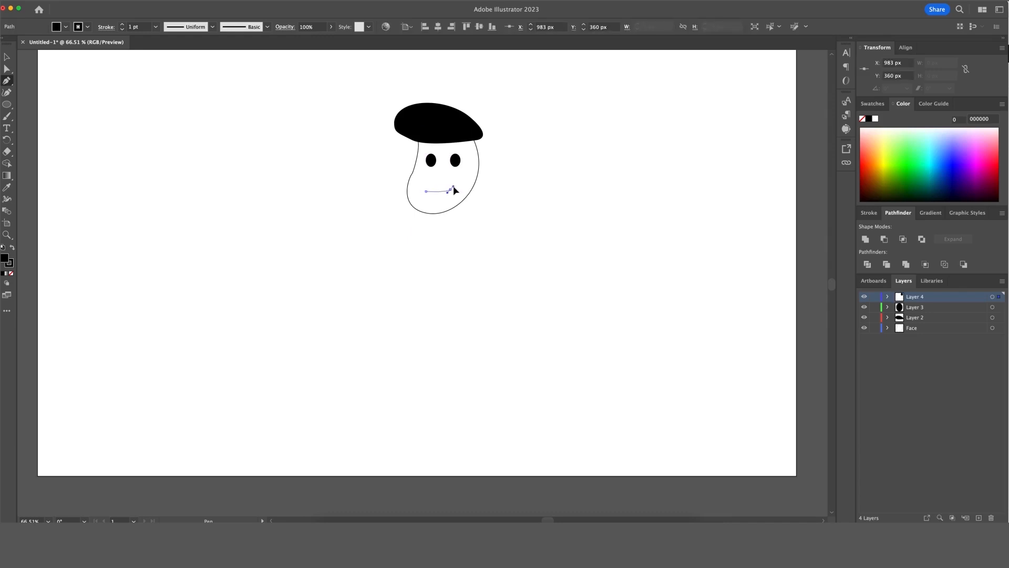
left_click_drag(451, 190, 459, 180)
key("v")
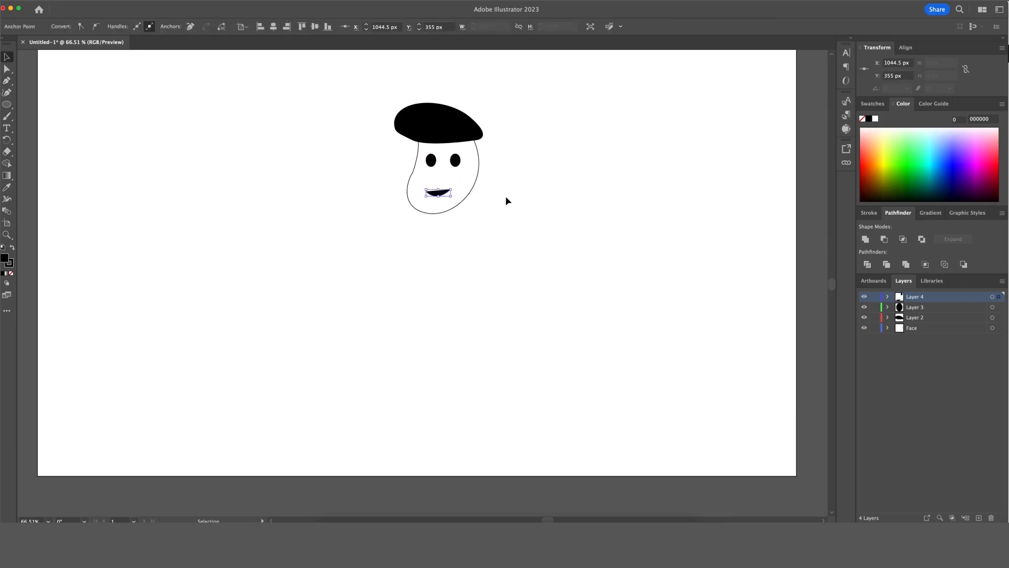
left_click(506, 196)
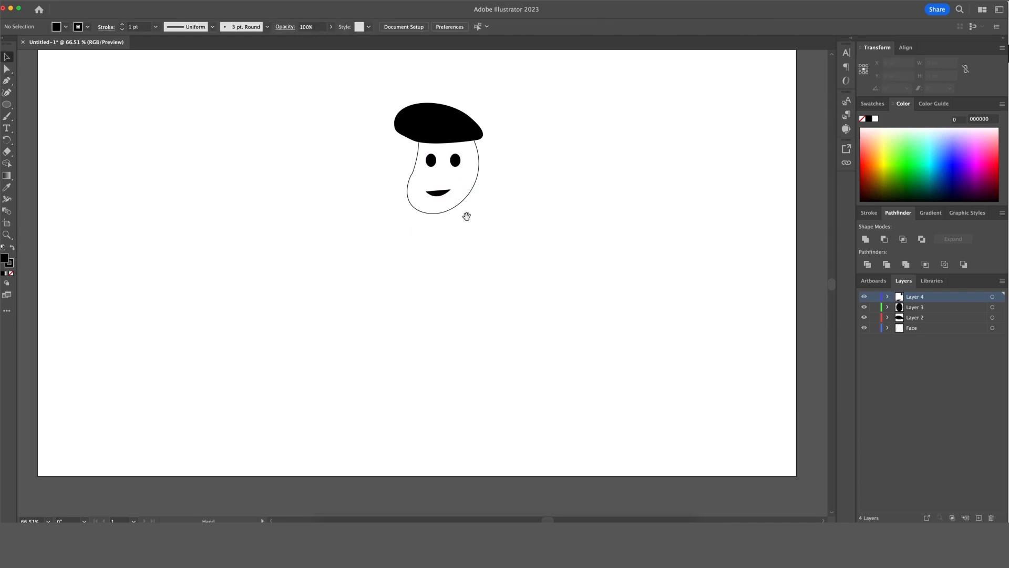
left_click_drag(466, 216, 477, 196)
left_click(971, 340)
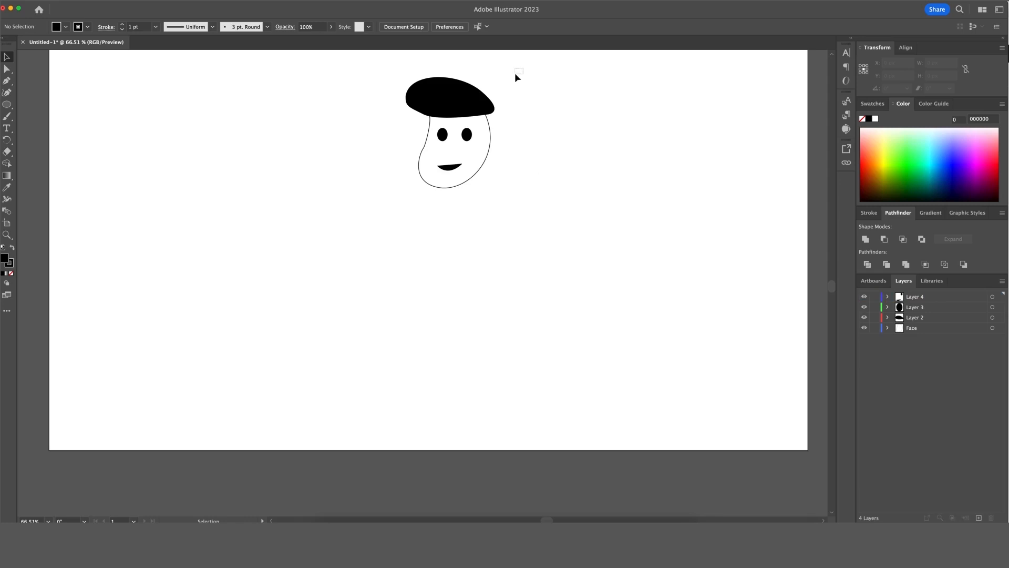
Marquee-select the beret, face, eyes and smile, zoom to 50%, and drag them up-left.
left_click_drag(515, 74, 365, 230)
left_click(497, 185)
left_click_drag(516, 88, 376, 212)
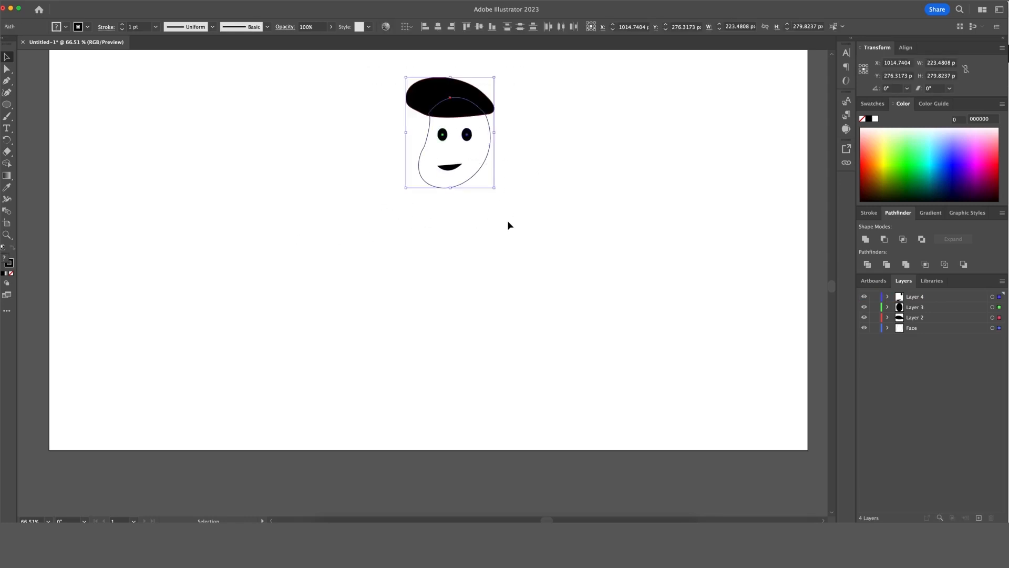
key("super+minus")
scroll(487, 264, "down", 5)
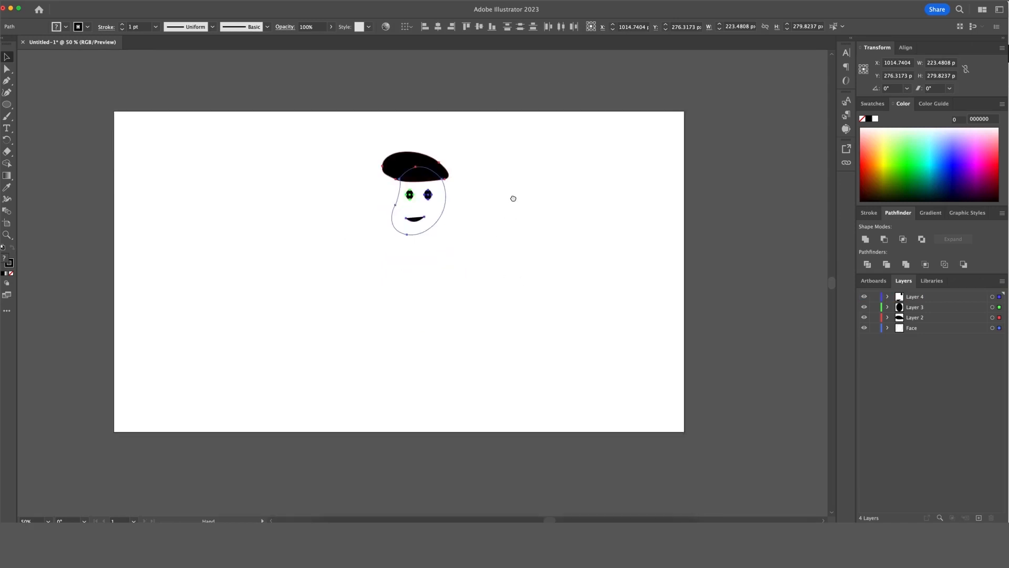
scroll(514, 199, "left", 1)
left_click_drag(453, 170, 439, 147)
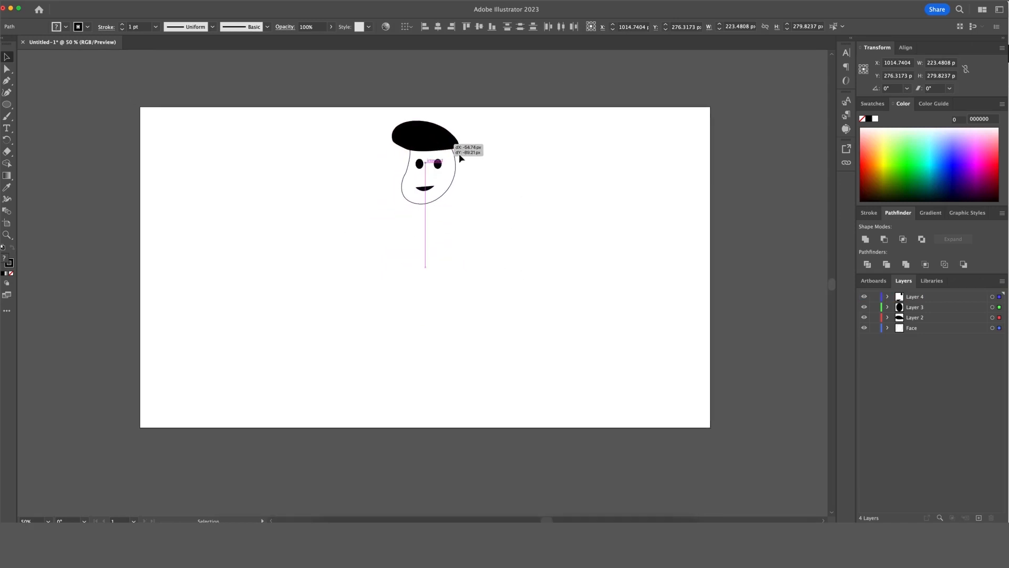
left_click(512, 229)
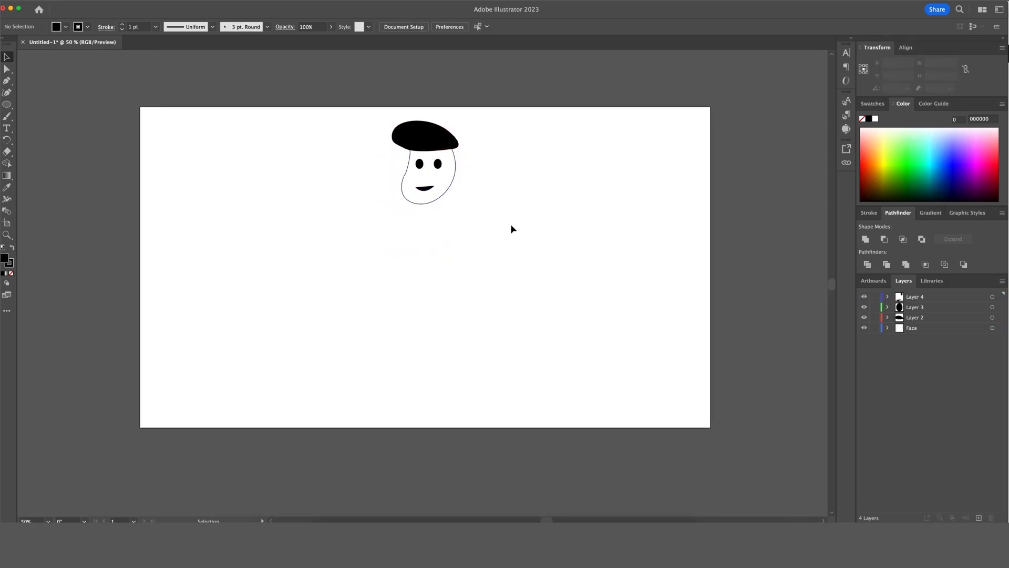
left_click(429, 204)
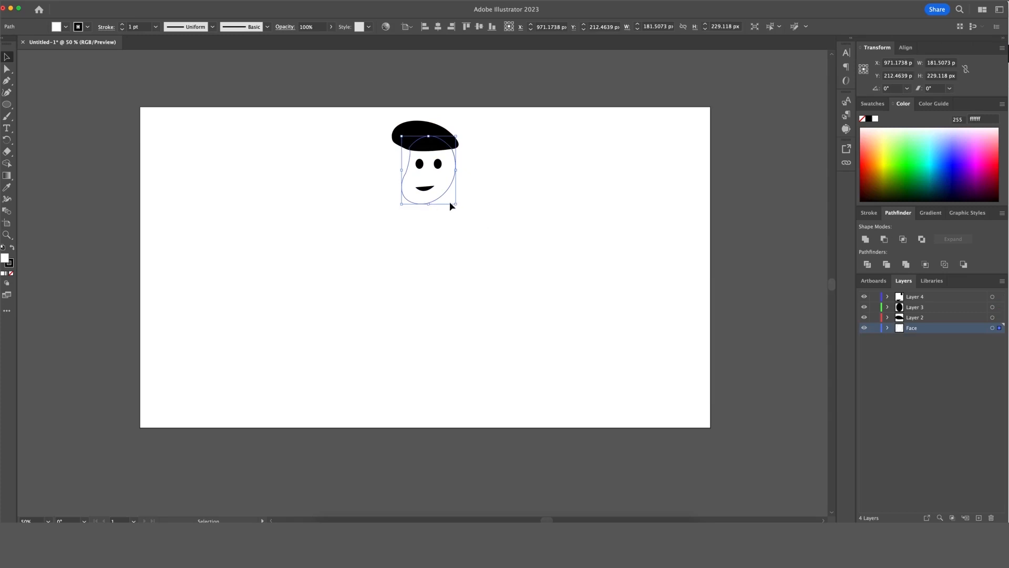
left_click(444, 204)
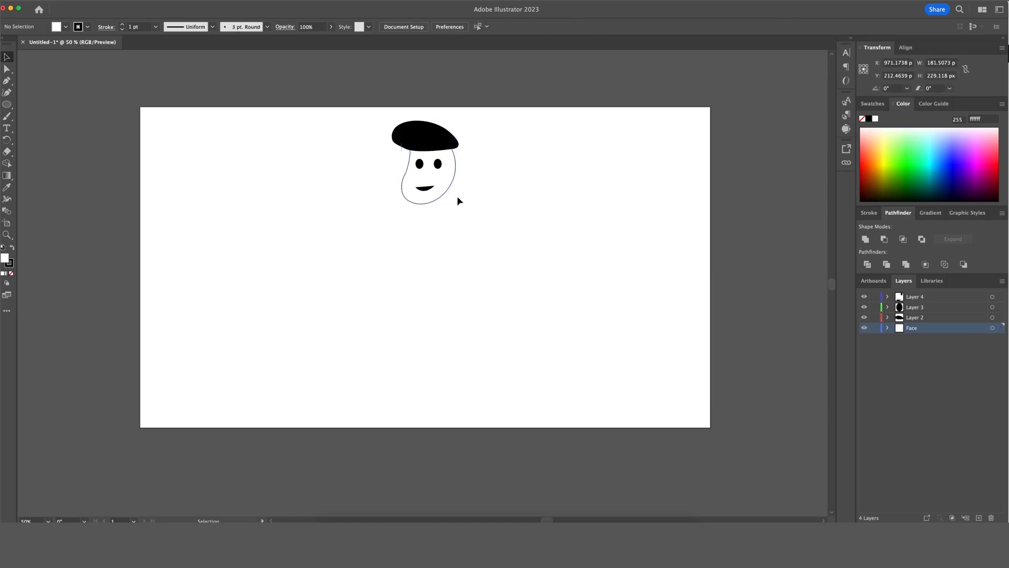
Draw a tall rectangle below the face and round its corners with the live-corner widget.
left_click_drag(7, 104, 29, 105)
mouse_move(408, 211)
left_mouse_down()
mouse_move(415, 292)
mouse_move(438, 345)
mouse_move(451, 326)
mouse_move(456, 284)
left_mouse_up()
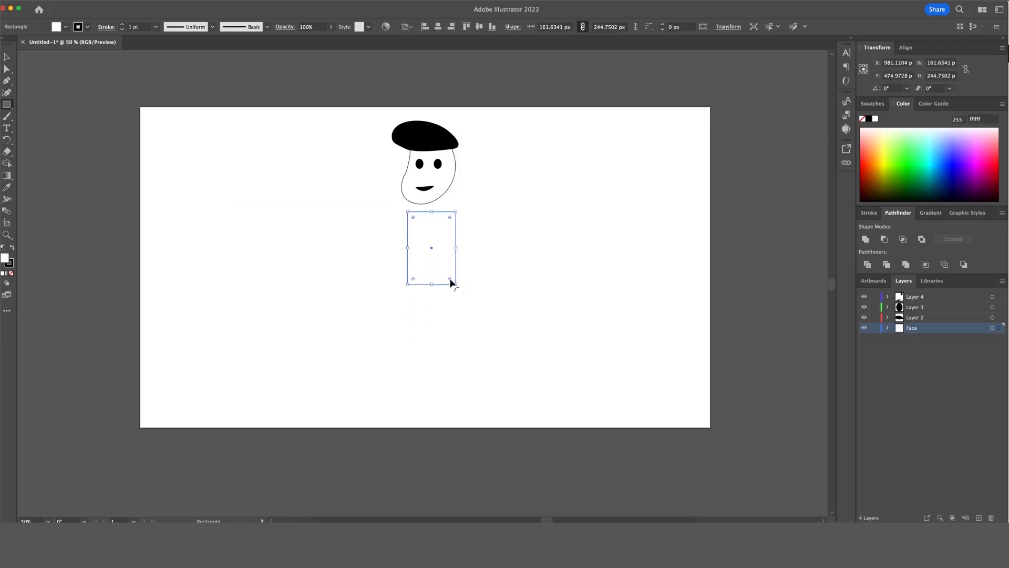
left_click_drag(450, 280, 448, 282)
left_click(471, 277)
left_click(480, 284)
left_click(457, 264)
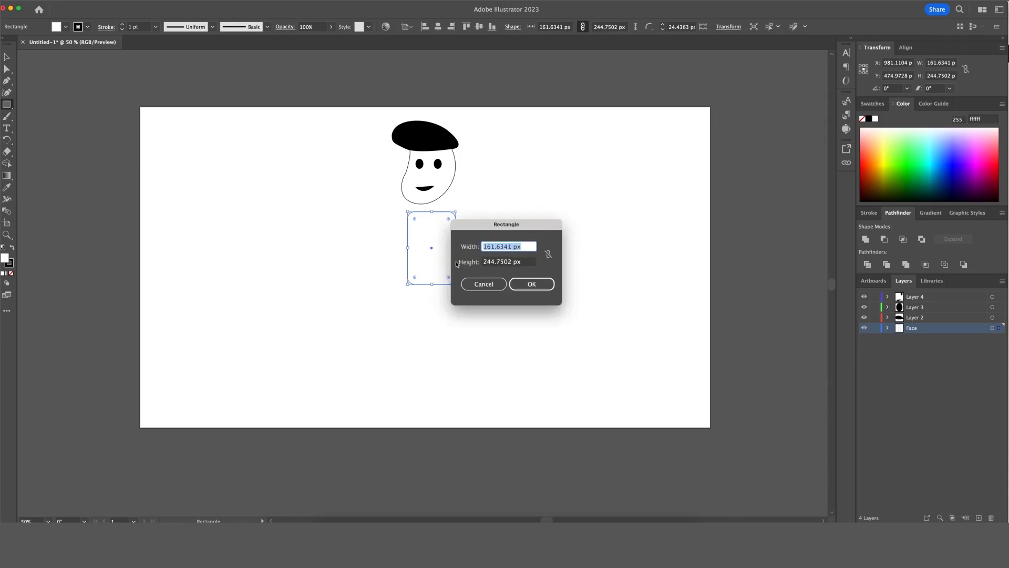
left_click(530, 282)
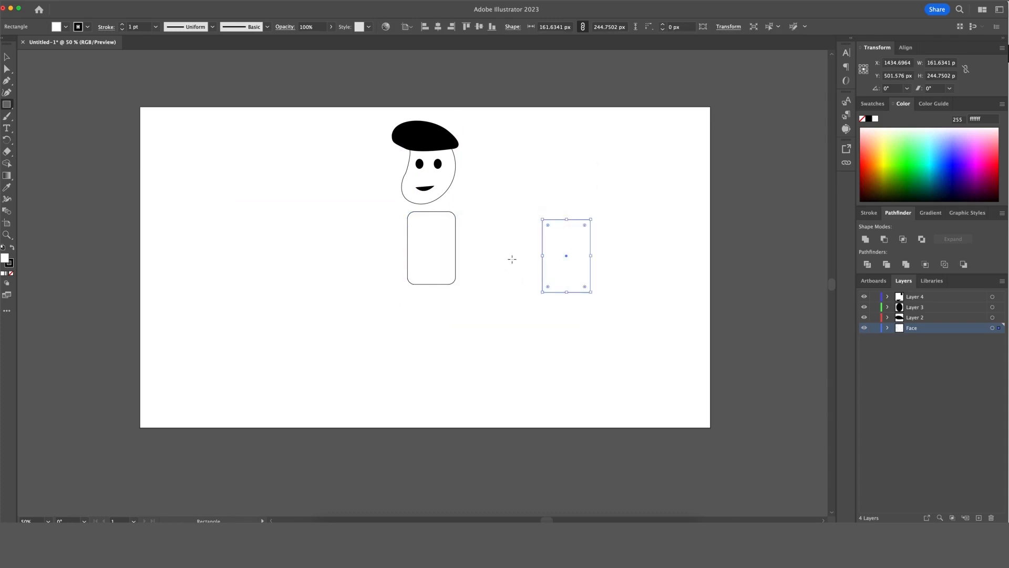
left_click(515, 258)
left_click(481, 284)
key("super+z")
Move the body rectangle up against the head and cut it out.
key("v")
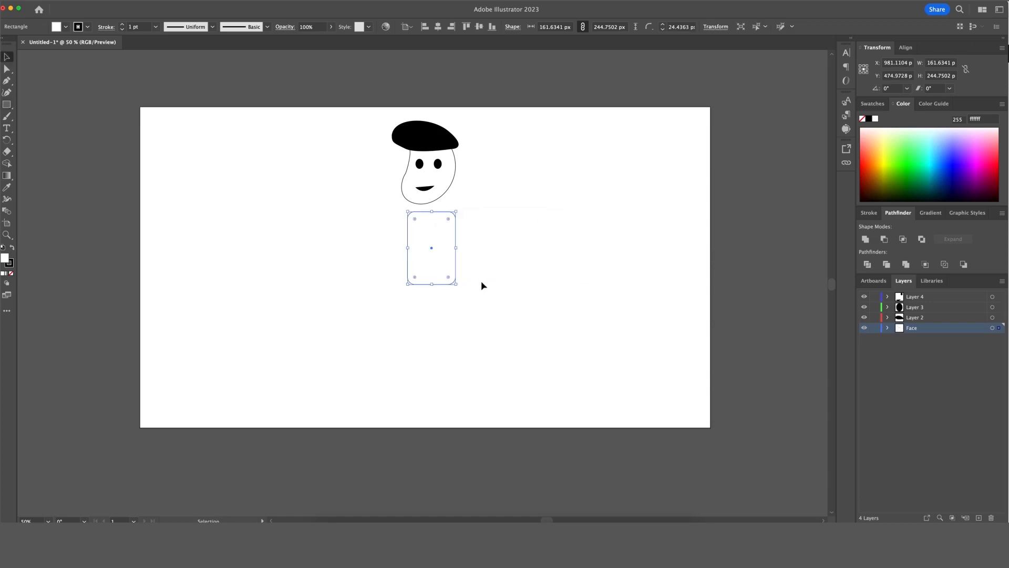
left_click(494, 285)
left_click(457, 237)
mouse_move(456, 241)
left_mouse_down()
mouse_move(472, 237)
mouse_move(464, 229)
left_mouse_up()
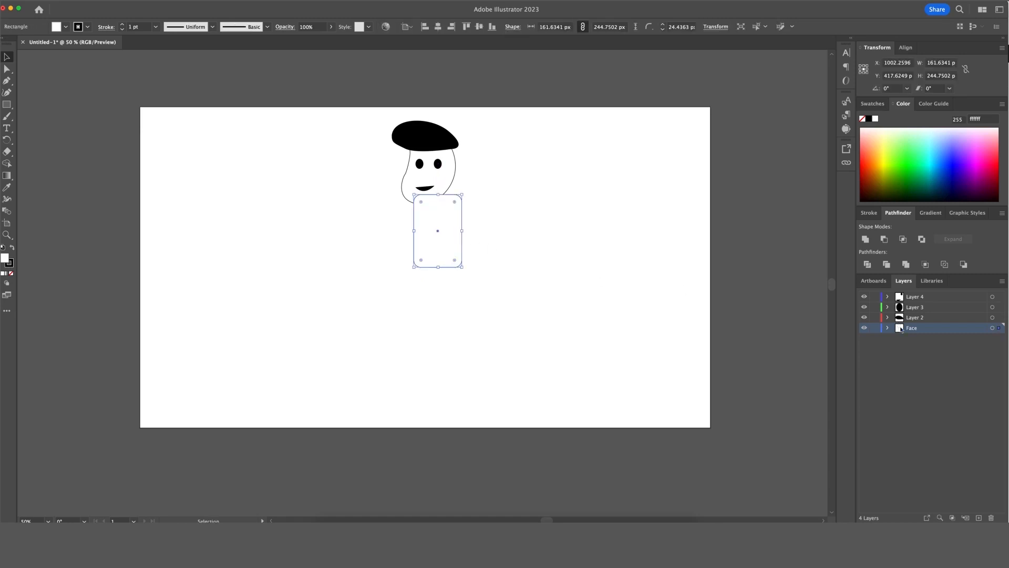
left_click(419, 271)
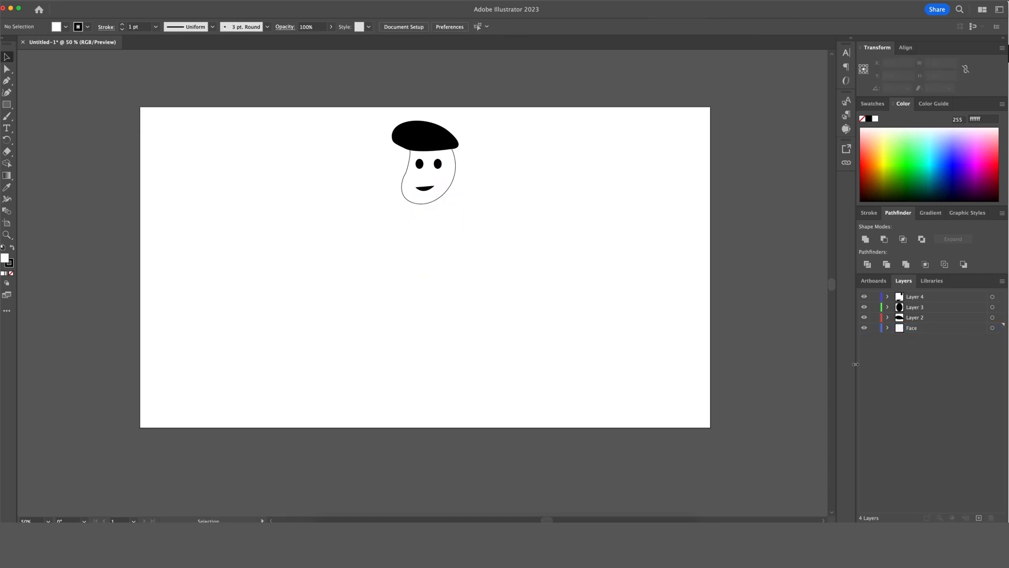
Paste the body in place on new Layer 5, move that layer below Face, and nudge it left.
key("super+l")
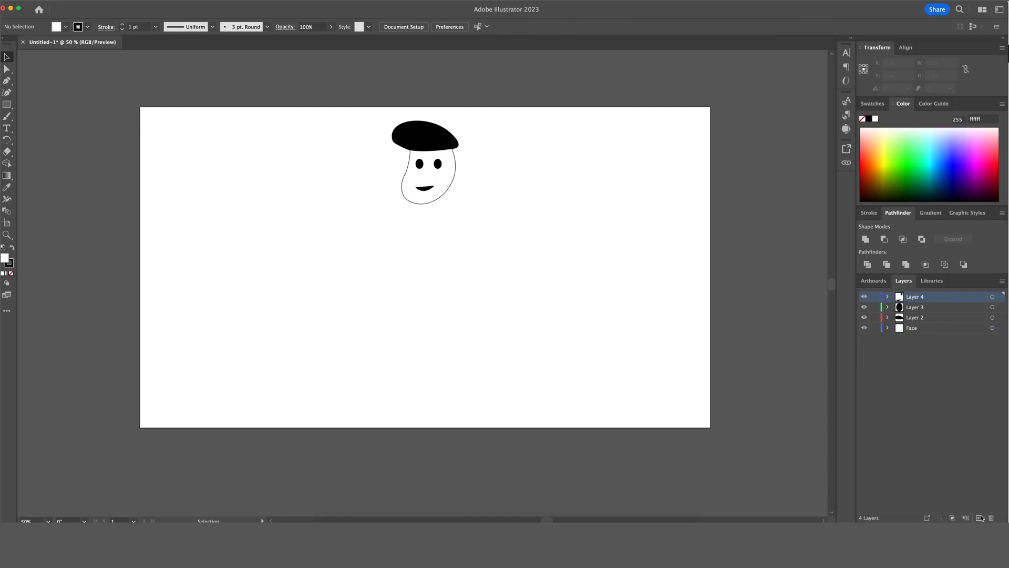
key("super+f")
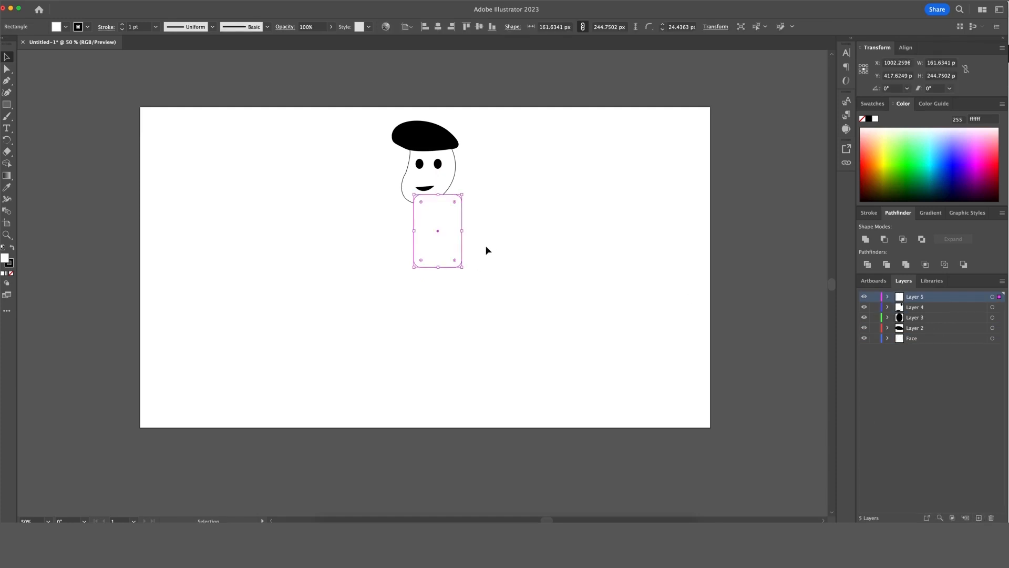
left_click_drag(951, 298, 946, 349)
left_click(546, 335)
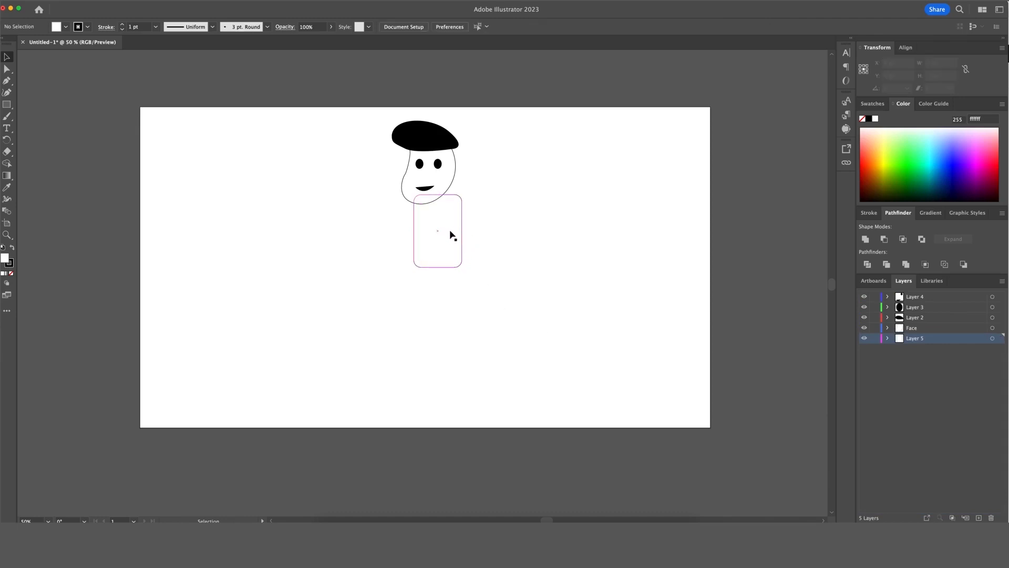
left_click_drag(450, 234, 447, 233)
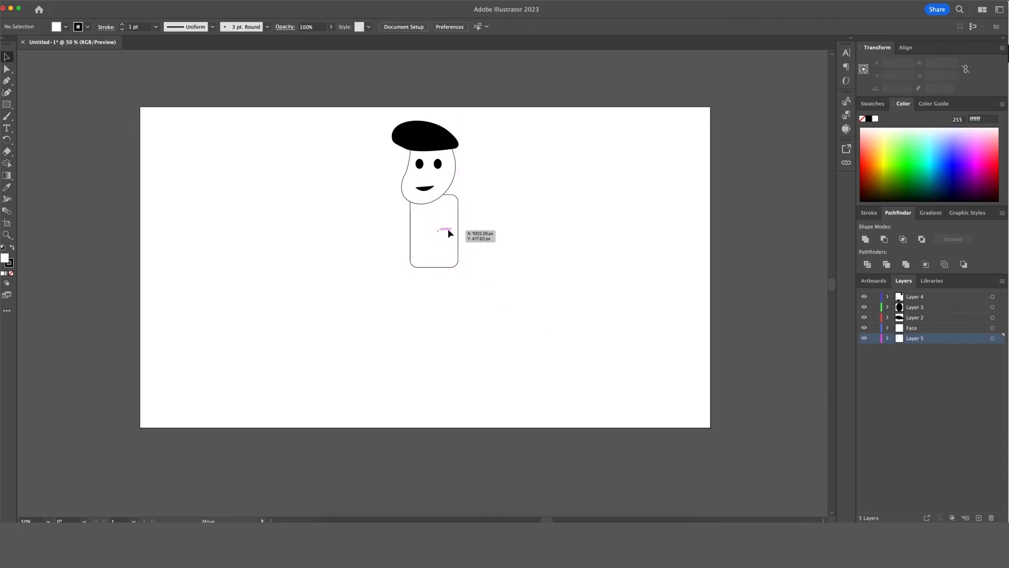
left_click(451, 233)
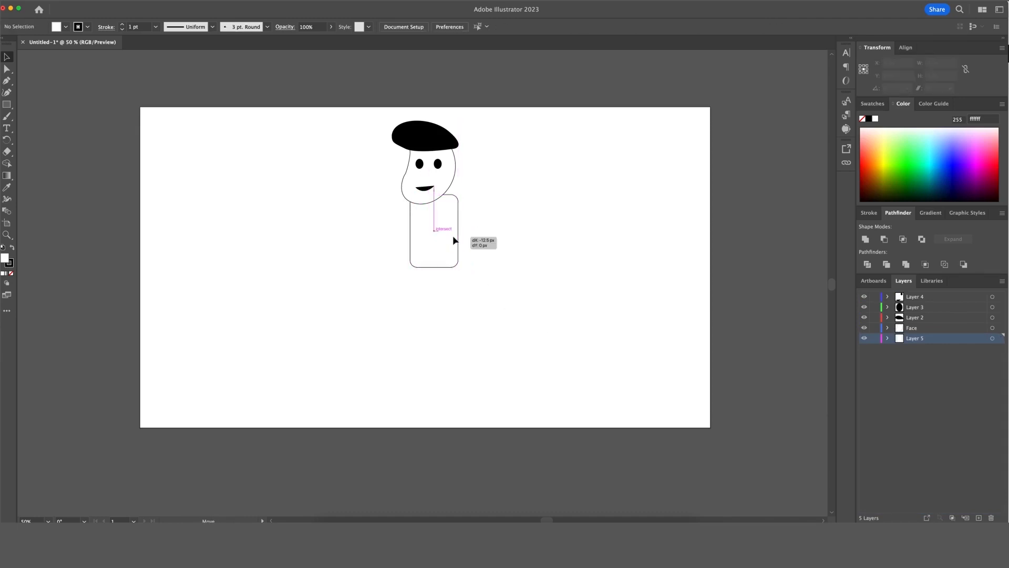
left_click(491, 241)
left_click(6, 104)
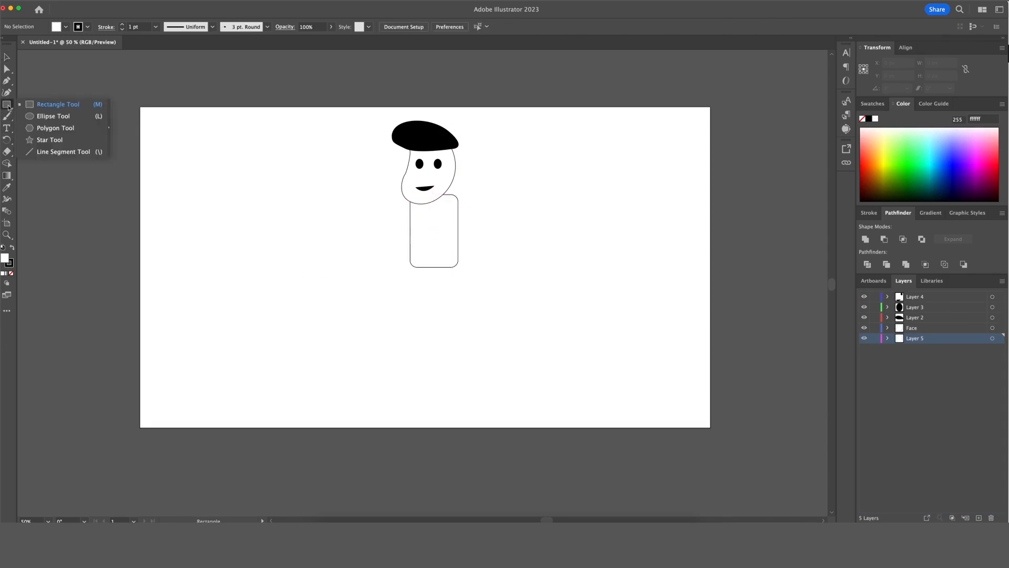
Draw and discard a test line below the body, then add empty Layer 6 above Layer 5.
left_click(38, 152)
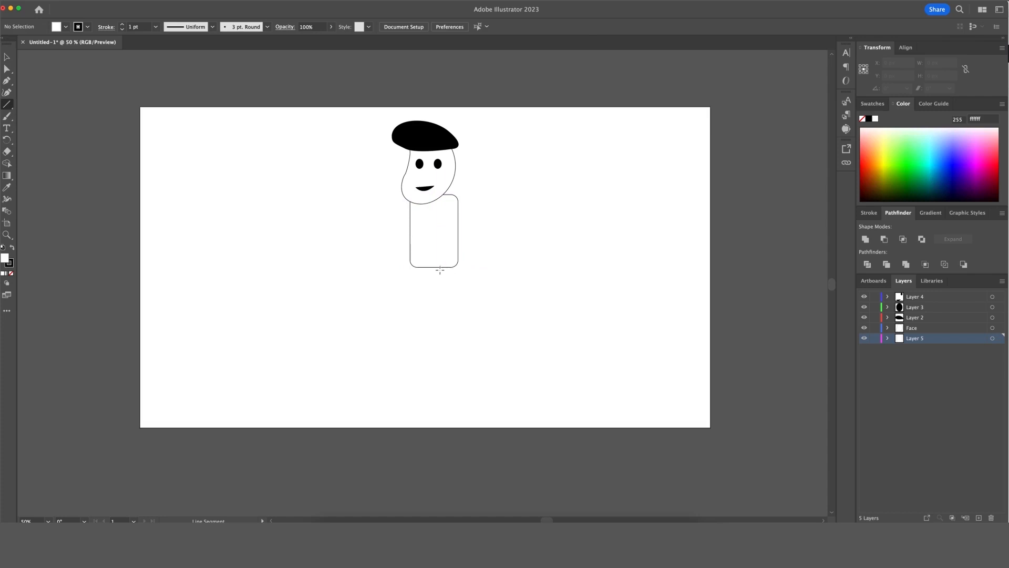
left_click_drag(441, 271, 442, 329)
scroll(442, 330, "down", 1)
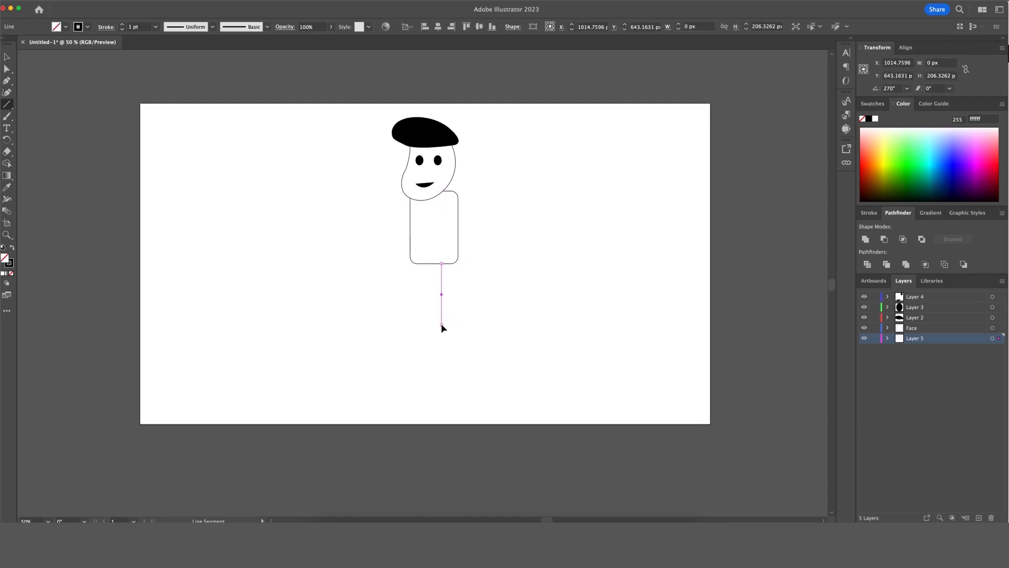
left_click(503, 289)
left_click(479, 293)
key("v")
left_click(455, 305)
left_click(443, 295)
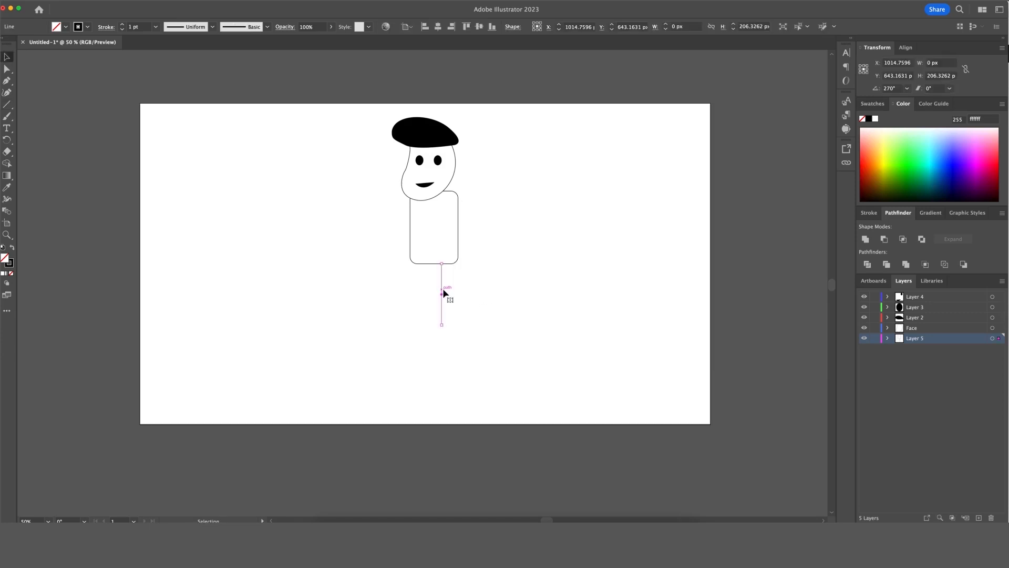
double_click(443, 294)
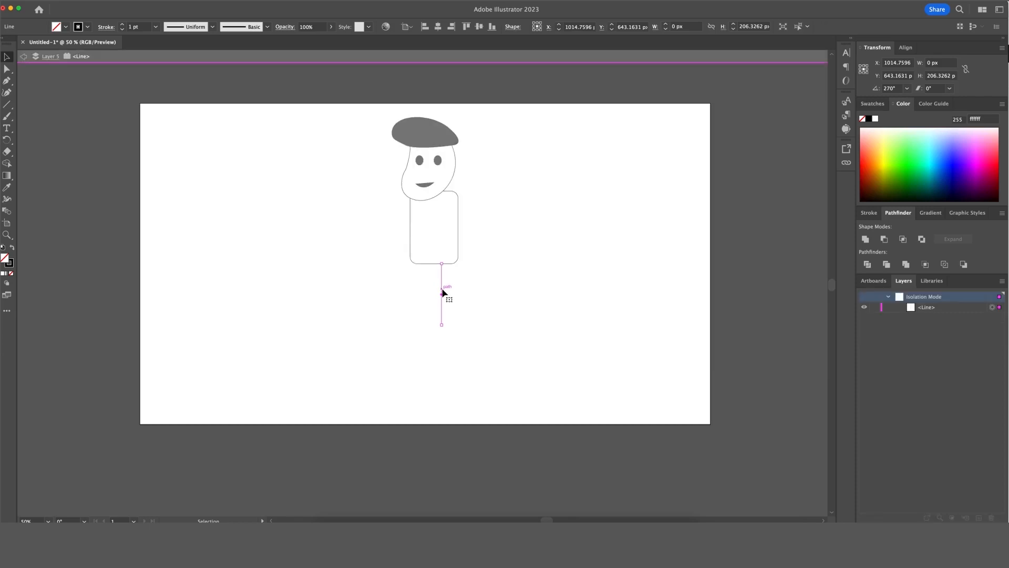
left_click(541, 276)
double_click(542, 278)
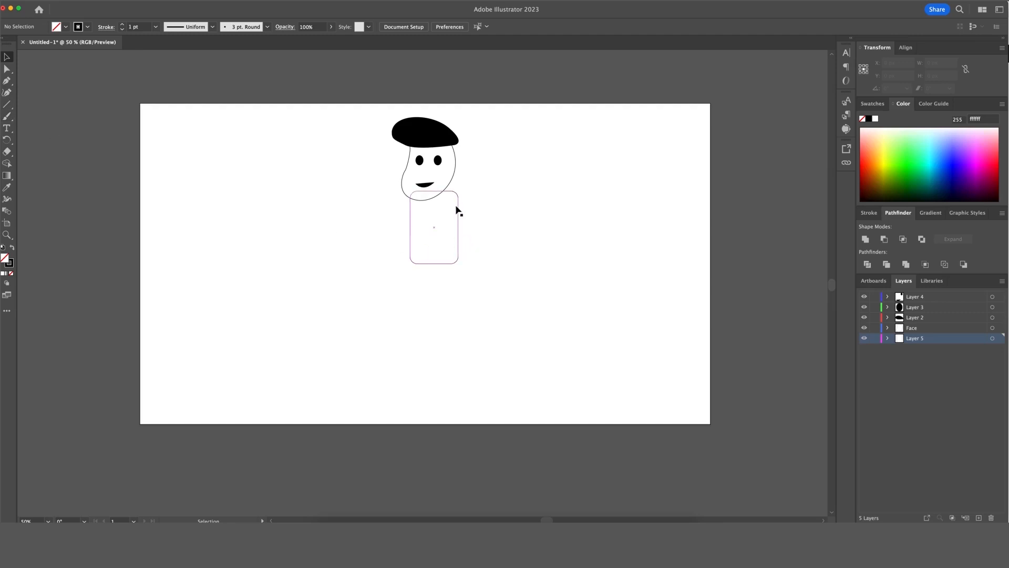
left_click(978, 402)
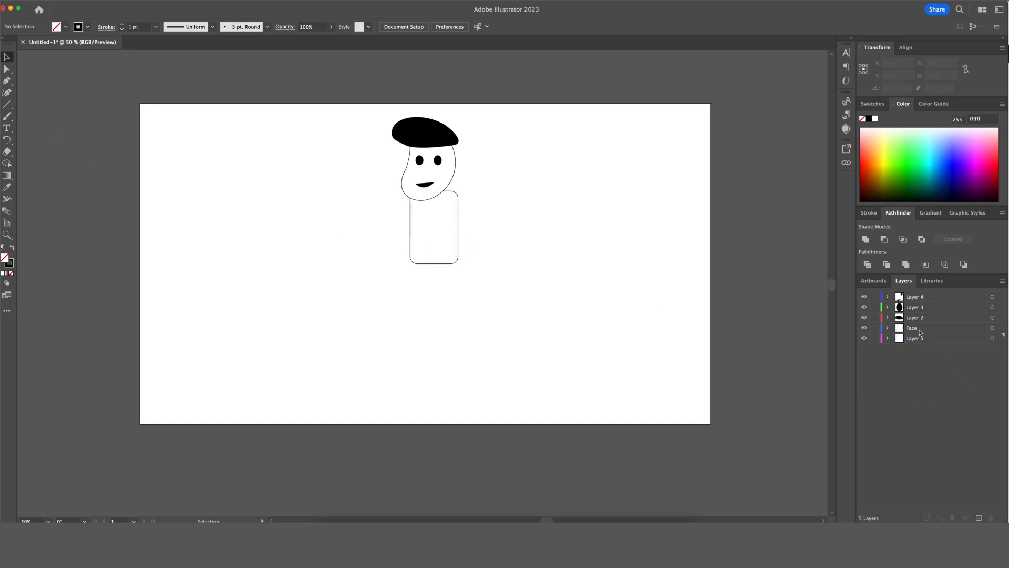
left_click(979, 518)
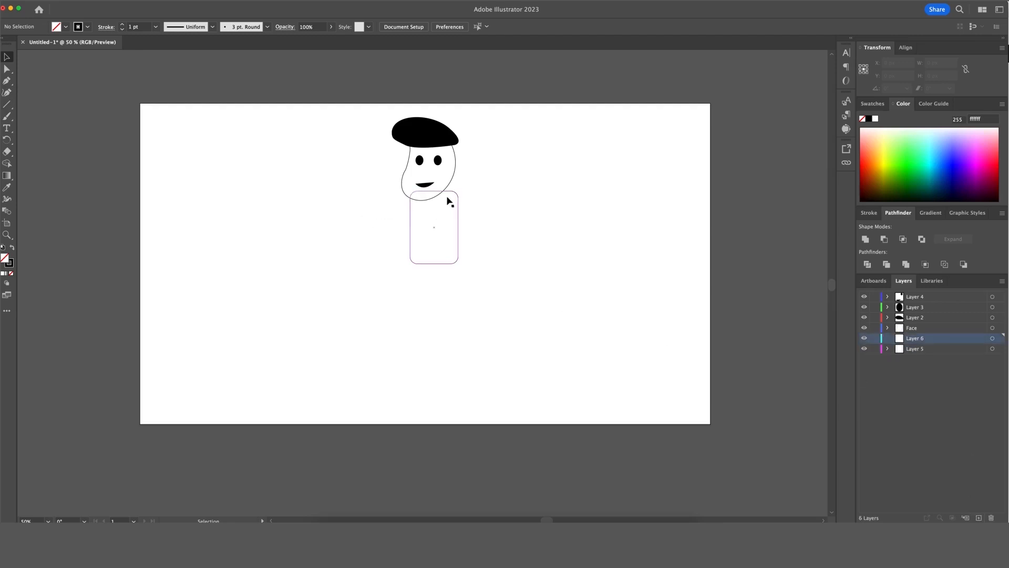
Draw a small square just below the mouth with the Rectangle tool.
left_click(10, 107)
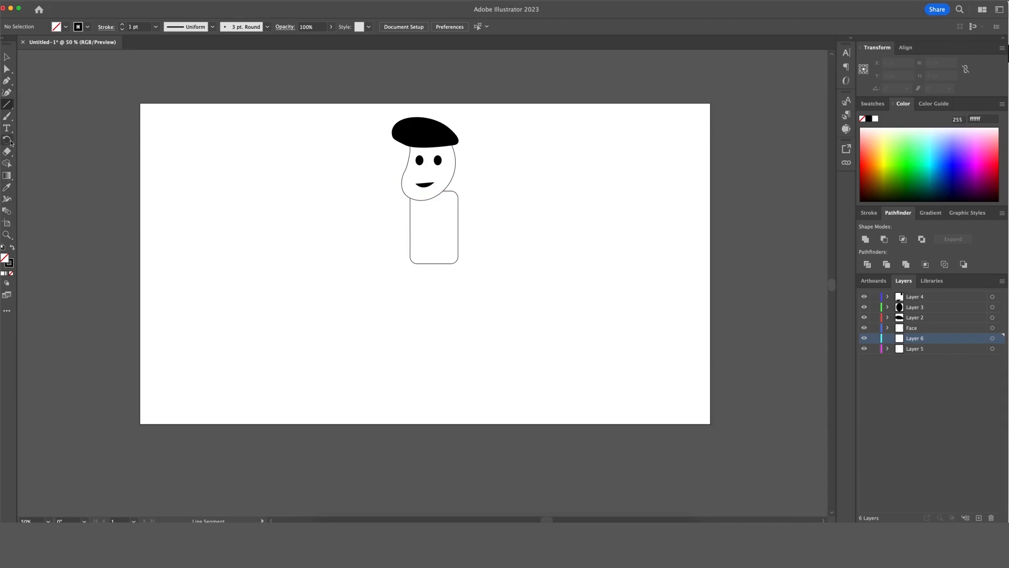
left_click(10, 120)
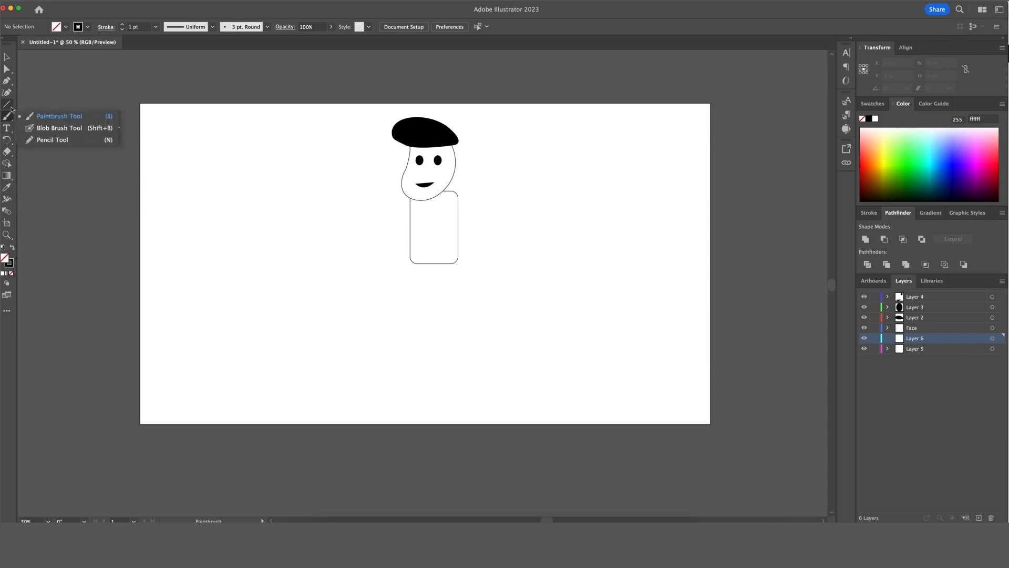
left_click(7, 105)
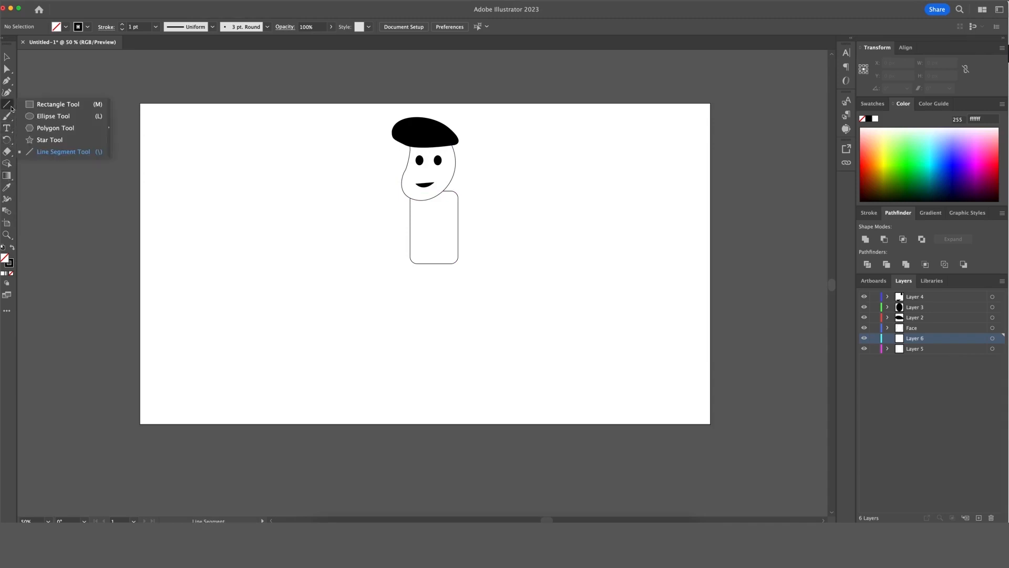
left_click(45, 105)
mouse_move(425, 180)
left_mouse_down()
mouse_move(446, 200)
mouse_move(443, 190)
left_mouse_up()
Select the small rectangle and nudge it up slightly.
key("v")
left_click(510, 191)
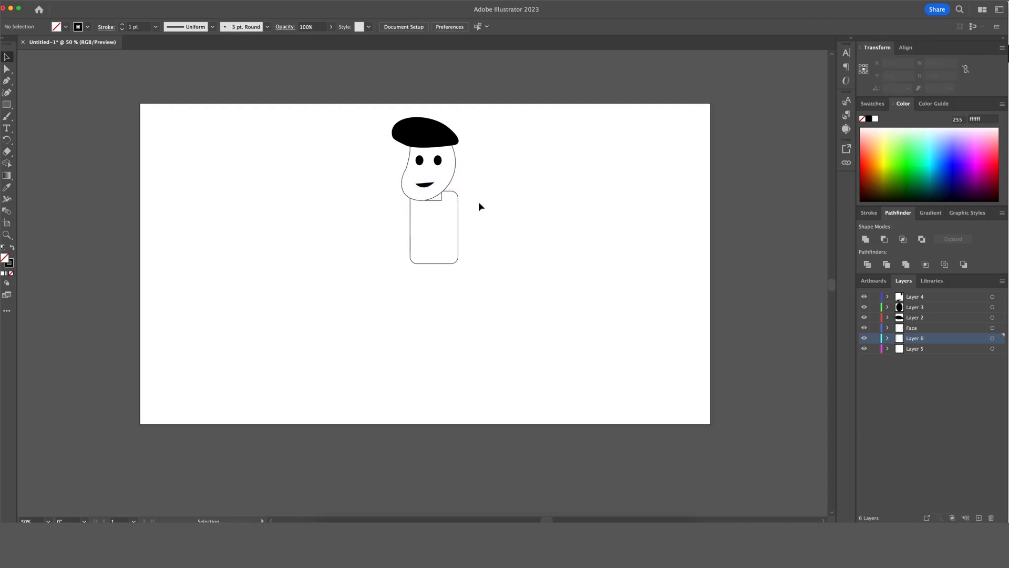
left_click(442, 199)
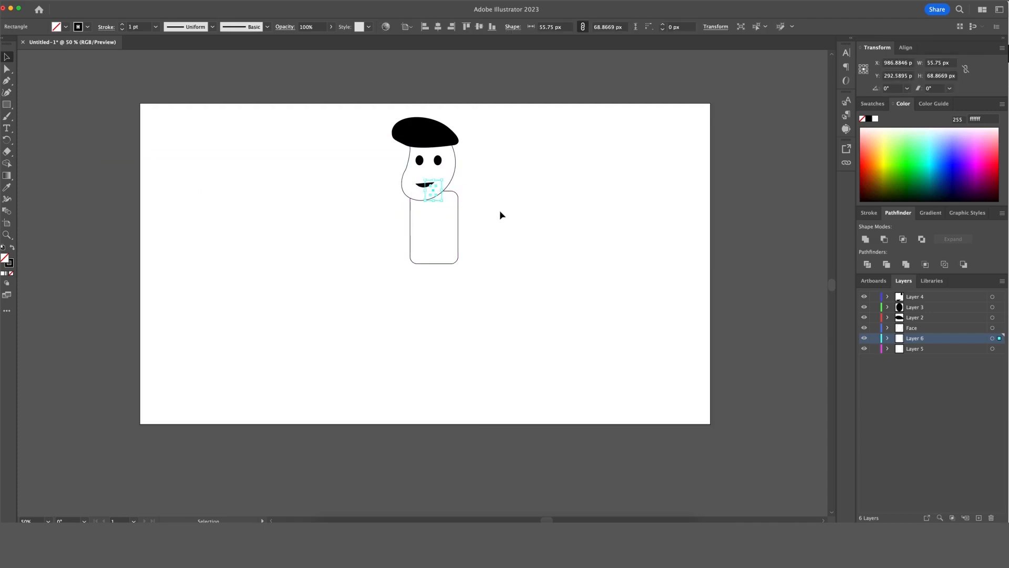
key("shift+Up")
left_click(500, 214)
left_click(443, 198)
Isolate the rectangle and delete one corner anchor to turn it into a triangle.
double_click(442, 200)
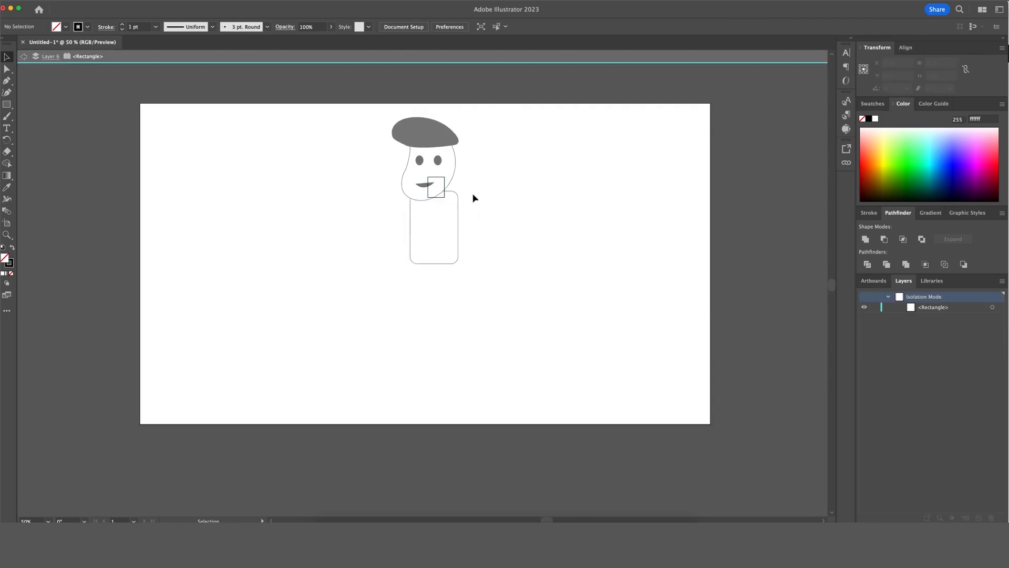
key("minus")
left_click(445, 198)
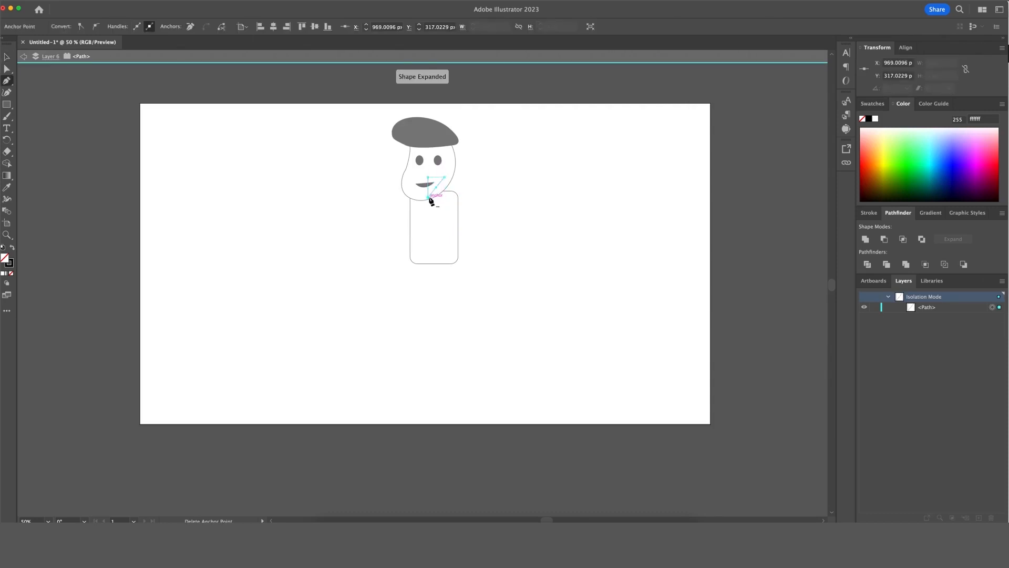
Place a stray Pen point beside the triangle, then undo it.
key("p")
key("super+shift+a")
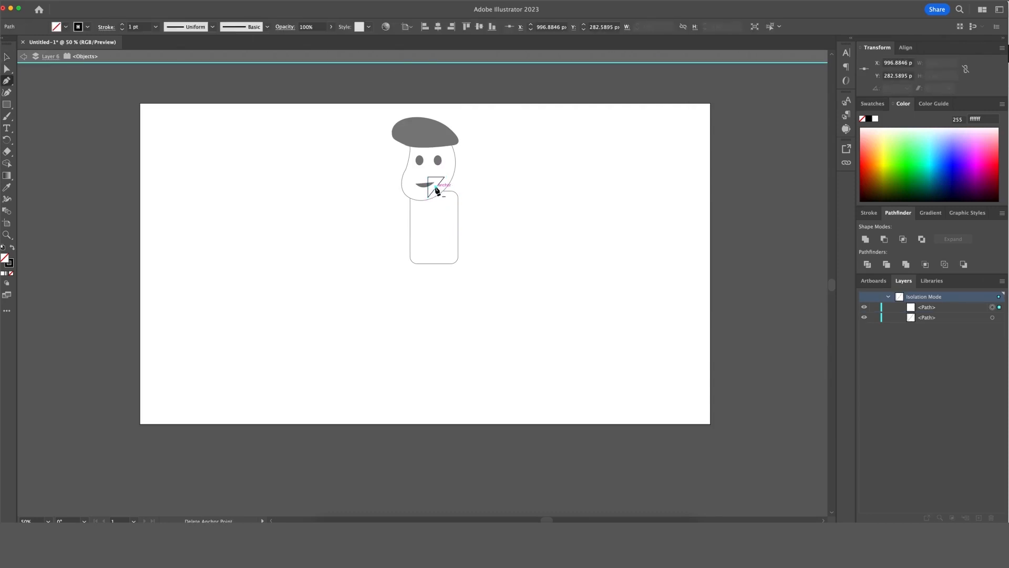
left_click(437, 190)
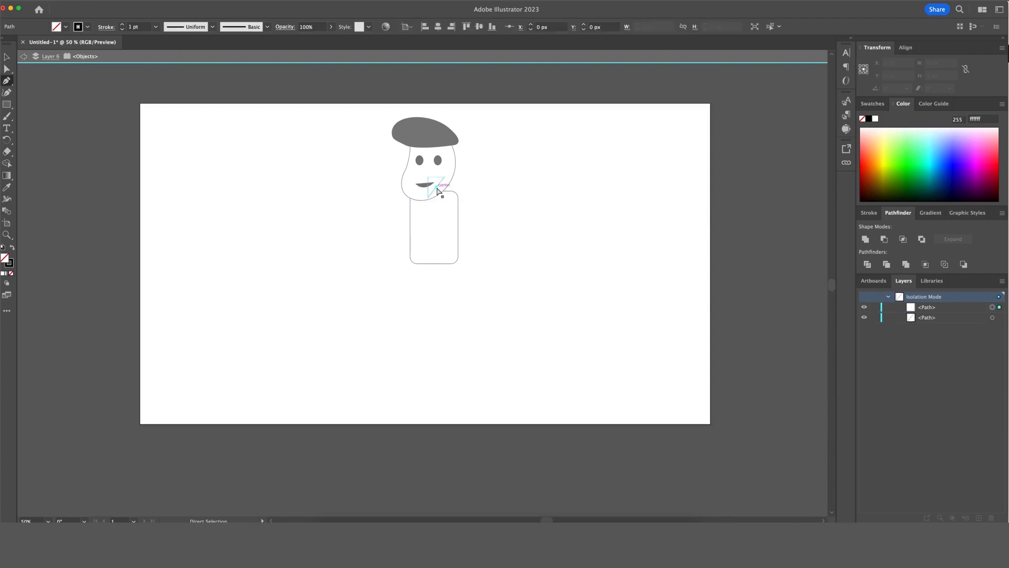
key("super+z")
key("super+shift+z")
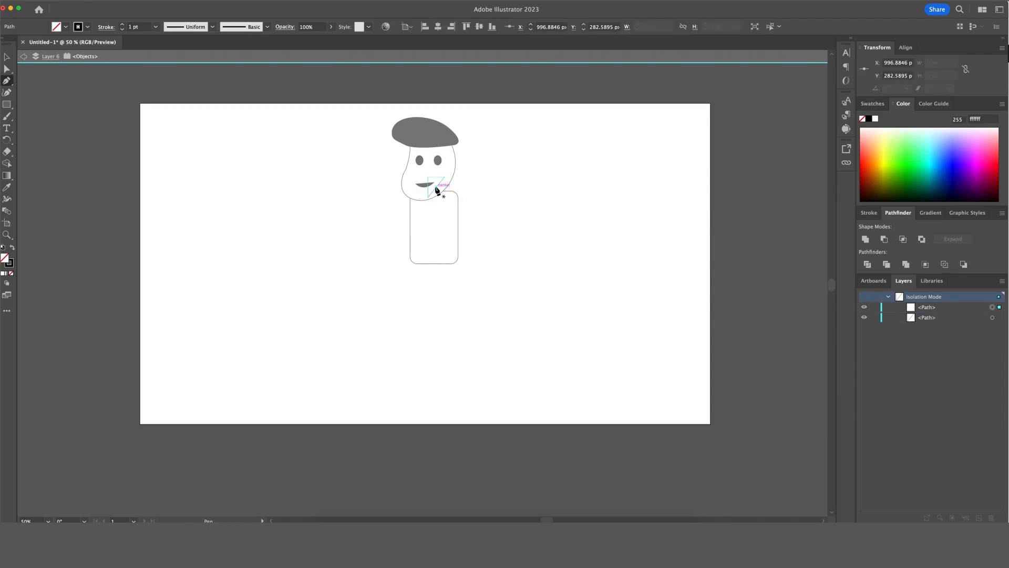
key("super+z")
key("super+shift+z")
key("super+z")
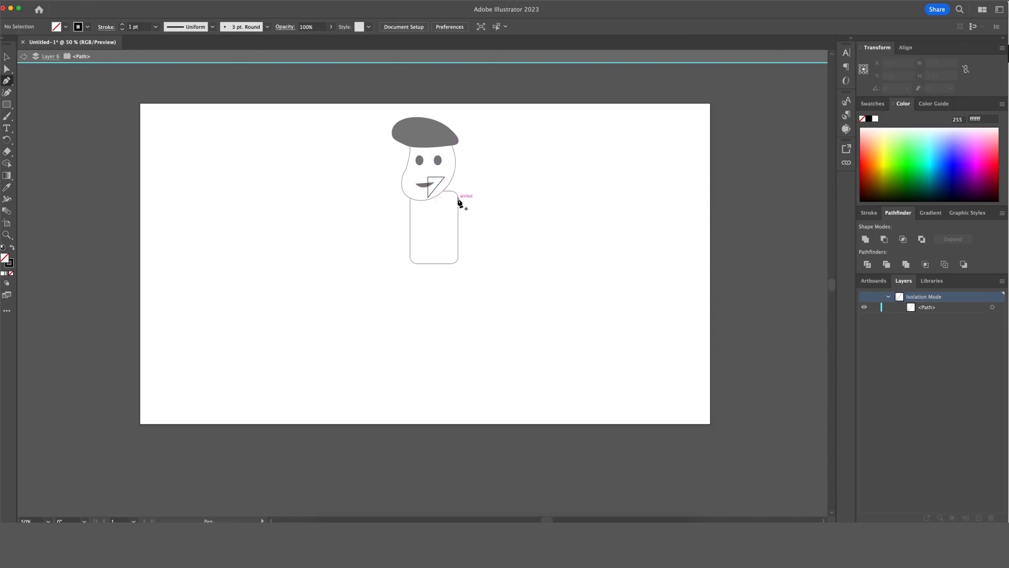
Draw a closed, curved hand outline with the Pen tool right of the body.
left_click(478, 199)
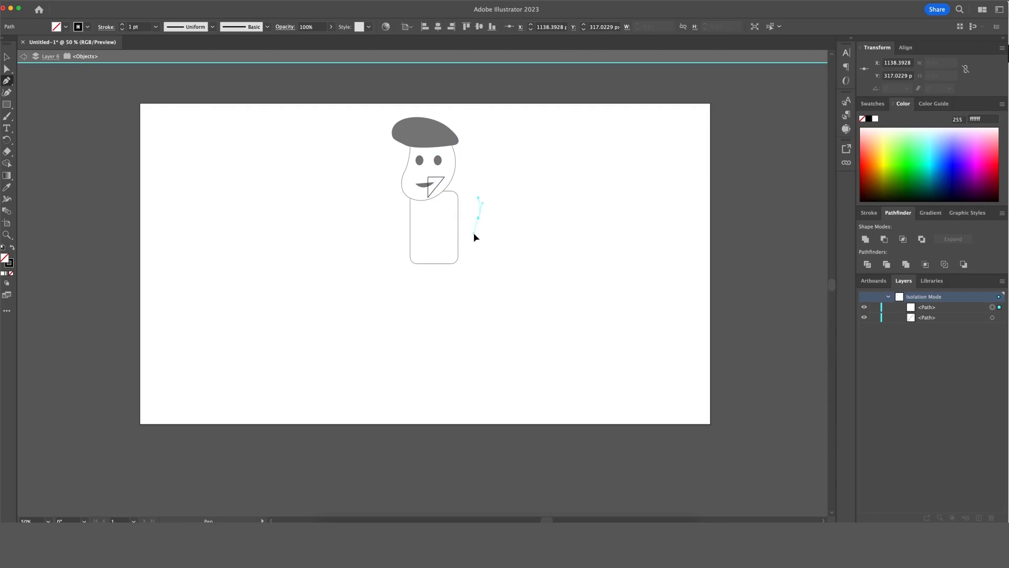
left_click(475, 233)
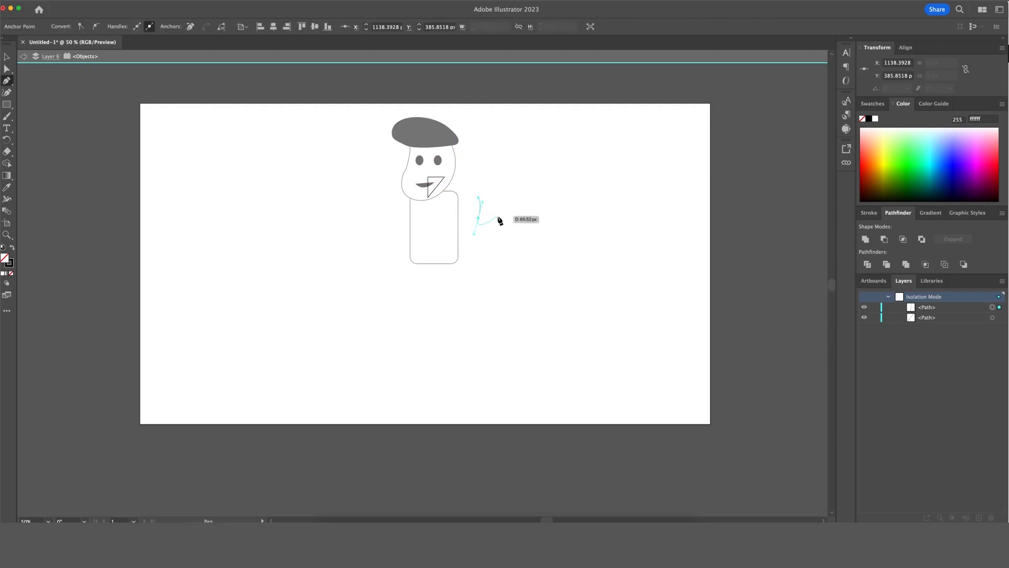
left_click(497, 216)
left_click_drag(476, 235, 480, 231)
left_click(494, 217)
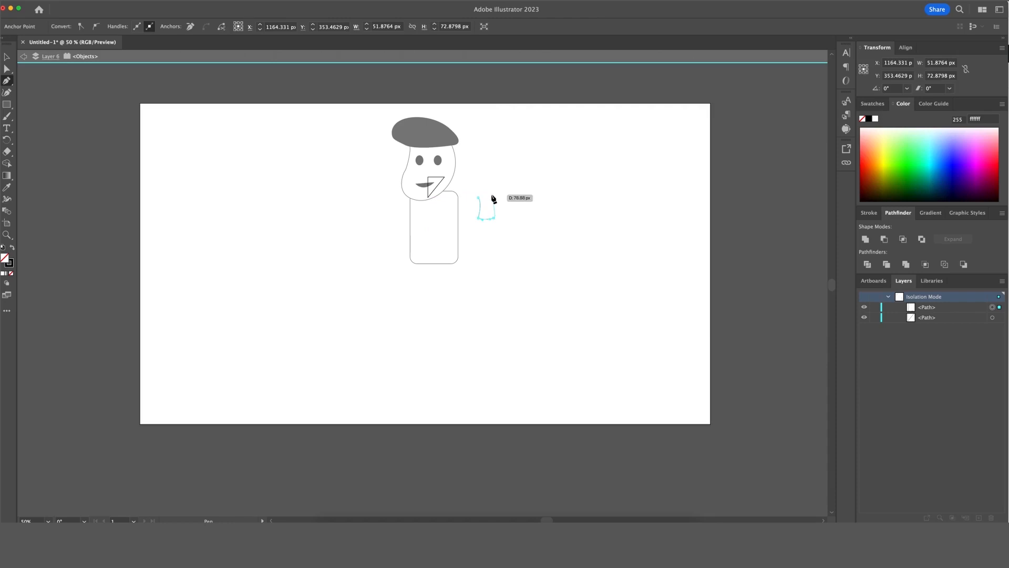
left_click(493, 197, "super")
left_click(490, 188)
left_click(478, 198)
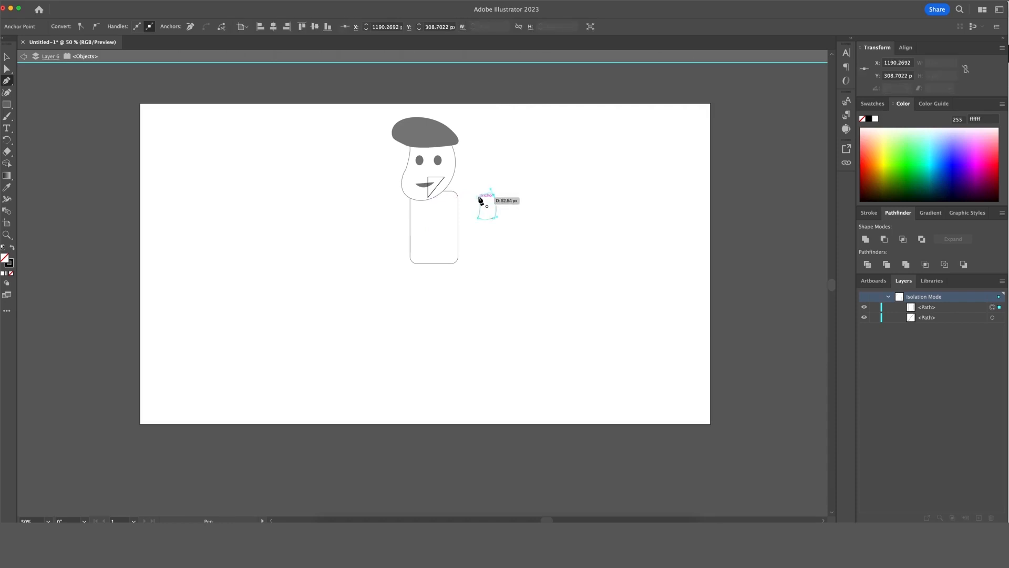
Delete the small triangle by the mouth.
key("v")
left_click(519, 203)
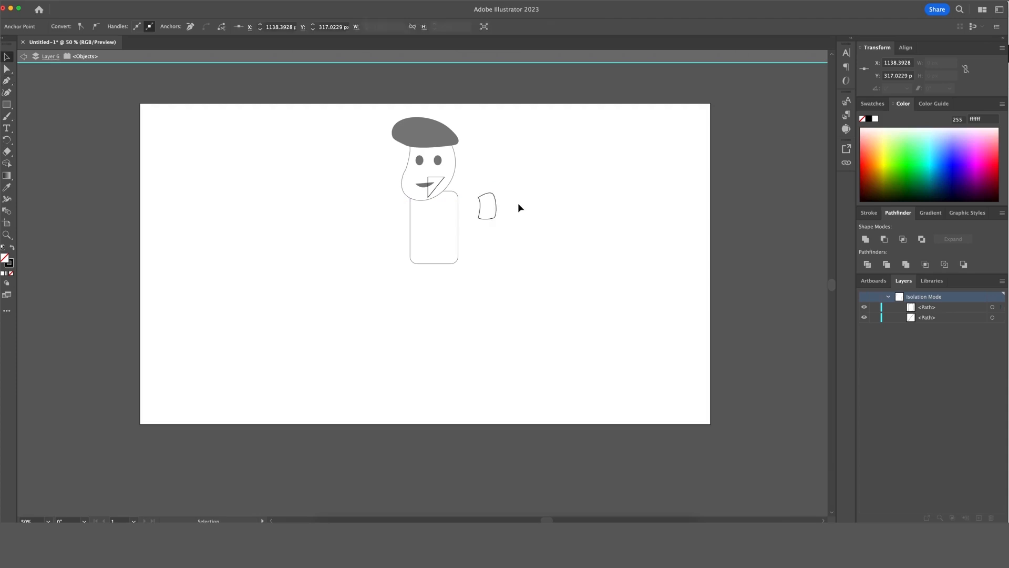
left_click(439, 188)
key("Delete")
Shrink the hand to about 52 × 81 px, tuck it under the smile, and exit isolation.
left_click(487, 194)
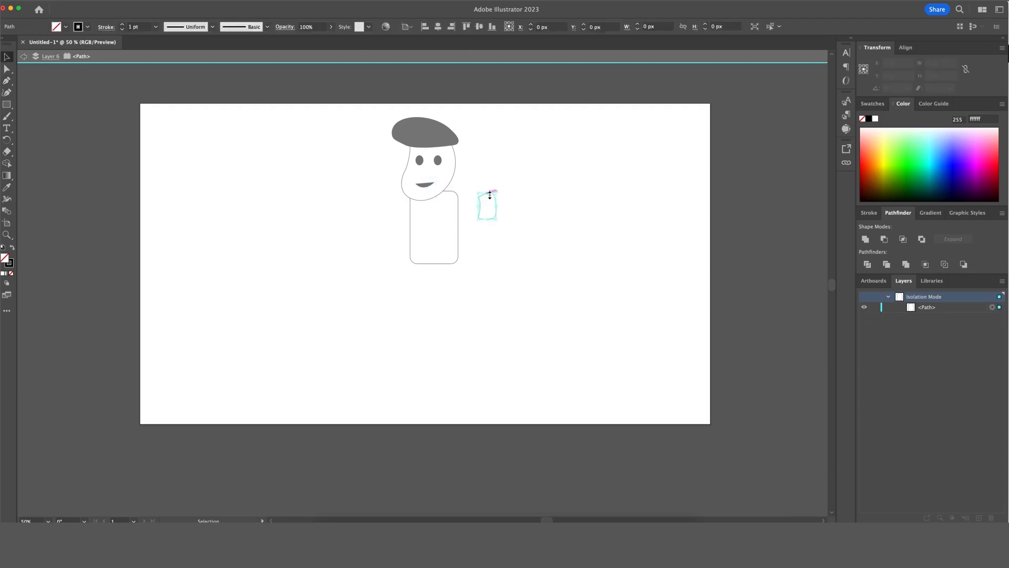
left_click_drag(496, 191, 495, 197)
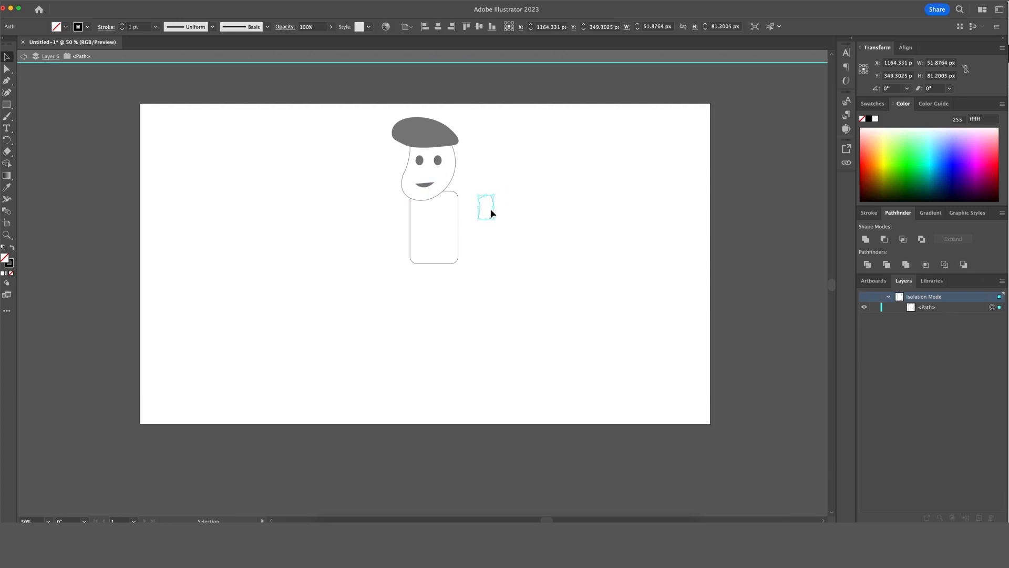
key("shift+Left")
key("shift+Left")
key("shift+Left")
key("shift+Left")
key("shift+Left")
key("shift+Left")
key("shift+Left")
key("shift+Left")
key("shift+Left")
key("shift+Left")
key("shift+Left")
key("shift+Up")
key("shift+Up")
key("shift+Up")
key("shift+Up")
key("shift+Up")
key("shift+Up")
key("shift+Left")
key("shift+Left")
key("shift+Left")
key("shift+Left")
key("shift+Left")
key("shift+Left")
key("shift+Left")
double_click(504, 194)
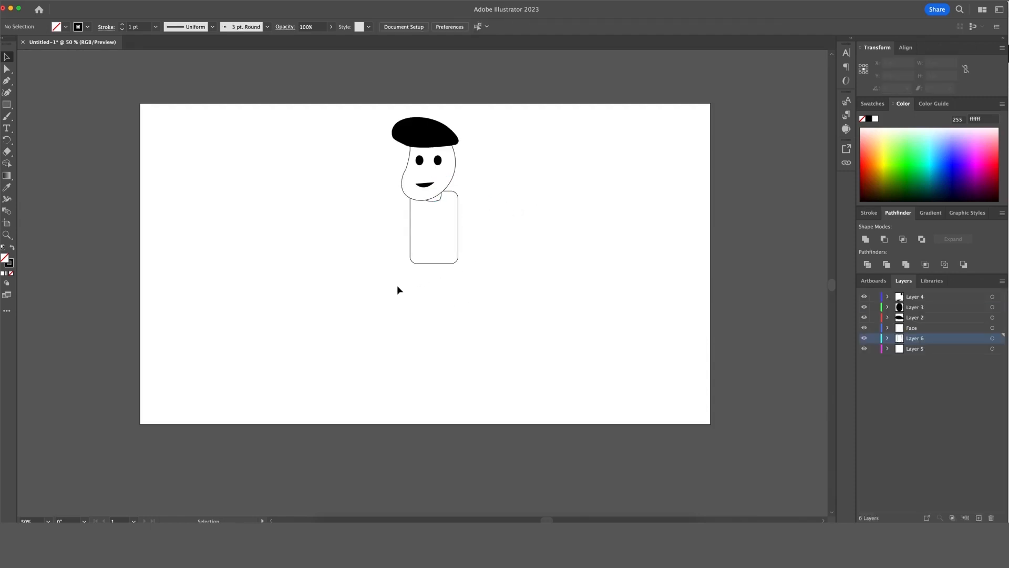
Draw a tall thin rectangle right of the figure, then delete it.
left_click(7, 104)
left_click_drag(583, 167, 598, 210)
key("v")
left_click(603, 215)
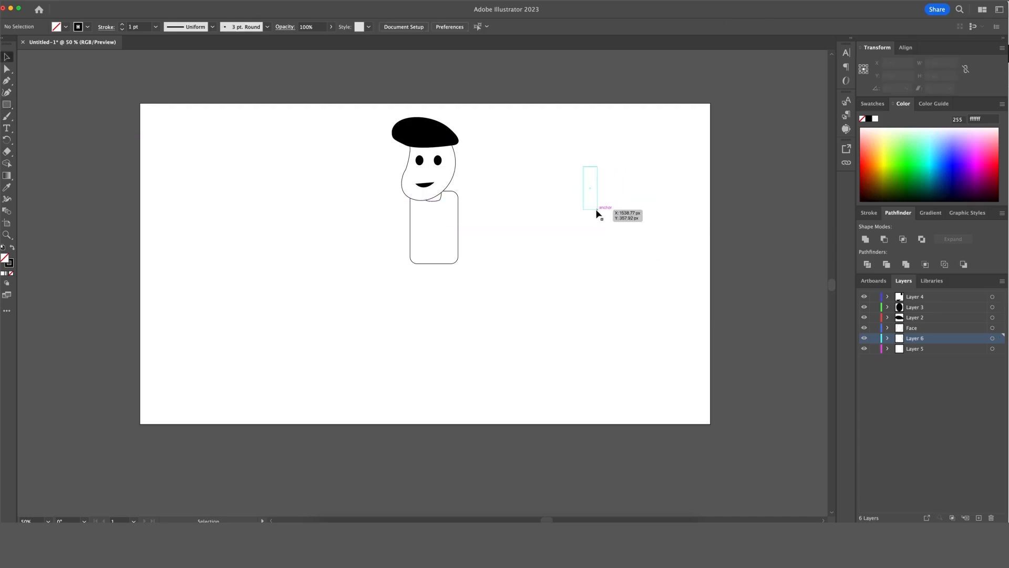
left_click(597, 210)
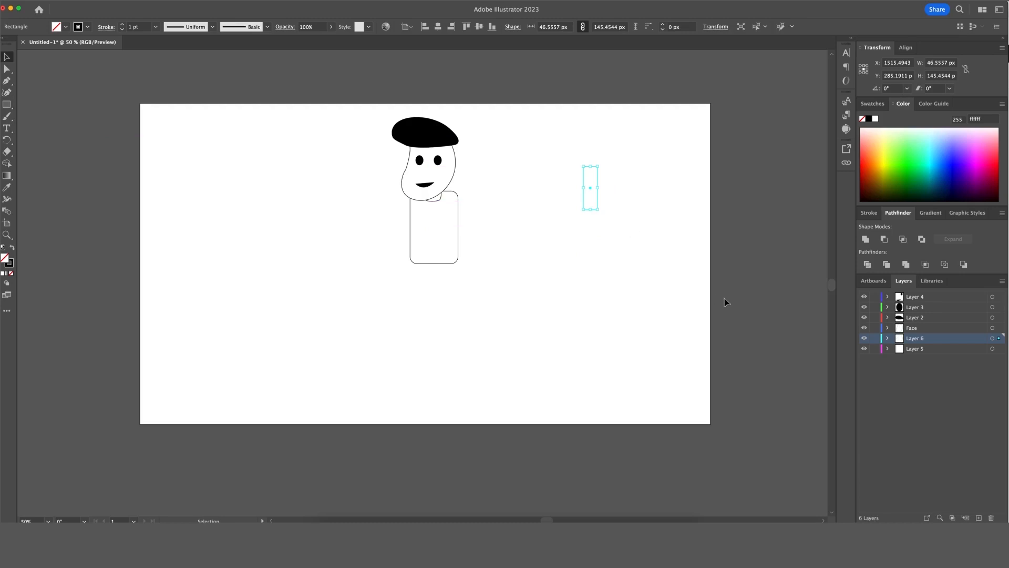
key("Delete")
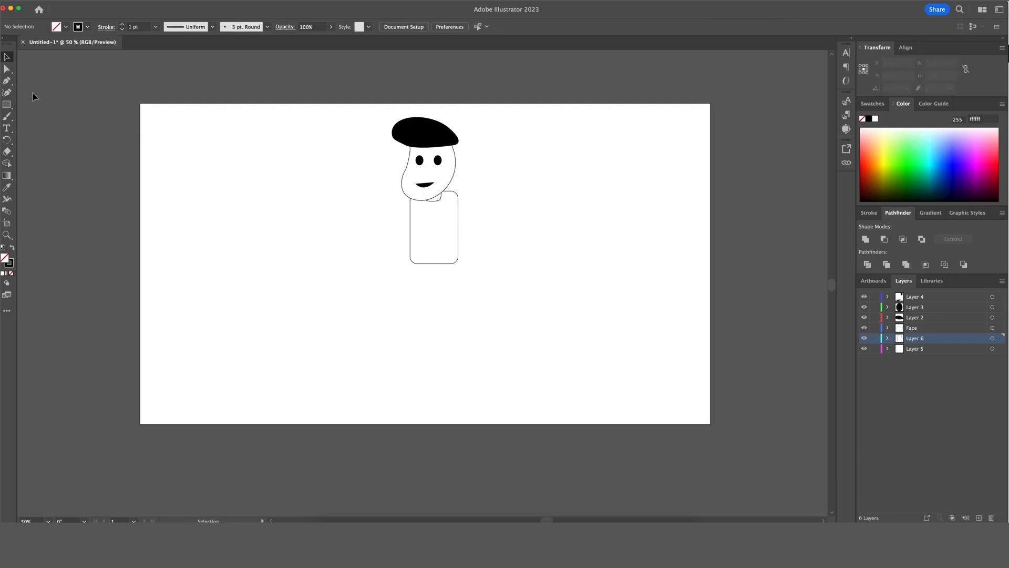
Add a new layer and draw a narrow rectangle below the body.
left_click(6, 104)
left_click(978, 518)
left_click_drag(568, 221, 582, 261)
key("a")
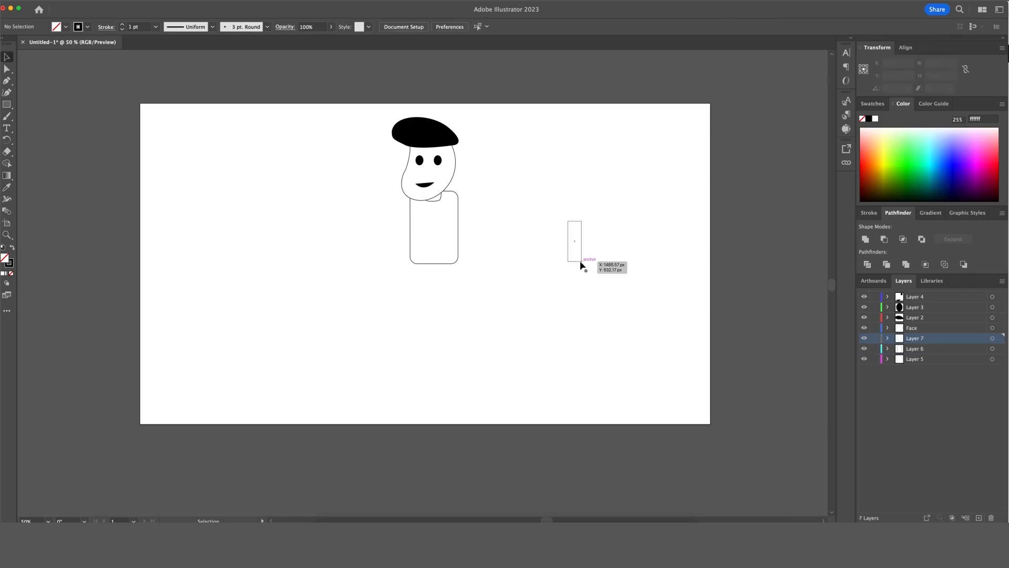
key("v")
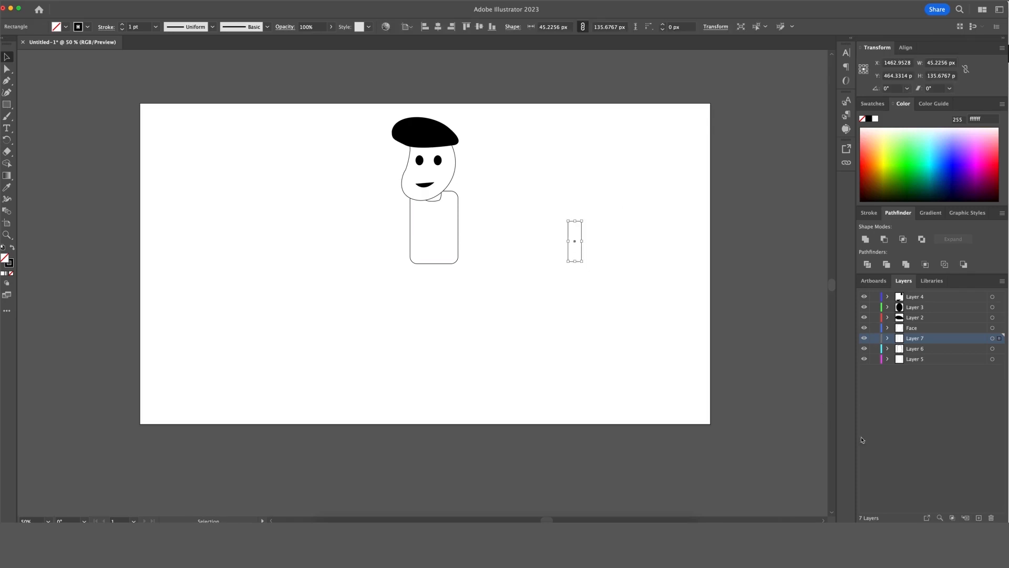
Copy and paste the narrow rectangle onto a new layer, then remove the extra copy.
left_click(978, 518)
key("super+c")
key("super+v")
left_click_drag(428, 282, 582, 279)
left_click(615, 281)
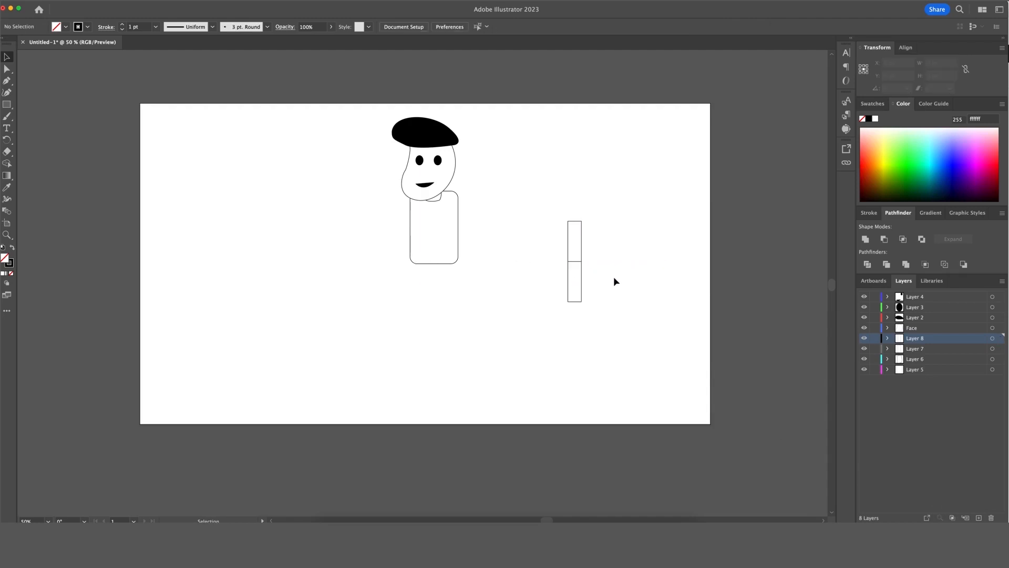
key("super+z")
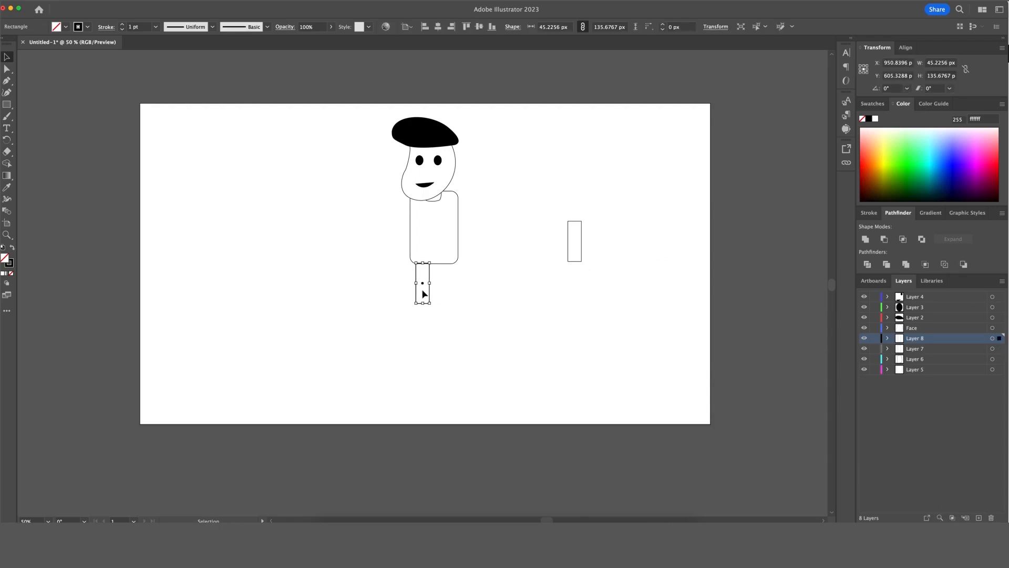
key("Delete")
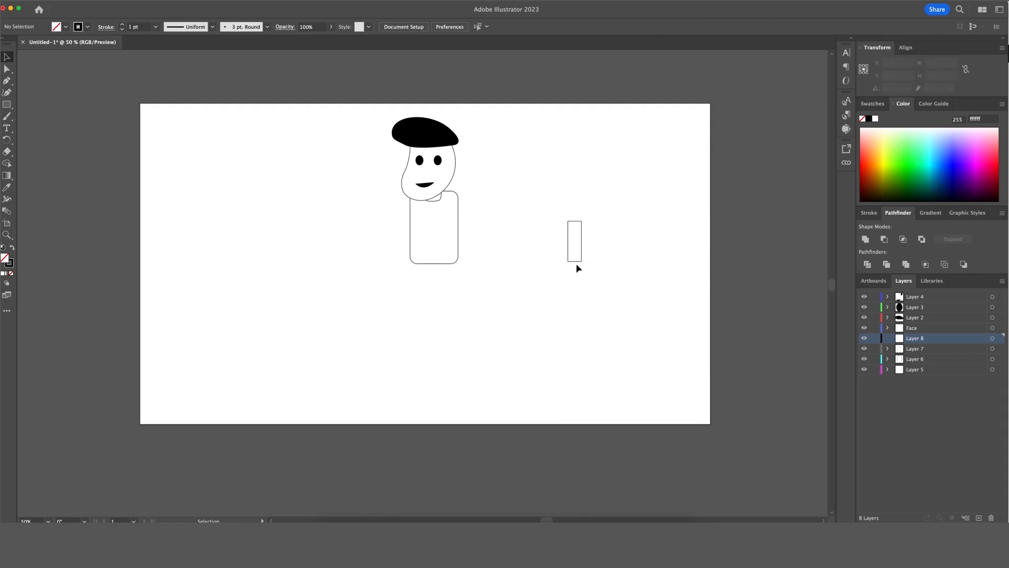
Stretch the rectangle into a tall leg and paste a copy on a new layer.
left_click(575, 262)
left_click_drag(577, 262, 430, 293)
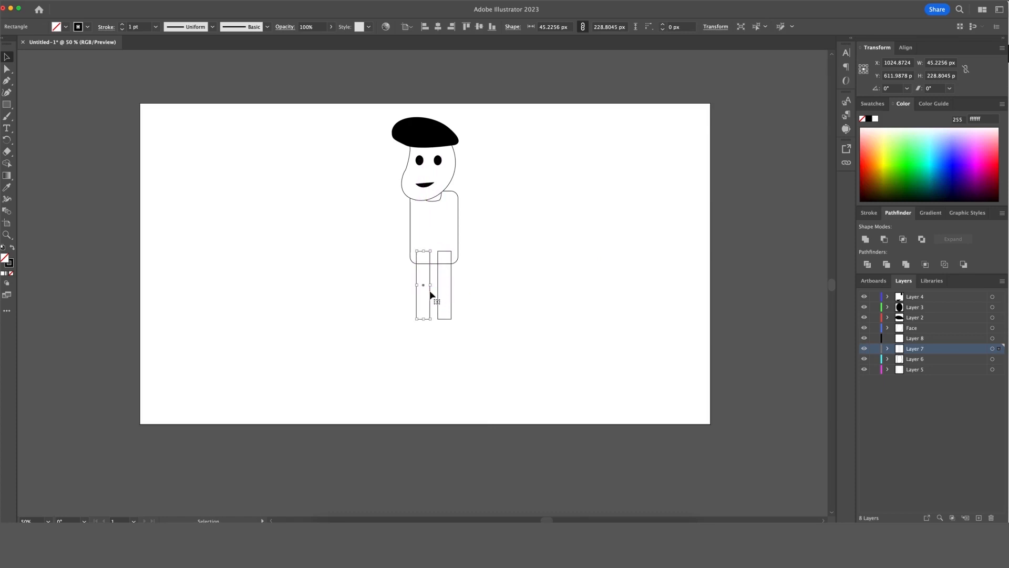
key("super+z")
left_click(473, 306)
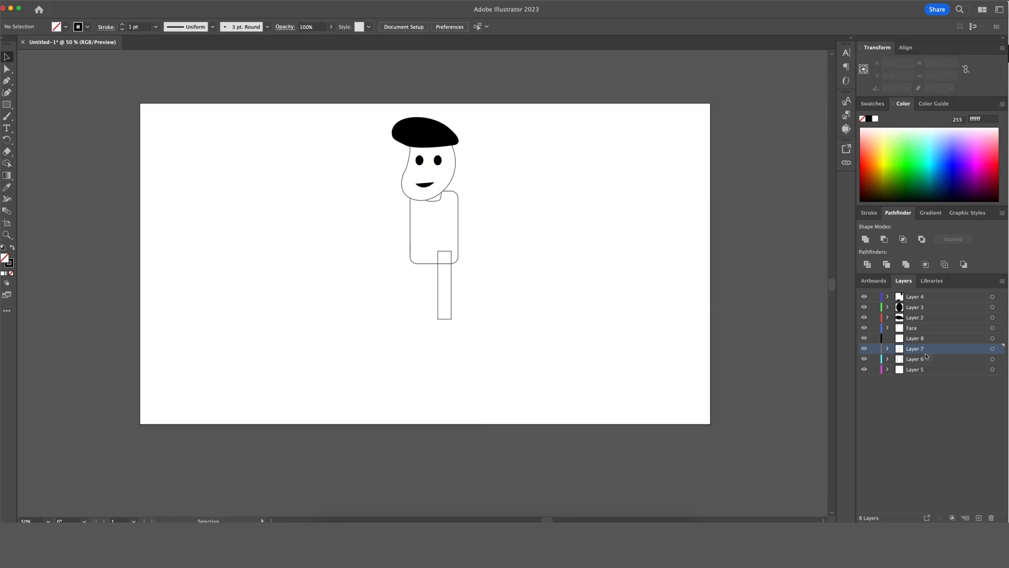
left_click(979, 518)
key("super+shift+v")
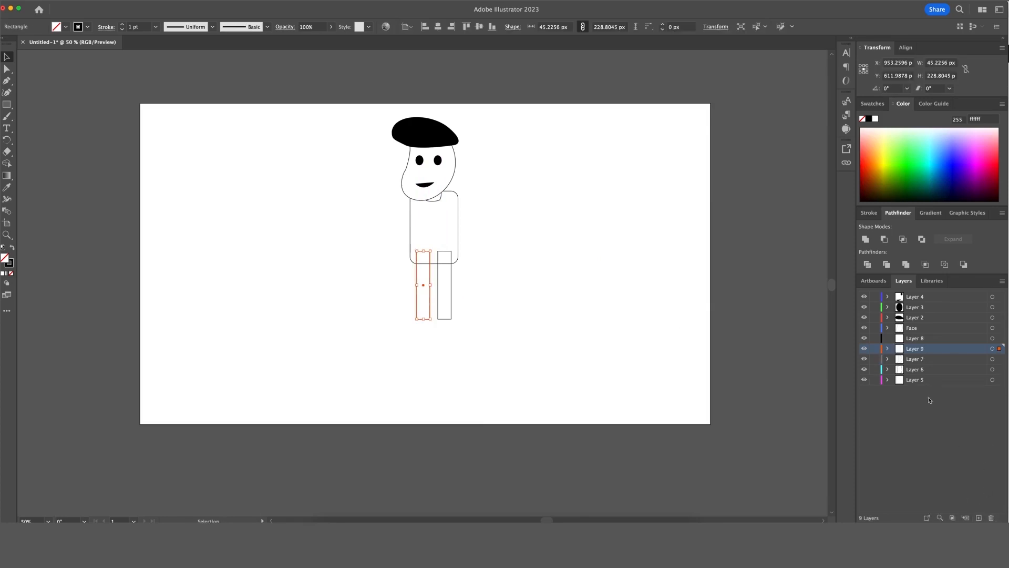
Organise the Layers panel, hiding empty Layer 8 and selecting legs via Layers 6 and 7.
left_click(921, 341)
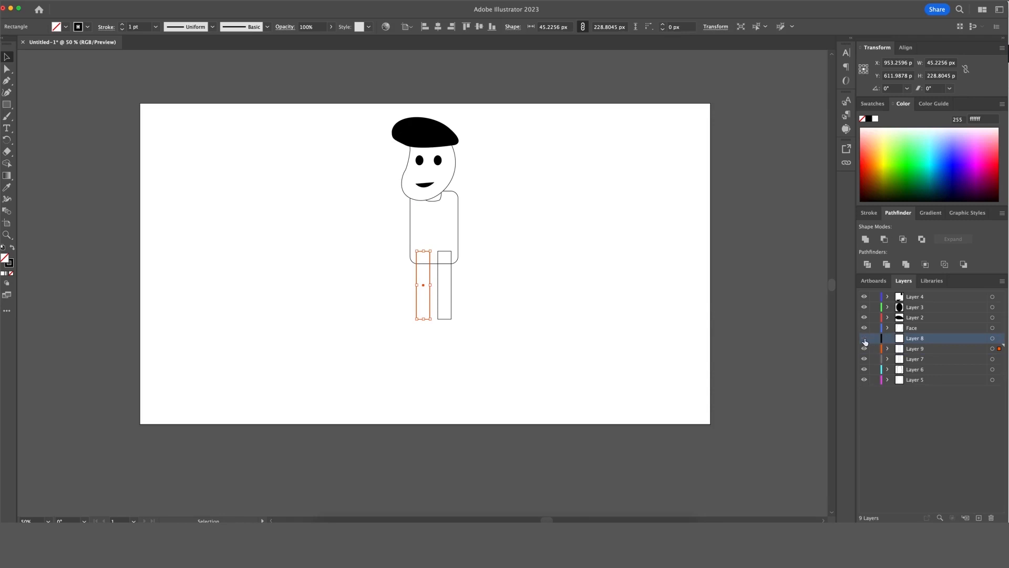
left_click(925, 392)
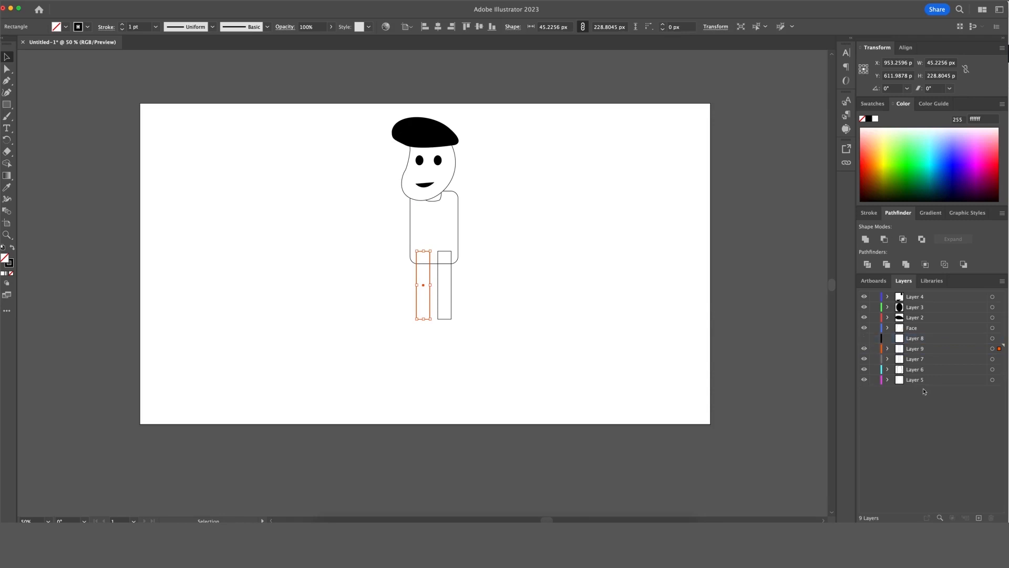
left_click(924, 370)
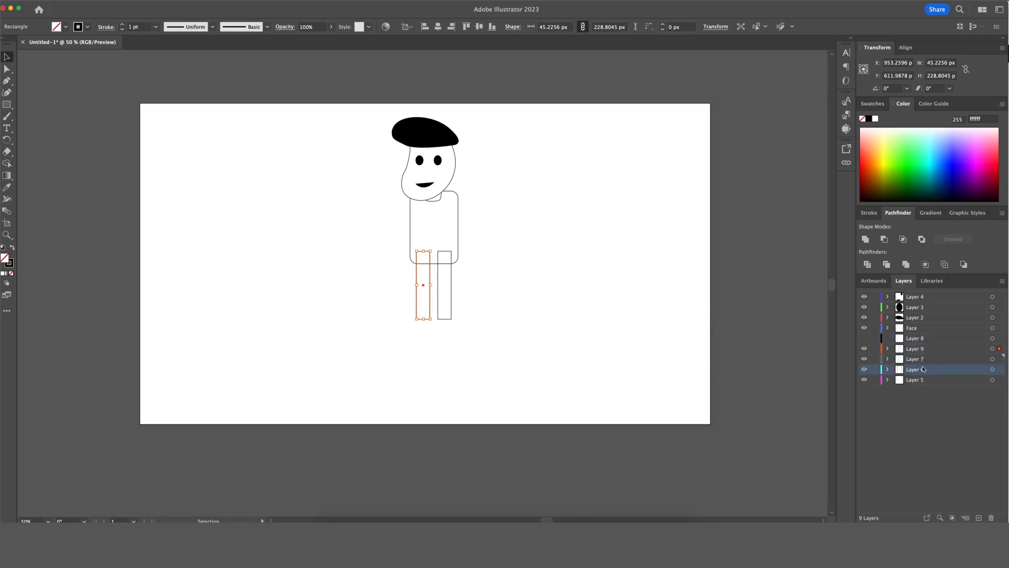
left_click(924, 359)
left_click(921, 410)
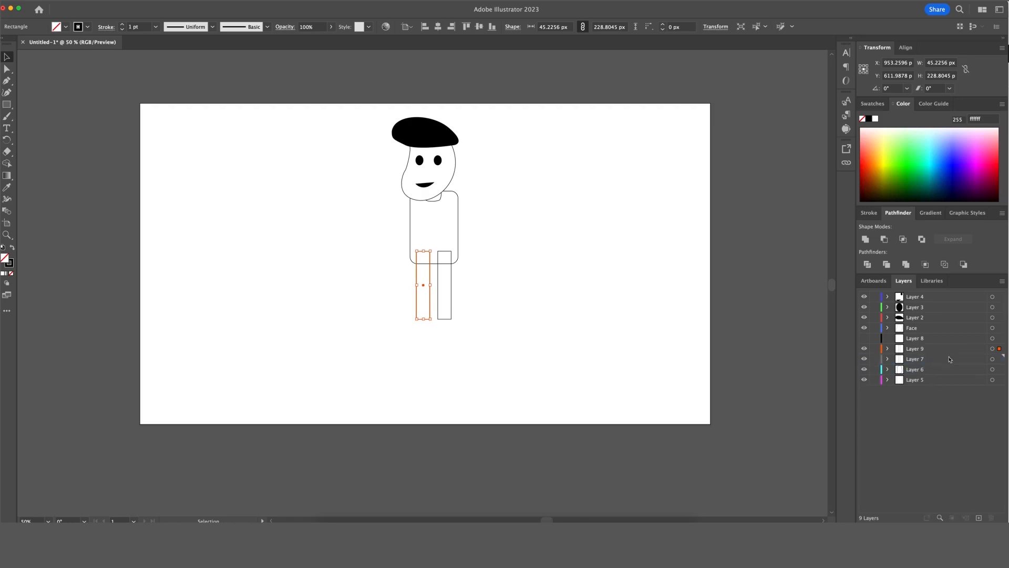
left_click(992, 360)
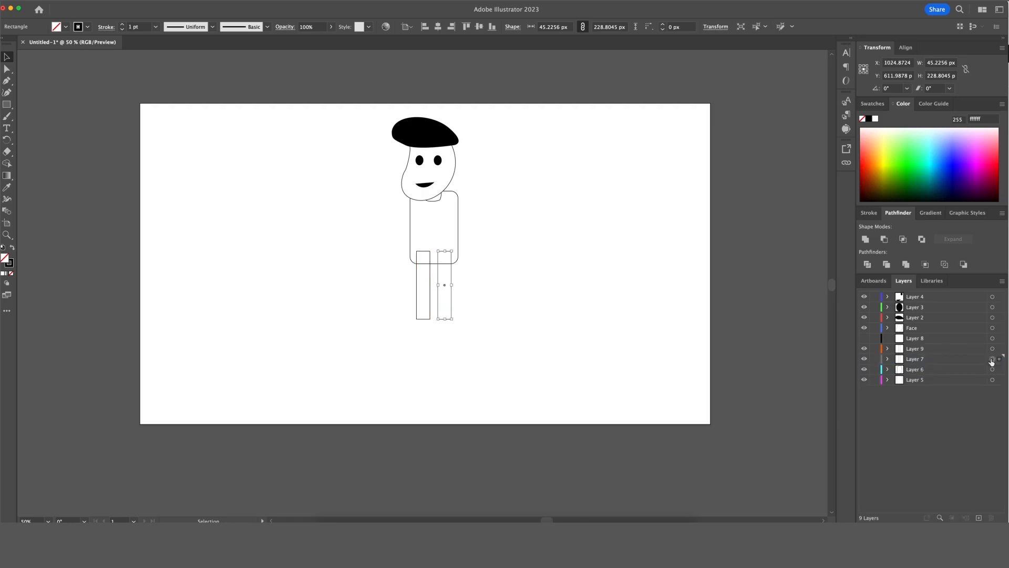
left_click(993, 370)
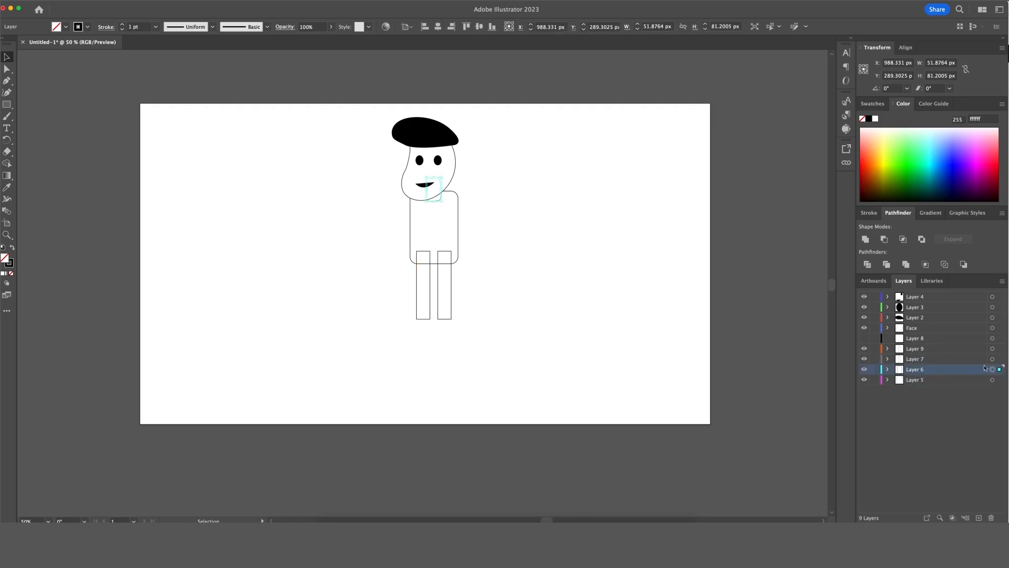
left_click(925, 339)
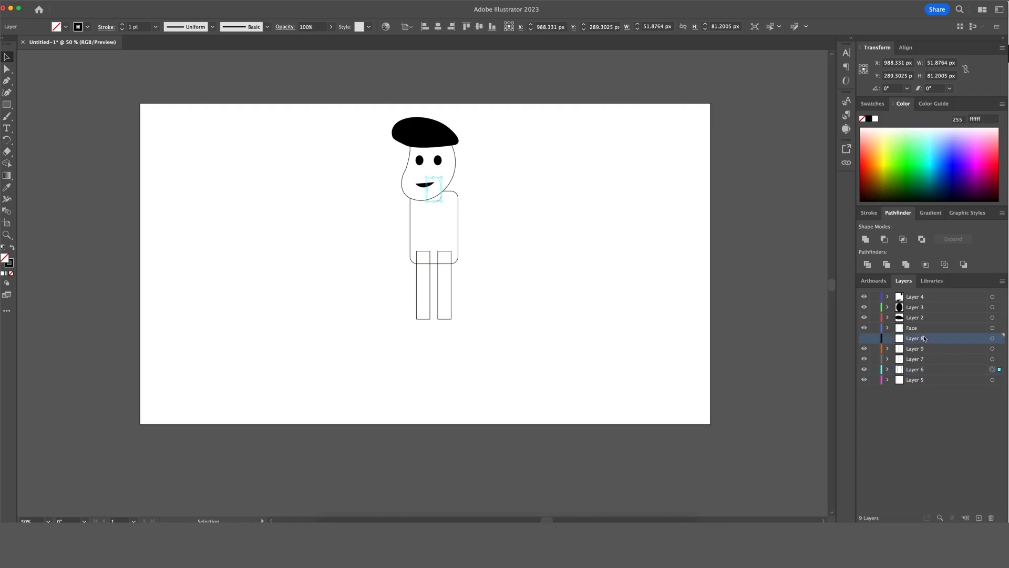
left_click(991, 339)
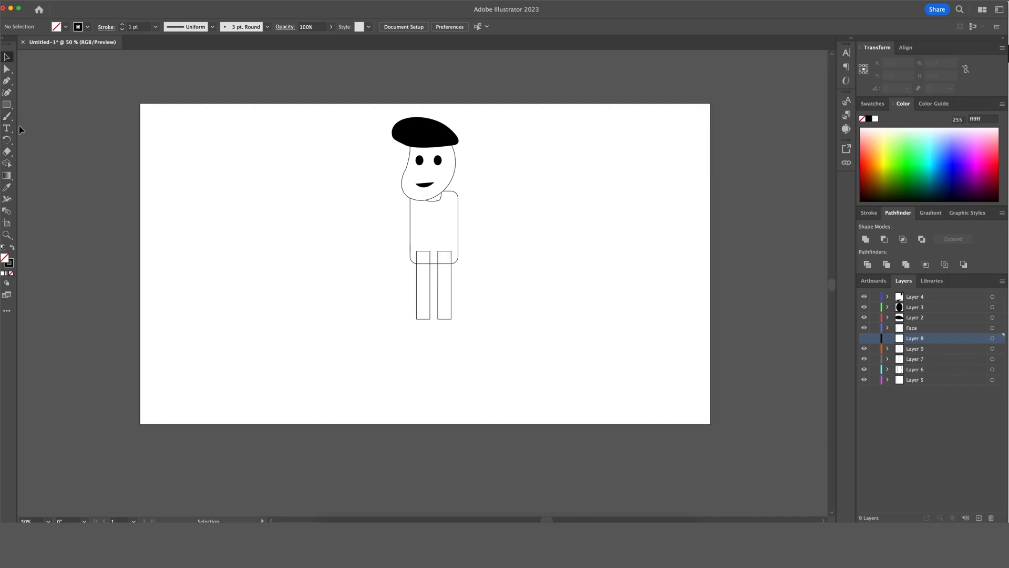
Choose the Ellipse tool and highlight empty Layer 8 in the Layers panel.
left_click(9, 104)
left_click(7, 104)
left_click(47, 115)
left_click(928, 439)
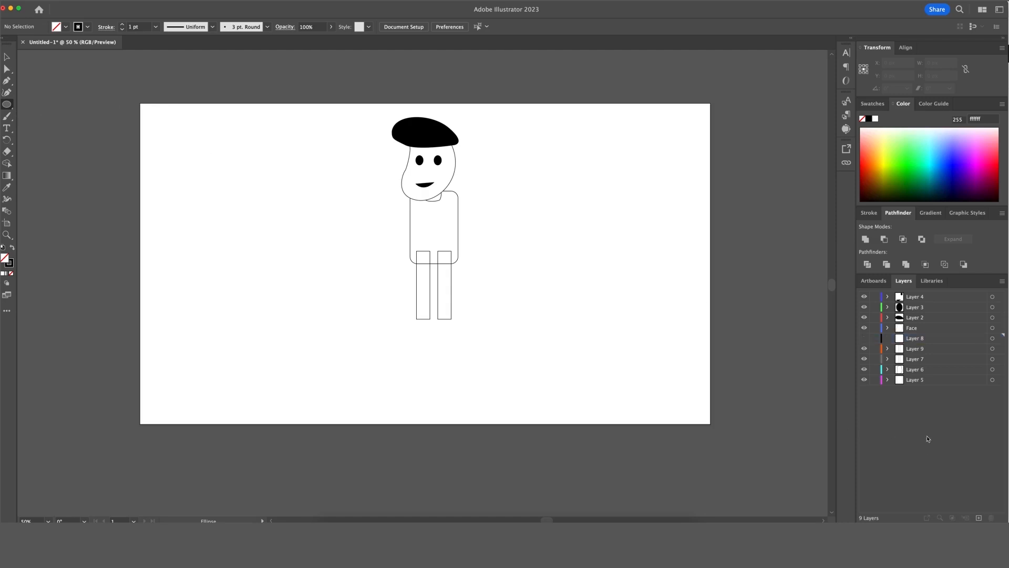
left_click(927, 343)
left_click(7, 108)
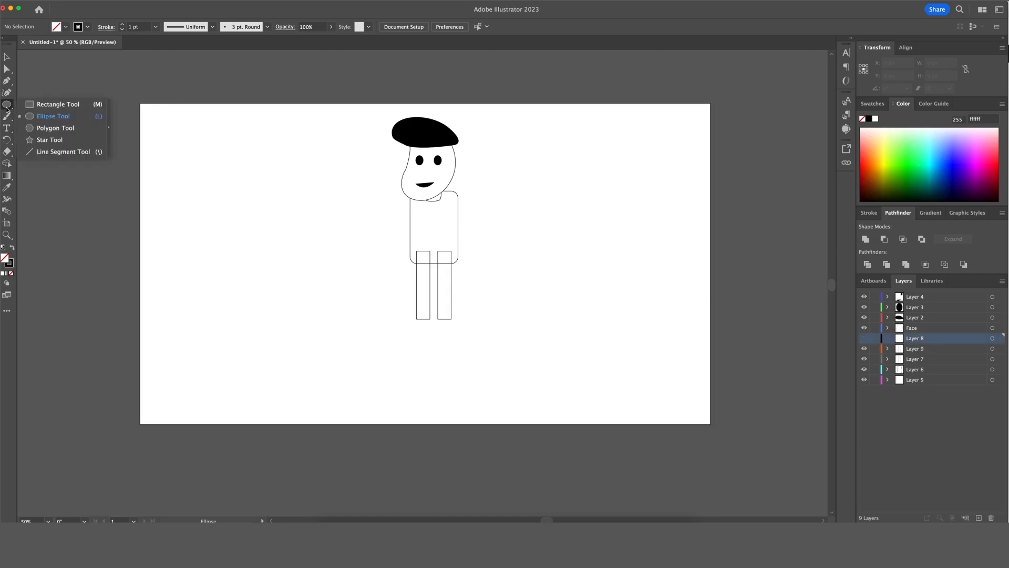
left_click(53, 116)
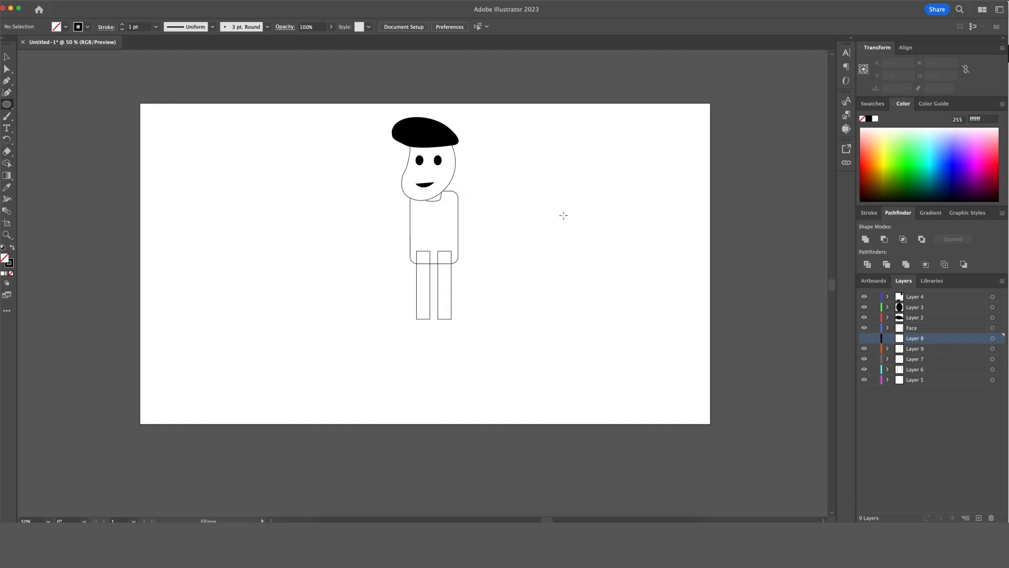
key("v")
key("l")
Delete empty Layer 8 and draw a flat ellipse for the first foot.
left_click(992, 518)
left_click(482, 324)
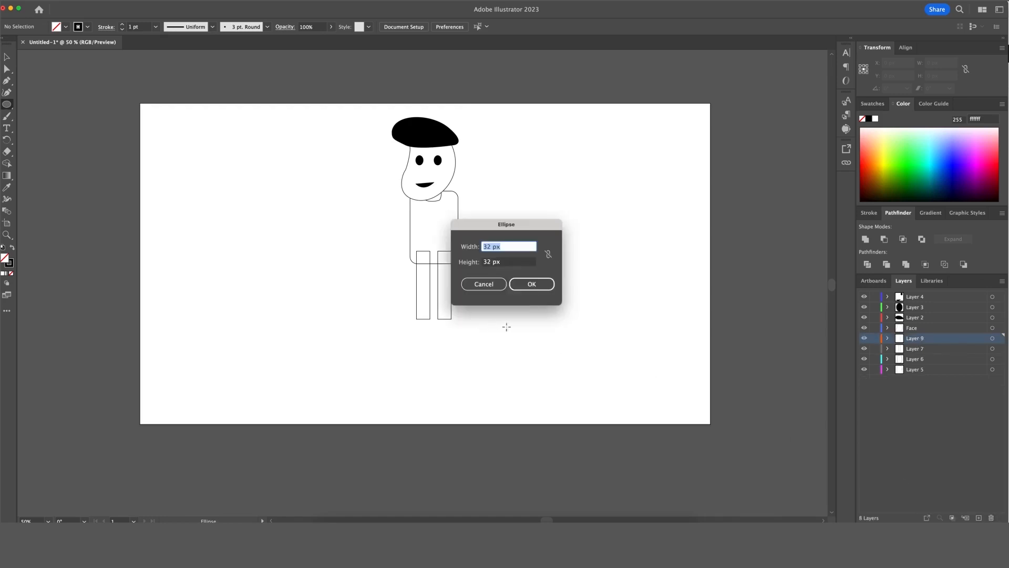
left_click(531, 284)
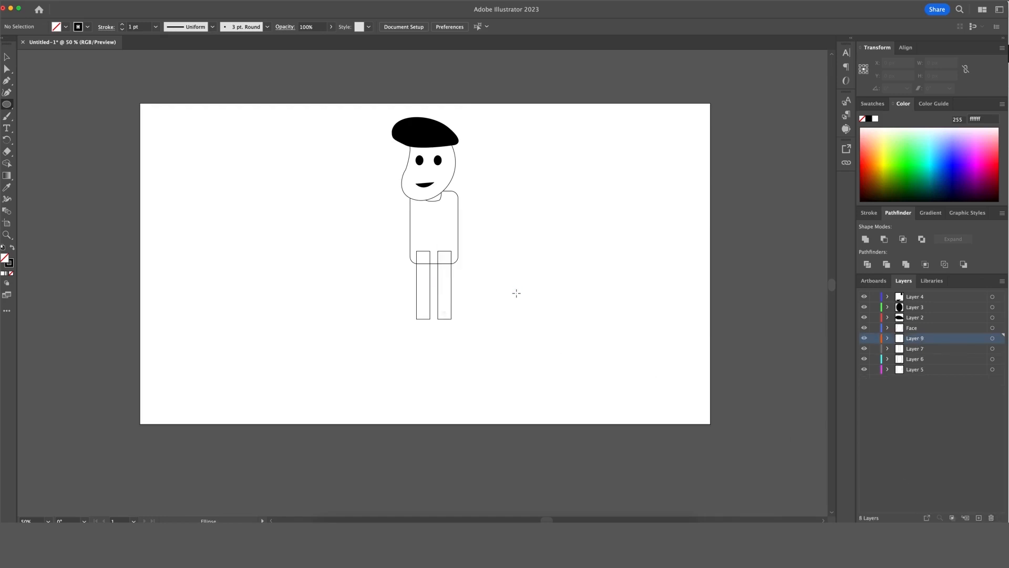
left_click(951, 402)
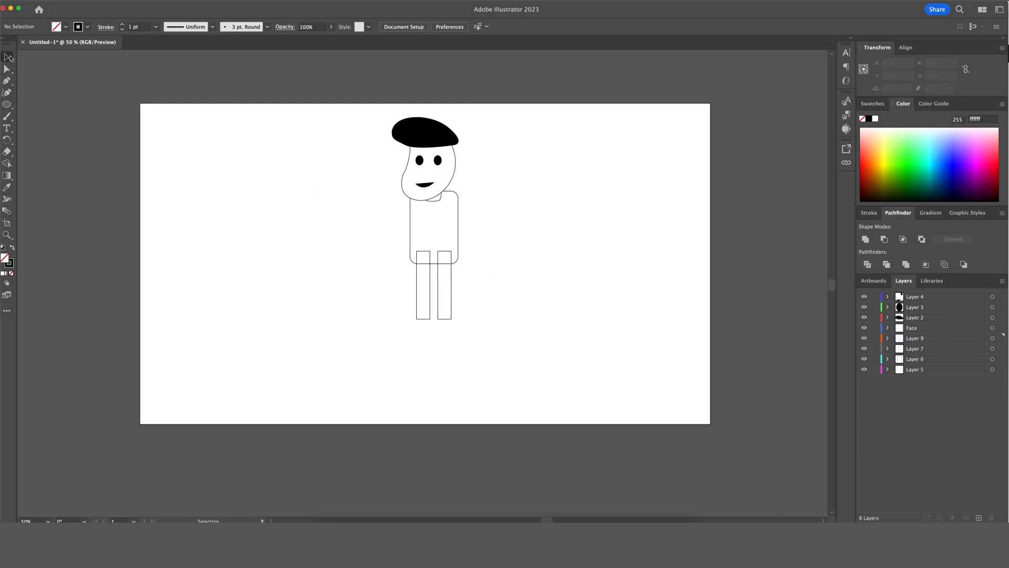
left_click_drag(537, 223, 452, 324)
key("v")
Reselect the foot ellipse and locate its layer, Layer 9, in the Layers panel.
left_click(474, 320)
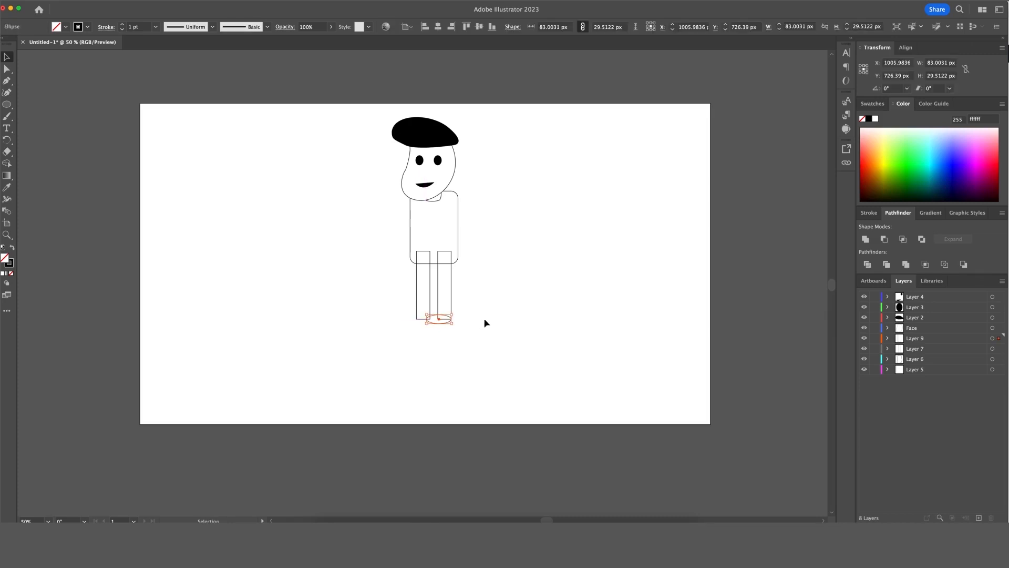
left_click(444, 332)
left_click(440, 323)
key("v")
left_click(930, 330)
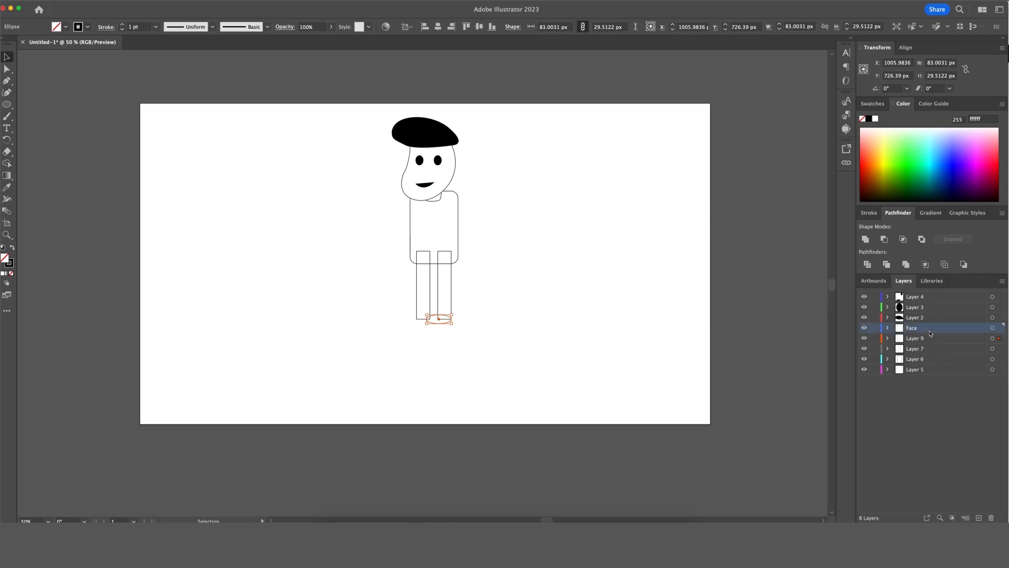
left_click(942, 341)
left_click(488, 364)
left_click(435, 321)
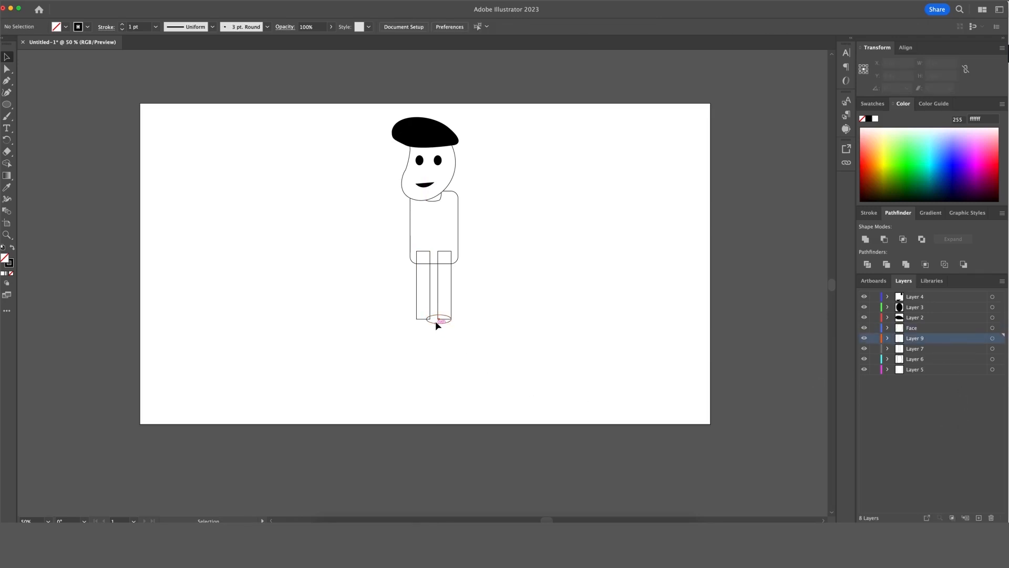
Paste a copy of the foot ellipse onto a new layer and place it under the other leg.
key("a")
key("v")
key("super+shift+a")
left_click(978, 518)
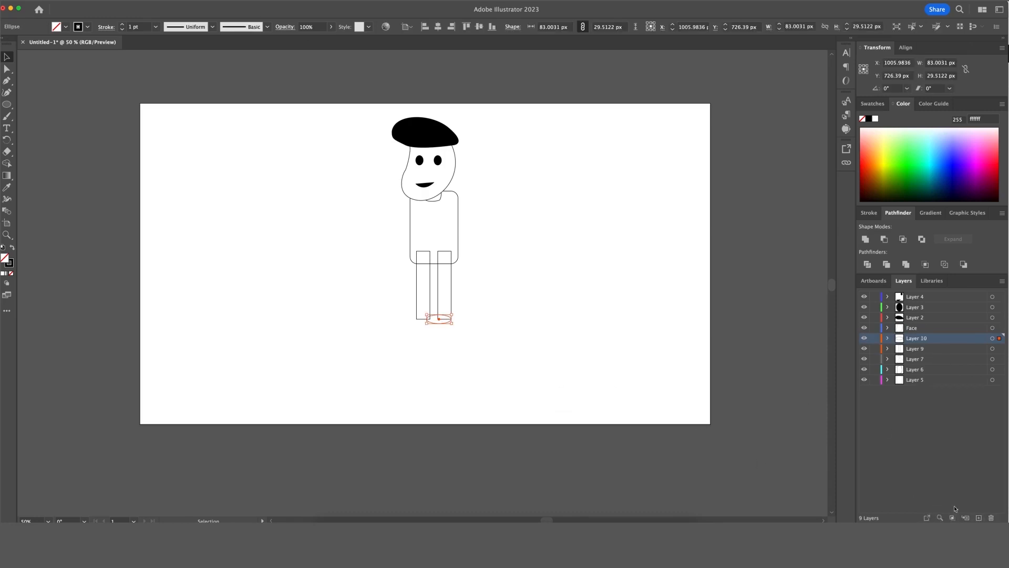
left_click(979, 518)
key("super+v")
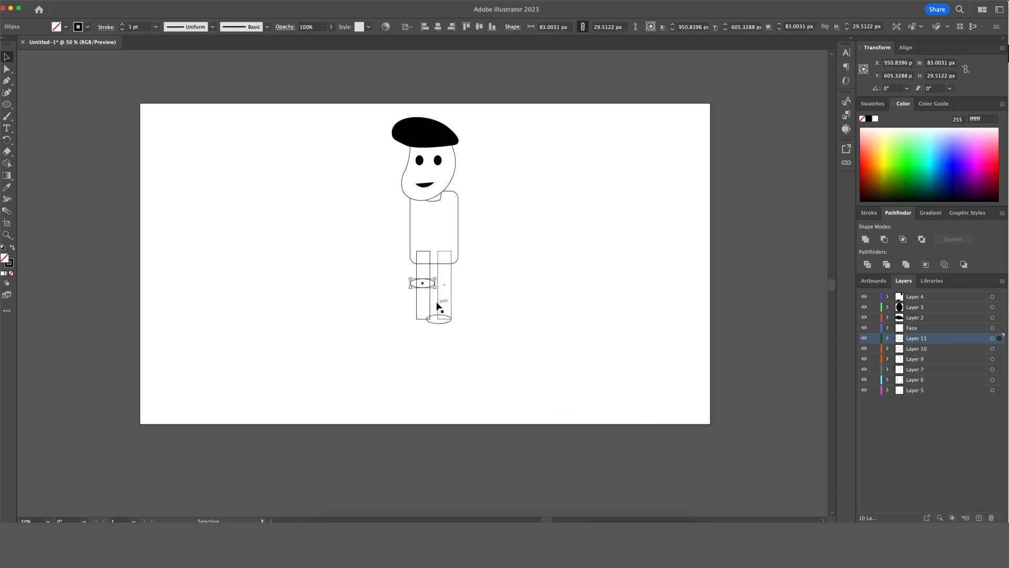
left_click_drag(436, 287, 432, 324)
left_click(509, 320)
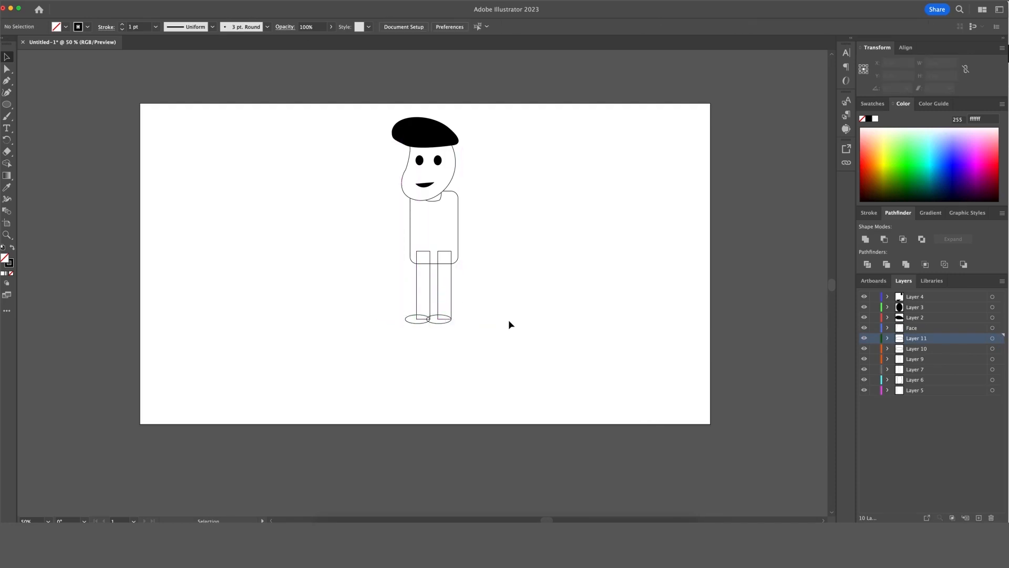
left_click(442, 322)
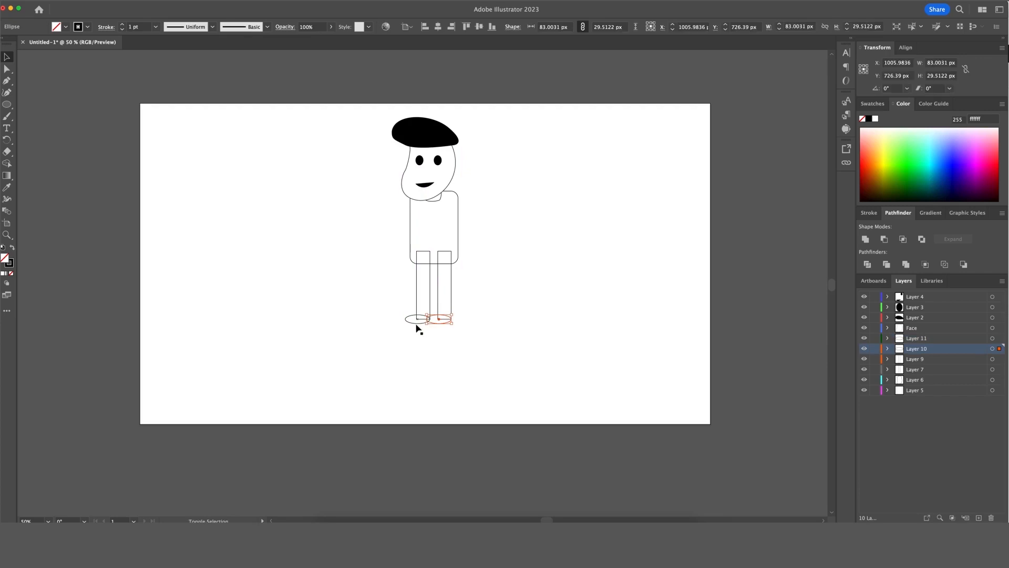
Fill both shoes with warm brown #b27746.
left_click(417, 323, "shift")
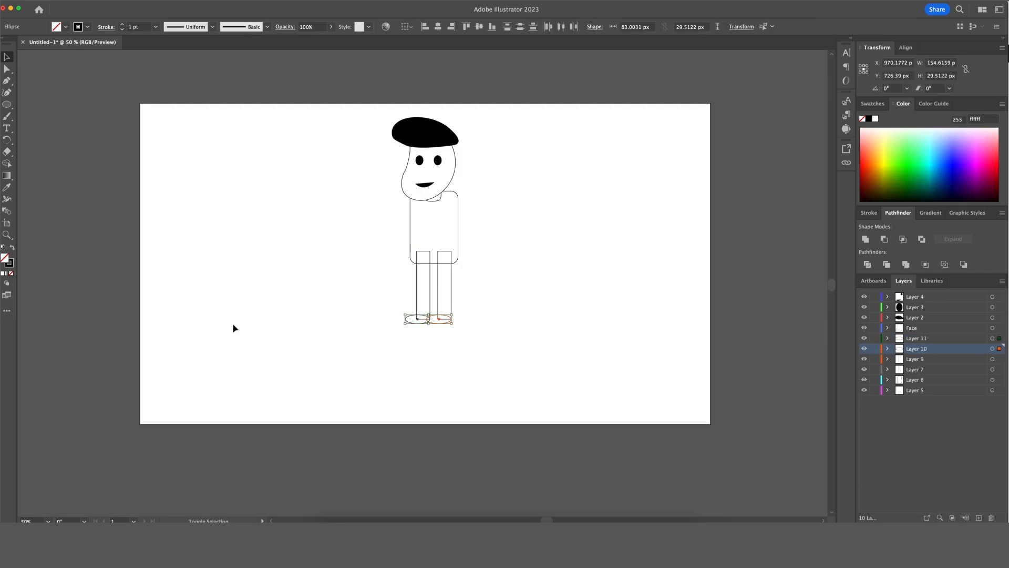
double_click(5, 258)
left_click_drag(707, 315, 639, 347)
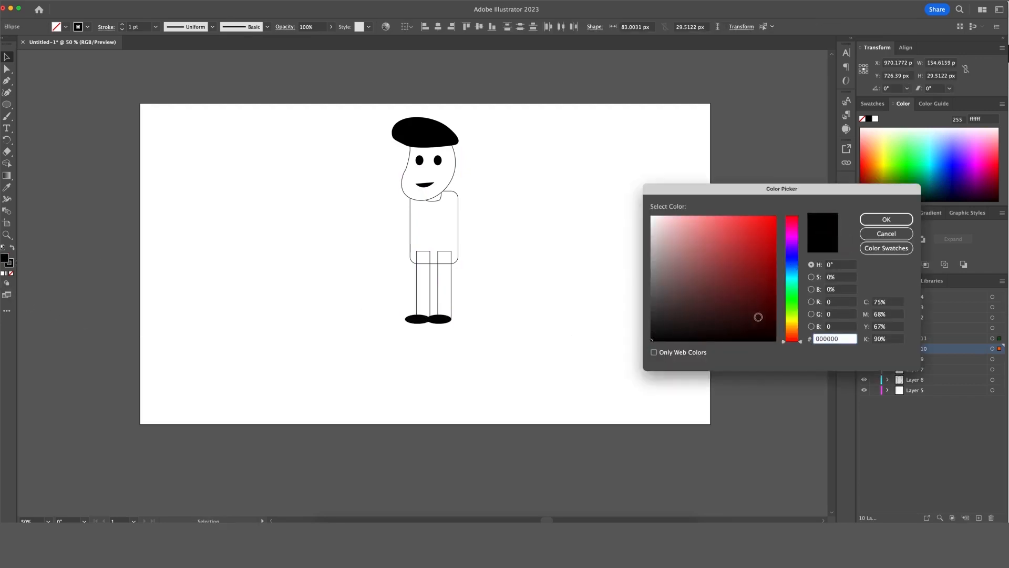
left_click_drag(792, 314, 791, 237)
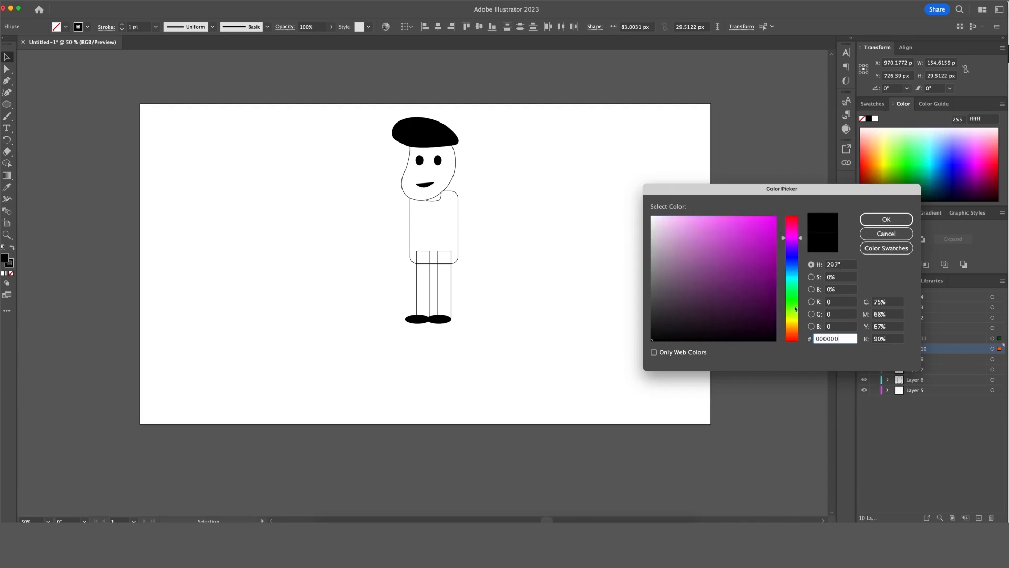
left_click_drag(791, 315, 792, 333)
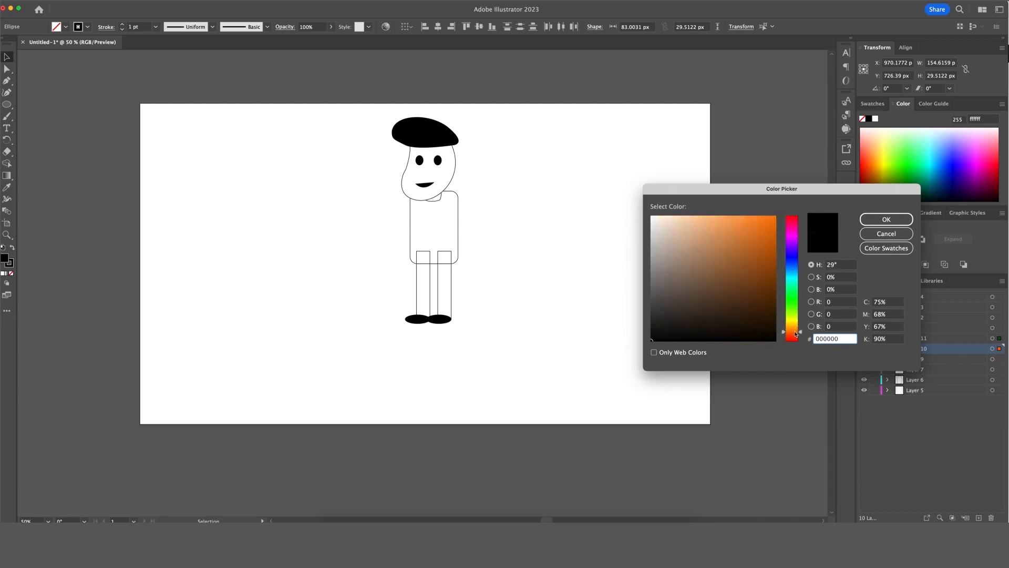
left_click_drag(760, 267, 727, 253)
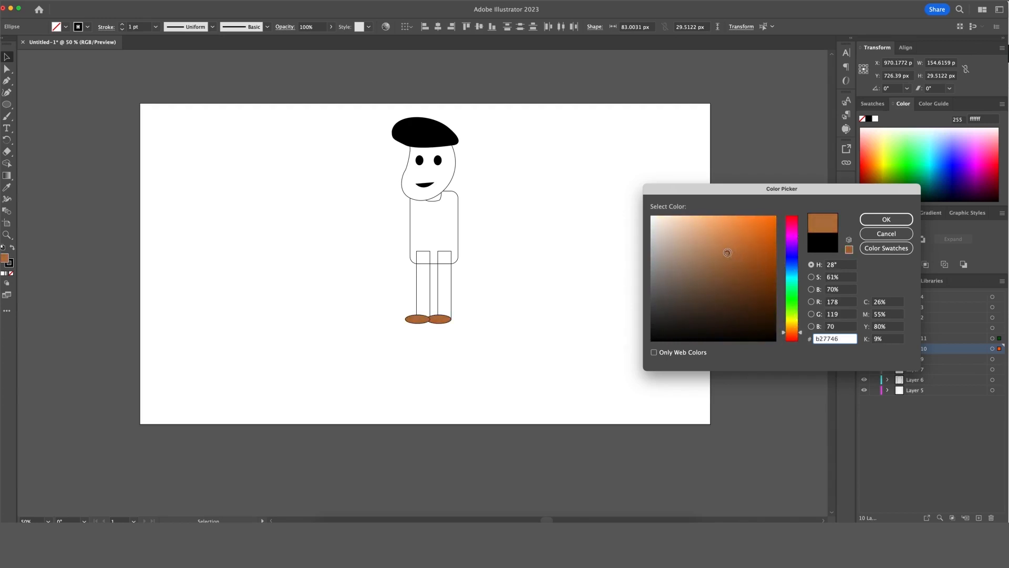
left_click(886, 220)
left_click(607, 293)
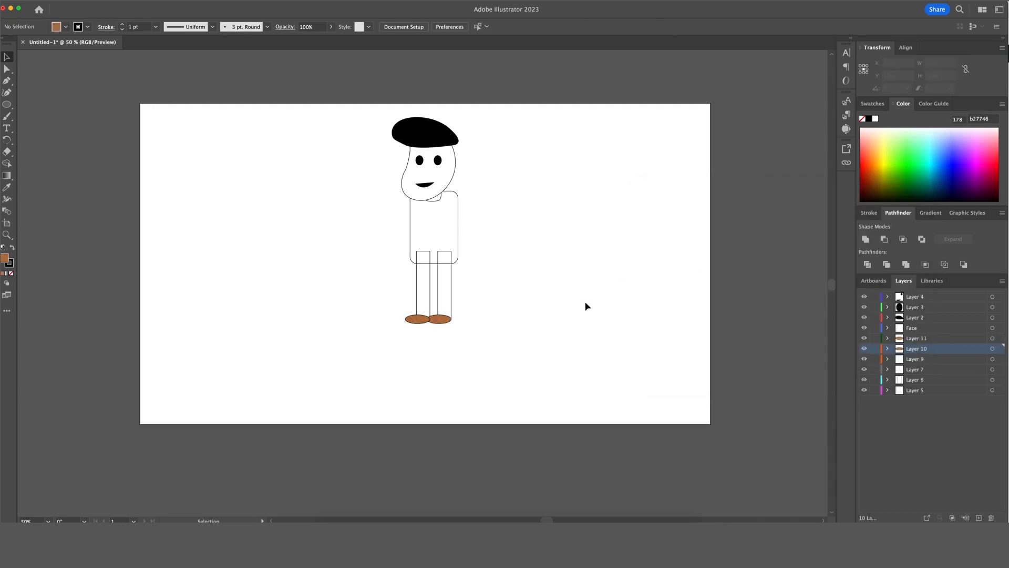
Fill both leg rectangles with dark brown #604e26.
left_click(450, 273)
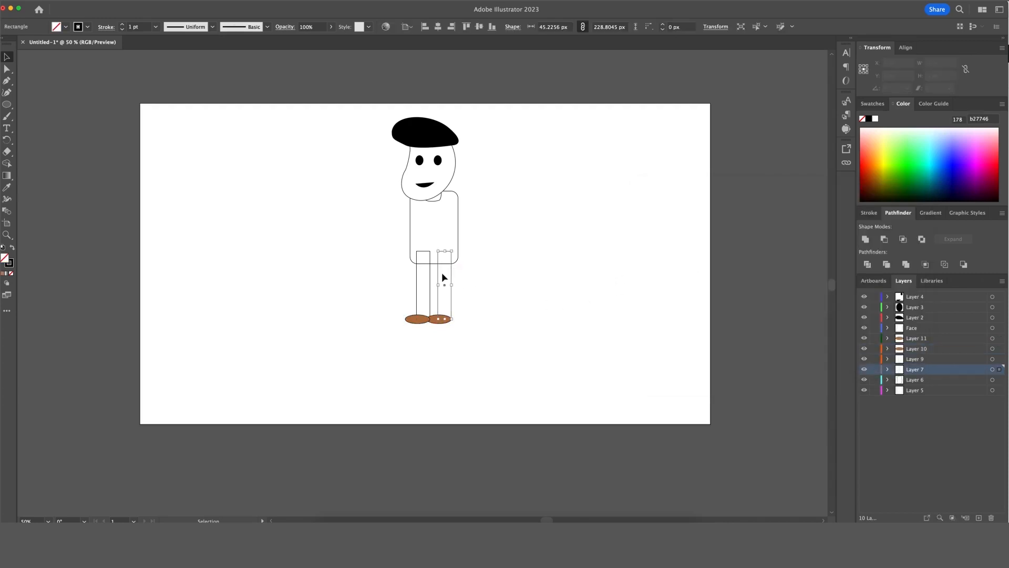
double_click(5, 259)
left_click(754, 288)
left_click(834, 339)
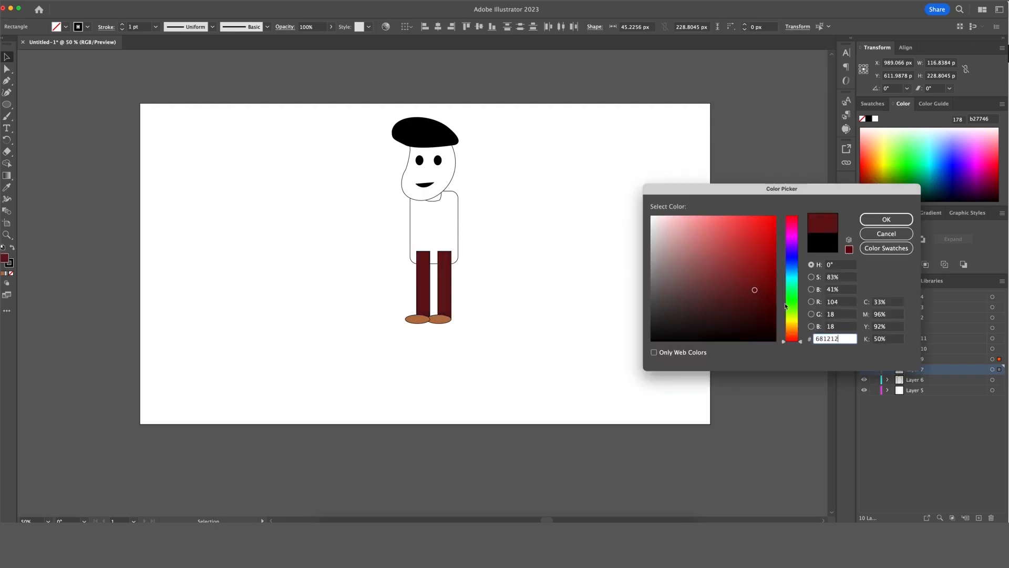
type("346812")
mouse_move(794, 311)
left_mouse_down()
mouse_move(794, 297)
mouse_move(797, 327)
left_mouse_up()
mouse_move(755, 289)
left_mouse_down()
mouse_move(712, 304)
mouse_move(728, 293)
left_mouse_up()
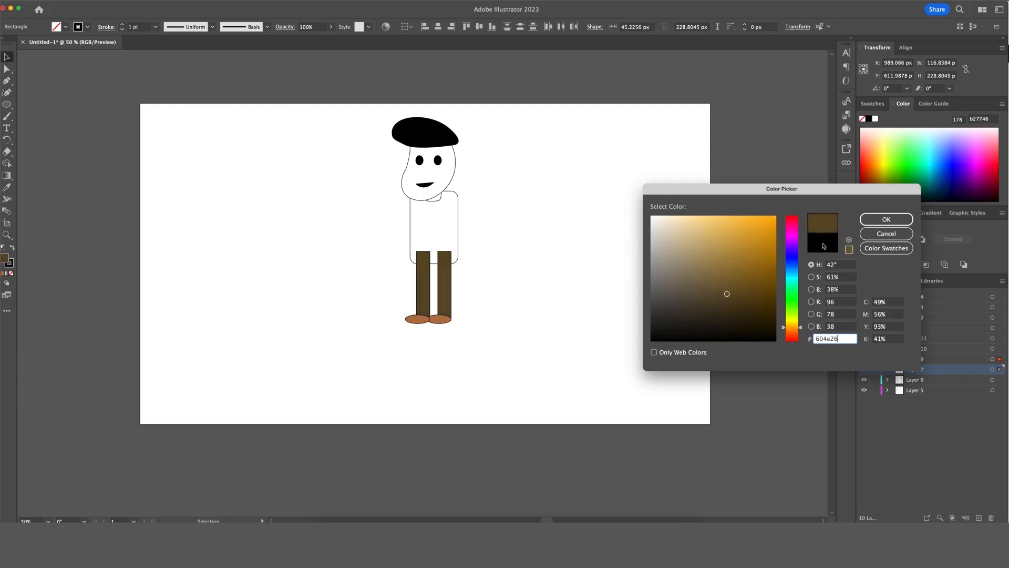
left_click(887, 219)
left_click(445, 212)
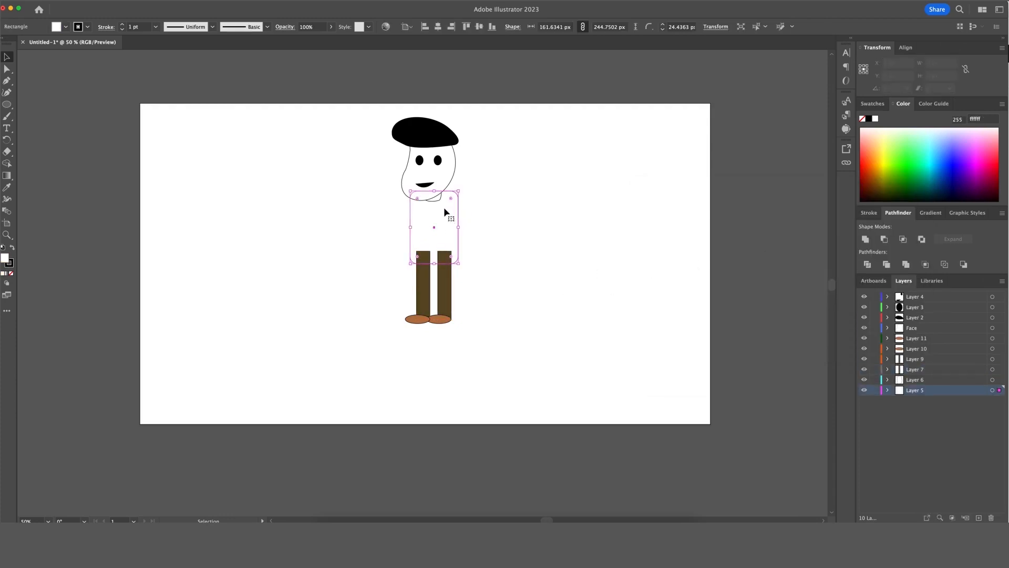
Fill the shirt with teal #6cd3d3.
double_click(5, 258)
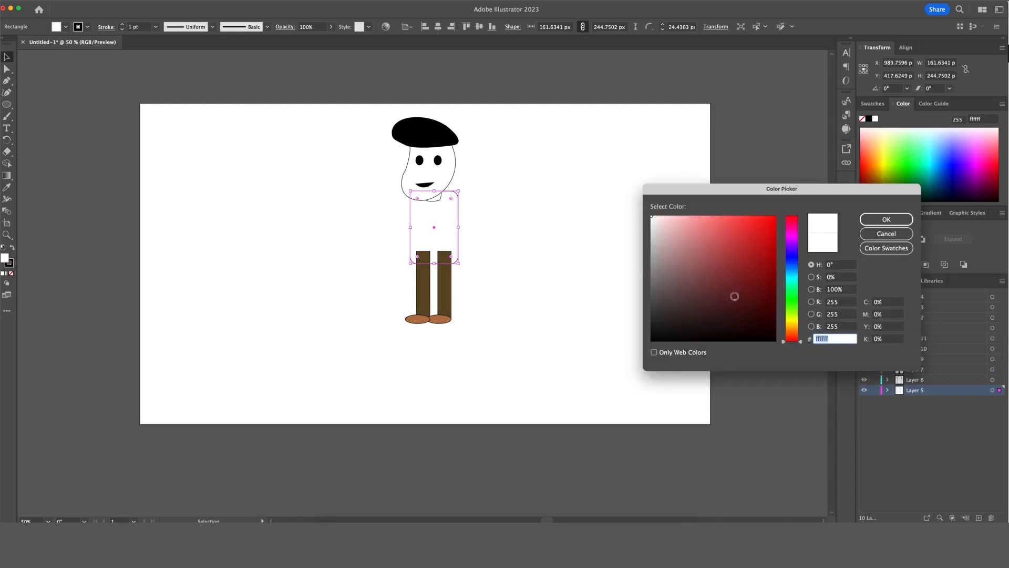
left_click_drag(788, 309, 790, 280)
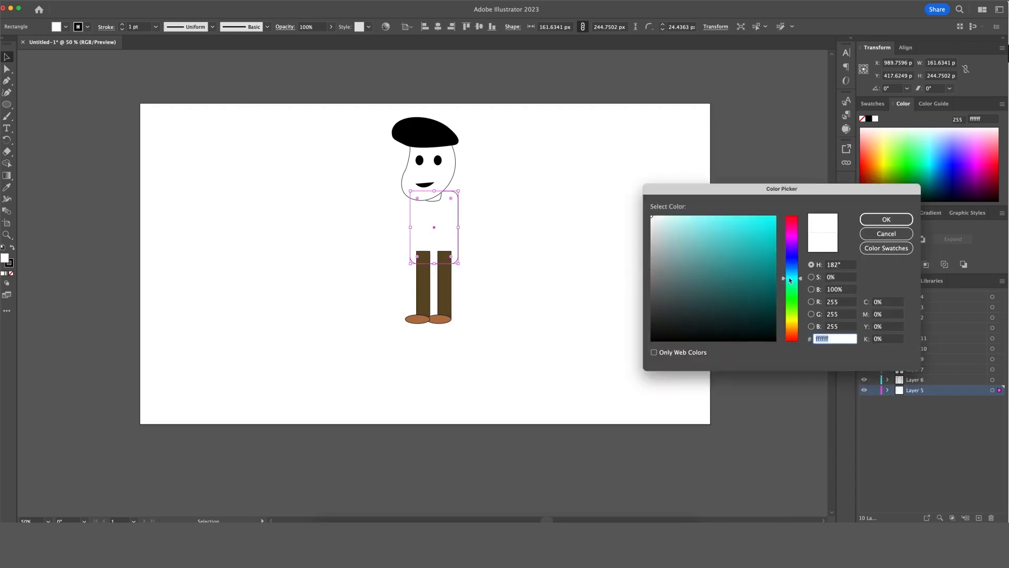
left_click(887, 219)
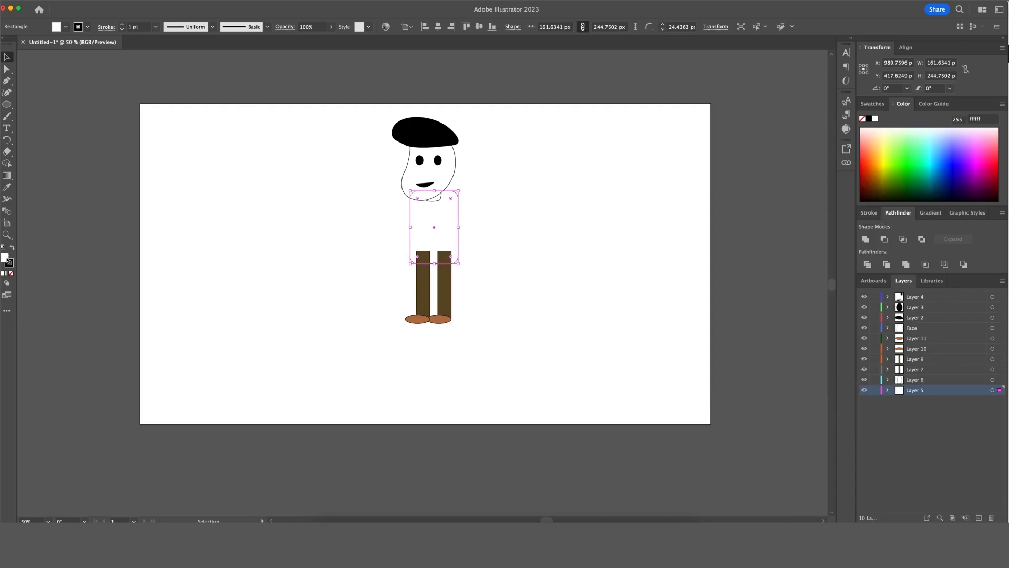
double_click(6, 259)
left_click(797, 279)
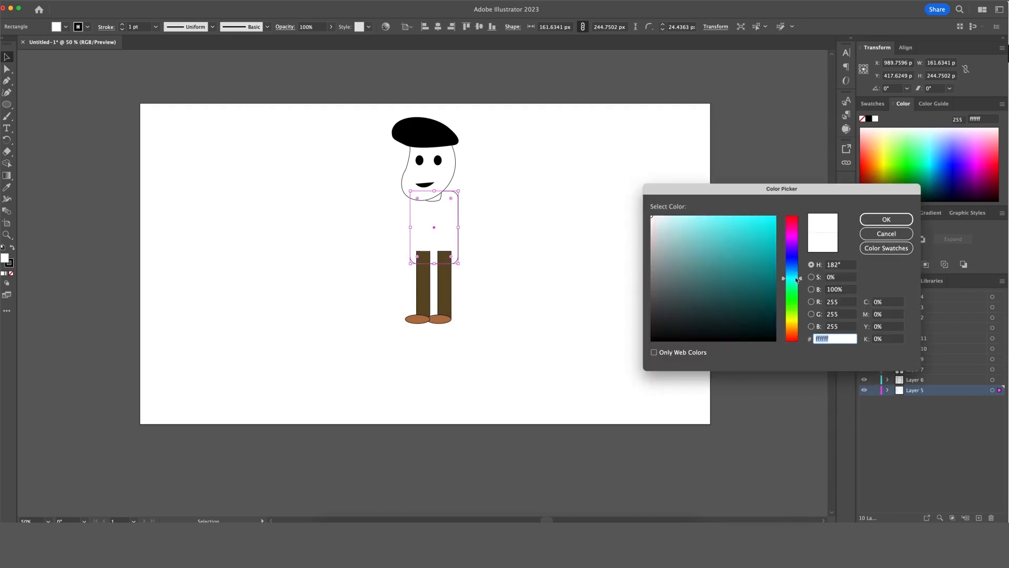
mouse_move(727, 233)
left_mouse_down()
mouse_move(701, 239)
mouse_move(712, 236)
left_mouse_up()
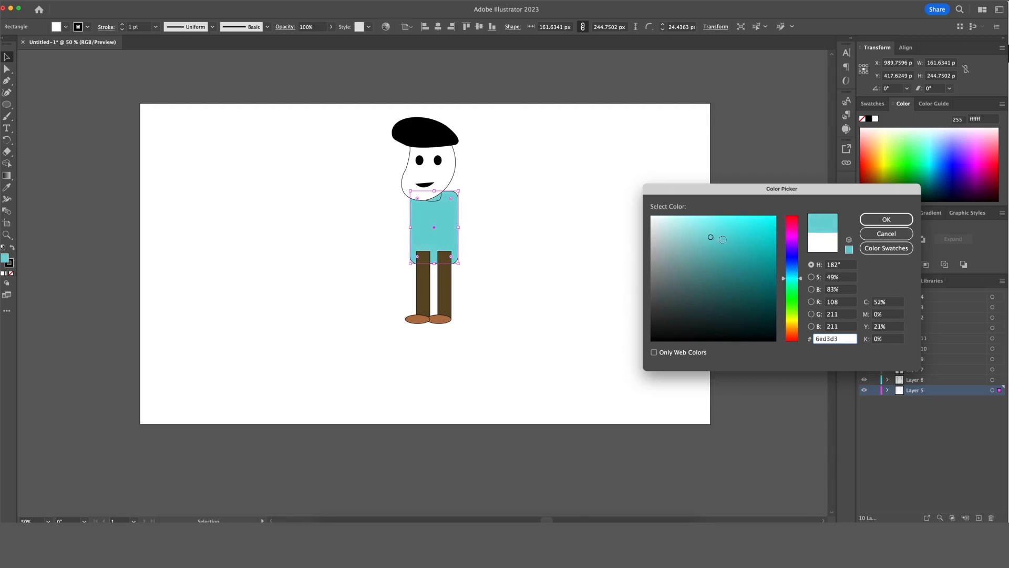
left_click(886, 219)
left_click(585, 232)
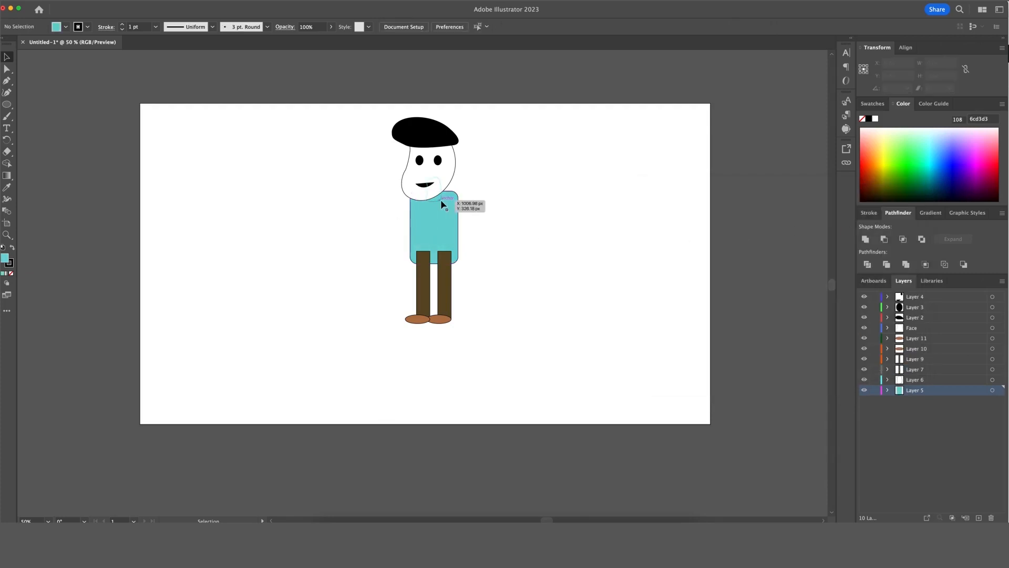
Give the face a pale peach #f4d9a4 fill, then select both legs and shoes.
left_click(441, 201)
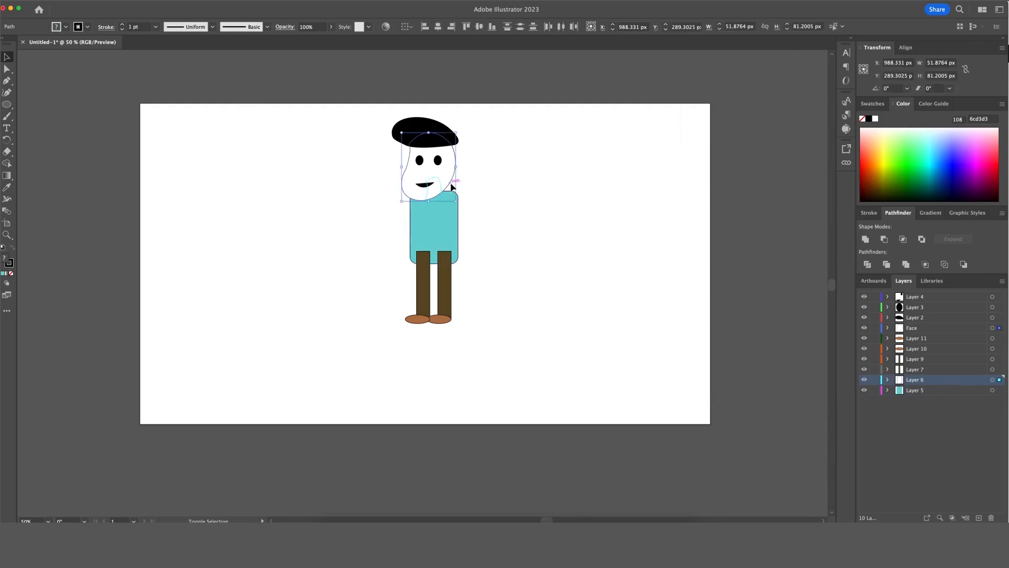
double_click(10, 264)
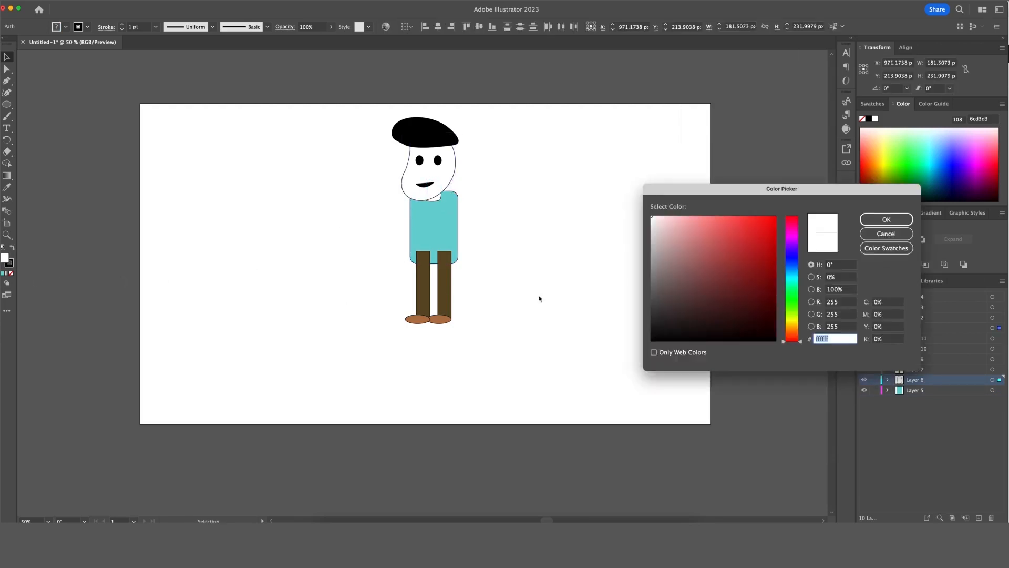
left_click_drag(795, 323, 795, 328)
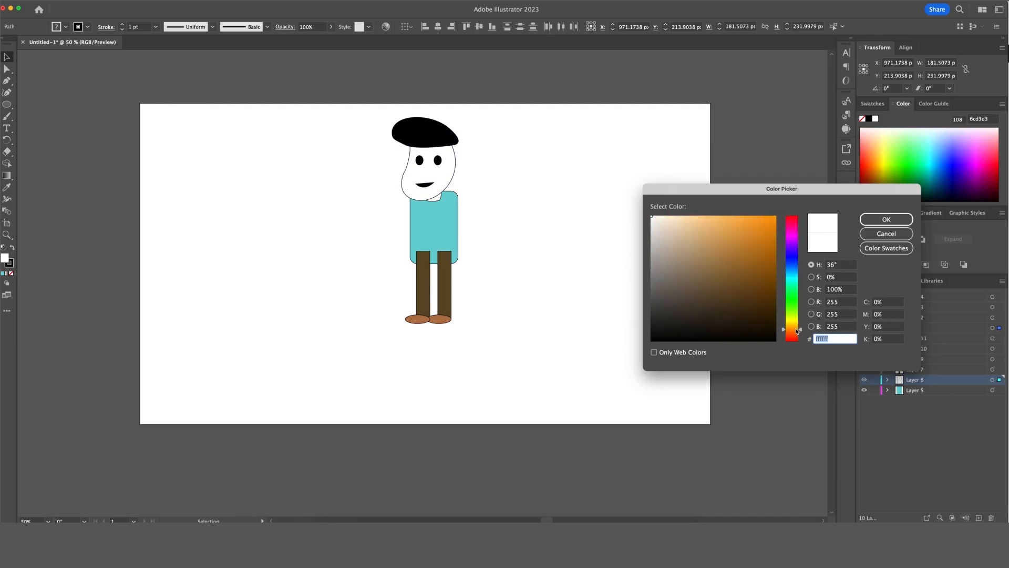
left_click_drag(691, 223, 712, 223)
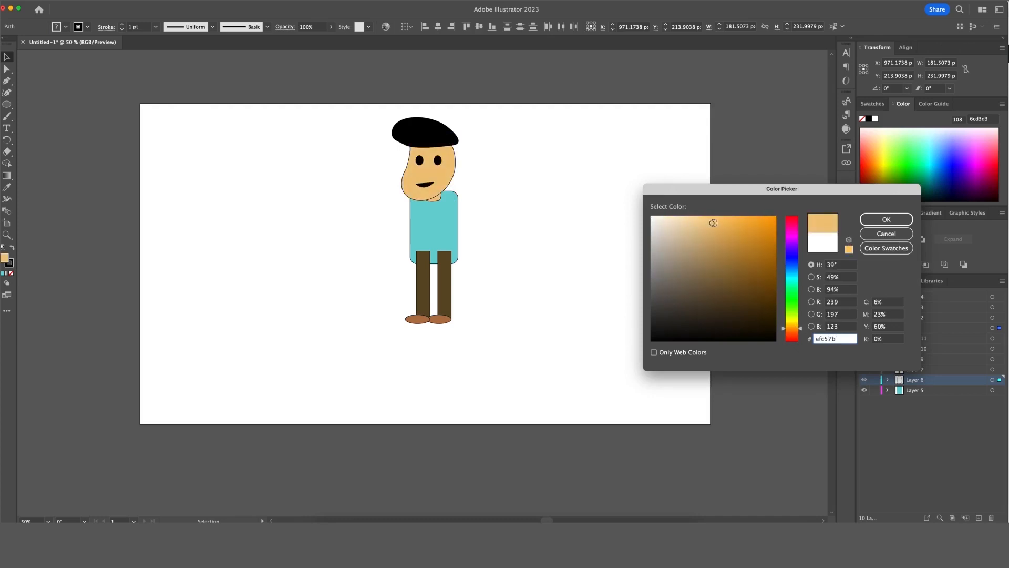
left_click_drag(787, 327, 791, 330)
mouse_move(708, 236)
left_mouse_down()
mouse_move(717, 228)
mouse_move(705, 235)
mouse_move(692, 221)
left_mouse_up()
left_click(878, 219)
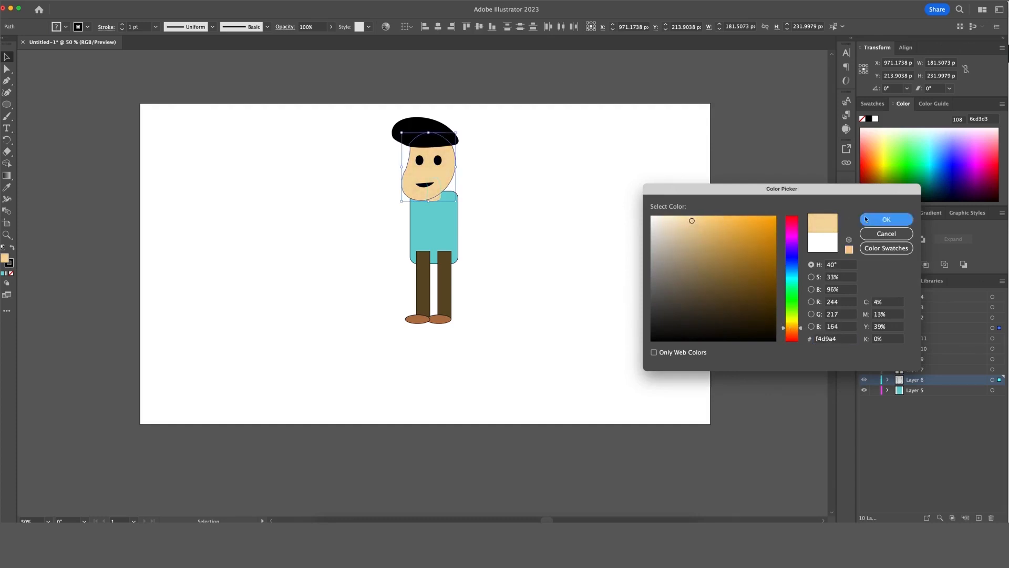
left_click(582, 223)
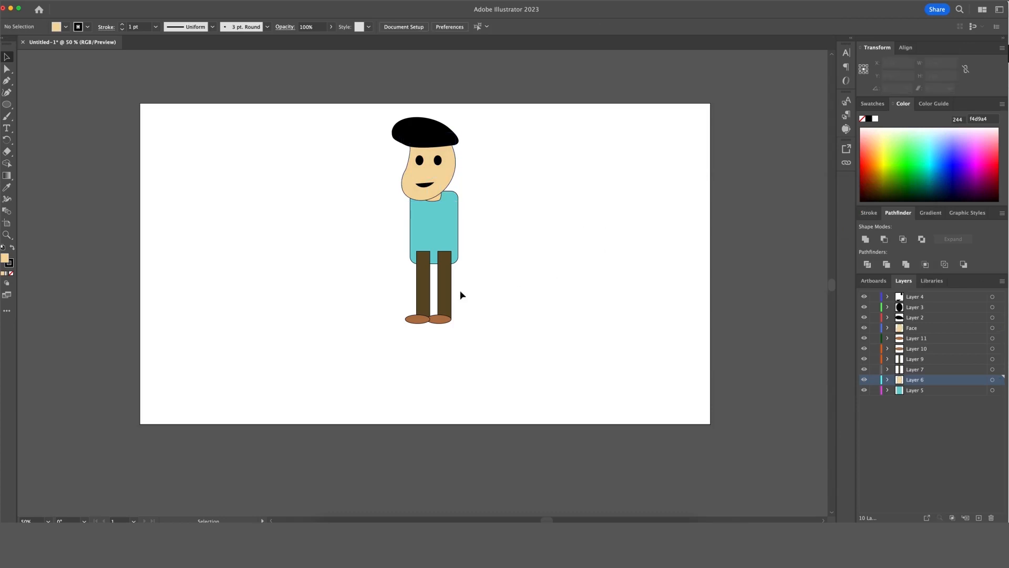
left_click_drag(479, 293, 352, 354)
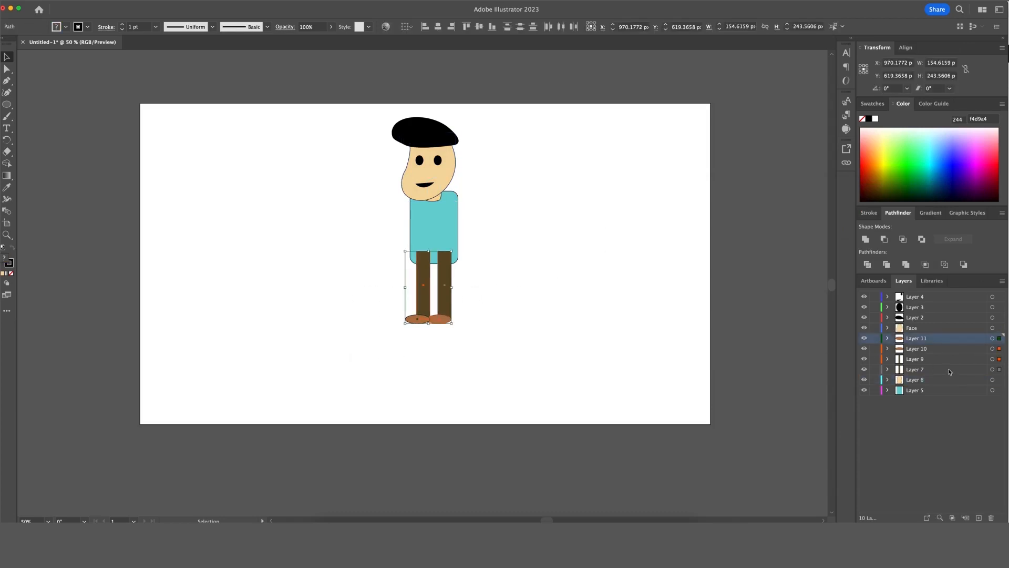
Move the leg and shoe layers (Layers 11, 10, 9, 7) behind the shirt and face.
left_click(953, 418)
left_click(926, 343)
left_click(924, 371, "shift")
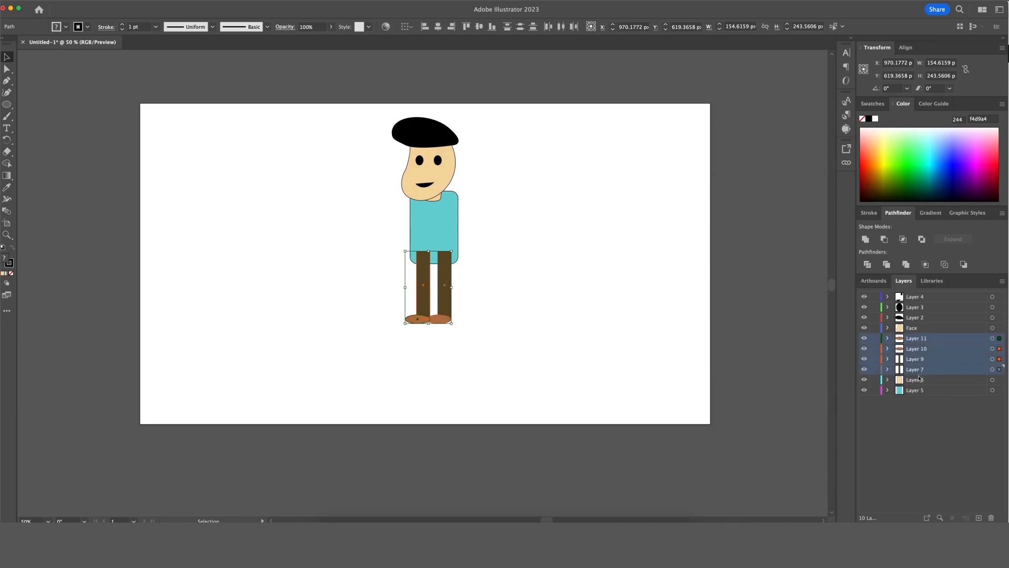
left_click_drag(918, 374, 918, 399)
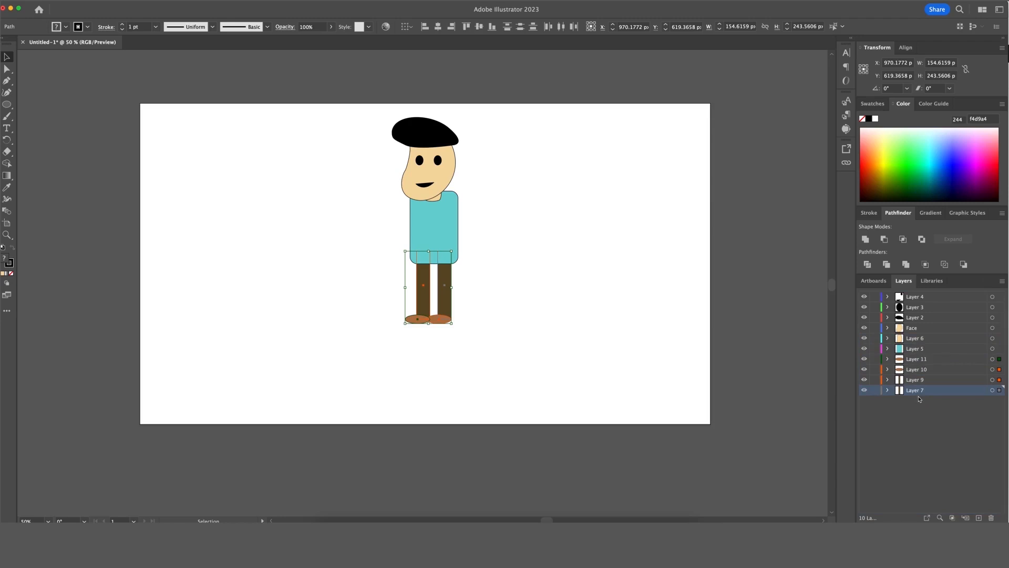
left_click(574, 298)
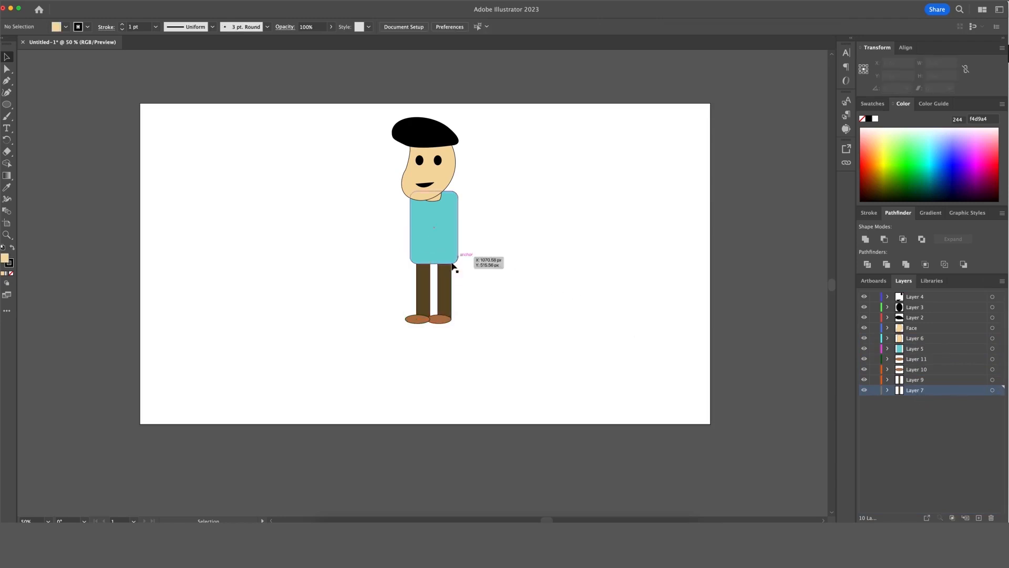
Select the right leg and shoe, and briefly hide each leg to identify its layer.
left_click(448, 304)
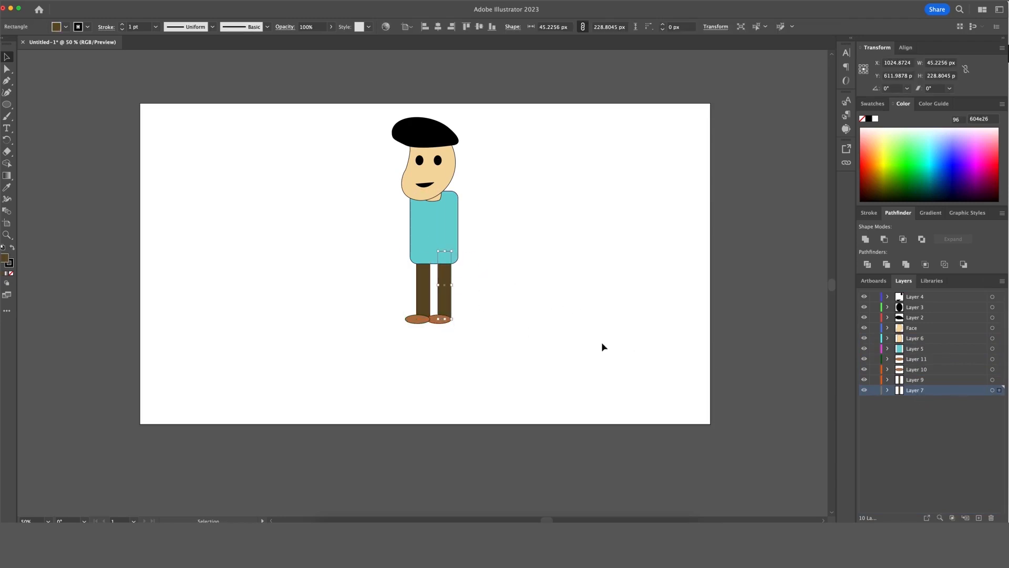
left_click(436, 320)
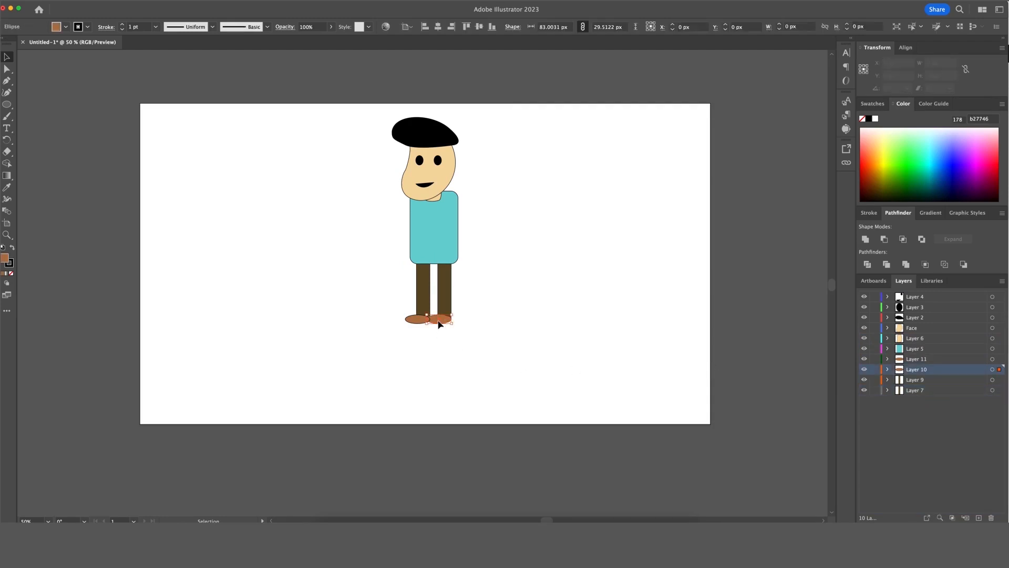
left_click(445, 316, "shift")
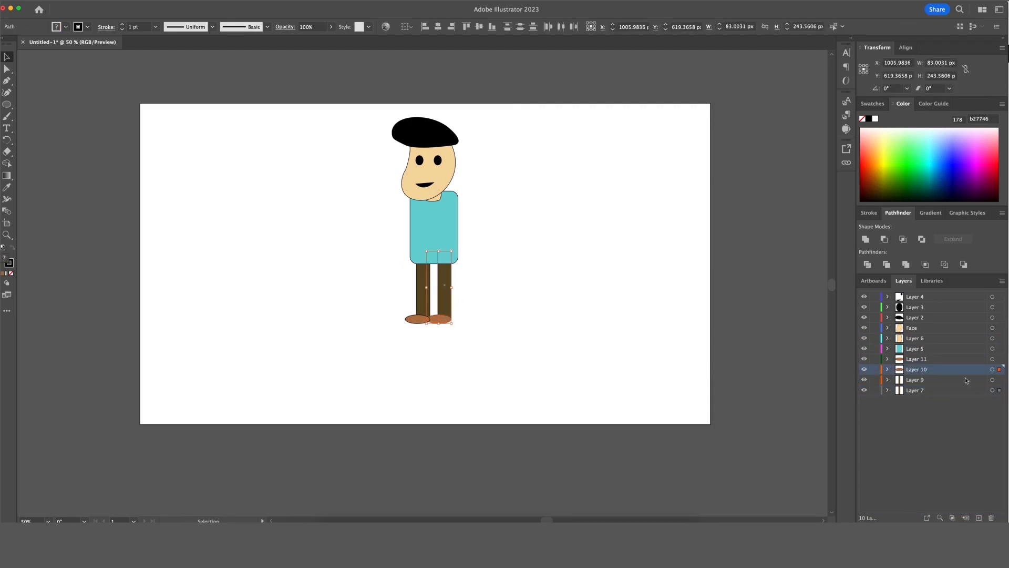
left_click(941, 384)
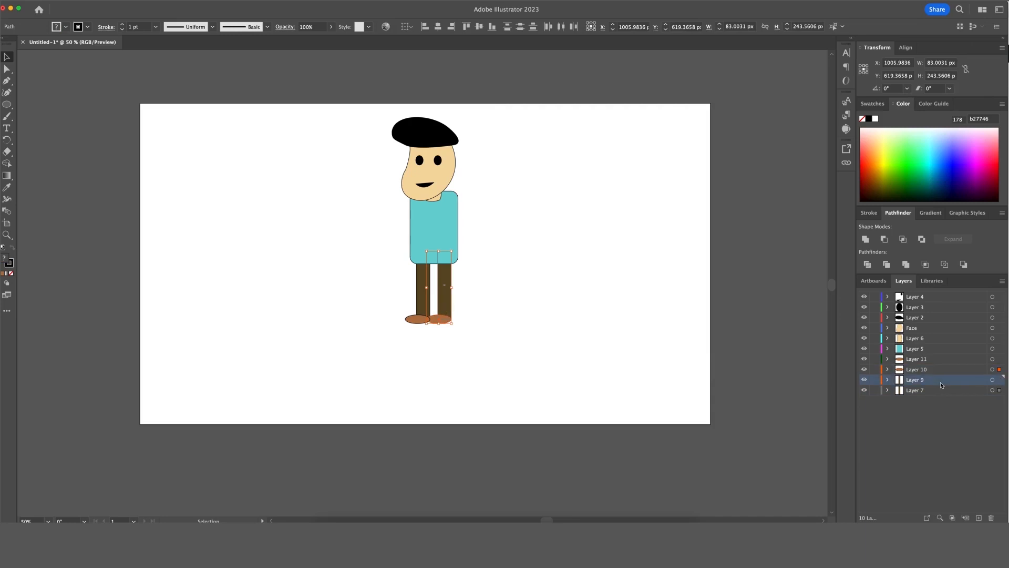
left_click(864, 380)
left_click(865, 380)
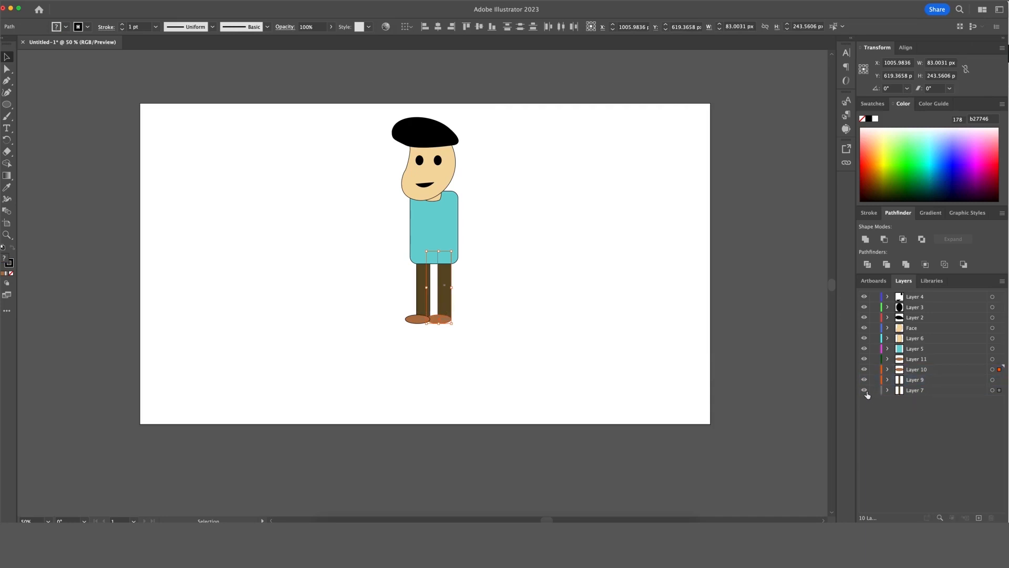
left_click(865, 391)
left_click(864, 391)
Put Layer 7 above Layer 11 and Layer 10 between Layer 5 and Layer 7.
left_click(923, 394)
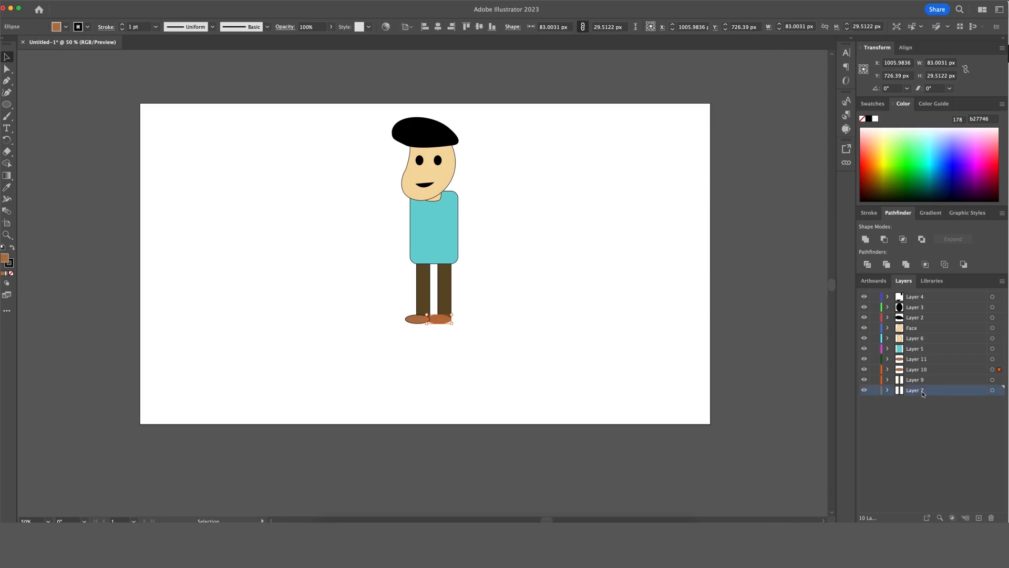
left_click_drag(924, 392, 924, 359)
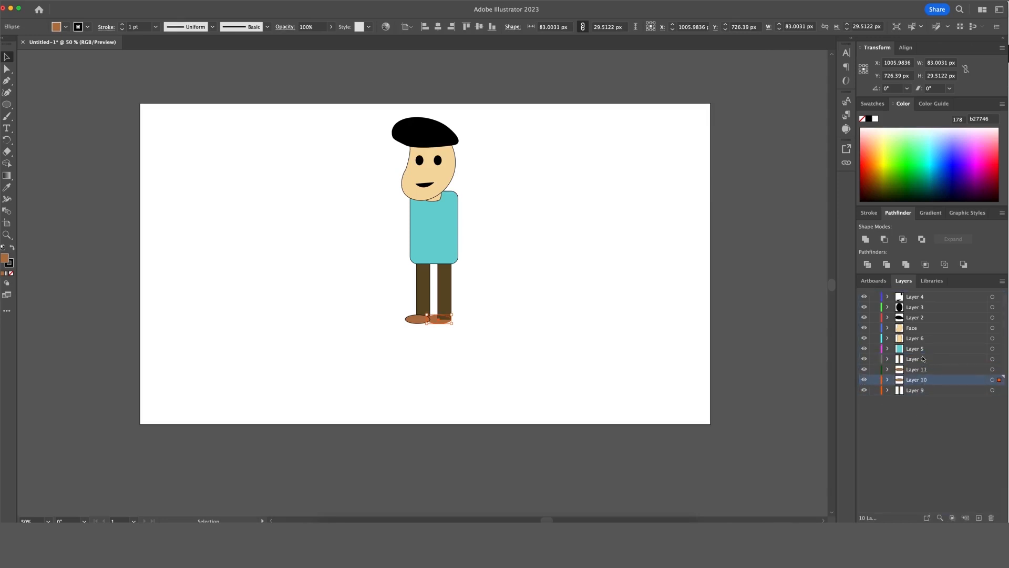
left_click(917, 369)
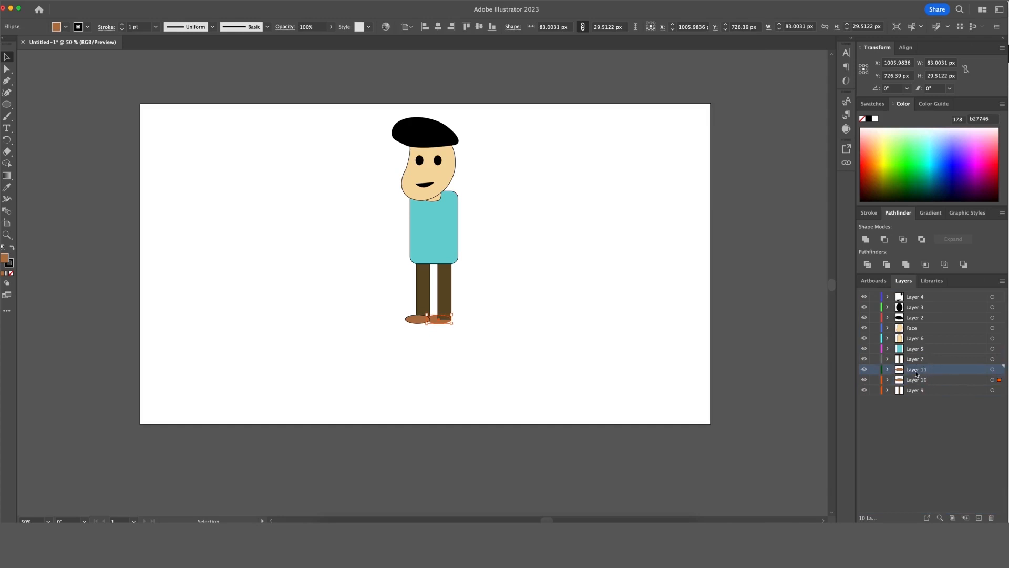
left_click(863, 379)
left_click(863, 377)
left_click_drag(935, 380, 926, 359)
left_click(648, 371)
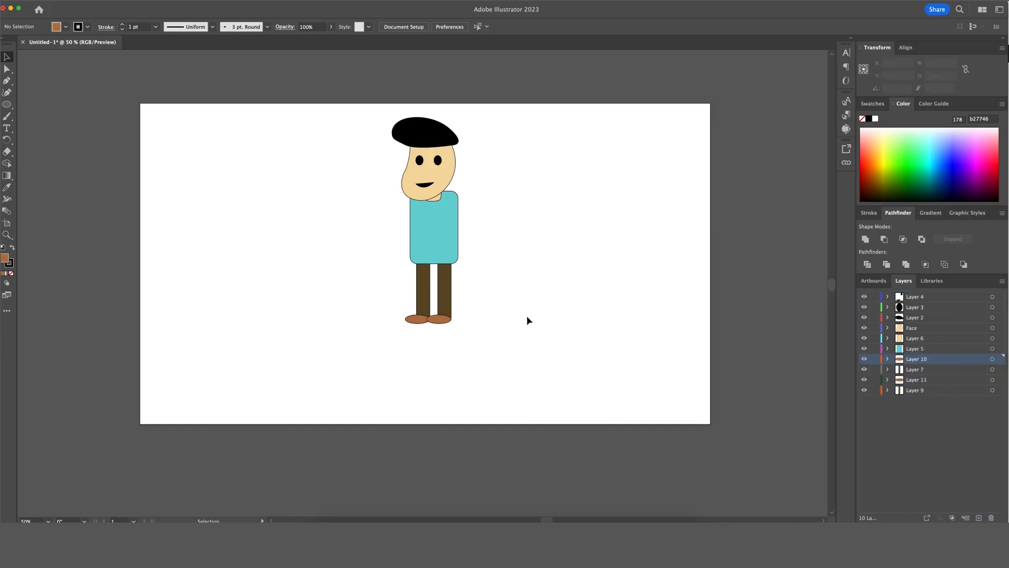
left_click(9, 106)
left_click_drag(10, 109, 52, 104)
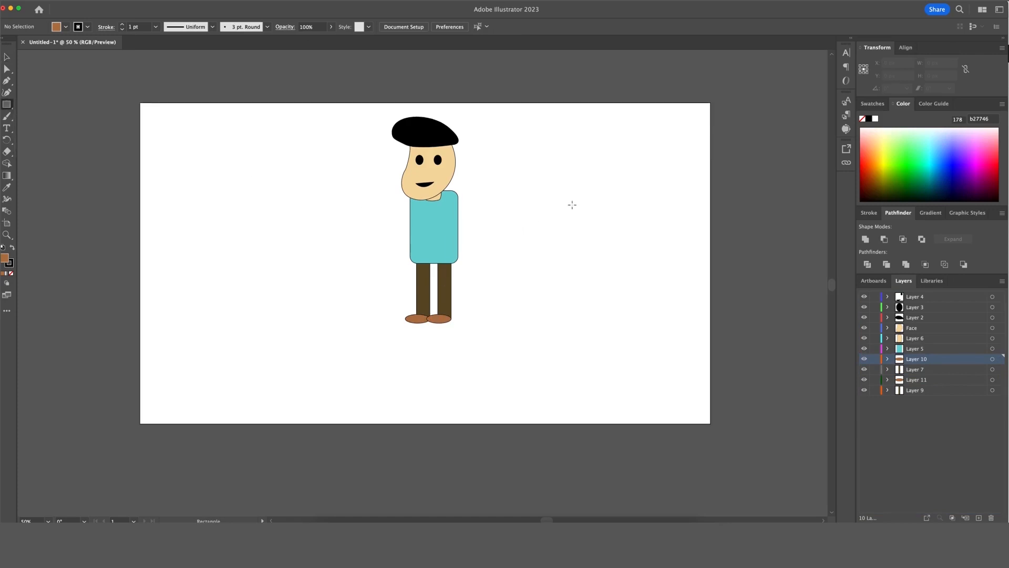
mouse_move(577, 194)
left_mouse_down()
mouse_move(554, 230)
mouse_move(580, 287)
mouse_move(565, 291)
left_mouse_up()
scroll(589, 283, "down", 1)
left_click(608, 277)
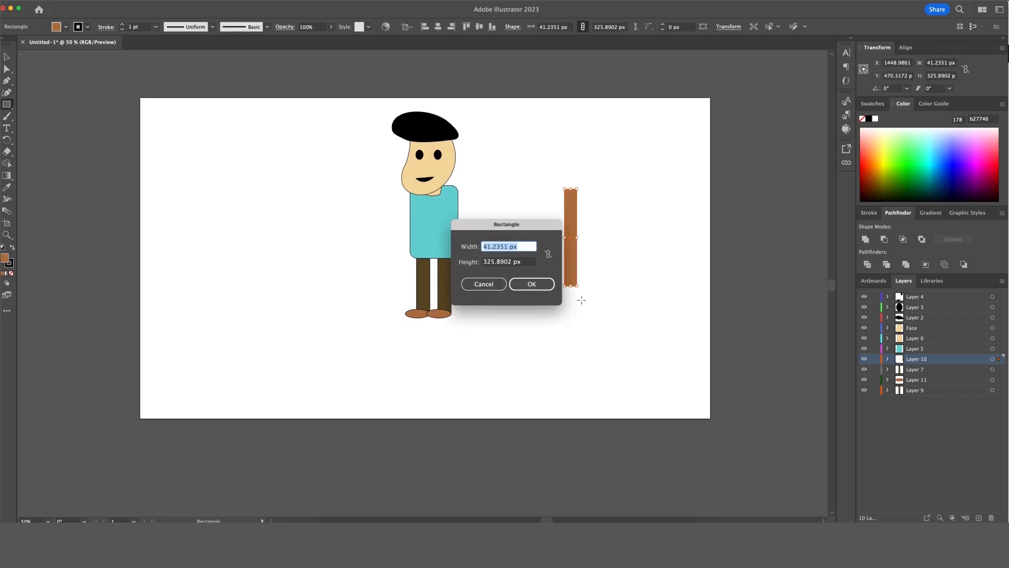
key("Escape")
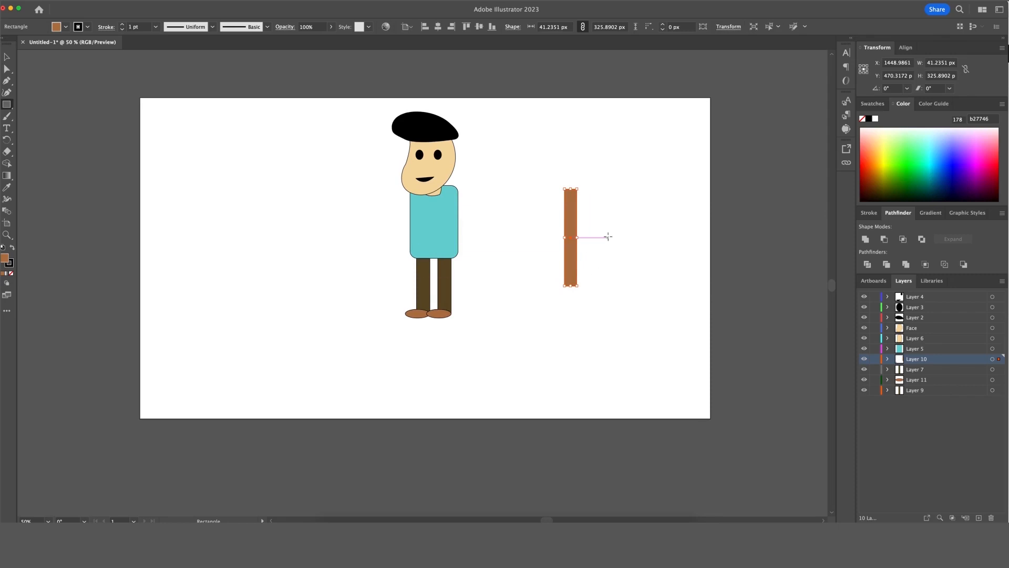
key("Delete")
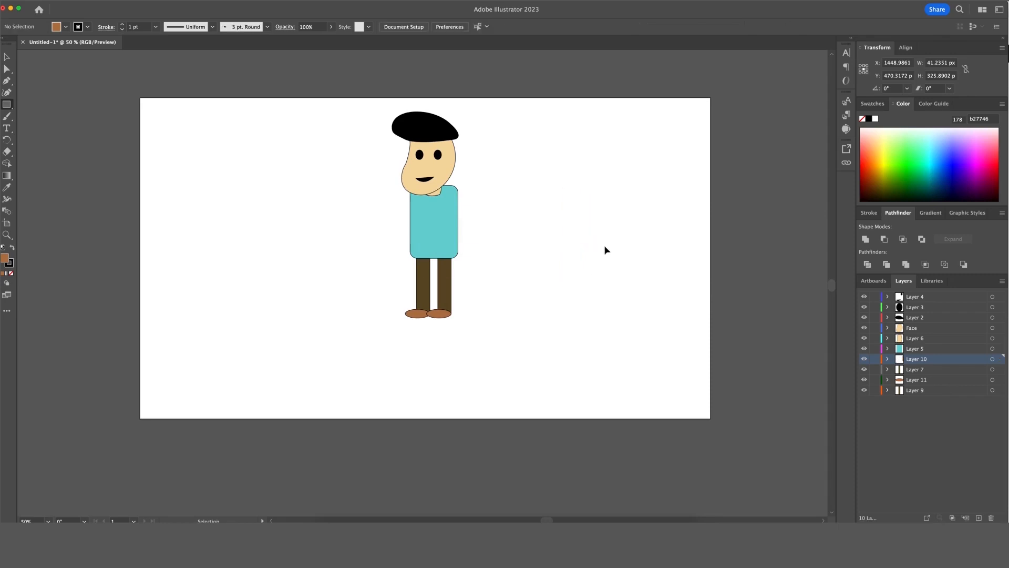
left_click(10, 107)
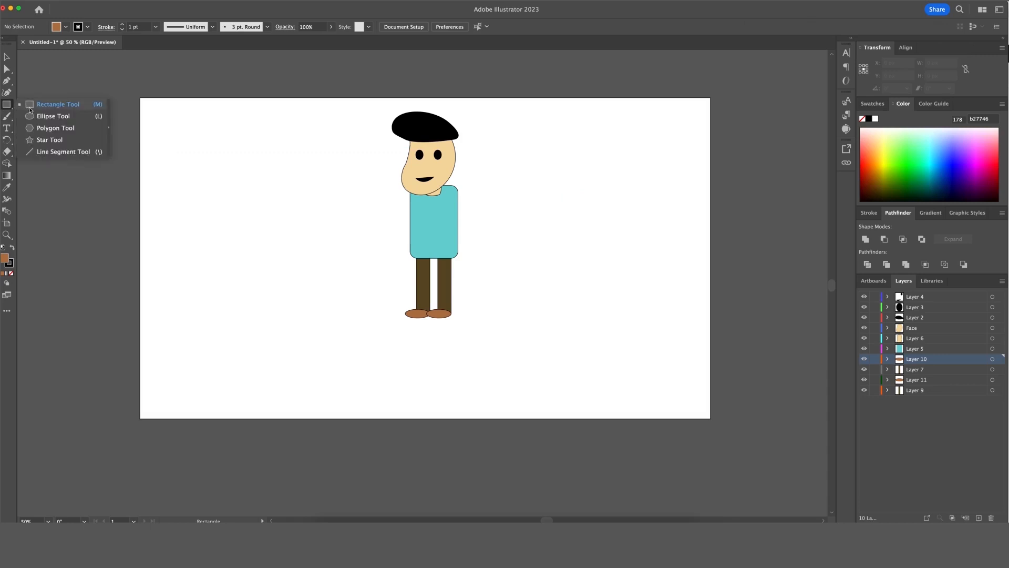
left_click(31, 108)
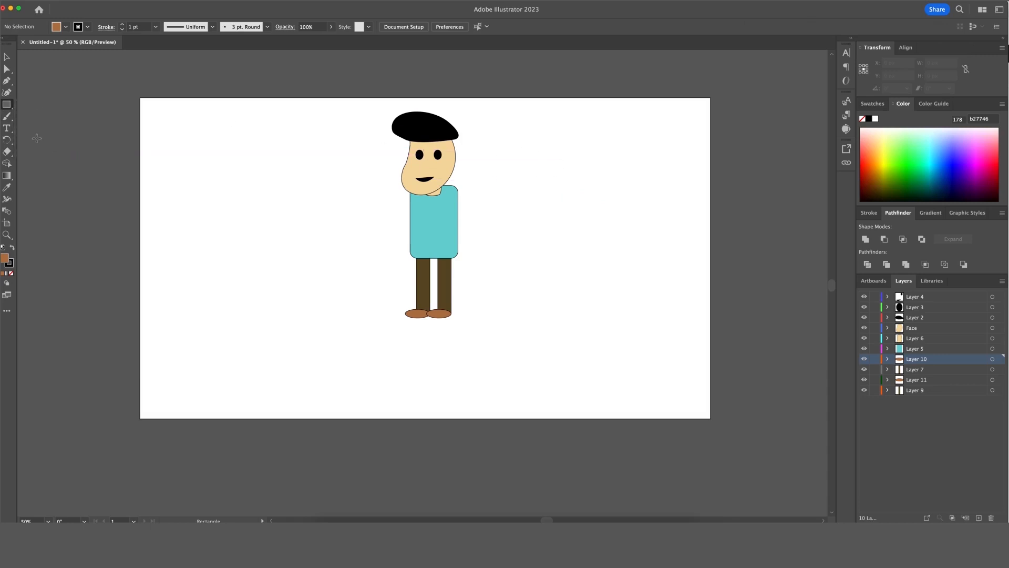
left_click(7, 104)
Trace a closed J-shaped arm path of about 128 × 196 px with the Pen tool.
left_click(7, 80)
left_click(591, 181)
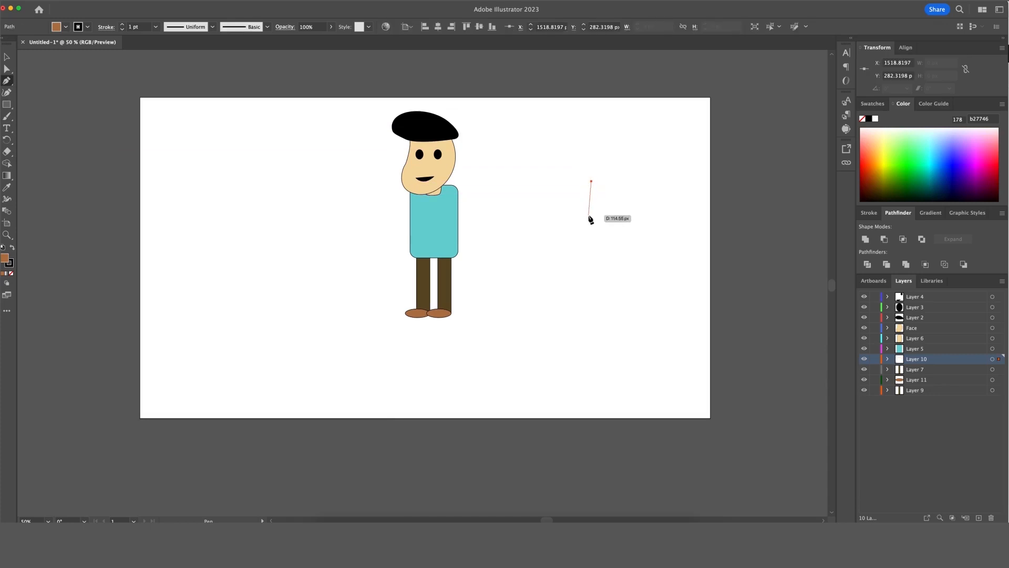
left_click_drag(588, 213, 588, 221)
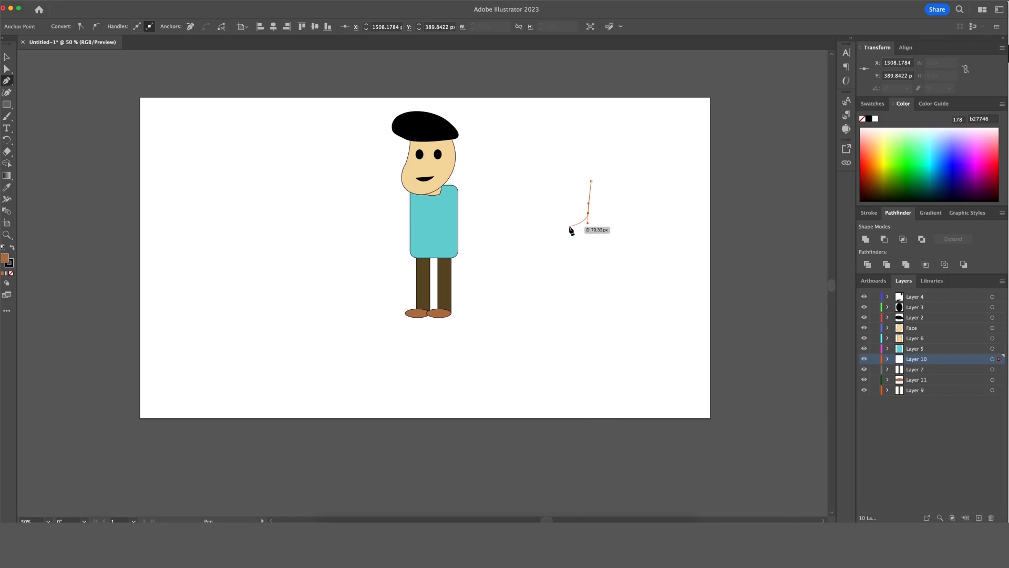
left_click(569, 227)
left_click_drag(569, 229, 568, 232)
left_click_drag(567, 229, 570, 238)
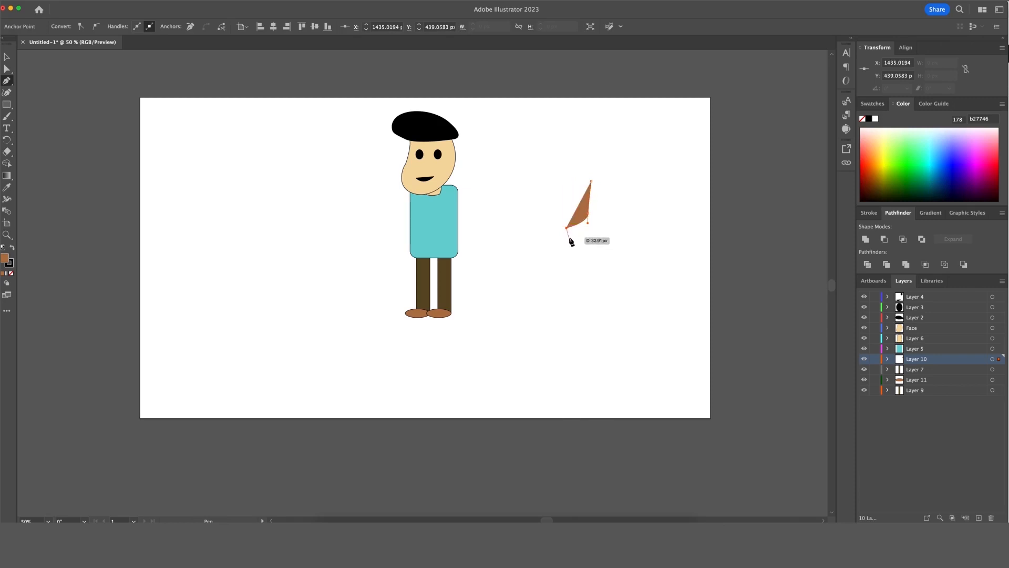
left_click(569, 236)
mouse_move(591, 182)
left_mouse_down()
mouse_move(637, 205)
mouse_move(622, 209)
mouse_move(593, 184)
left_mouse_up()
key("v")
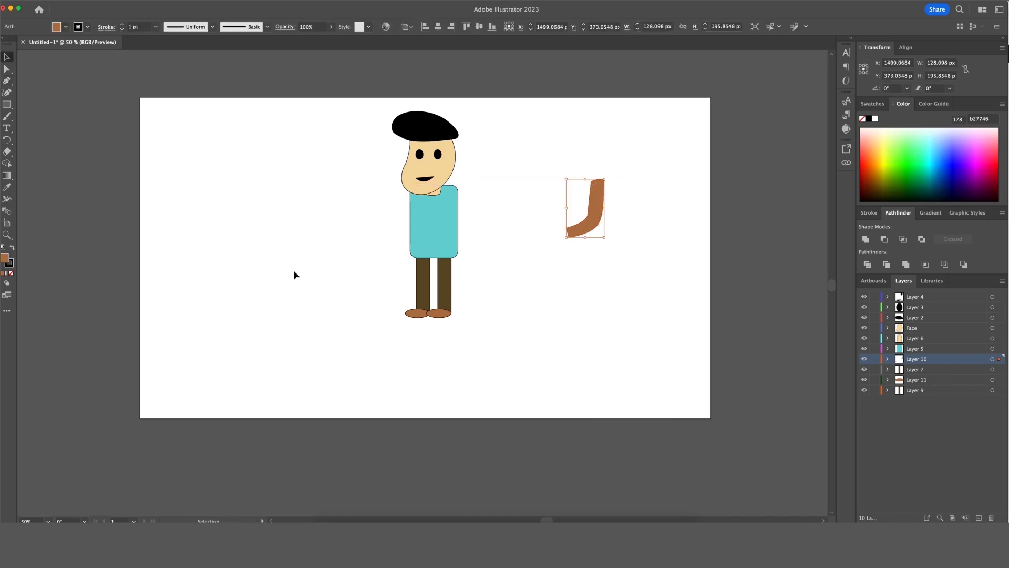
Recolour the arm's fill to cyan 4bced1.
double_click(5, 258)
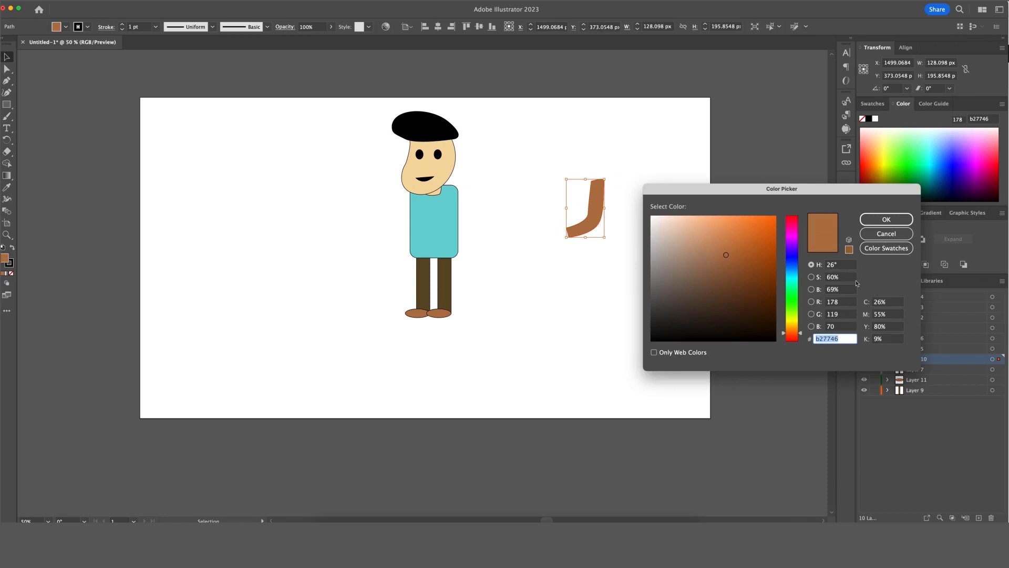
left_click(797, 277)
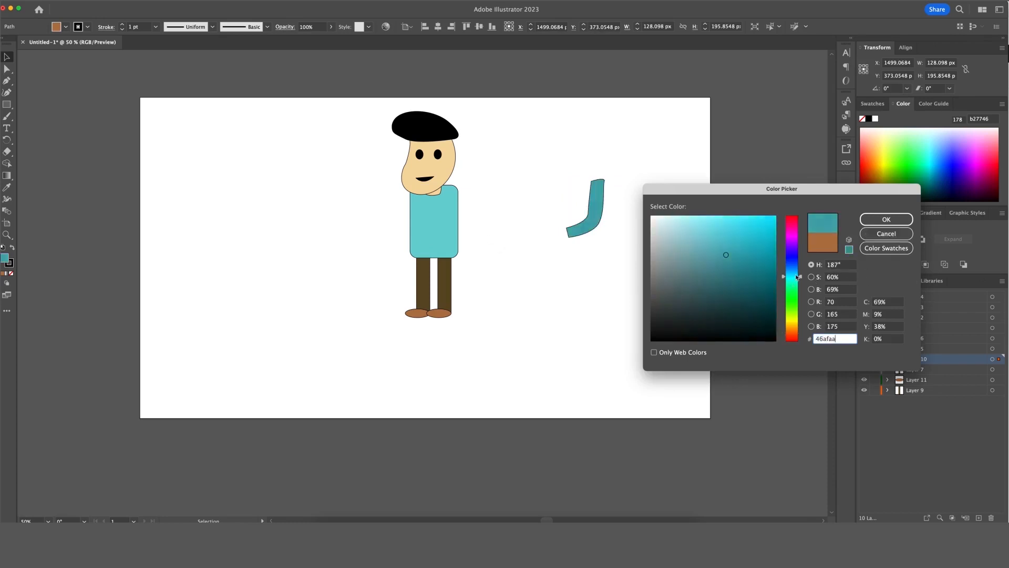
mouse_move(796, 277)
left_mouse_down()
mouse_move(796, 288)
mouse_move(797, 278)
left_mouse_up()
left_click(732, 240)
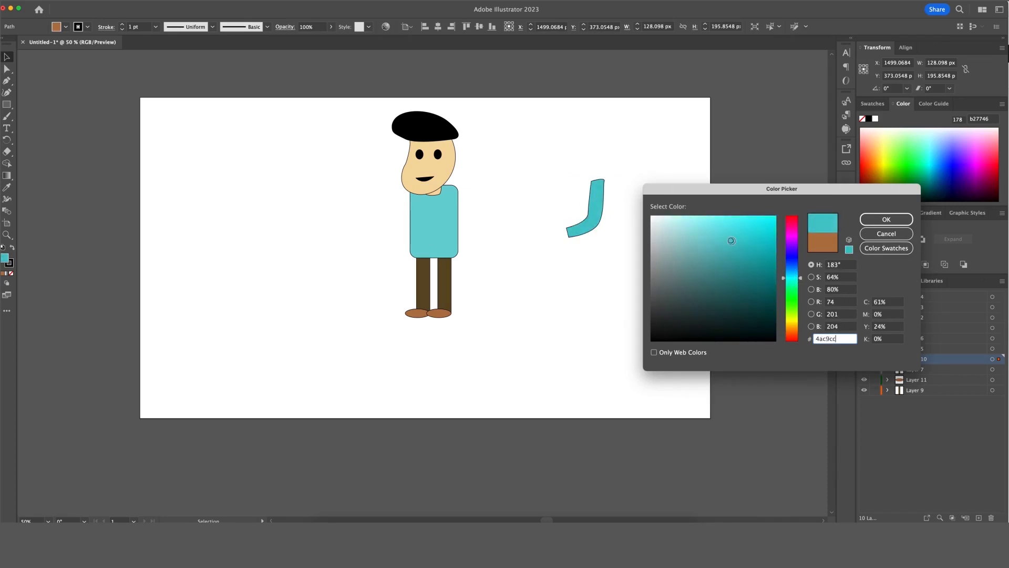
left_click_drag(731, 240, 731, 238)
left_click(886, 219)
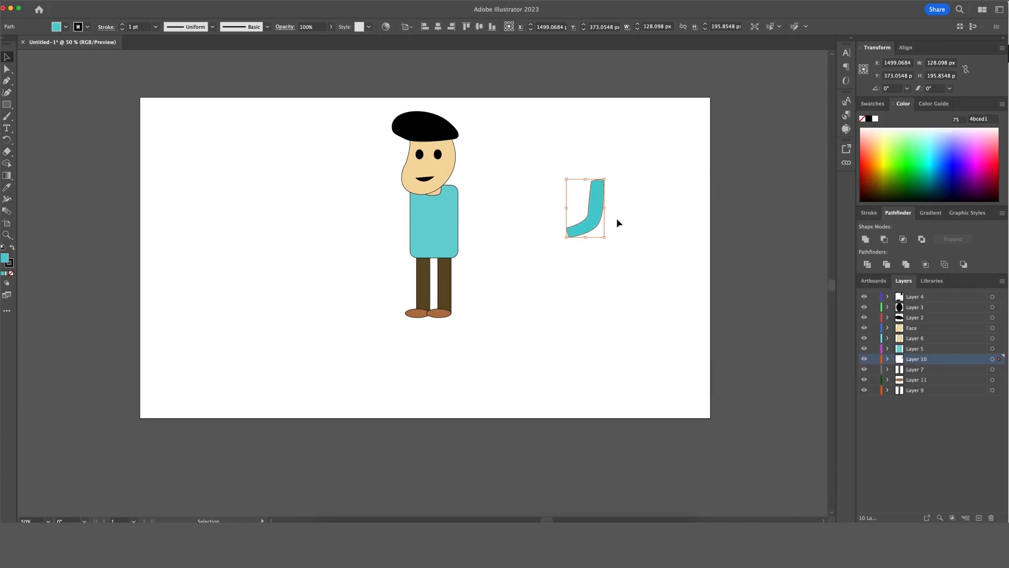
Cut the arm off the canvas and add a new Layer 12 above Layer 5.
left_click(622, 216)
left_click(591, 209)
key("Delete")
left_click(943, 421)
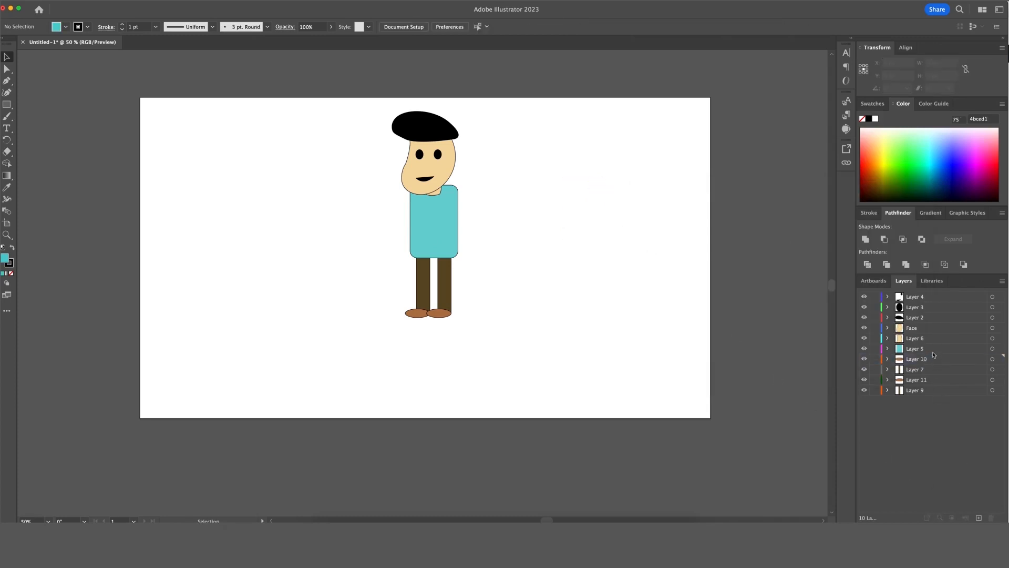
left_click(933, 351)
left_click(980, 518)
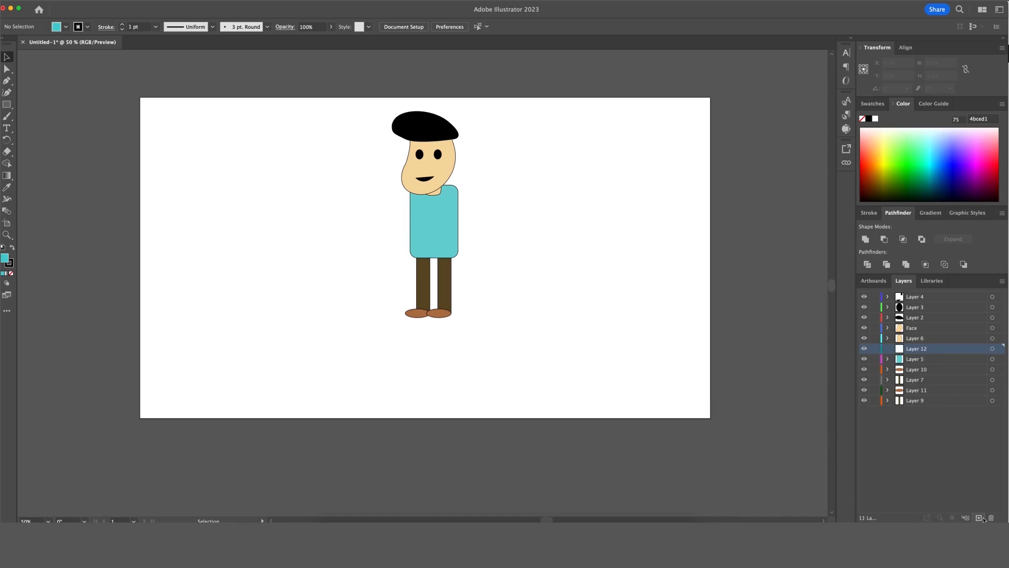
Paste the arm into Layer 12 and drag it onto the torso's right side.
key("super+v")
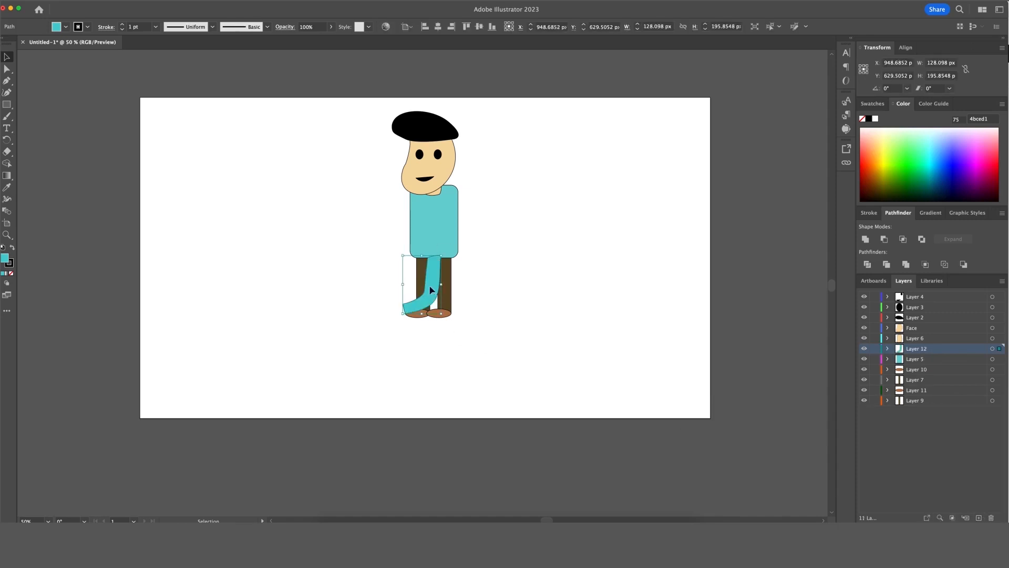
left_click_drag(430, 288, 454, 228)
scroll(497, 266, "left", 1)
left_click(469, 226)
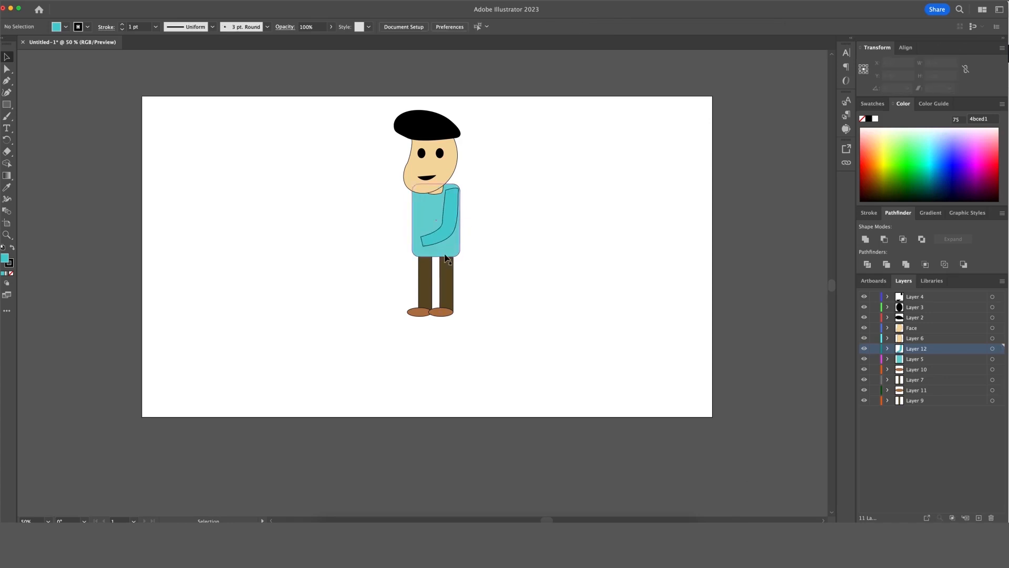
Shift the right leg slightly right, then nudge the arm a little right on the torso.
left_click_drag(414, 328, 446, 316)
left_click(446, 316)
left_click(500, 303)
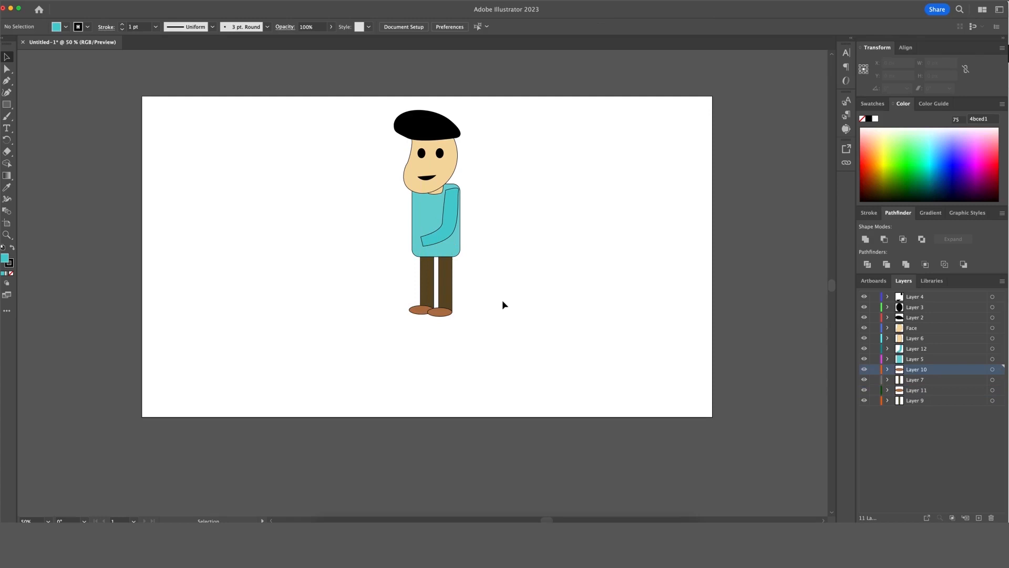
left_click(444, 228)
left_click(447, 225)
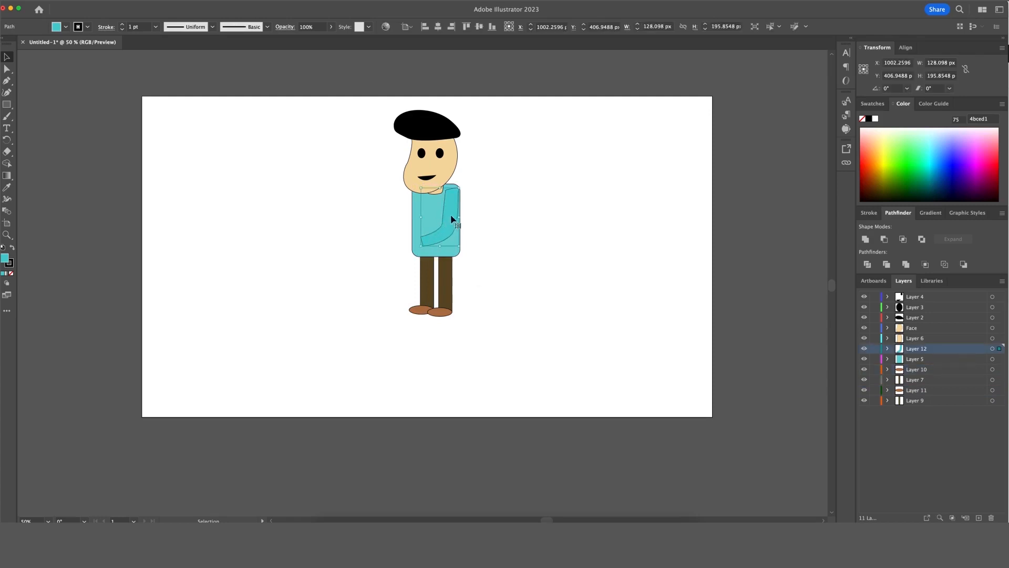
left_click_drag(450, 207, 452, 209)
Nudge the arm one pixel down and right, then isolate it for editing.
key("Down")
key("Right")
double_click(455, 200)
scroll(453, 194, "up", 3)
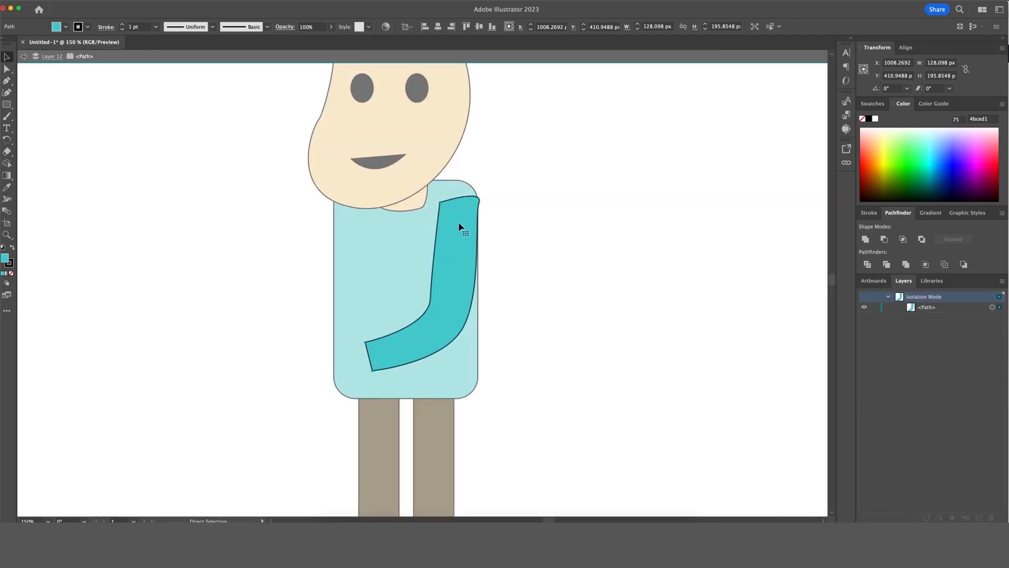
Cut the arm path with Scissors at its top-left and top-right corners, then exit isolation.
key("c")
left_click(440, 201)
left_click(479, 199)
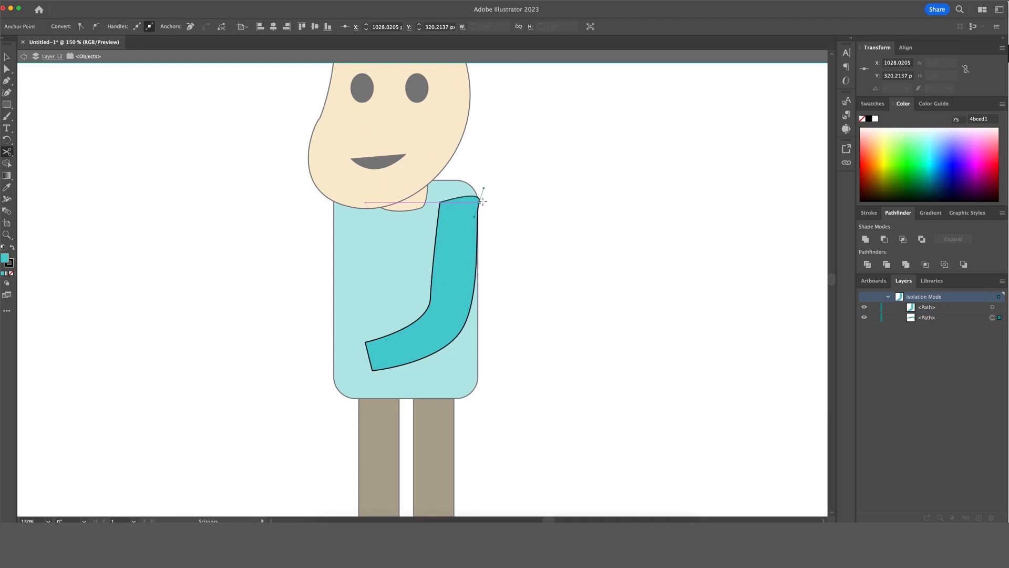
key("v")
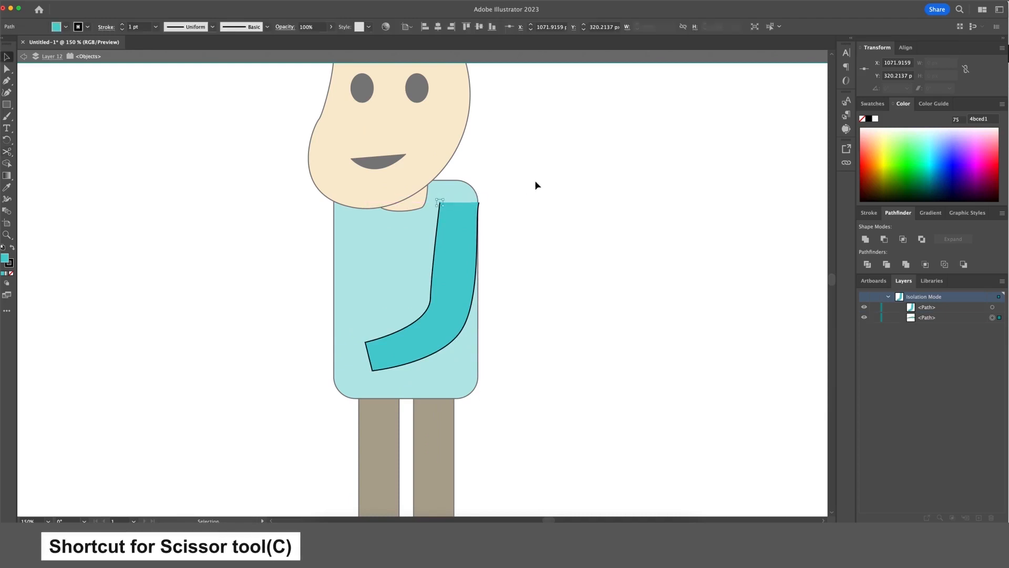
double_click(523, 210)
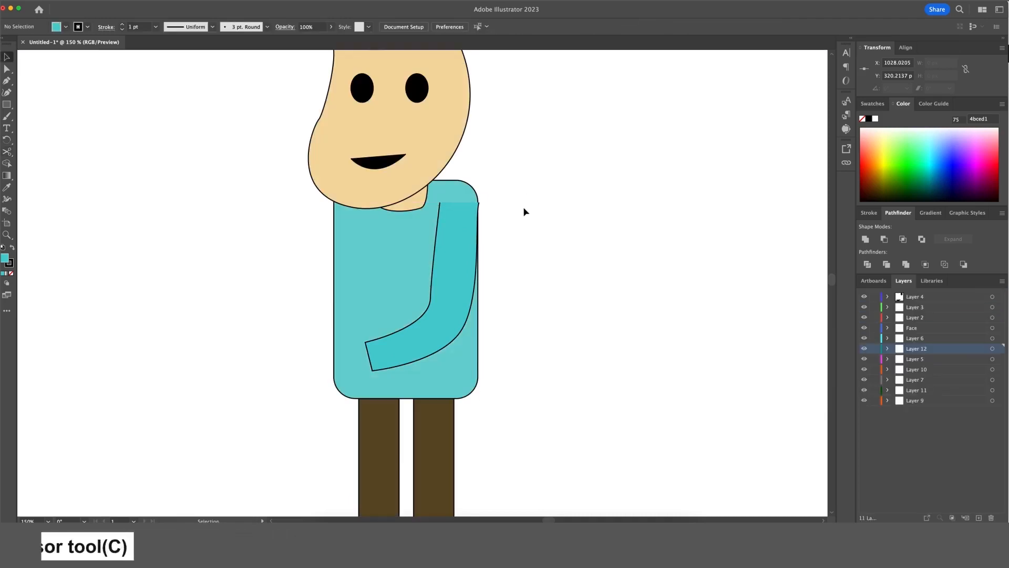
left_click(479, 217)
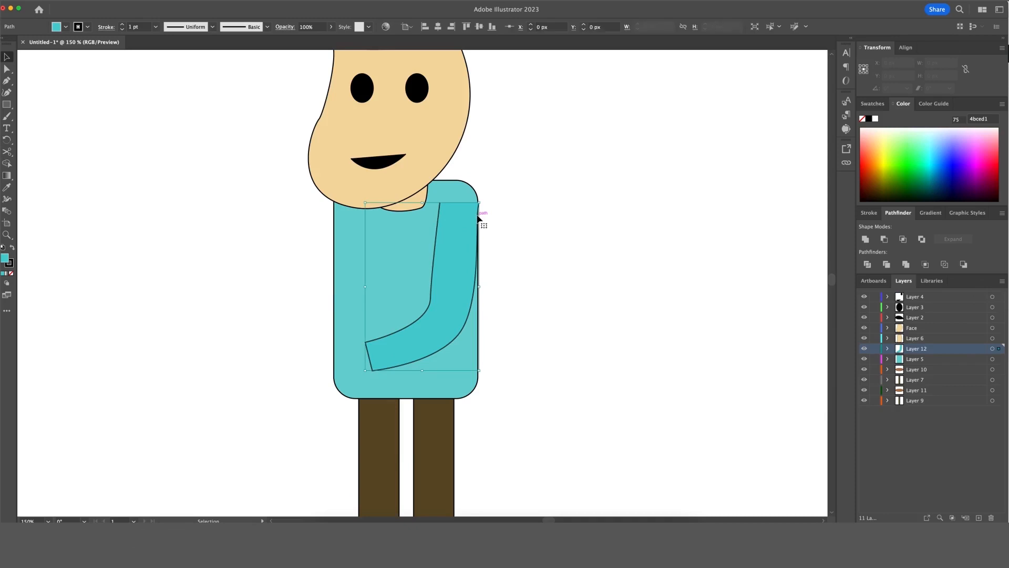
left_click(515, 220)
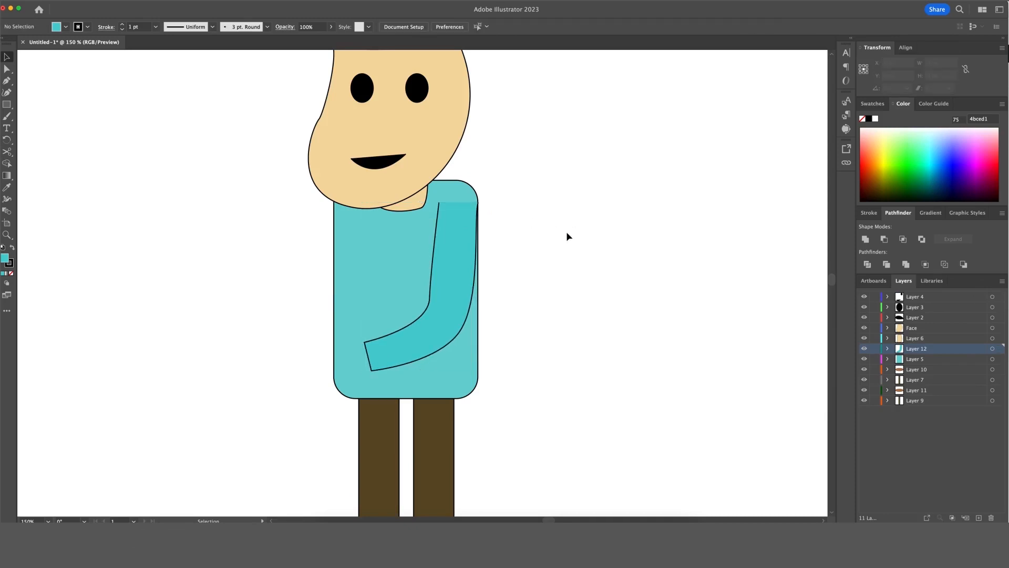
key("super+minus")
Draw a small ellipse hand at the sleeve's end and stack it behind the sleeve.
double_click(391, 336)
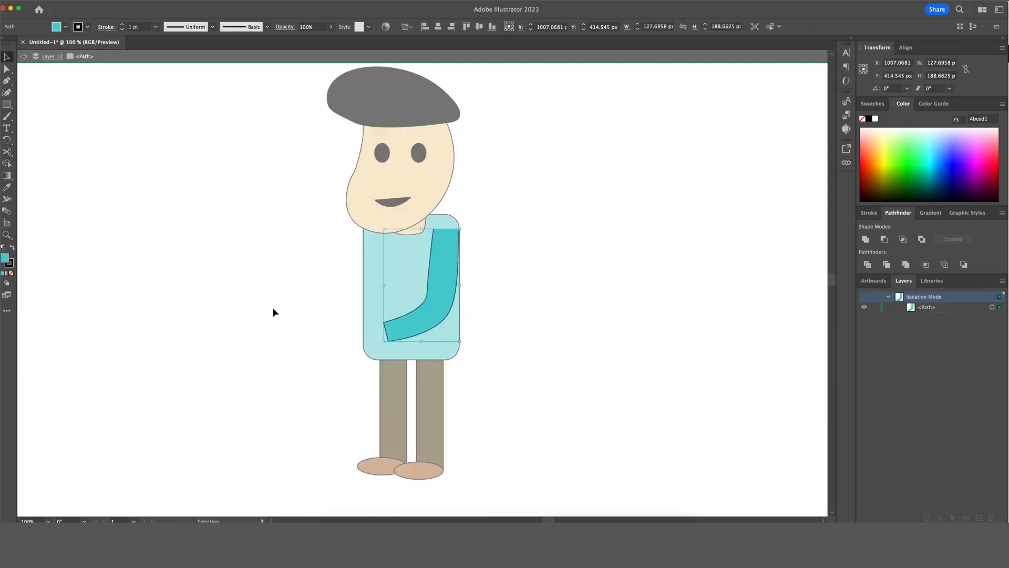
left_click(21, 107)
left_click(7, 104)
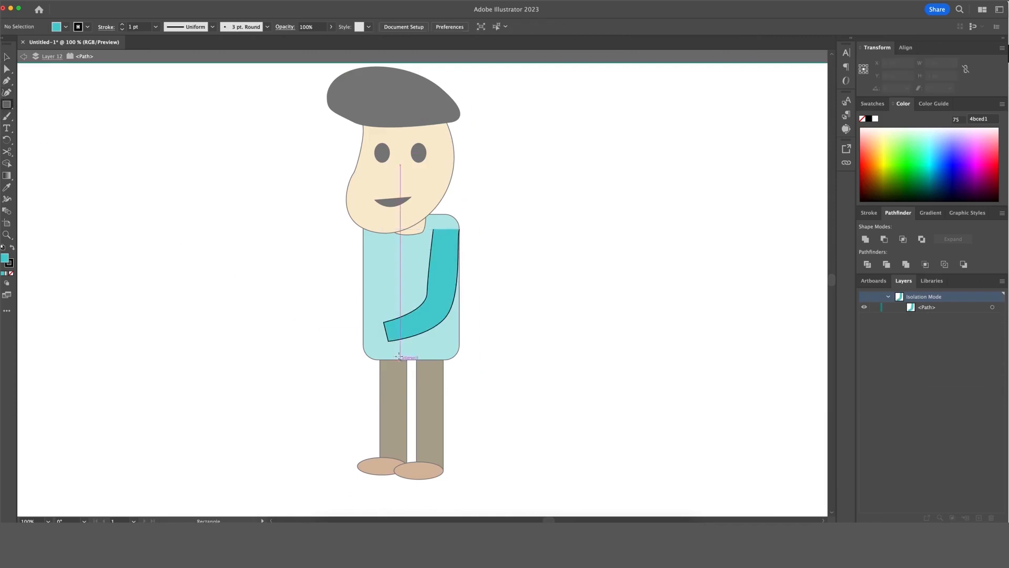
left_click(7, 104)
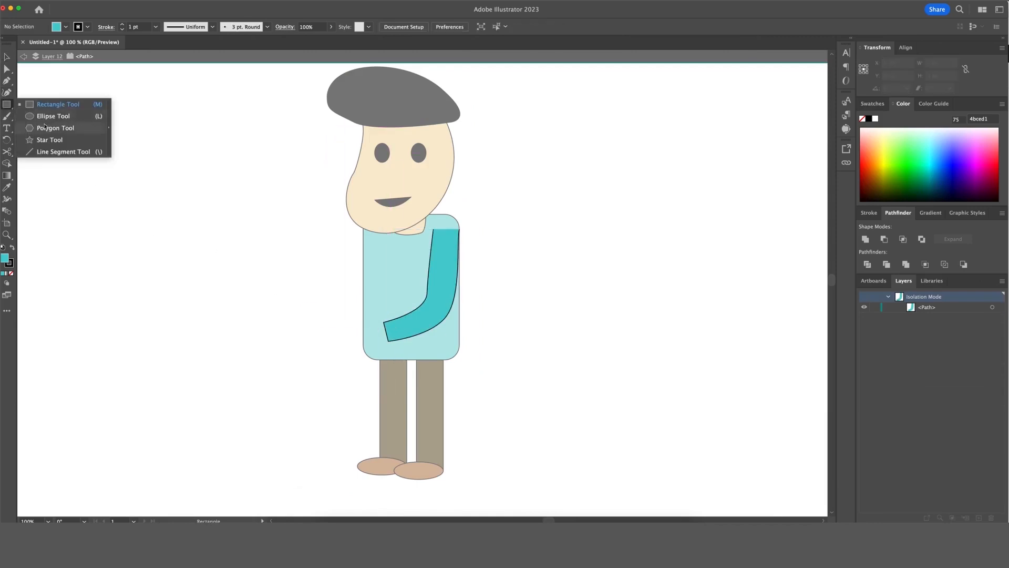
left_click(46, 116)
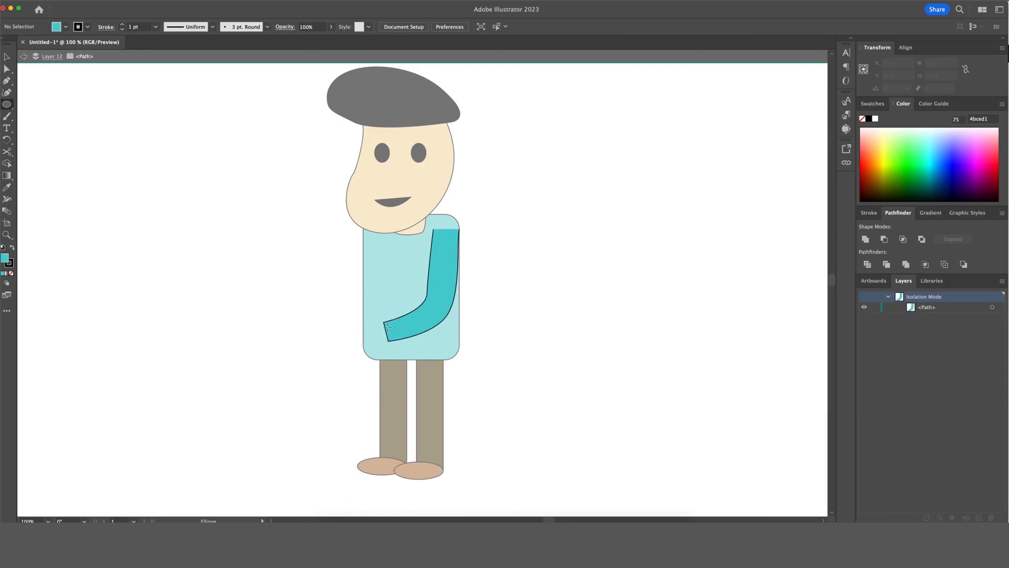
mouse_move(387, 327)
left_mouse_down()
mouse_move(361, 340)
mouse_move(375, 339)
left_mouse_up()
key("v")
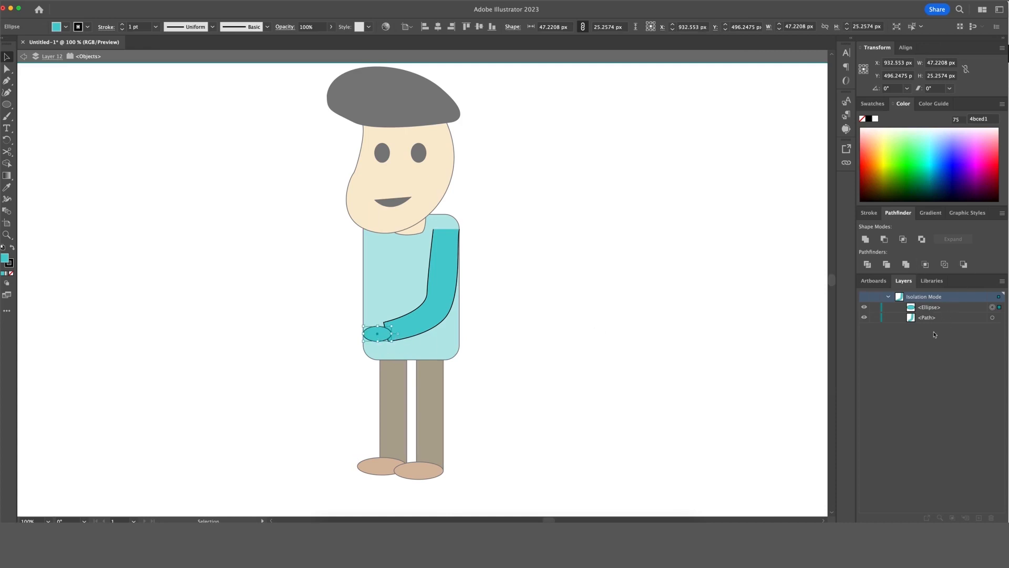
left_click_drag(927, 309, 924, 322)
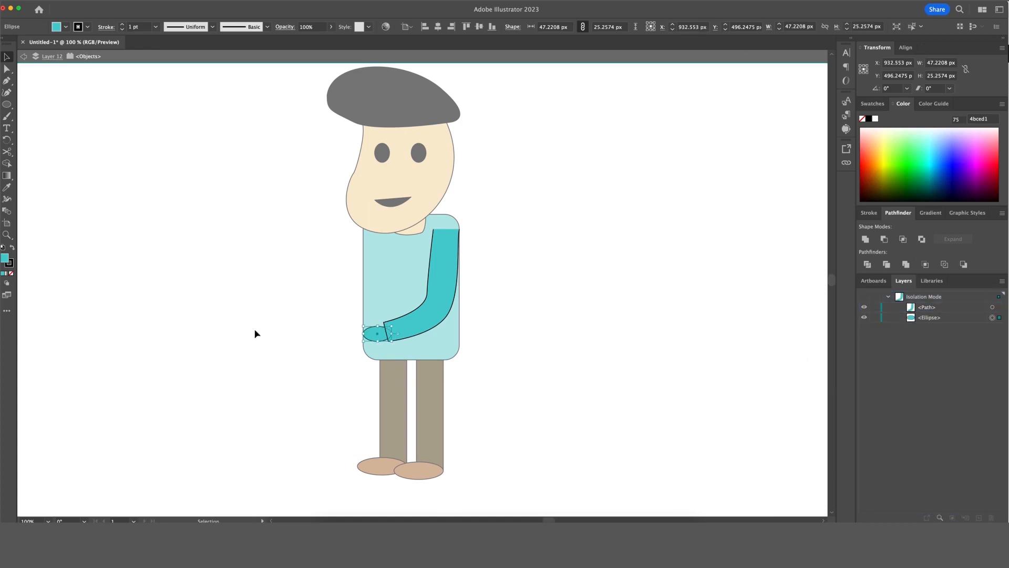
Check the face's skin fill colour in the colour picker.
double_click(122, 252)
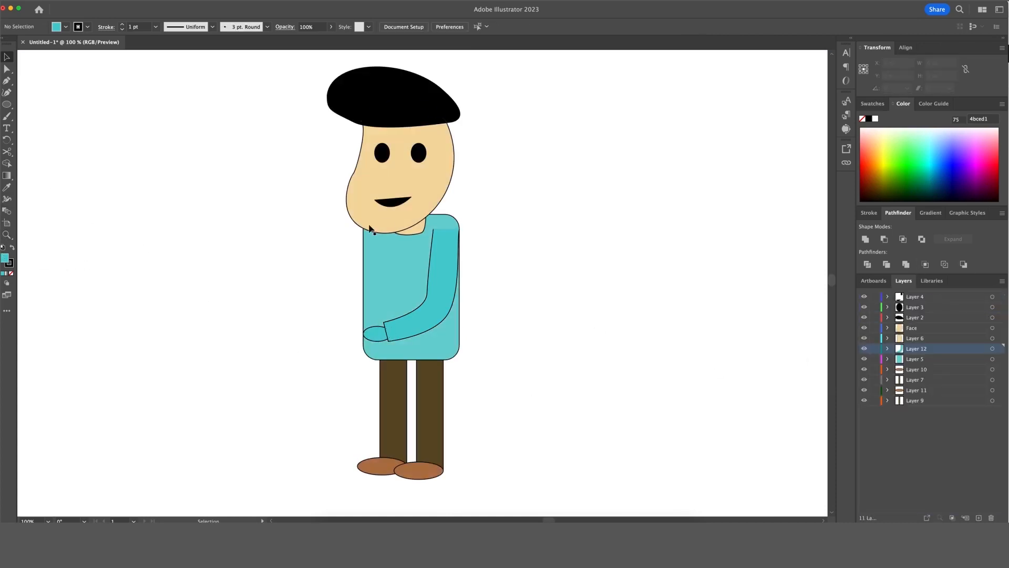
left_click(420, 190)
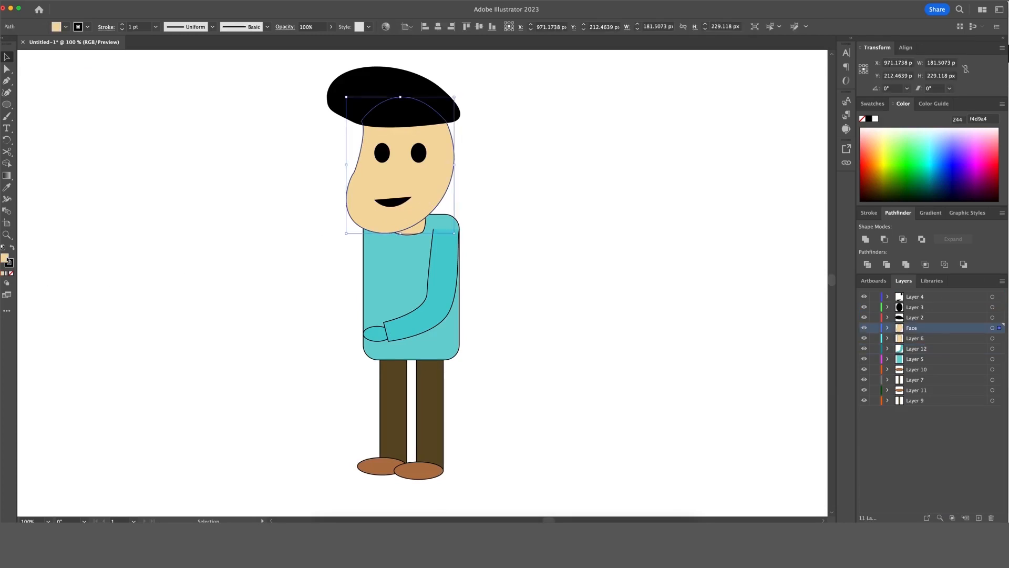
double_click(6, 259)
key("super+c")
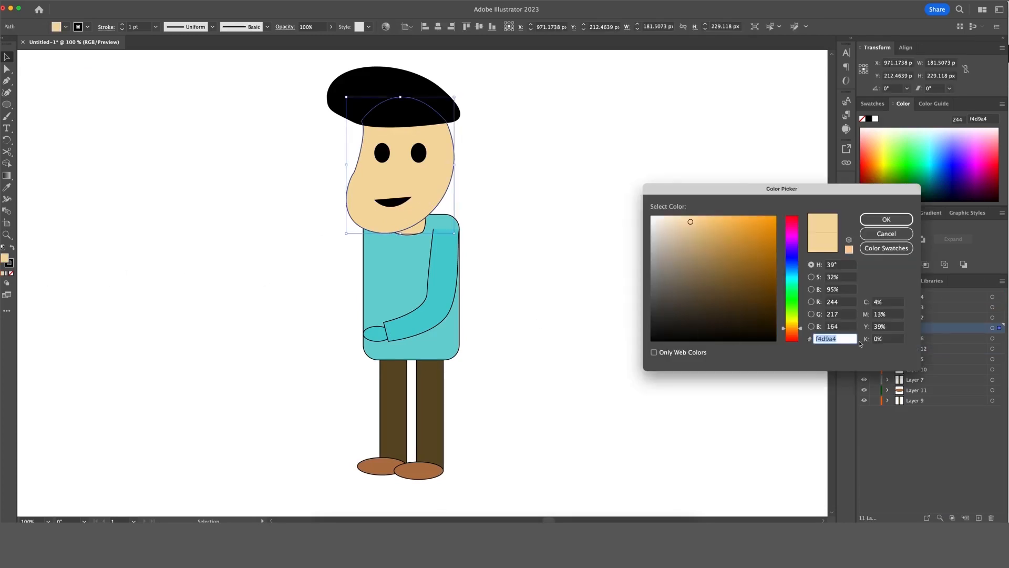
left_click(887, 219)
left_click(551, 310)
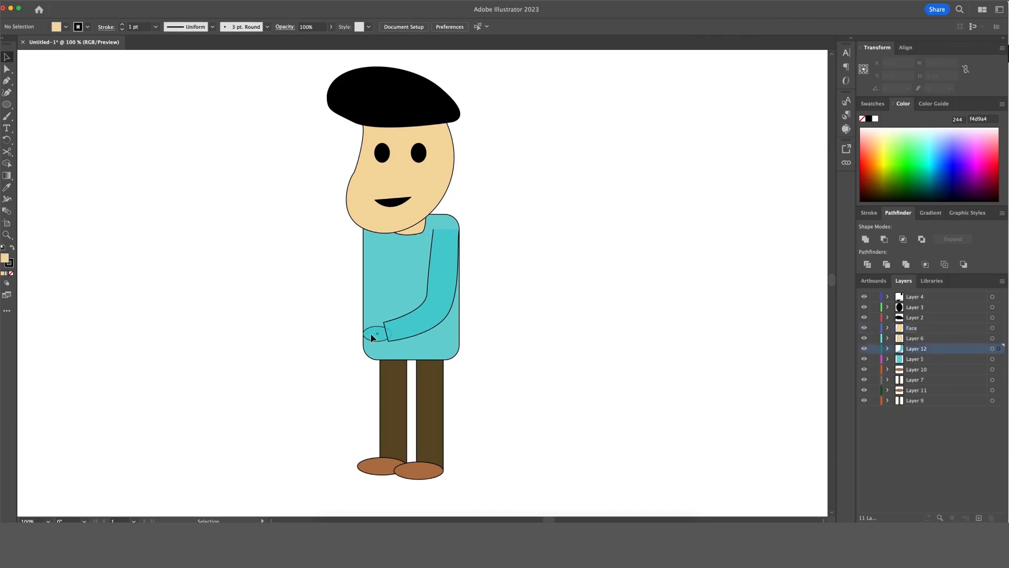
Set the hand's fill to the skin tone f4d9a4.
double_click(371, 337)
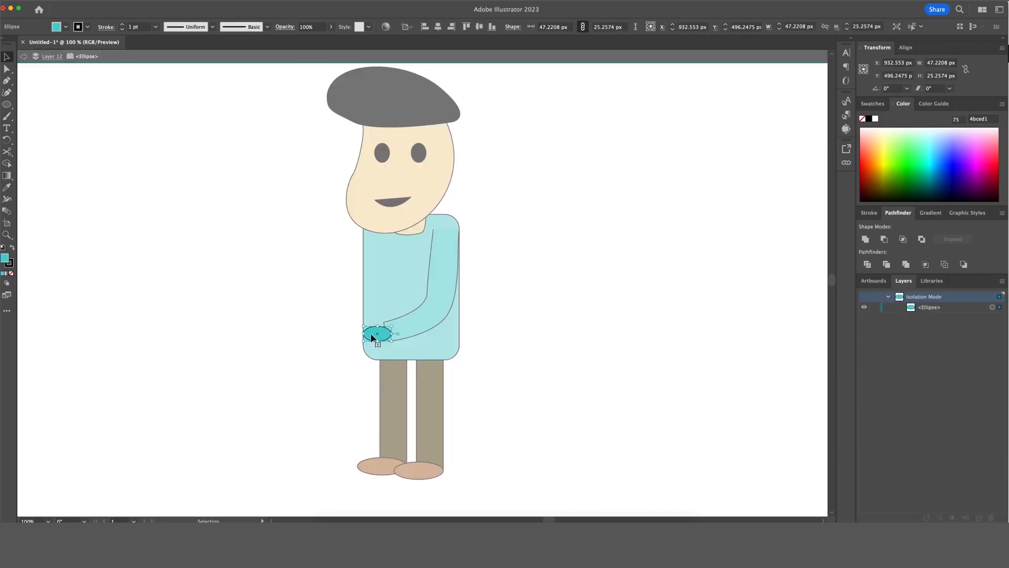
double_click(5, 260)
key("super+v")
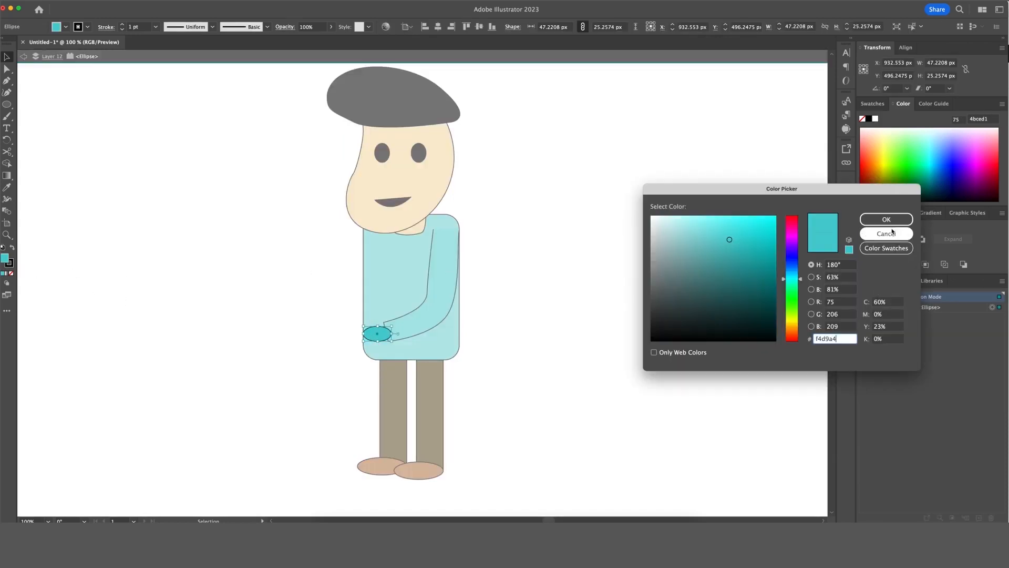
left_click(886, 220)
left_click(419, 347)
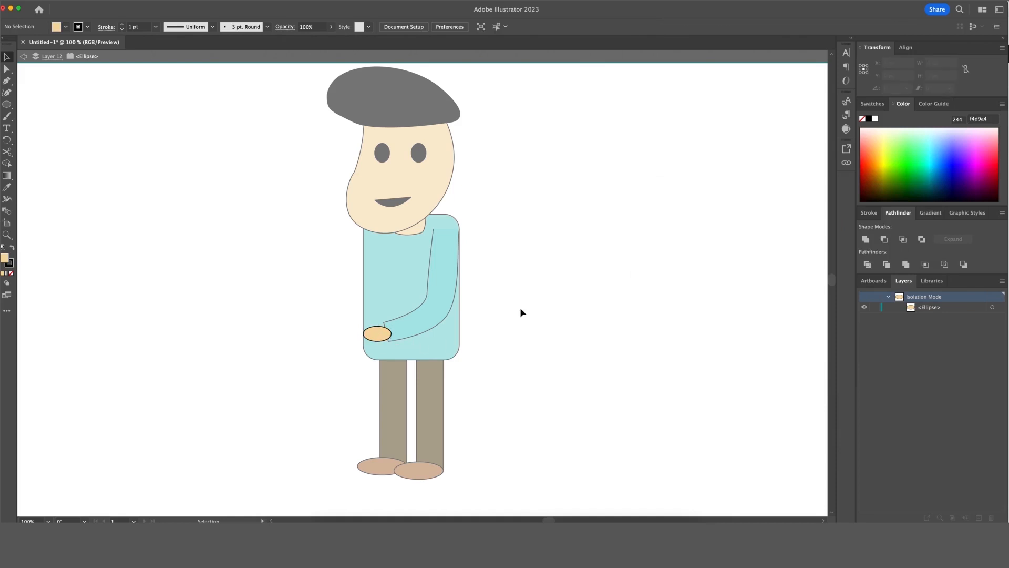
double_click(519, 307)
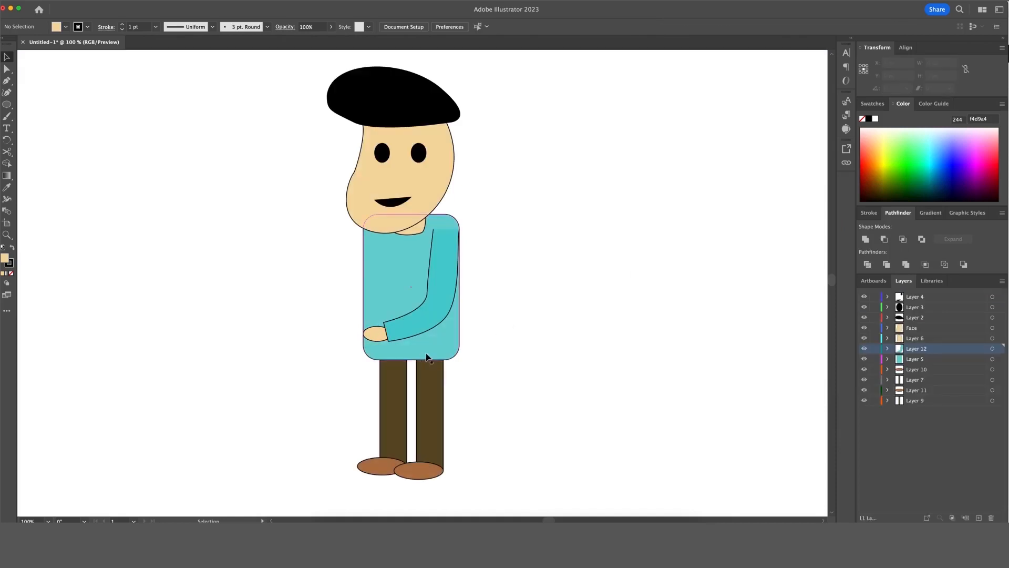
Nudge the hand slightly up and verify the sleeve and hand by toggling their visibility.
double_click(371, 336)
left_click_drag(371, 338, 373, 336)
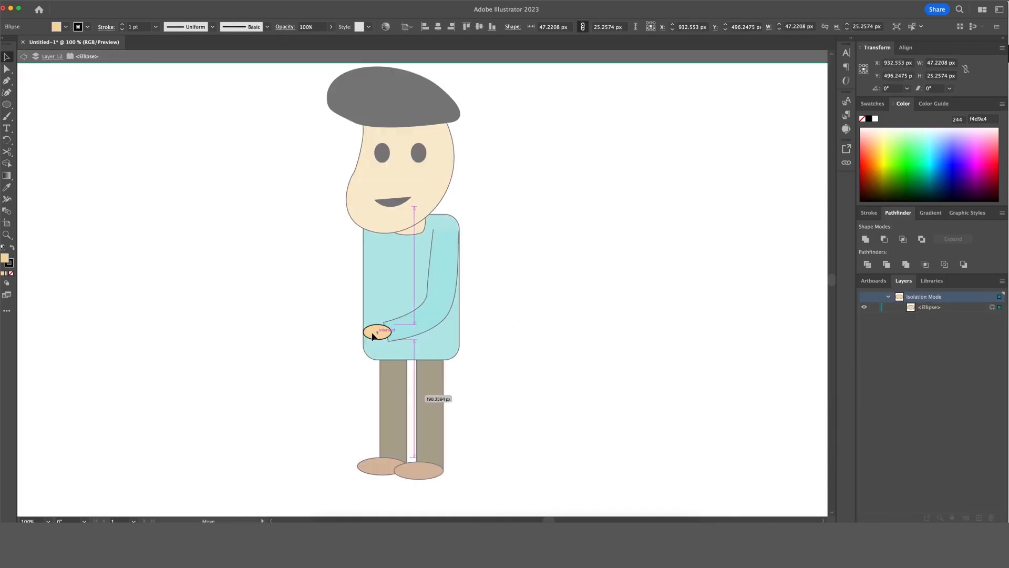
double_click(554, 331)
left_click(425, 304)
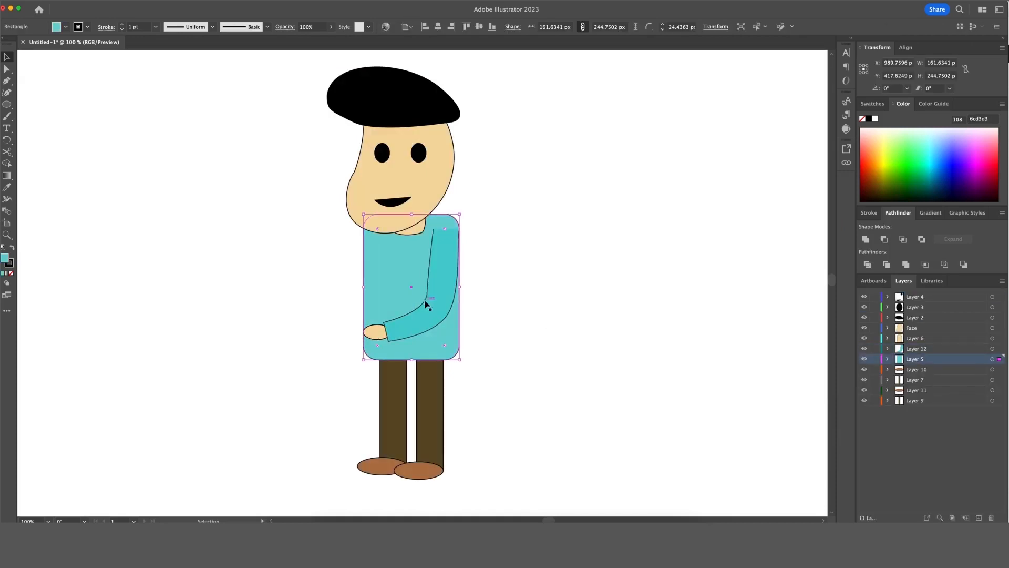
left_click(441, 310)
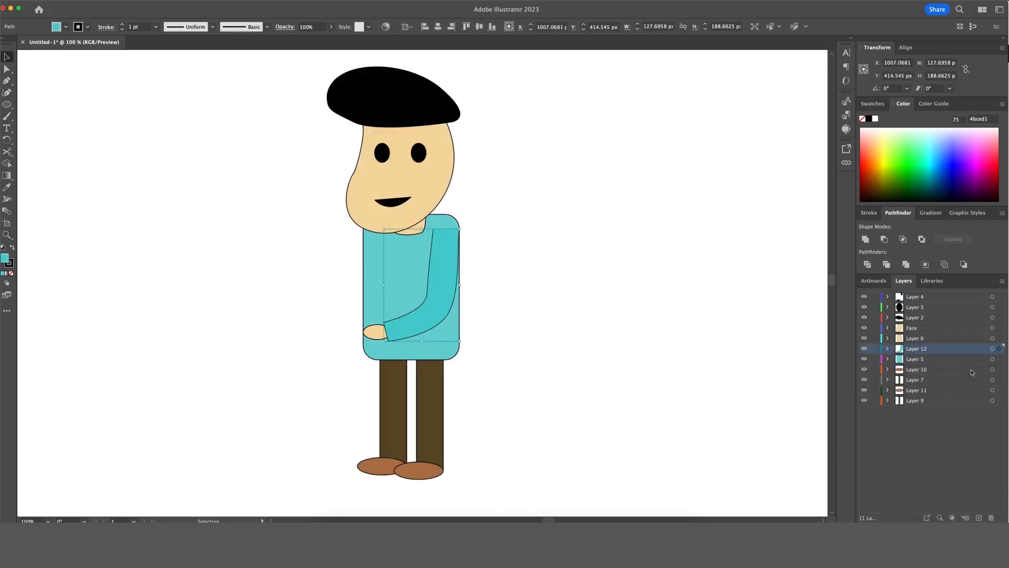
left_click(545, 370)
left_click(374, 332)
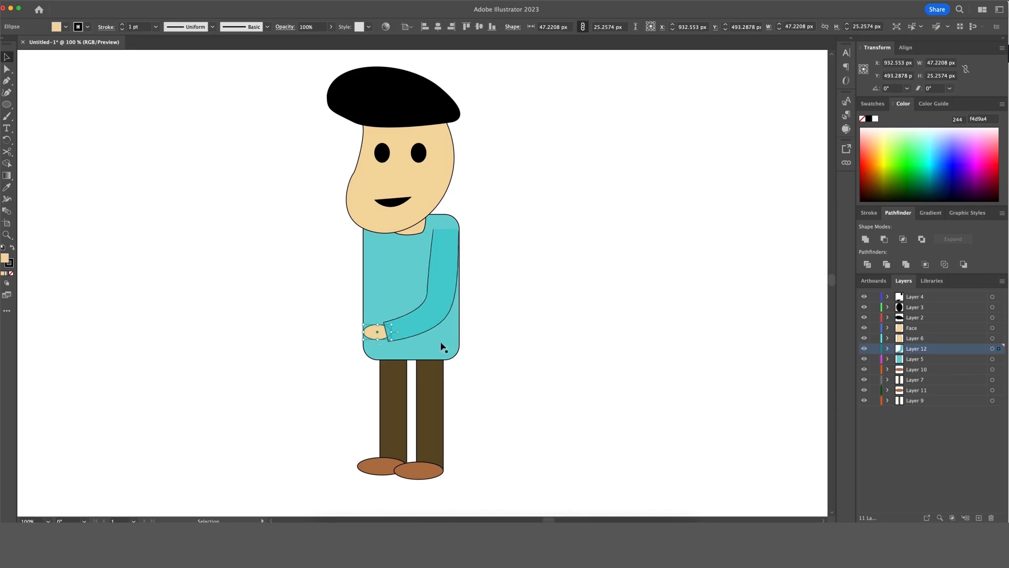
left_click(865, 349)
left_click(865, 349)
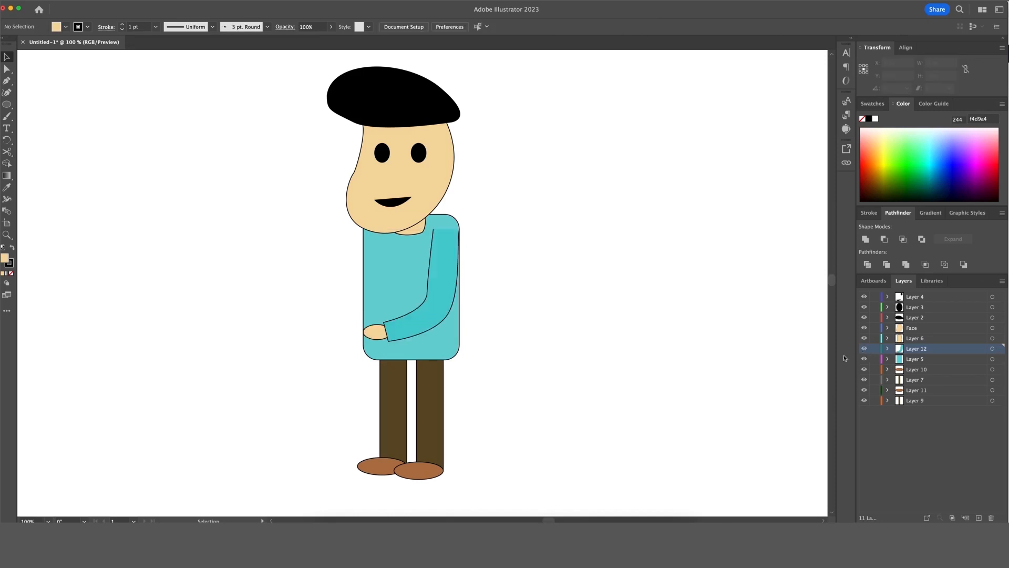
Select the sleeve path on its own and create a new Layer 13.
key("a")
left_click(442, 318)
key("v")
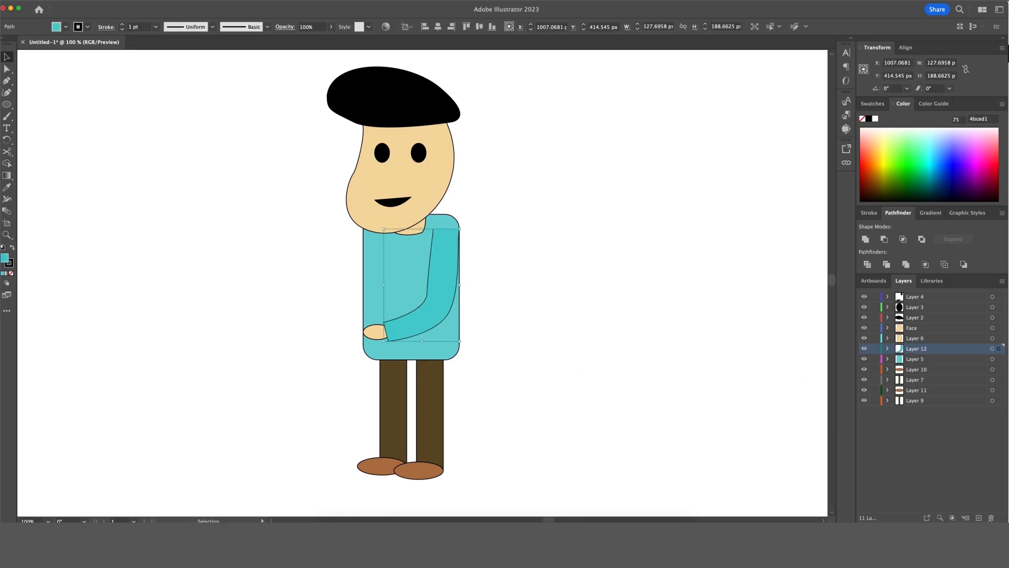
left_click(979, 519)
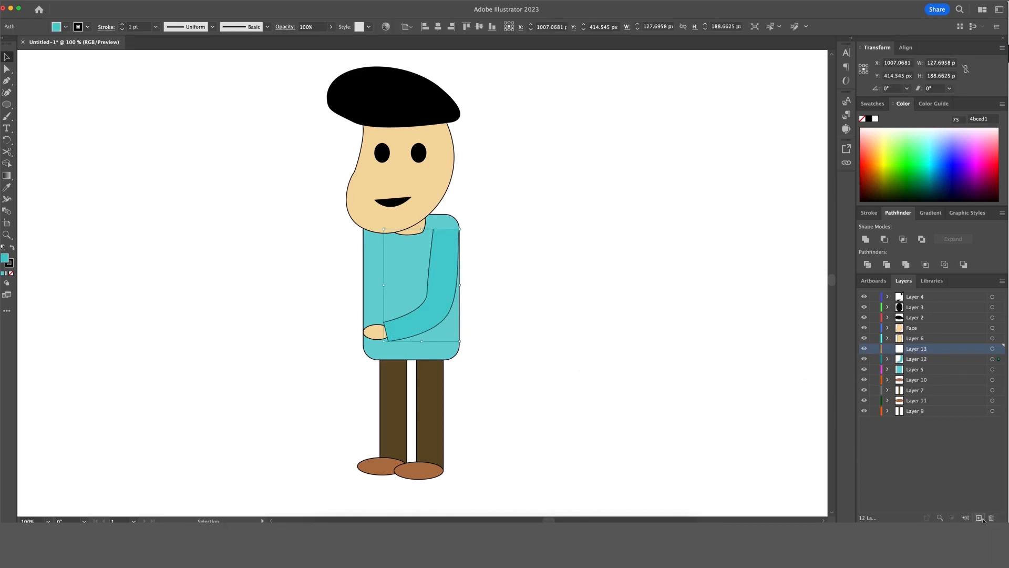
Move the sleeve onto Layer 13 and paste a copy shifted left as the second sleeve.
key("super+x")
key("super+f")
key("super+c")
key("super+f")
key("shift+Left")
key("shift+Left")
key("shift+Left")
key("shift+Left")
key("shift+Left")
key("shift+Left")
key("shift+Left")
key("shift+Left")
key("shift+Left")
key("shift+Left")
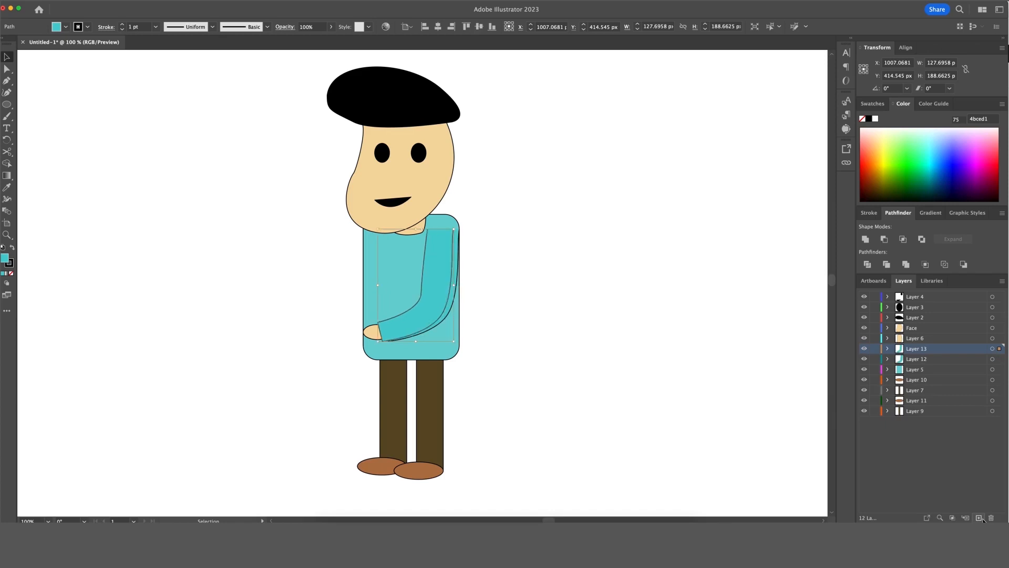
key("shift+Left")
key("shift+Left")
key("shift+Left")
key("shift+Left")
key("shift+Left")
key("shift+Left")
key("shift+Left")
key("shift+Left")
key("shift+Left")
key("shift+Left")
key("shift+Left")
key("shift+Left")
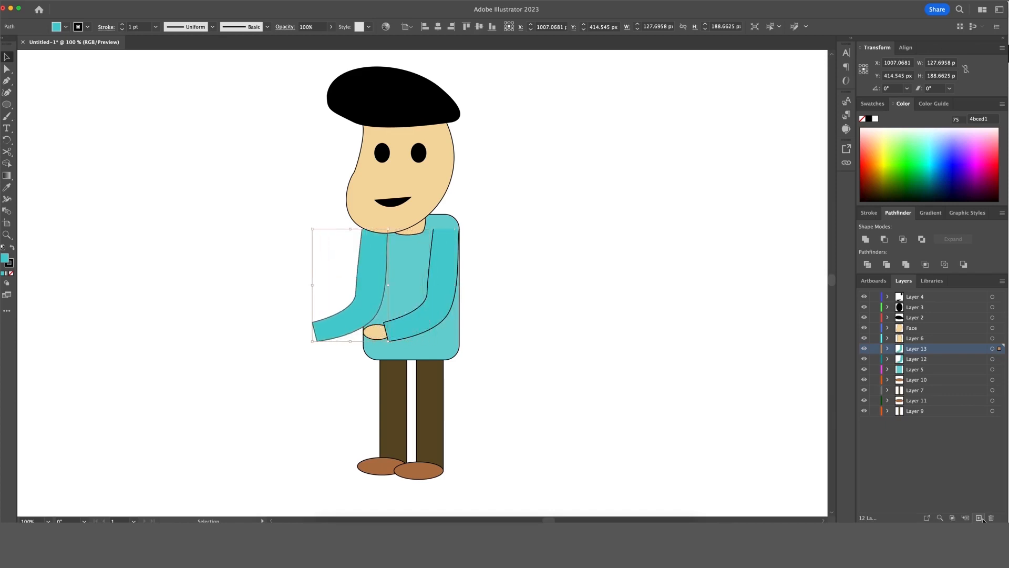
key("Up")
key("Up")
key("Up")
key("Up")
key("Up")
key("Up")
key("Up")
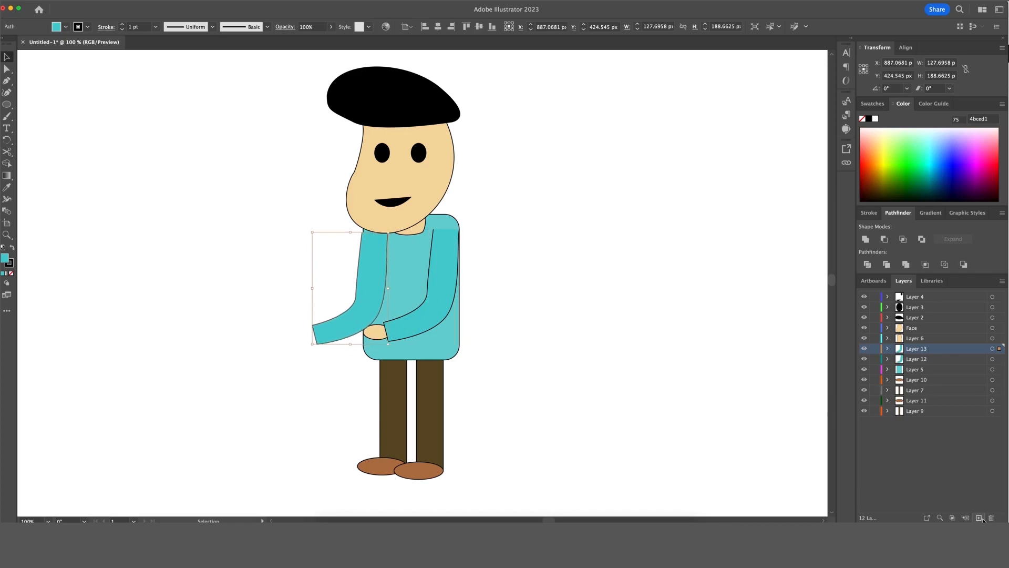
key("Right")
key("Right")
key("Right")
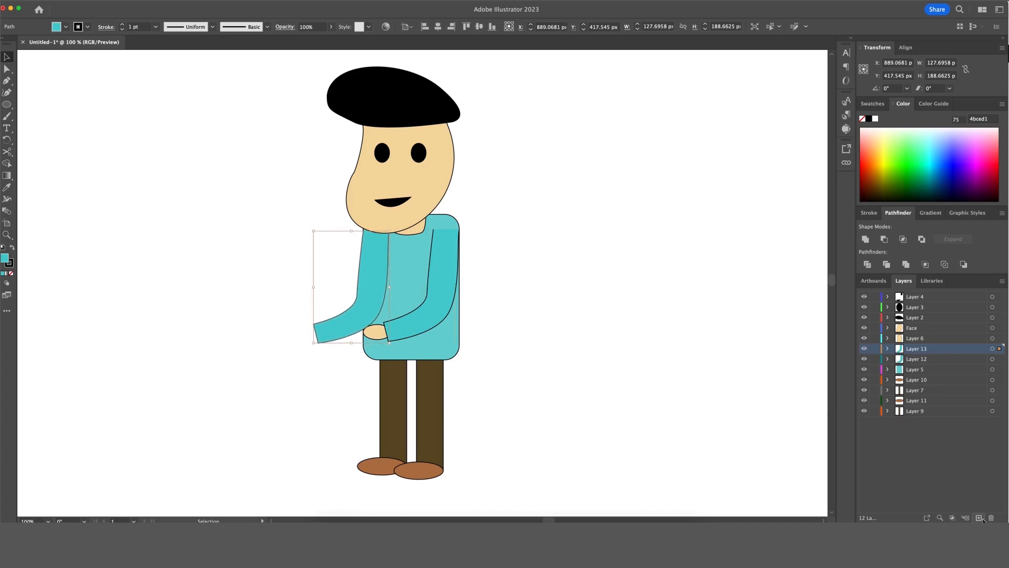
left_click(716, 473)
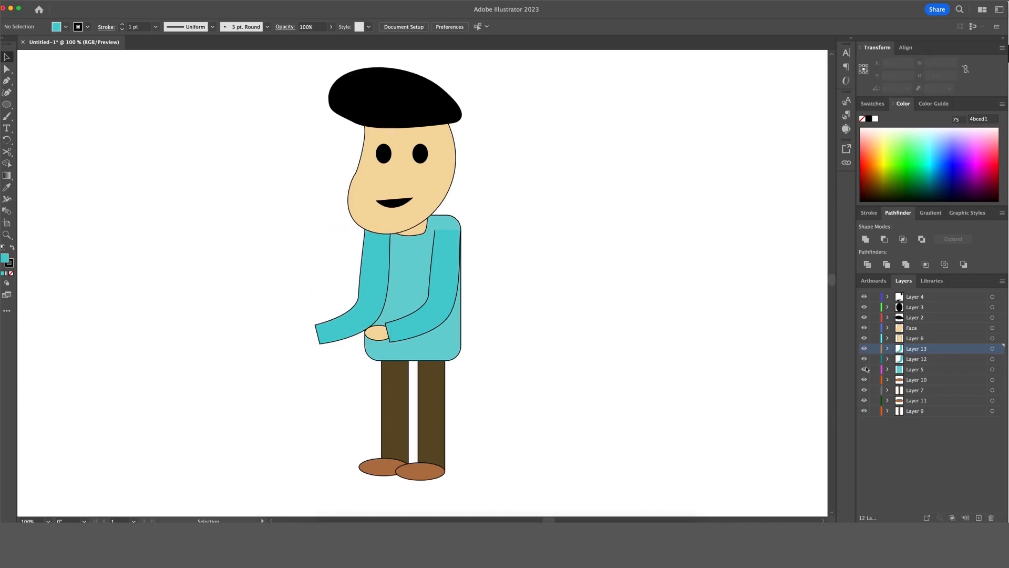
Paste a copy of the hand at the left sleeve's end and stack it behind the sleeve.
double_click(377, 333)
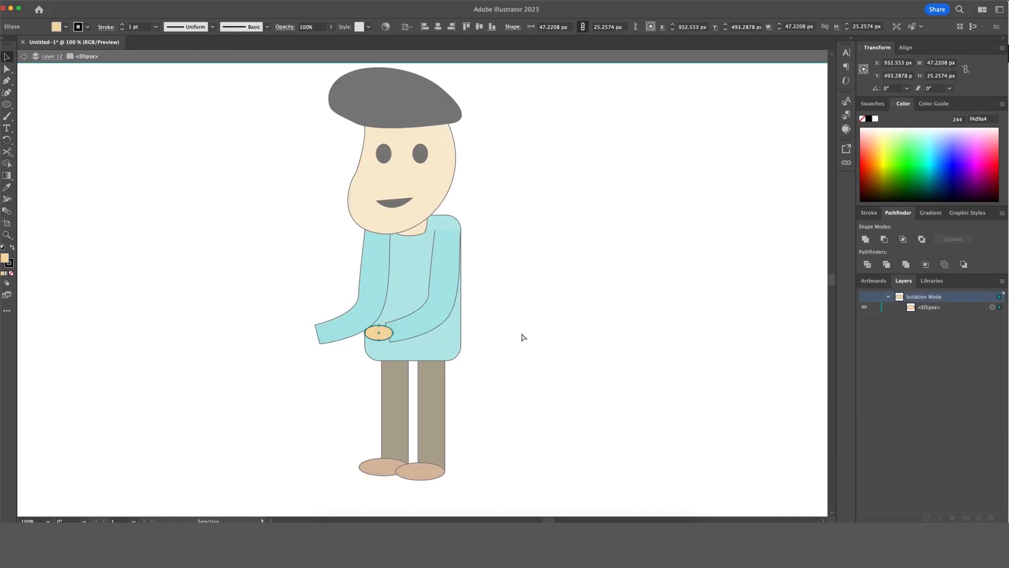
double_click(523, 337)
double_click(330, 334)
key("cmd+v")
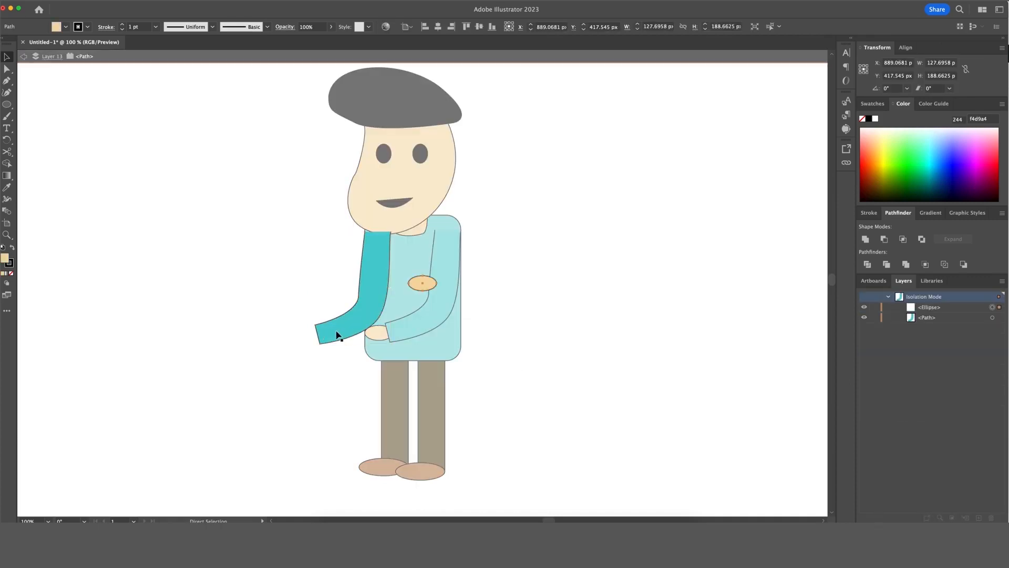
left_click_drag(430, 284, 319, 339)
left_click(729, 320)
left_click(934, 309)
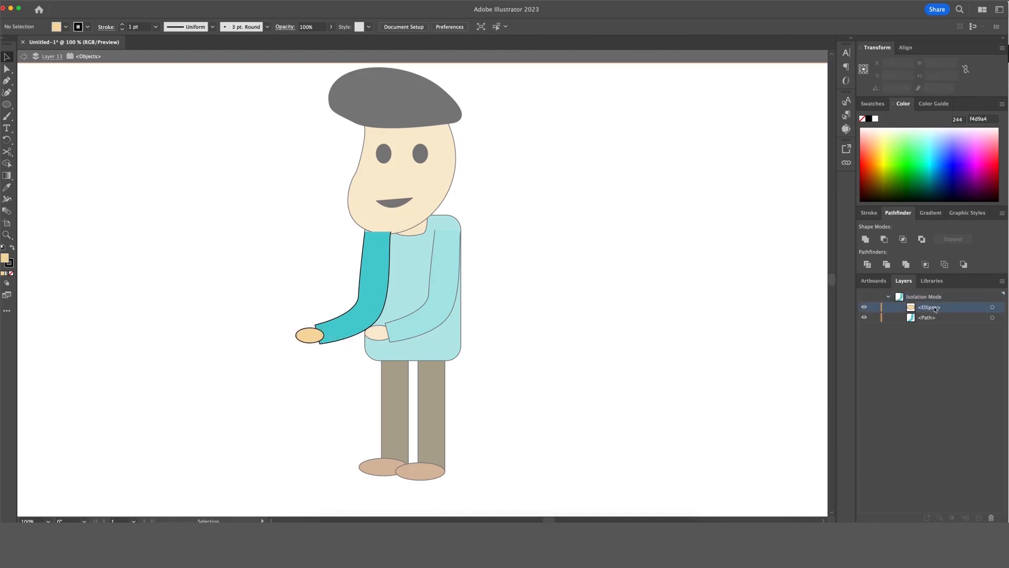
left_click_drag(935, 310, 935, 321)
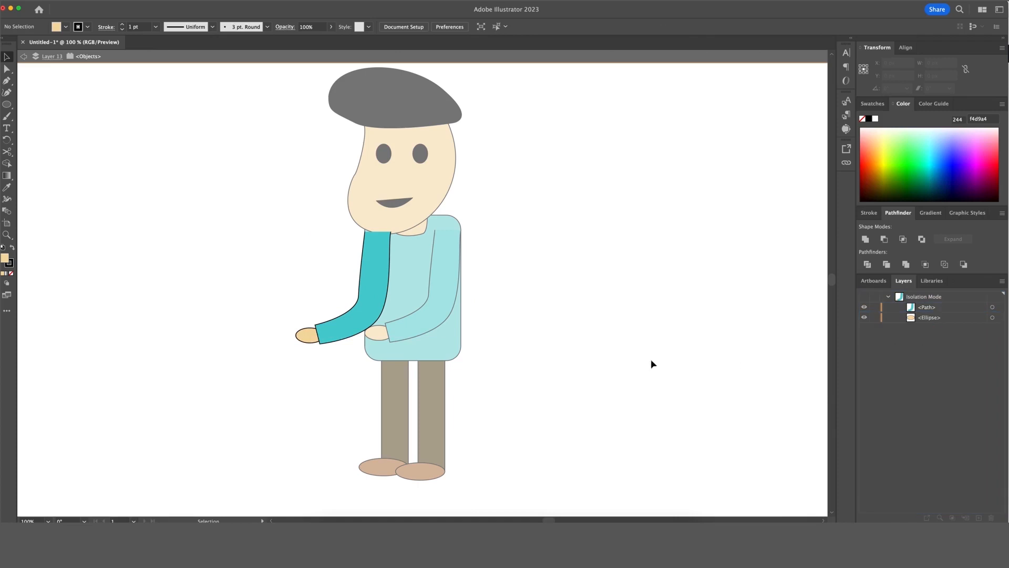
Exit isolation and select the left sleeve together with its hand.
double_click(619, 336)
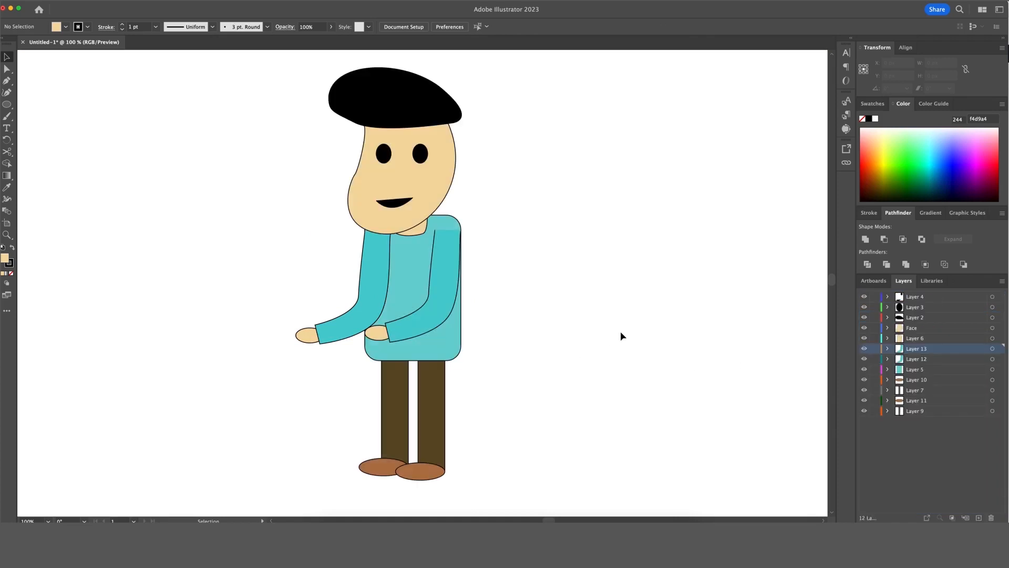
left_click(374, 303)
left_click(306, 337, "shift")
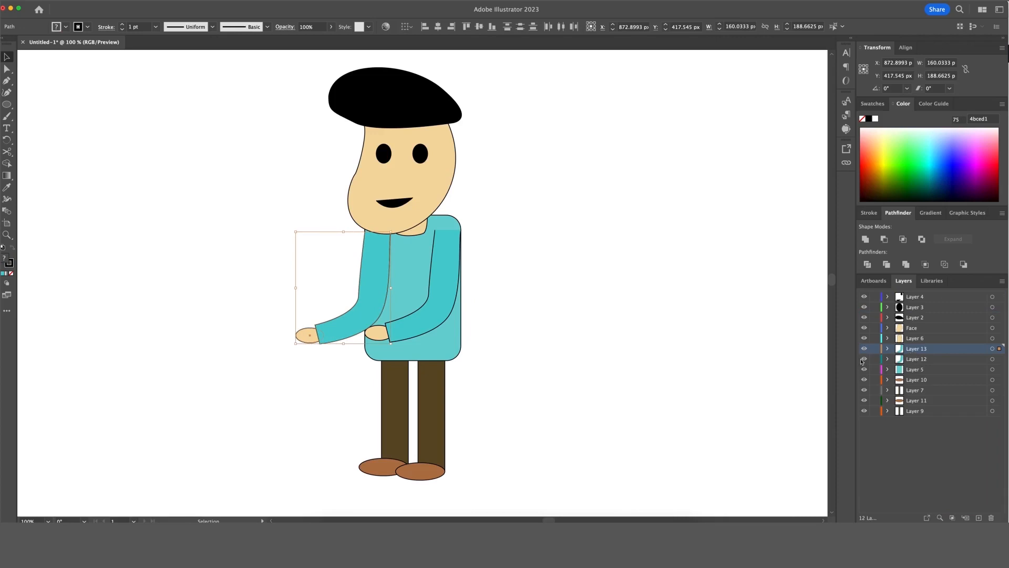
Drag Layer 13 below the body layer in the Layers panel.
key("super+shift+a")
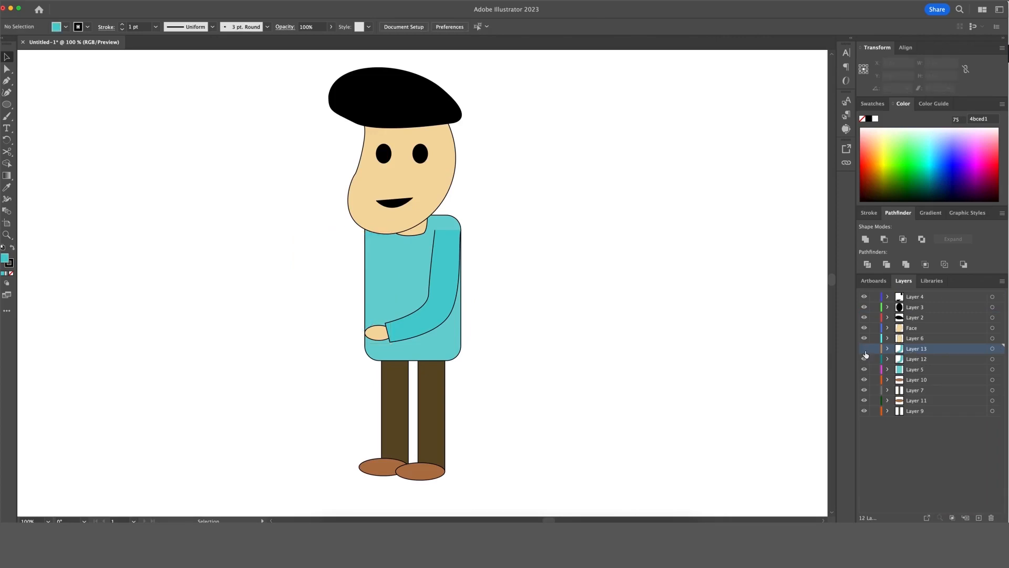
left_click_drag(923, 349, 919, 374)
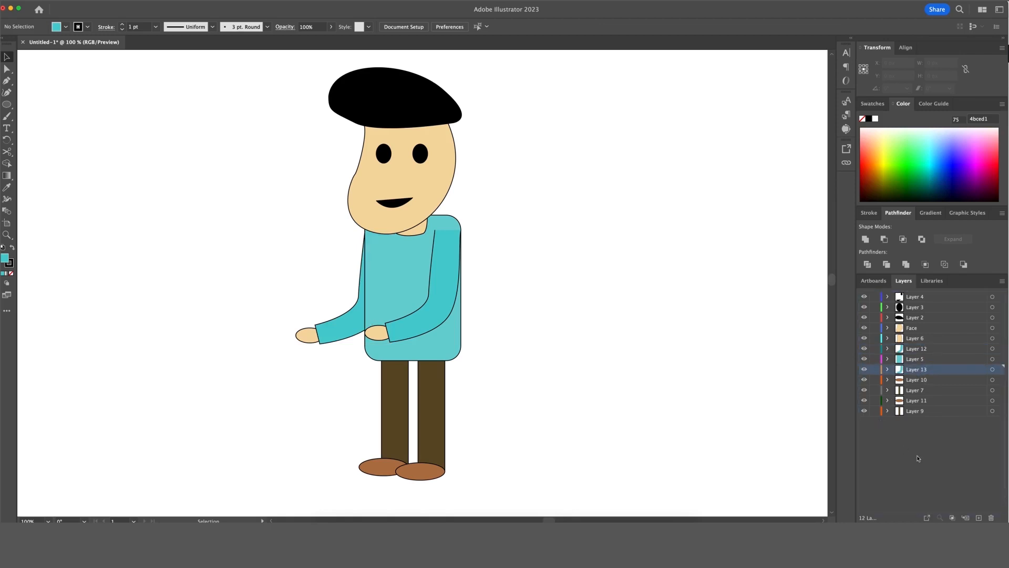
left_click(918, 459)
Rename Layer 5 'body', Layer 12 'Larm' and Layer 13 'Rarm'.
double_click(920, 359)
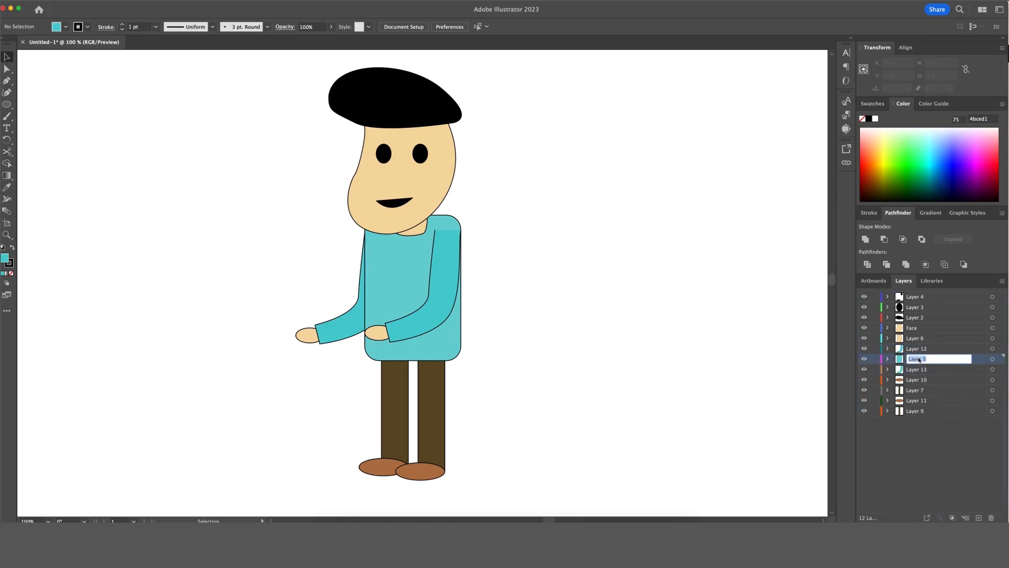
type("body")
left_click(930, 349)
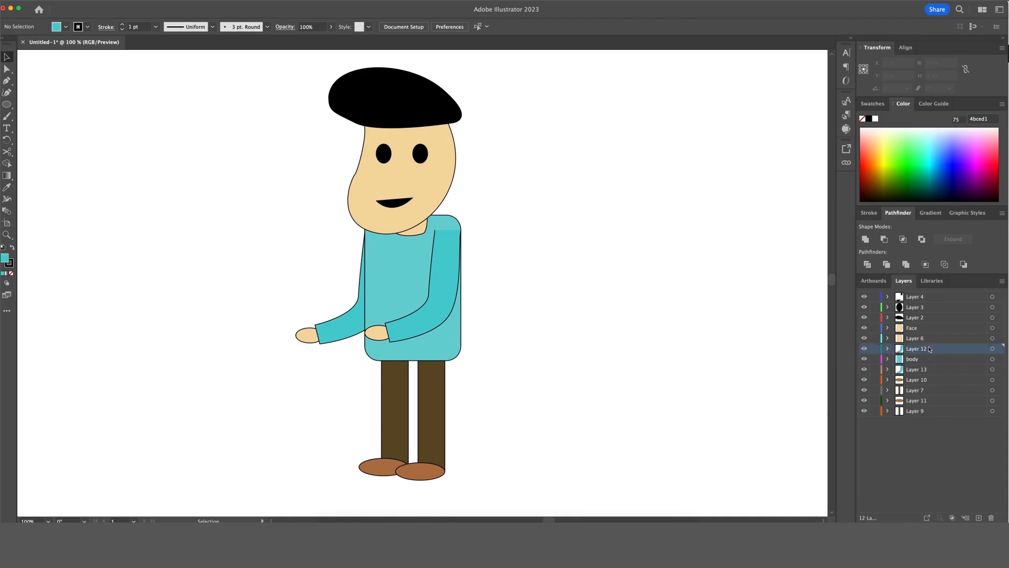
double_click(926, 350)
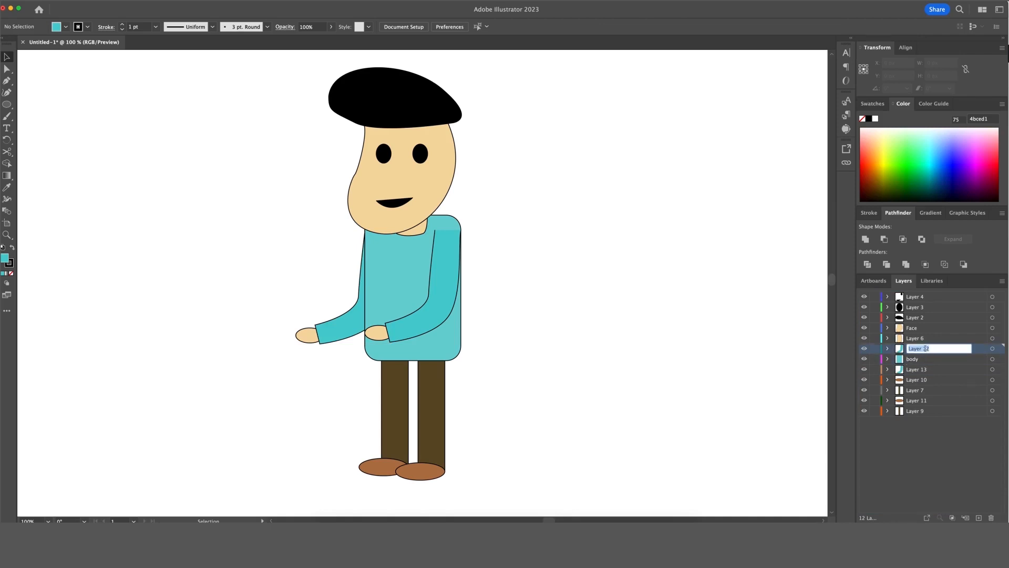
type("Larm")
key("Return")
left_click(925, 370)
double_click(925, 371)
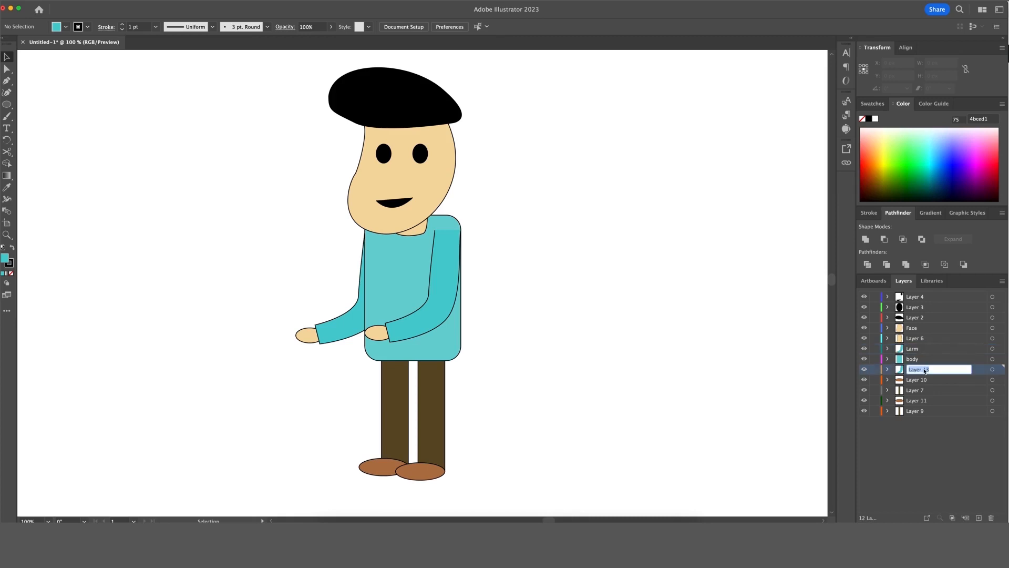
type("Rarm")
left_click(941, 430)
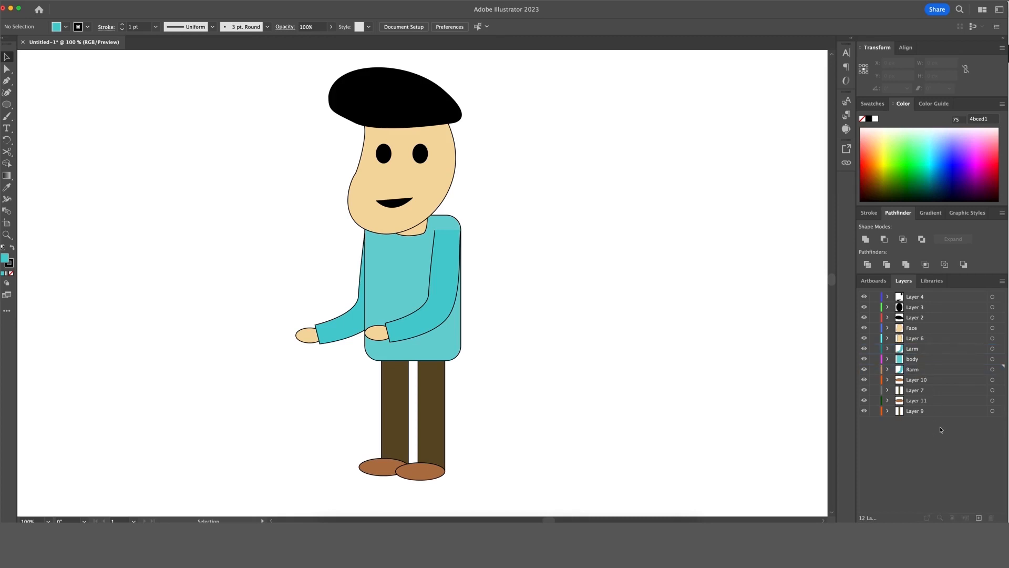
left_click(924, 381)
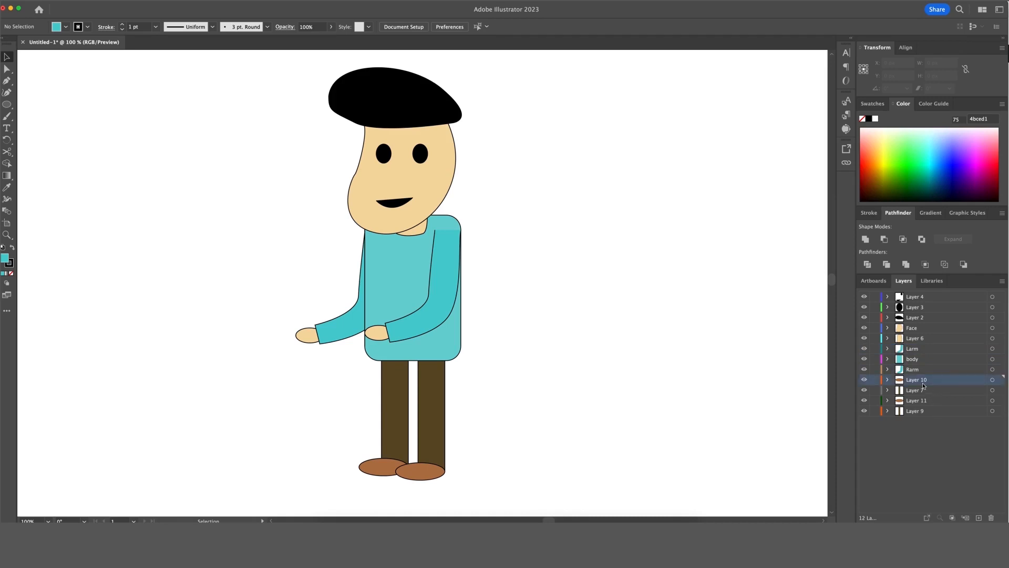
left_click(926, 298)
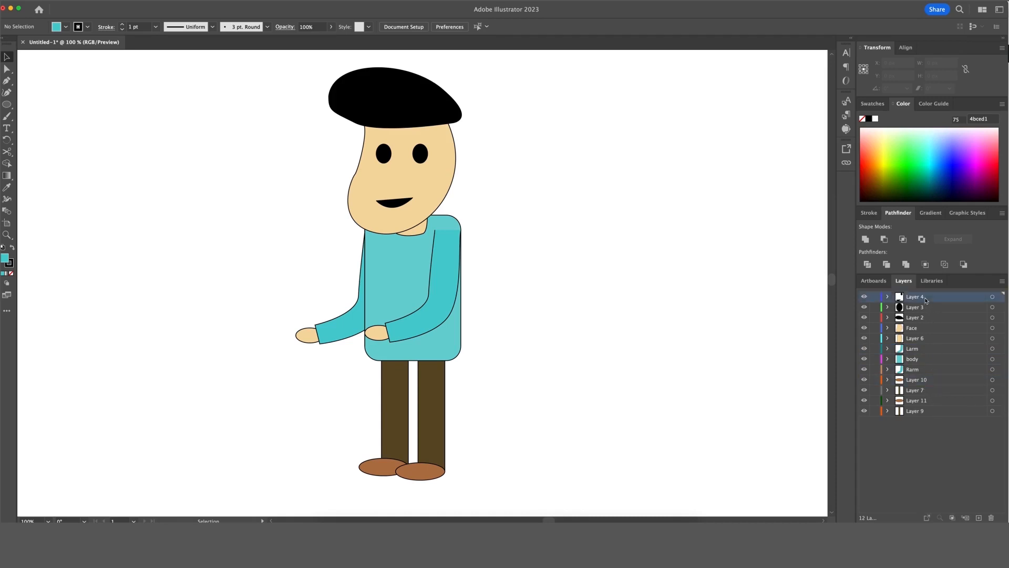
Show Layer 4's face details, then select the right eye with Direct Selection and cut it.
left_click(865, 297)
left_click(417, 164)
key("a")
left_click(419, 159)
key("Delete")
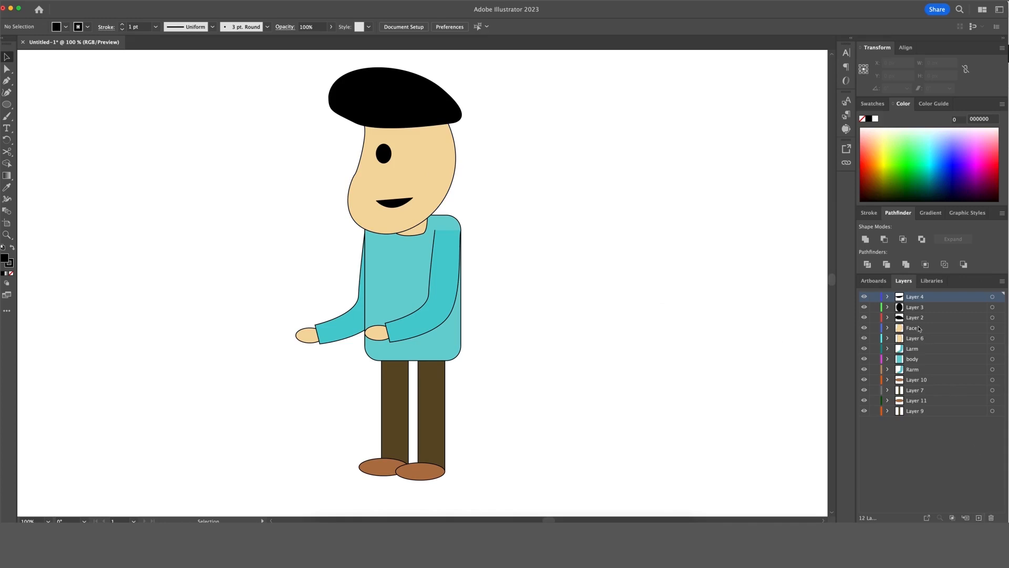
Paste the right eye onto a new layer above Layer 3 and move it beside the left eye.
left_click(919, 308)
left_click(865, 308)
left_click(865, 308)
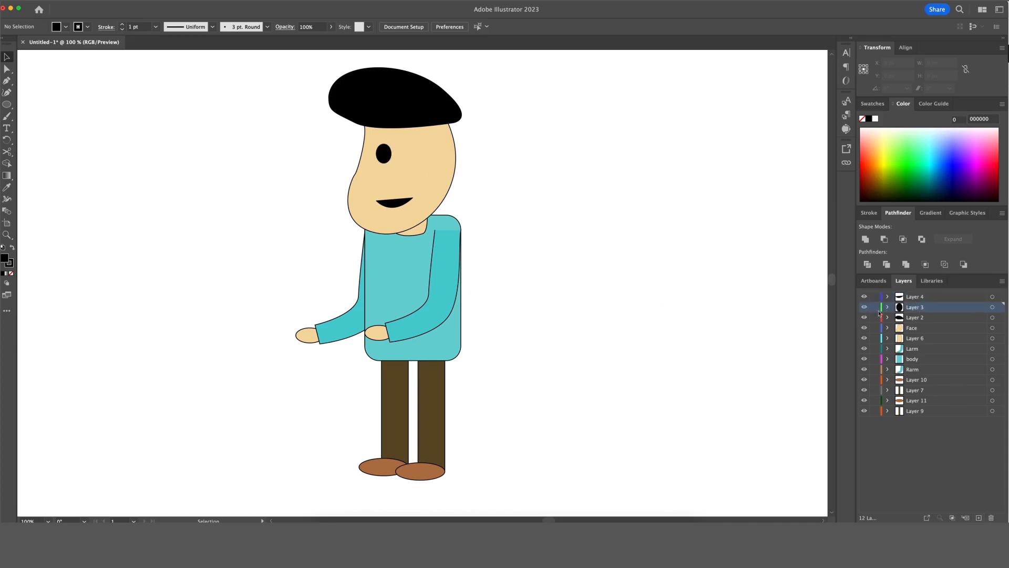
left_click(979, 518)
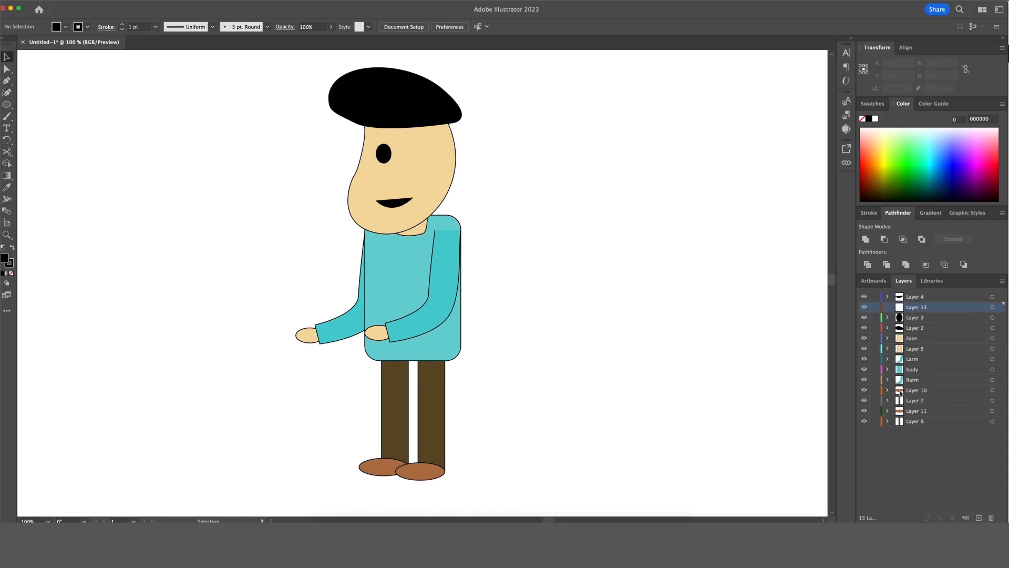
key("cmd+v")
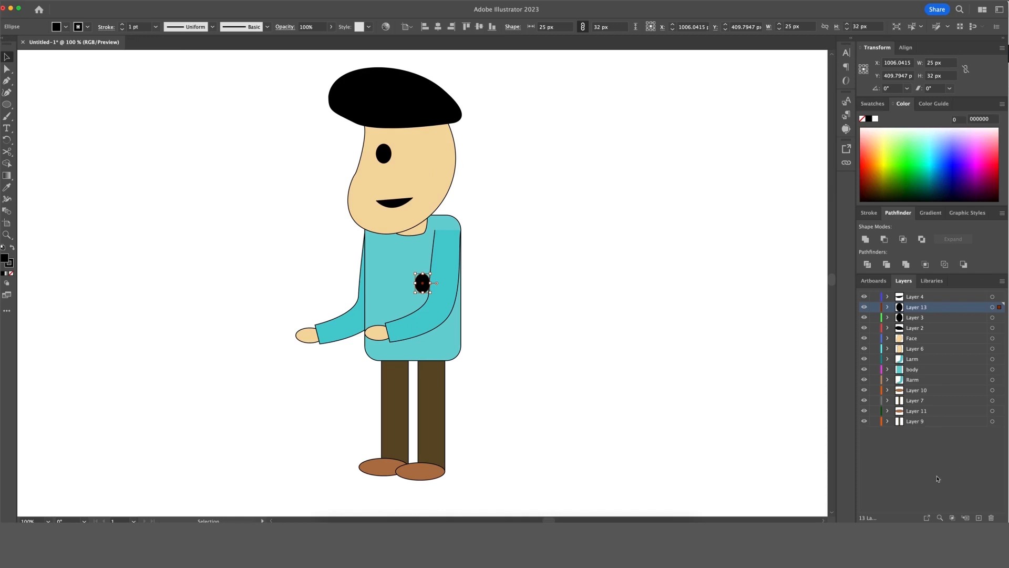
left_click(661, 372)
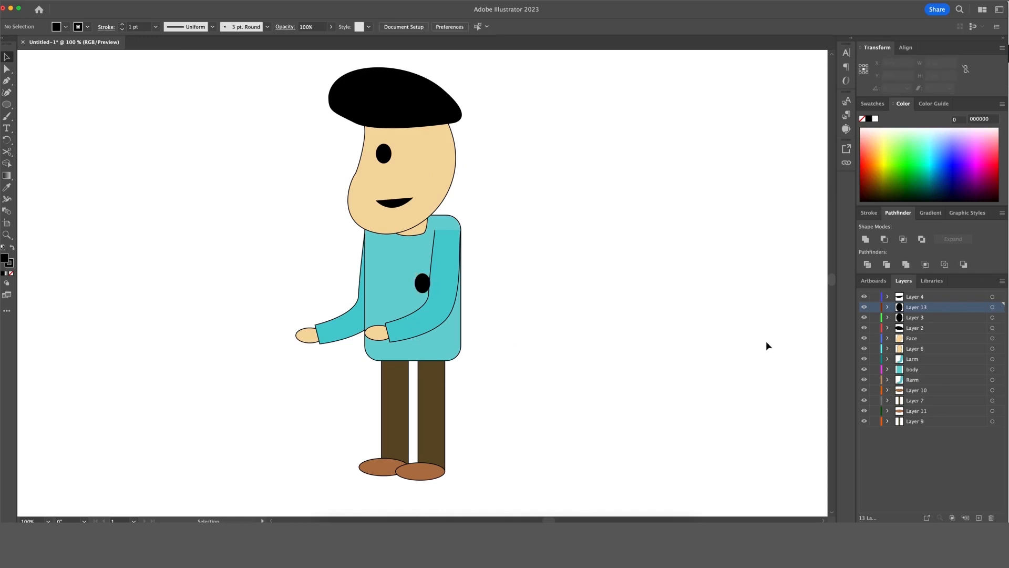
left_click_drag(423, 285, 423, 158)
left_click(545, 236)
key("super+minus")
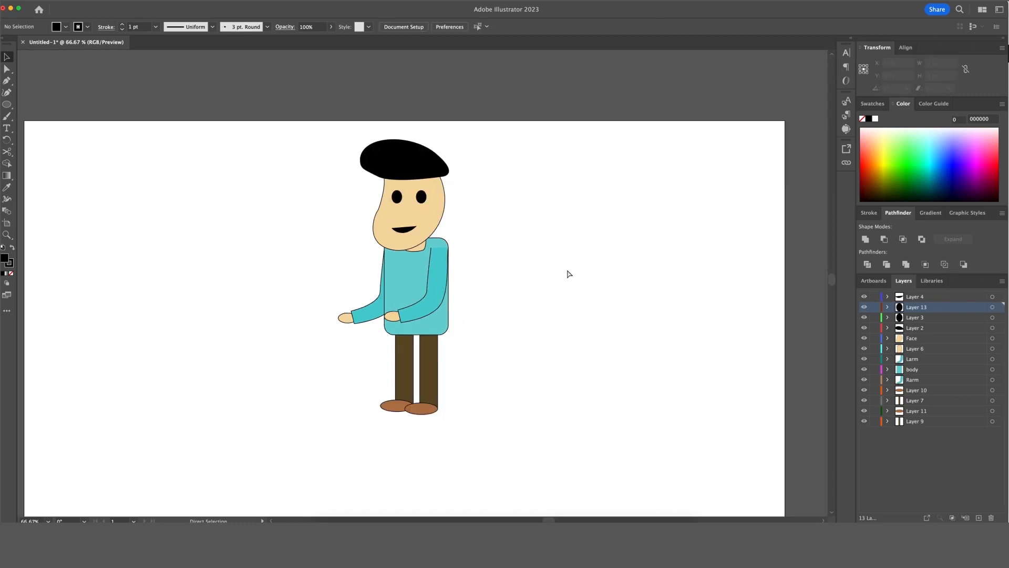
Select the whole character and choose to save the document on this computer, not the cloud.
left_click_drag(504, 160, 295, 417)
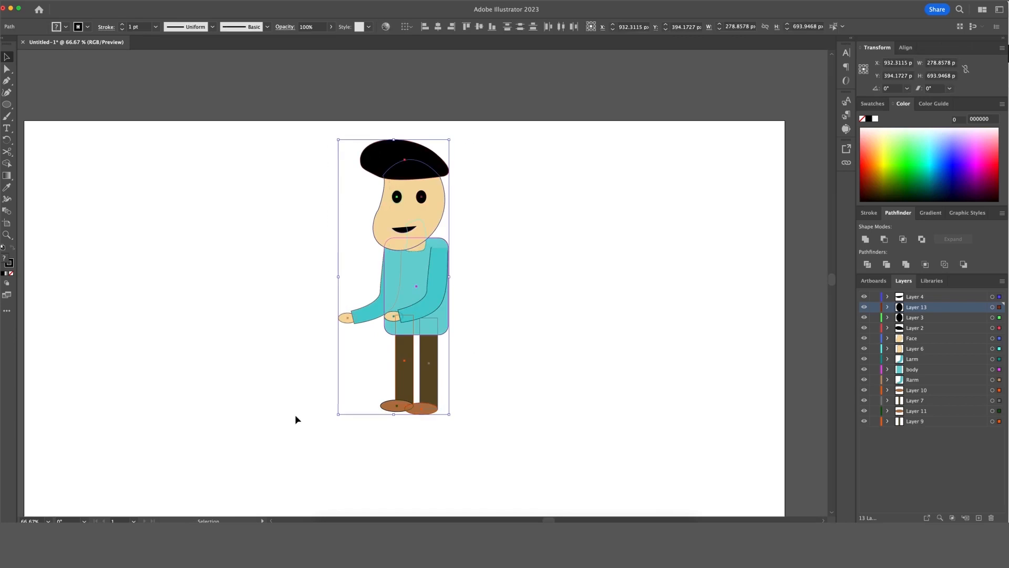
left_click(548, 334)
left_click_drag(536, 144, 336, 378)
key("super+s")
left_click(350, 397)
left_click(560, 365)
Save it as Rough Character.ai in the Practice folder with default Illustrator options.
left_click(377, 138)
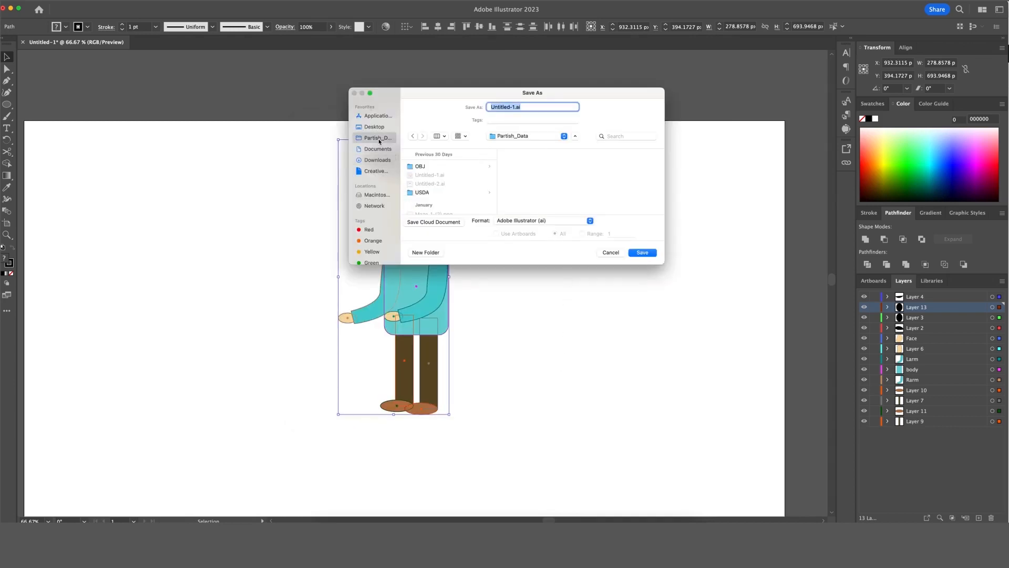
scroll(431, 189, "down", 3)
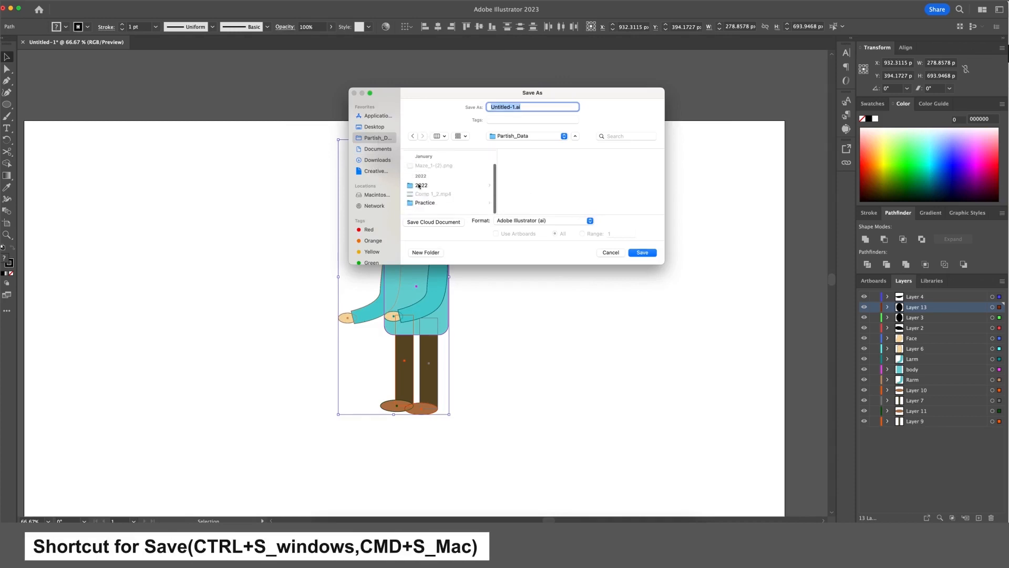
left_click(442, 204)
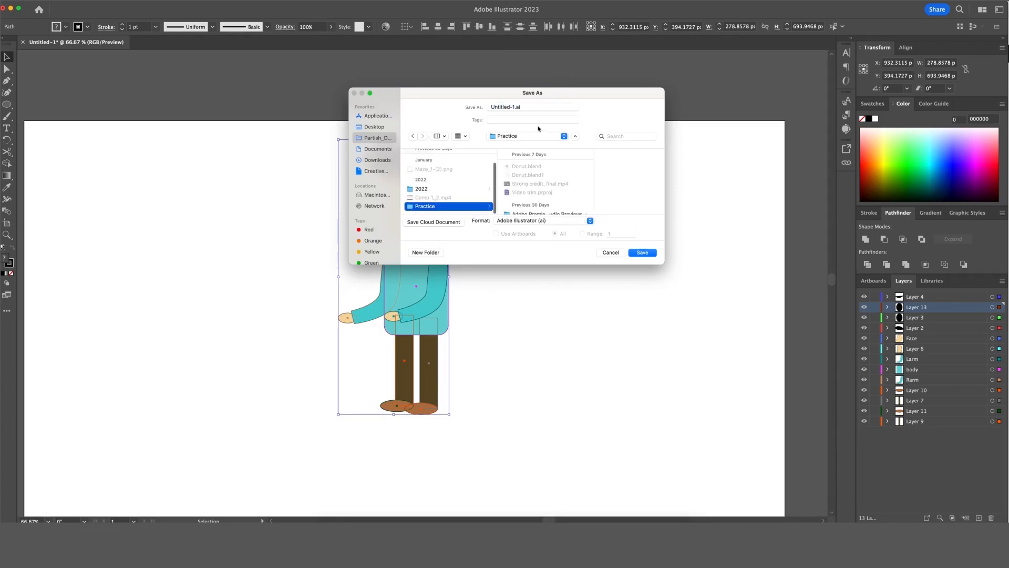
left_click_drag(517, 107, 470, 107)
type("Rough Ch")
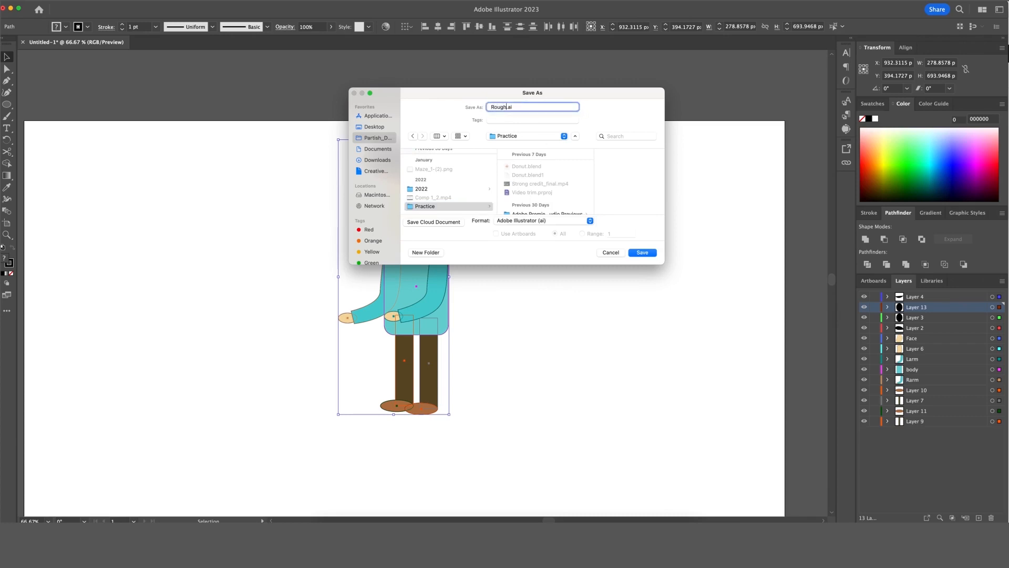
type("asacre")
key("BackSpace")
key("BackSpace")
type("r")
key("BackSpace")
type("ters")
key("BackSpace")
left_click(651, 254)
left_click(617, 404)
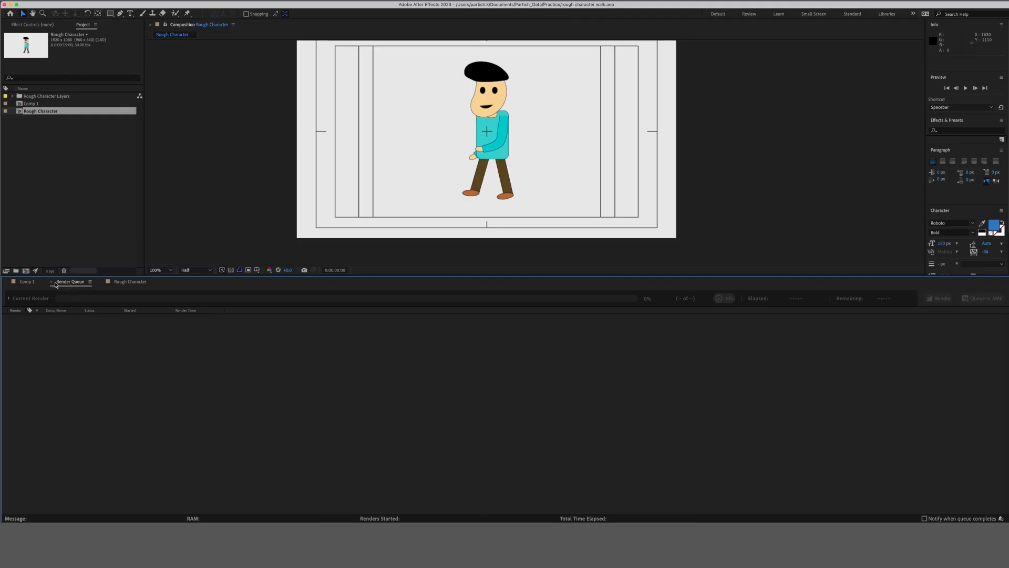
Switch to the Comp 1 timeline and open its Composition Settings from the viewer's context menu.
left_click(27, 282)
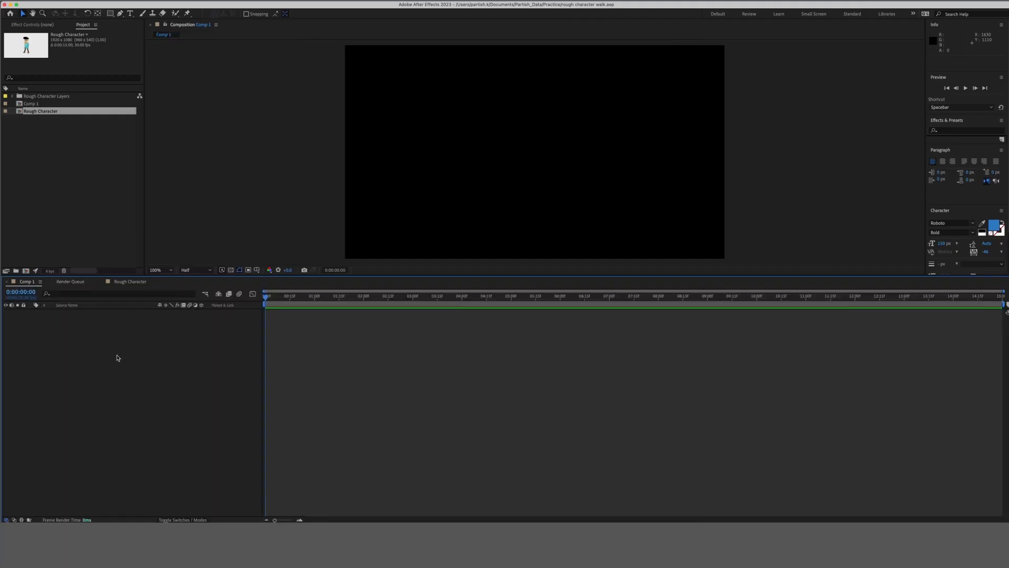
left_click(96, 202)
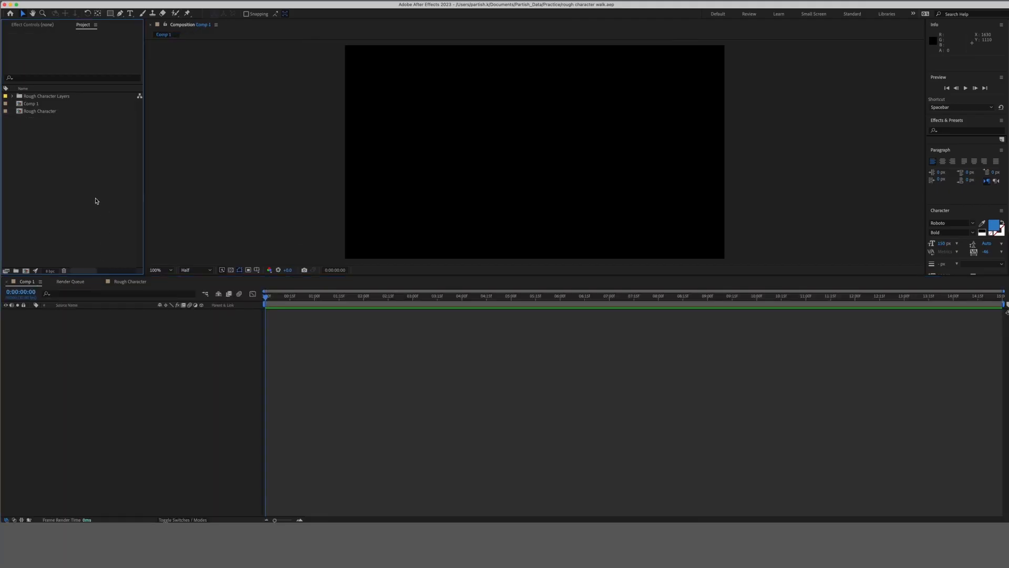
right_click(765, 162)
left_click(784, 181)
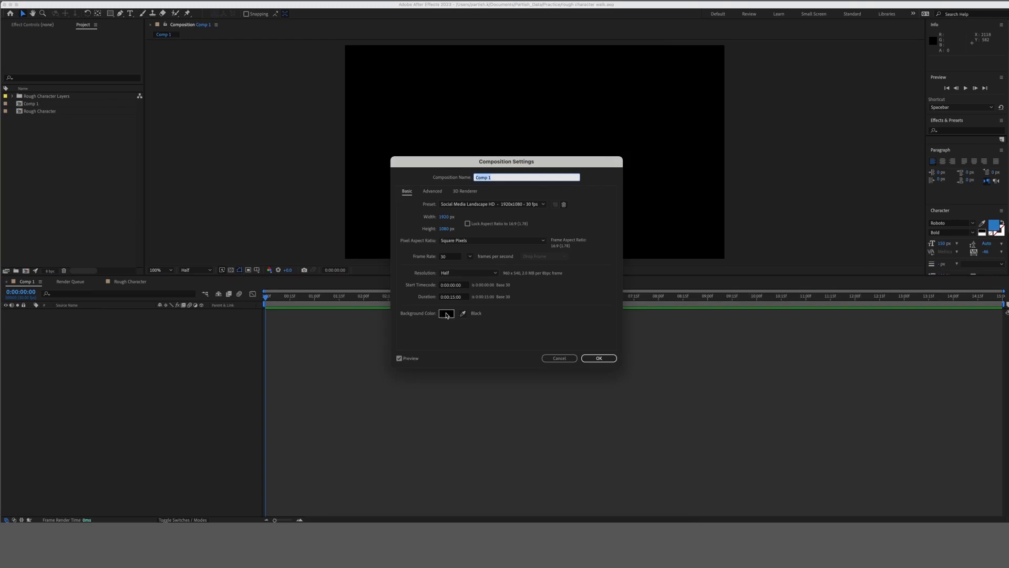
Confirm the white background for Comp 1 and switch to another application.
key("Return")
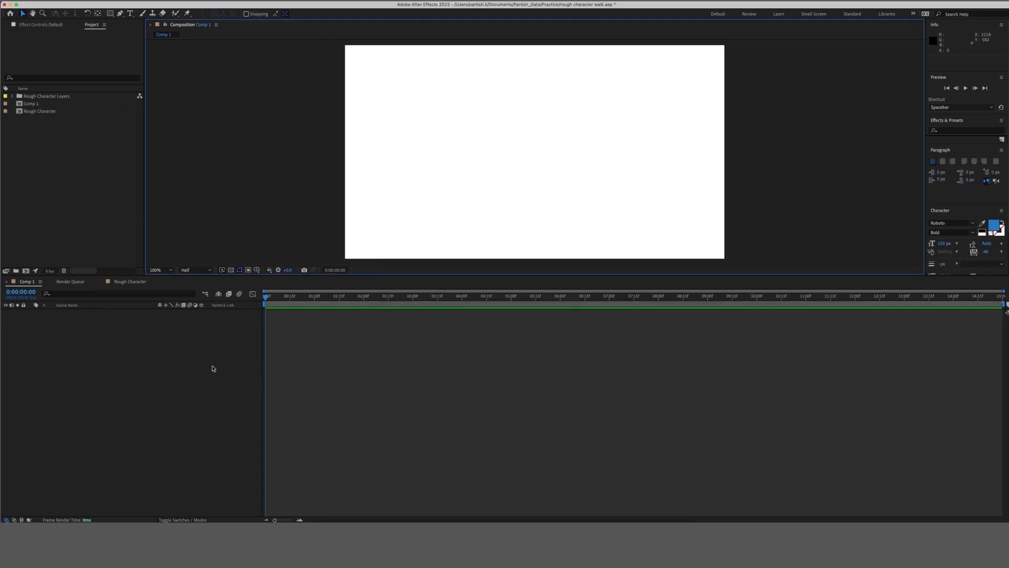
key("super+Tab")
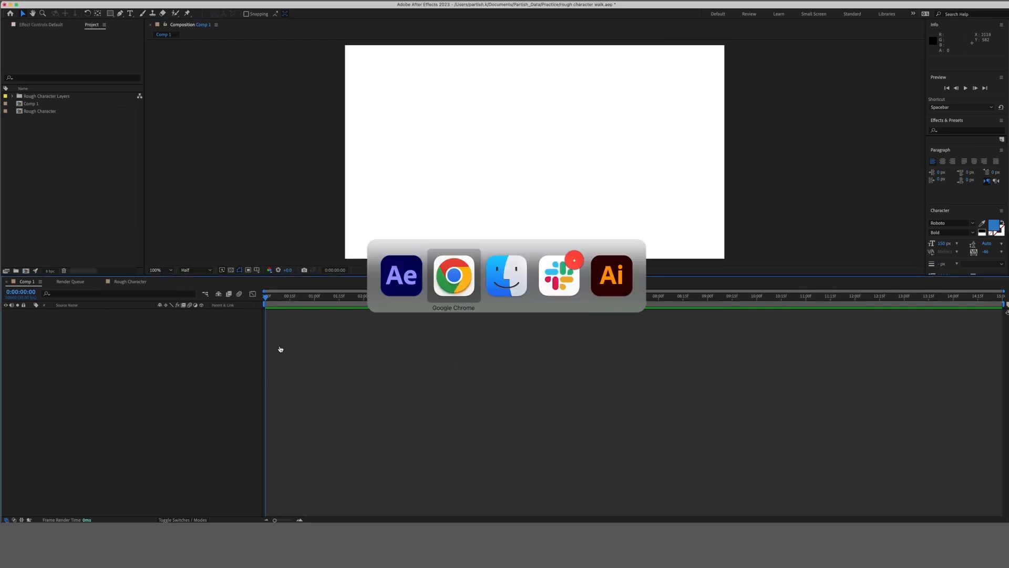
Drag Rough Character.ai from Partish_Data > Practice in Finder into After Effects.
left_click(507, 275)
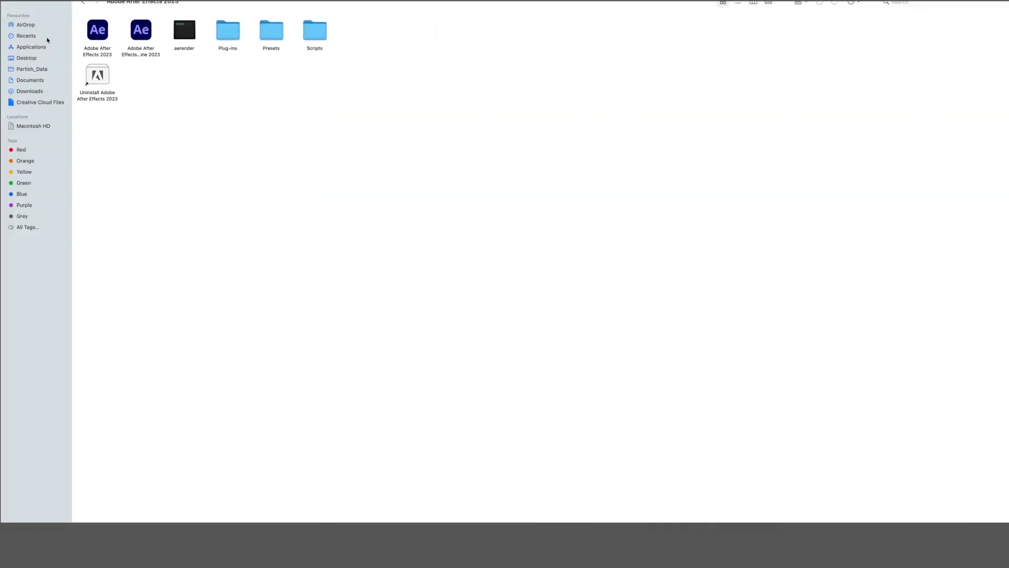
left_click(36, 70)
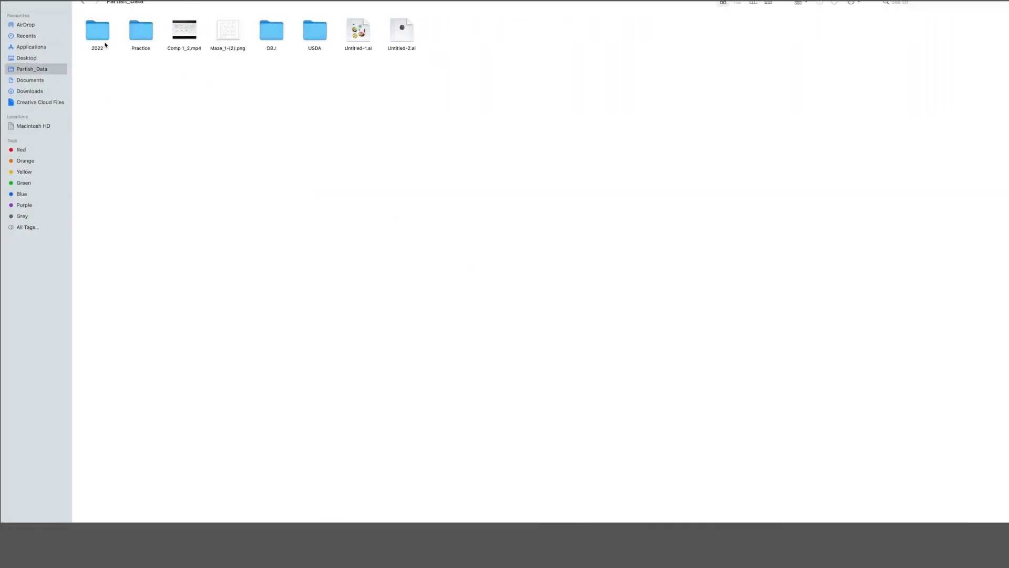
left_click(134, 34)
key("super+Down")
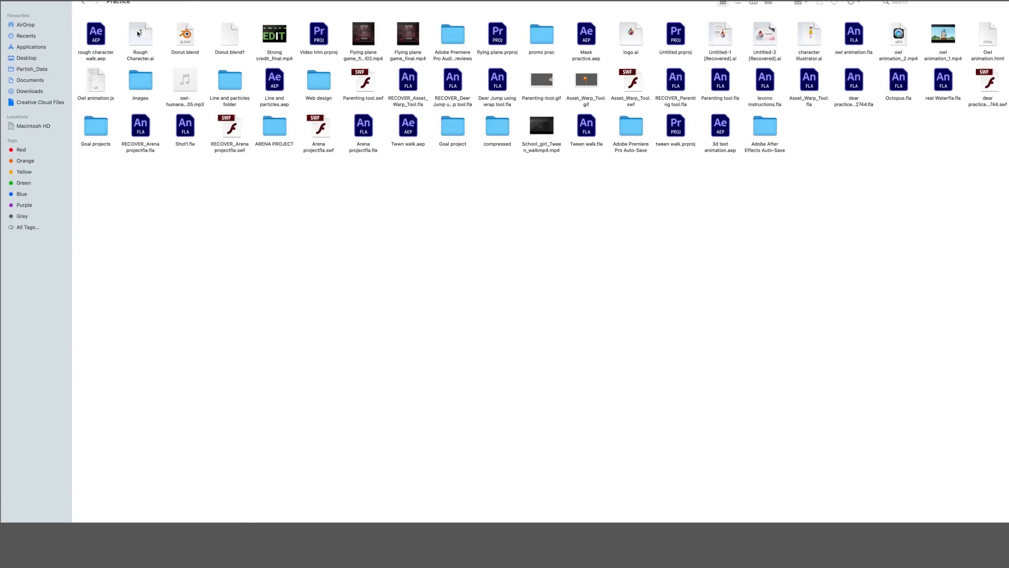
left_click_drag(146, 46, 49, 182)
key("super+Tab")
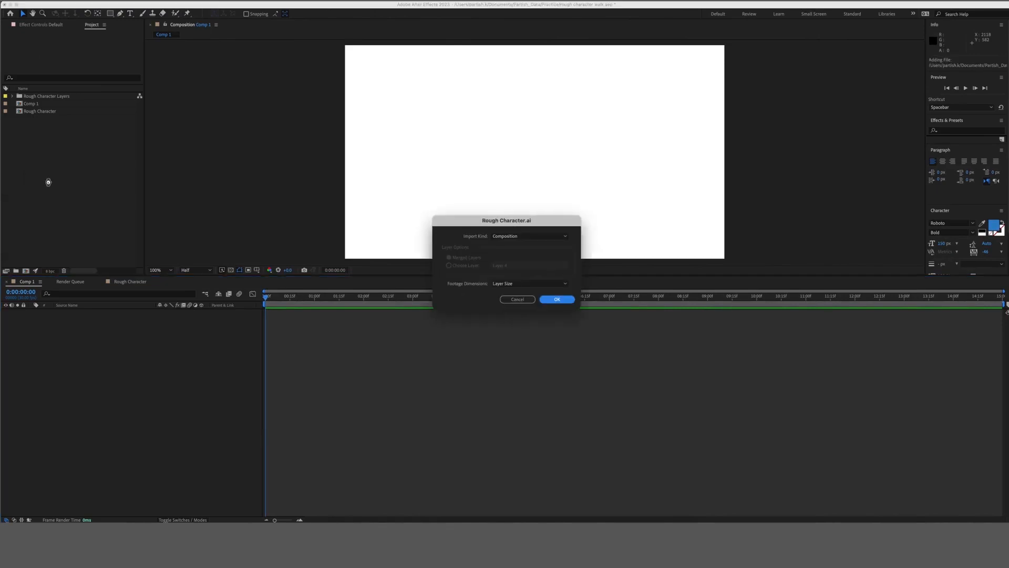
Import Rough Character.ai as a Composition.
left_click(529, 236)
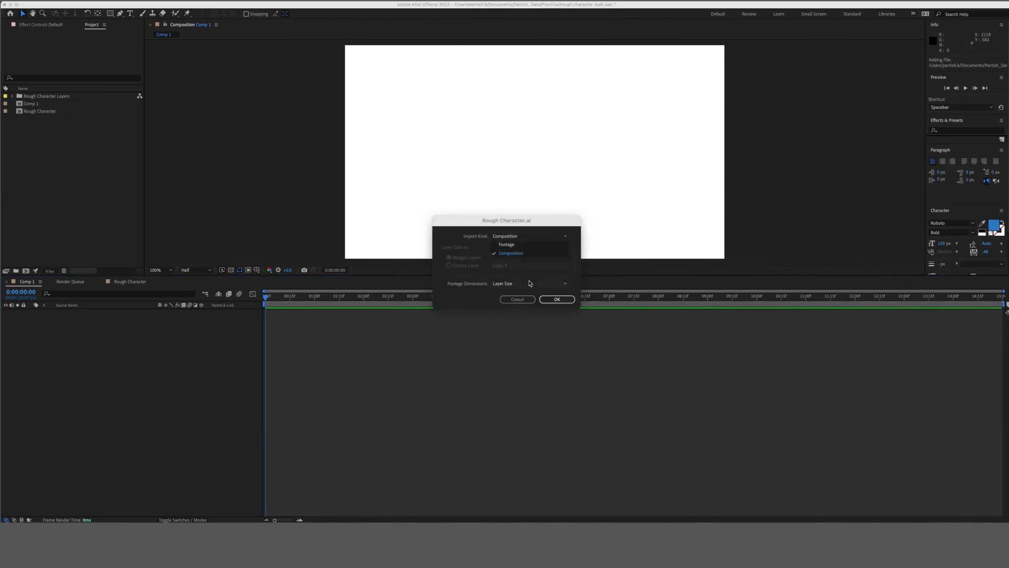
left_click(544, 275)
left_click(556, 302)
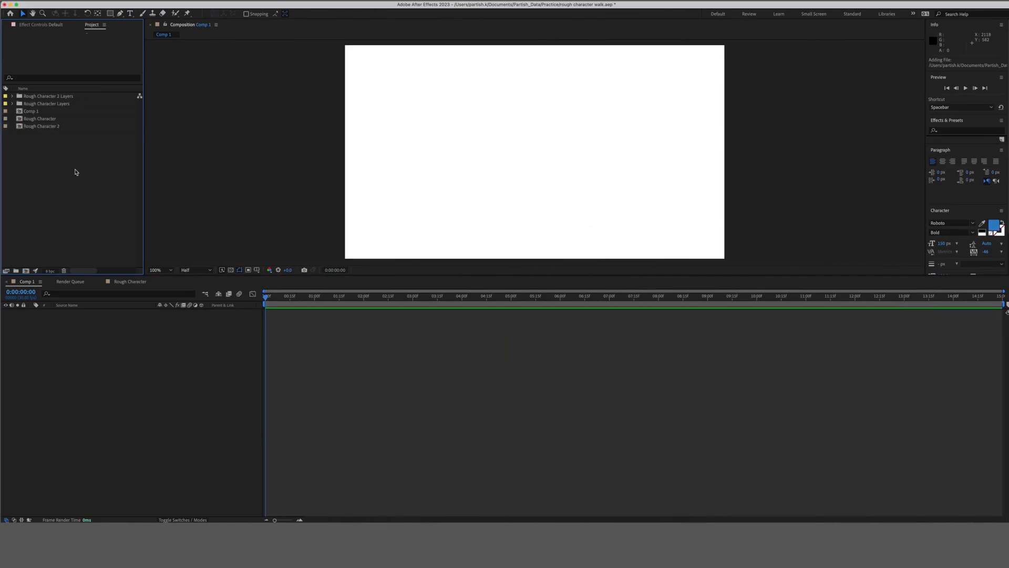
Give Rough Character 2 a white (ffffff) background, then view the Rough Character comp.
double_click(41, 127)
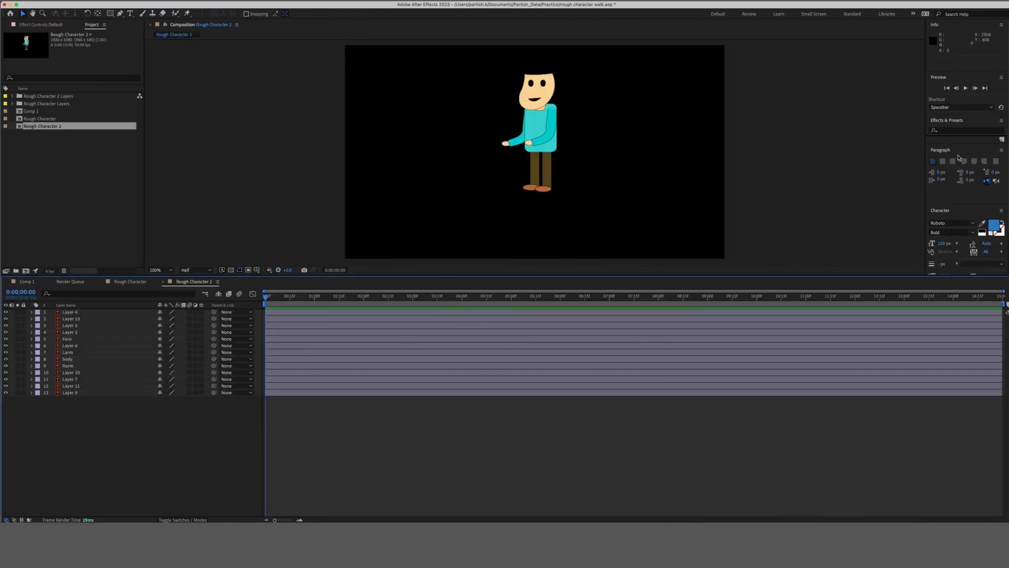
right_click(781, 126)
left_click(812, 144)
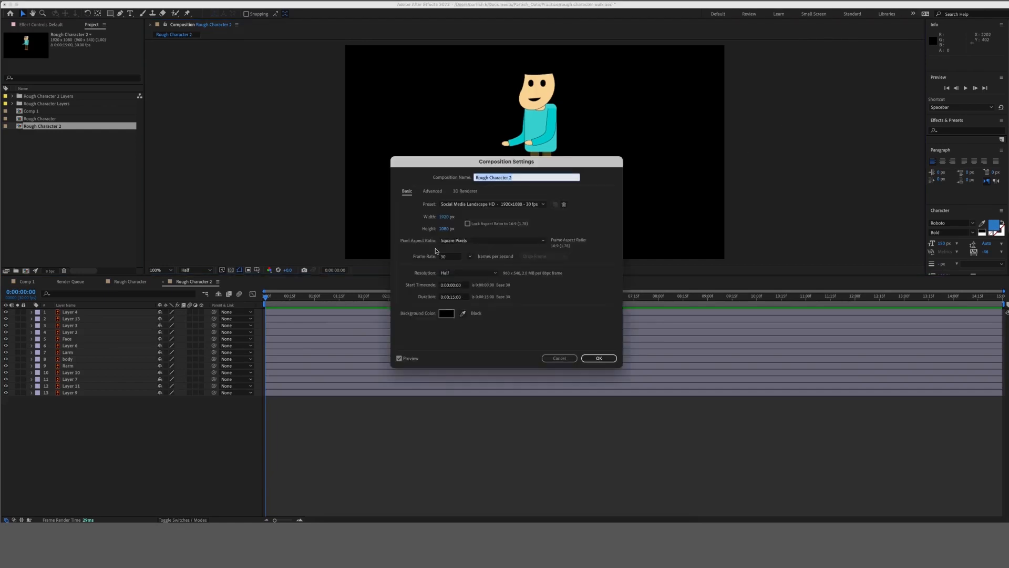
left_click(446, 314)
type("ffffff")
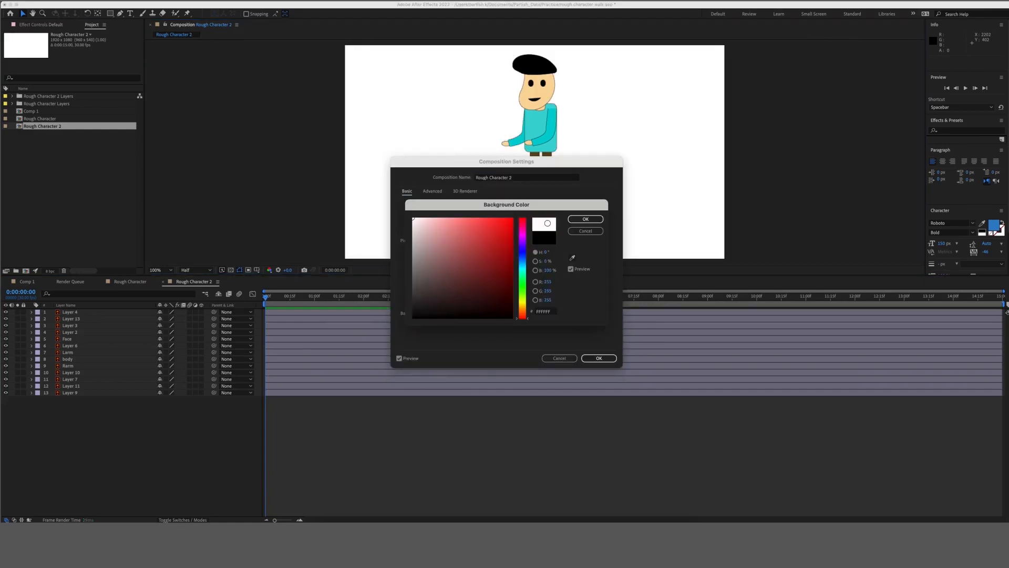
left_click(586, 219)
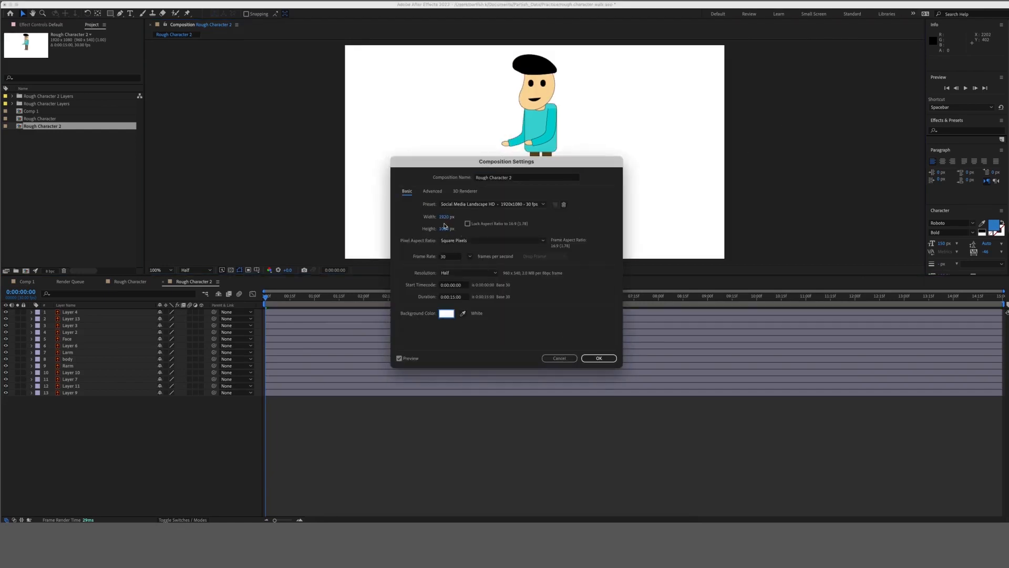
left_click(599, 358)
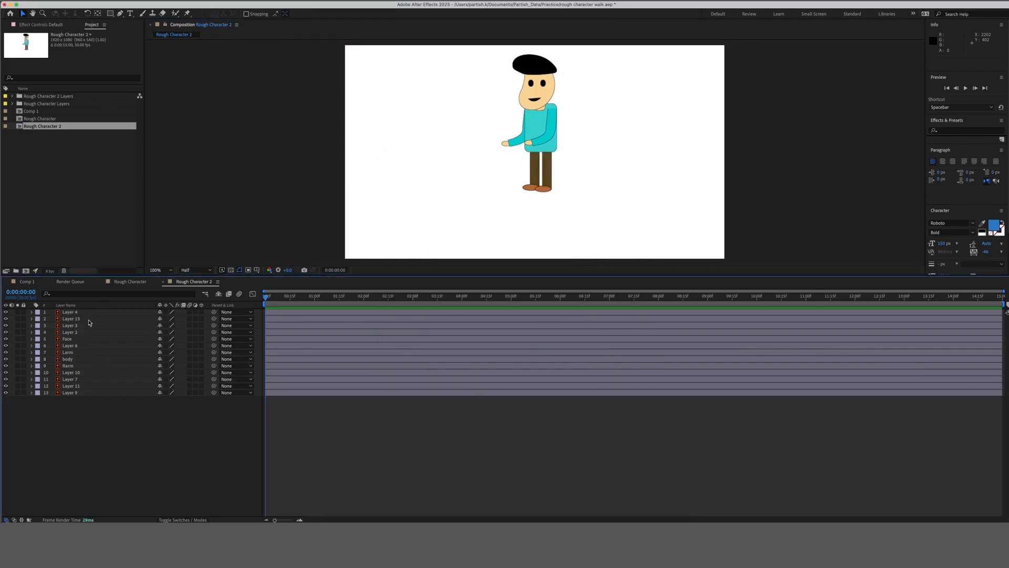
left_click(129, 282)
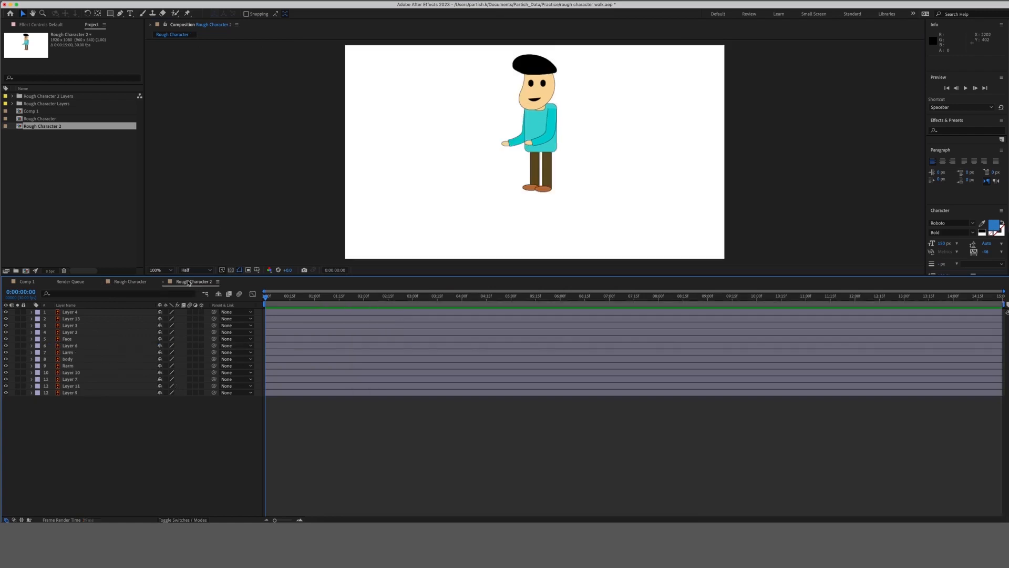
Select all 13 layers in Rough Character 2, nudge them down with Shift+Down, then deselect.
left_click(190, 283)
left_click_drag(119, 409, 134, 316)
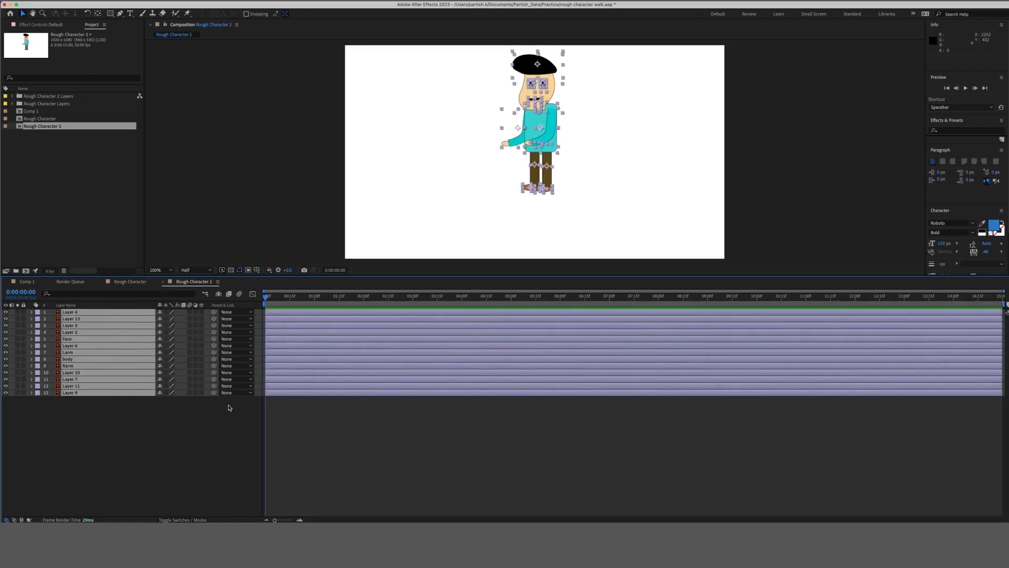
key("shift+Down")
key("shift+Down")
key("shift+Down")
key("shift+Down")
key("shift+Down")
key("shift+Down")
key("shift+Down")
key("shift+Down")
key("shift+Down")
key("shift+Down")
key("shift+Down")
key("shift+Down")
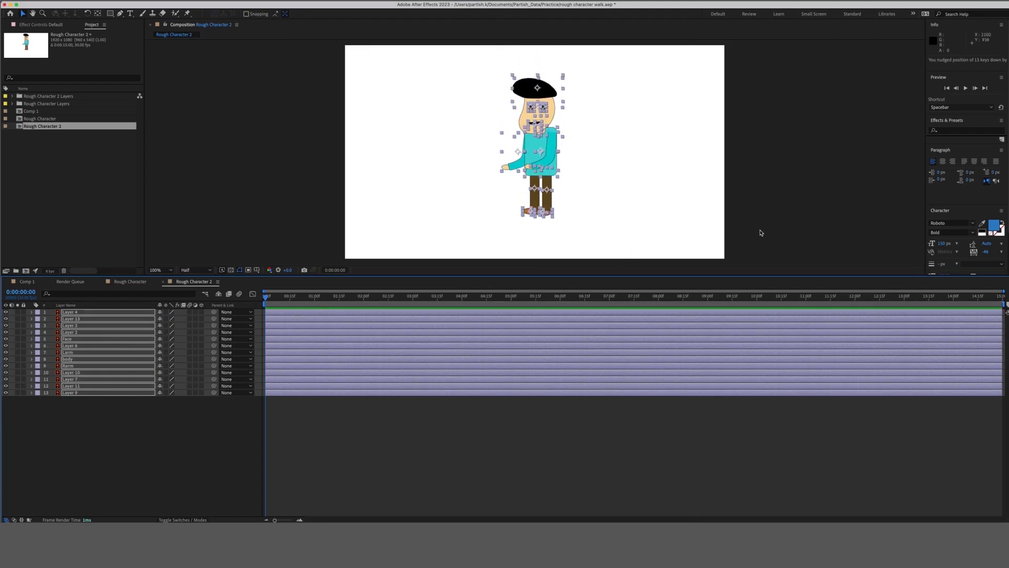
left_click(140, 491)
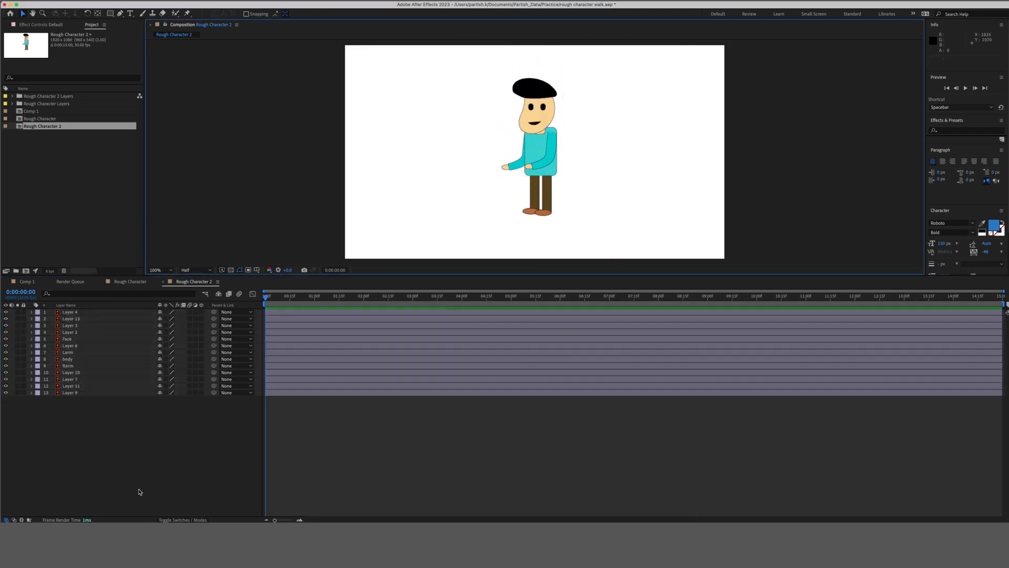
left_click(88, 319)
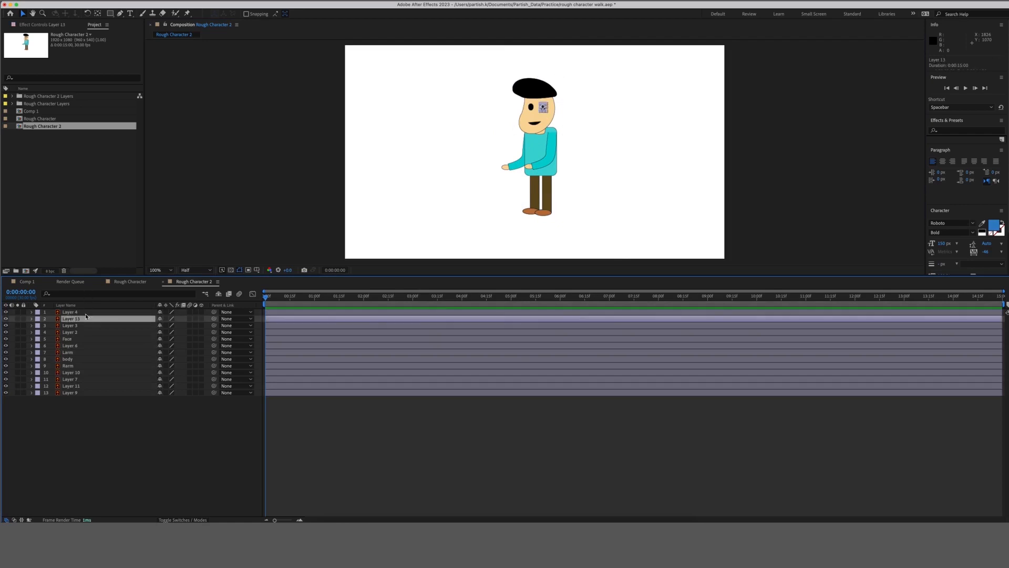
Click through Layers 4, 13, 2, 3 and Face to identify each body part.
left_click(88, 313)
left_click(85, 319)
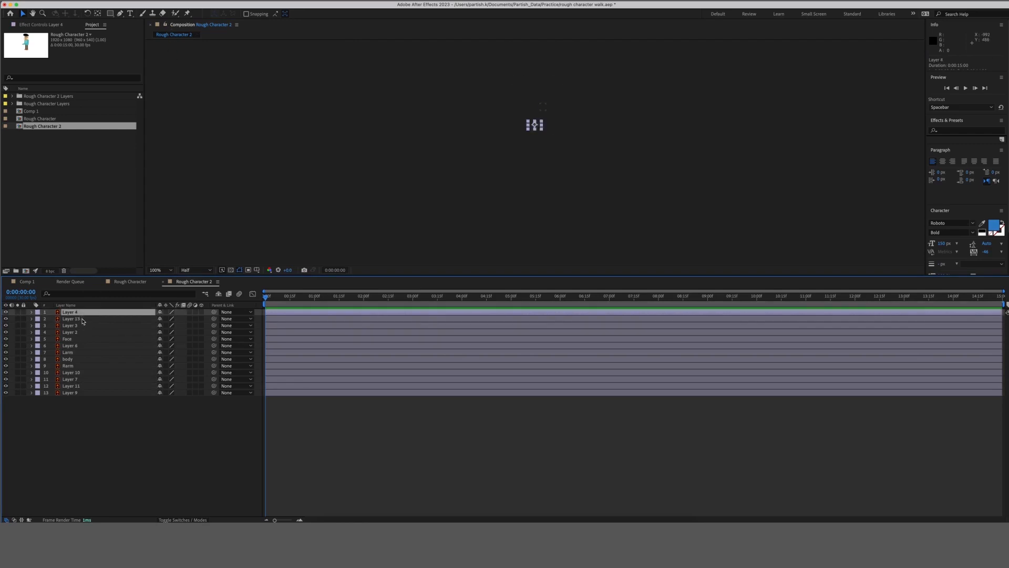
left_click(85, 428)
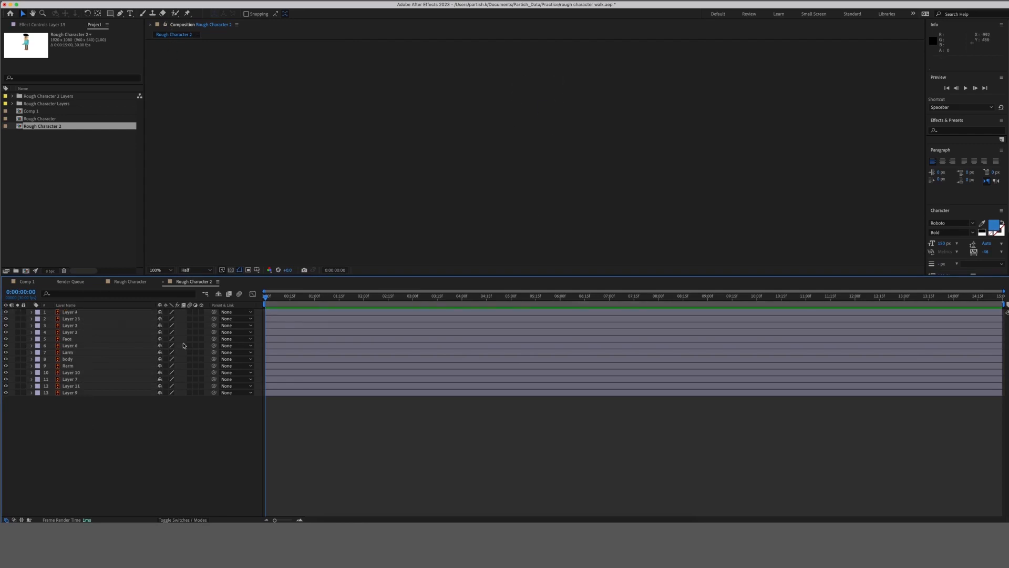
left_click(173, 38)
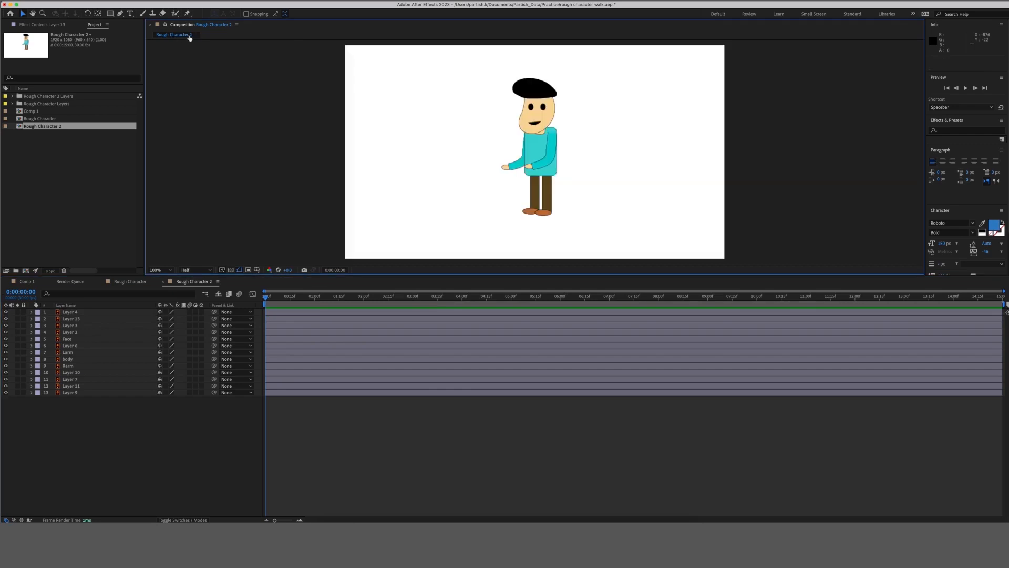
left_click(126, 414)
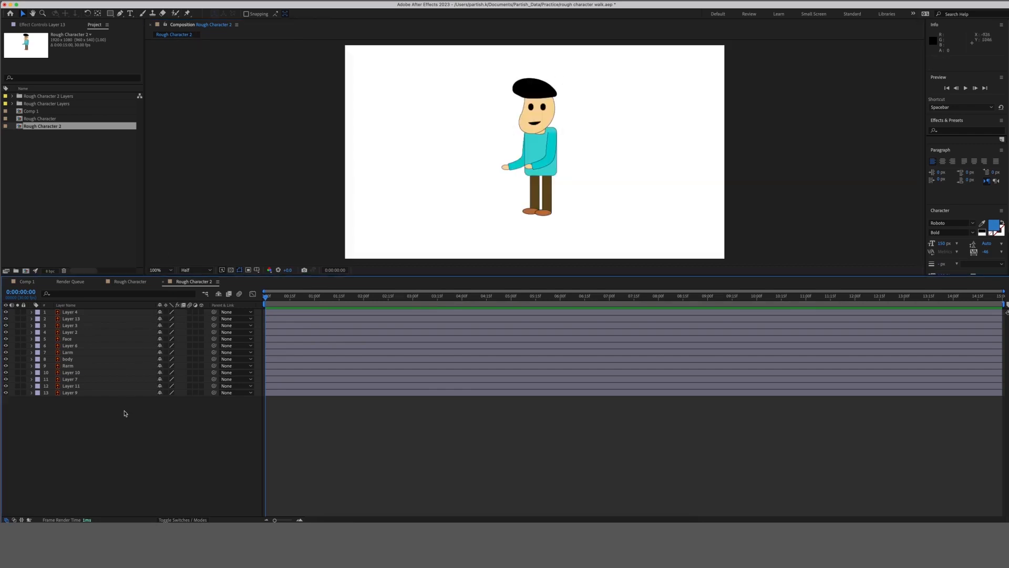
left_click(88, 313)
left_click(88, 335)
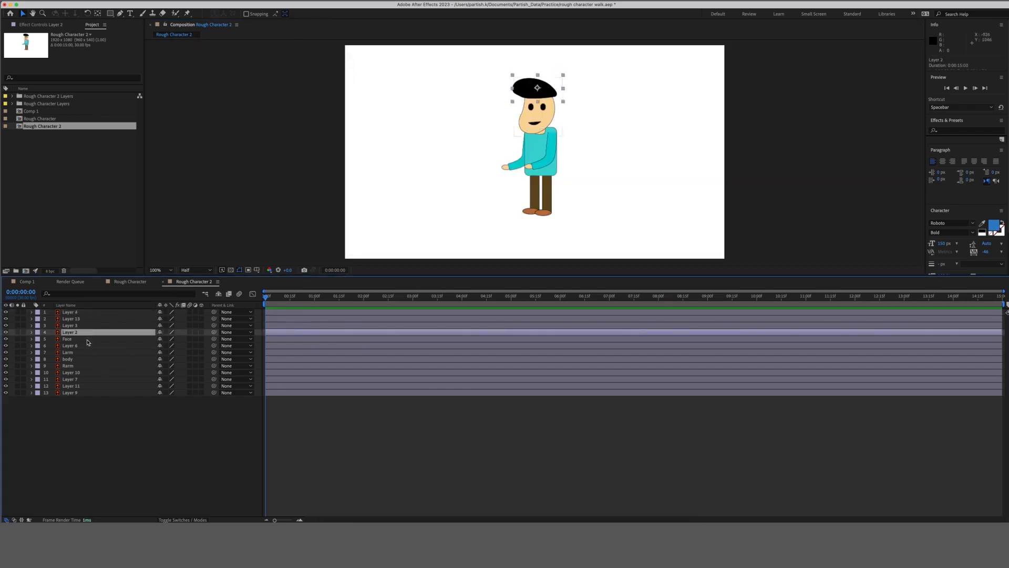
left_click(89, 340)
left_click(91, 315)
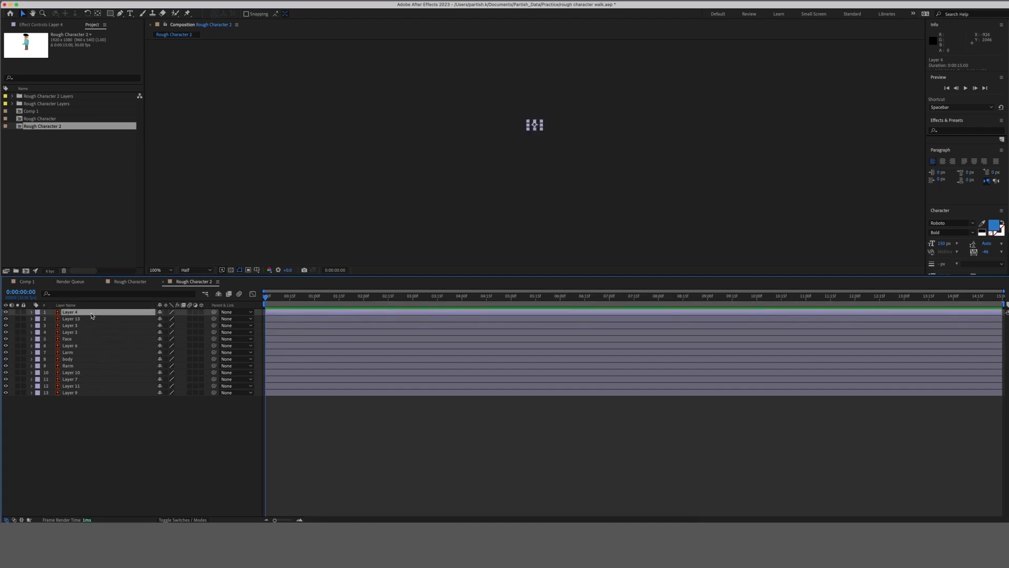
left_click(88, 327)
left_click(92, 320)
left_click(91, 313)
left_click(87, 341)
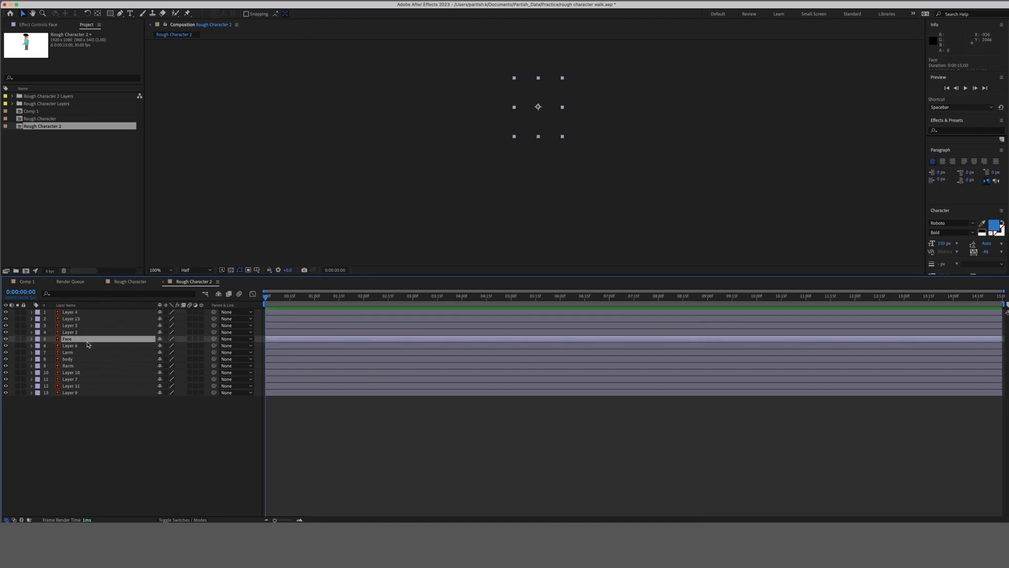
left_click(90, 333)
left_click(178, 38)
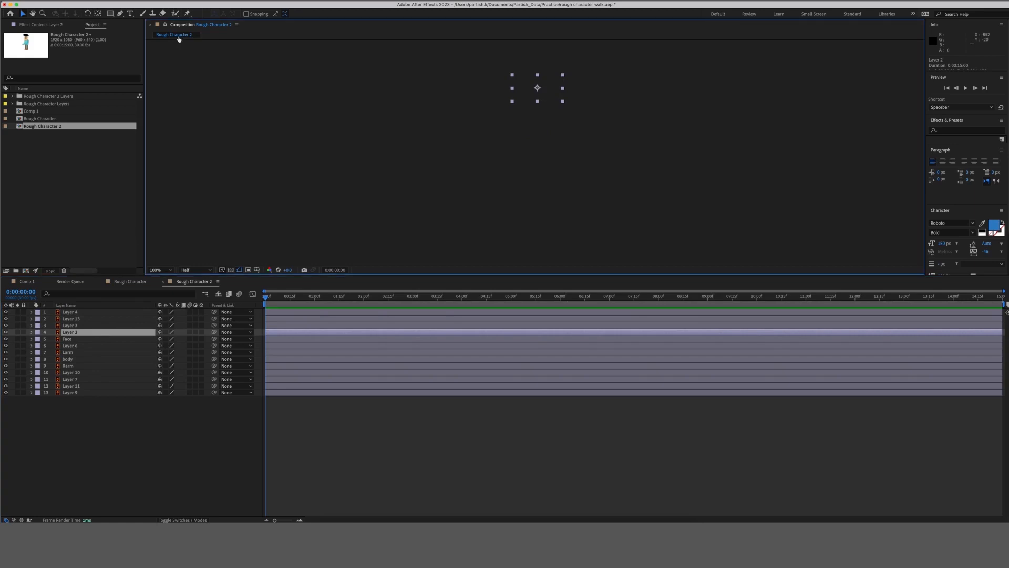
Dismiss the mini flowchart and select the five head layers, Layer 4 through Face.
key("Tab")
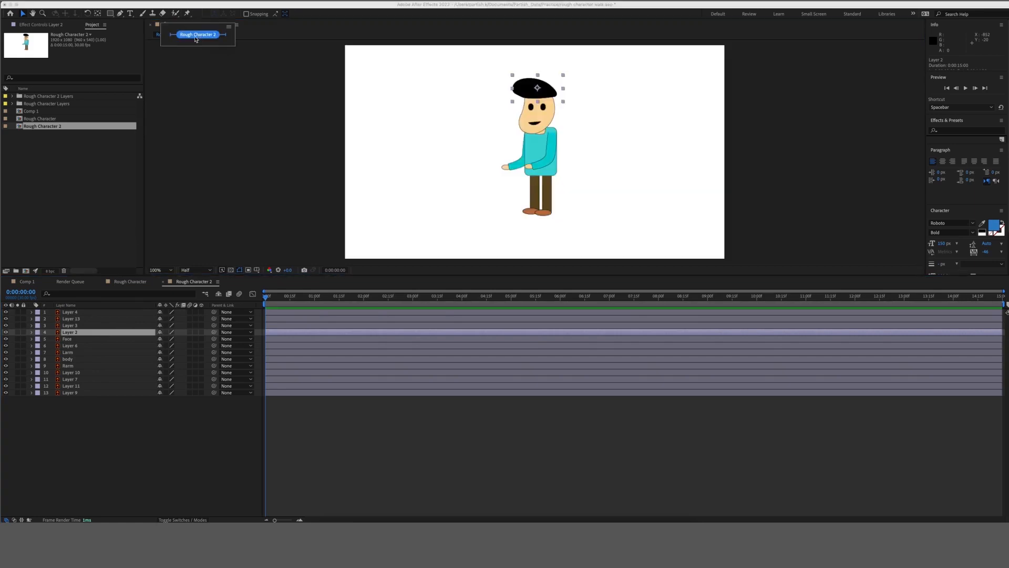
left_click(195, 39)
left_click(107, 418)
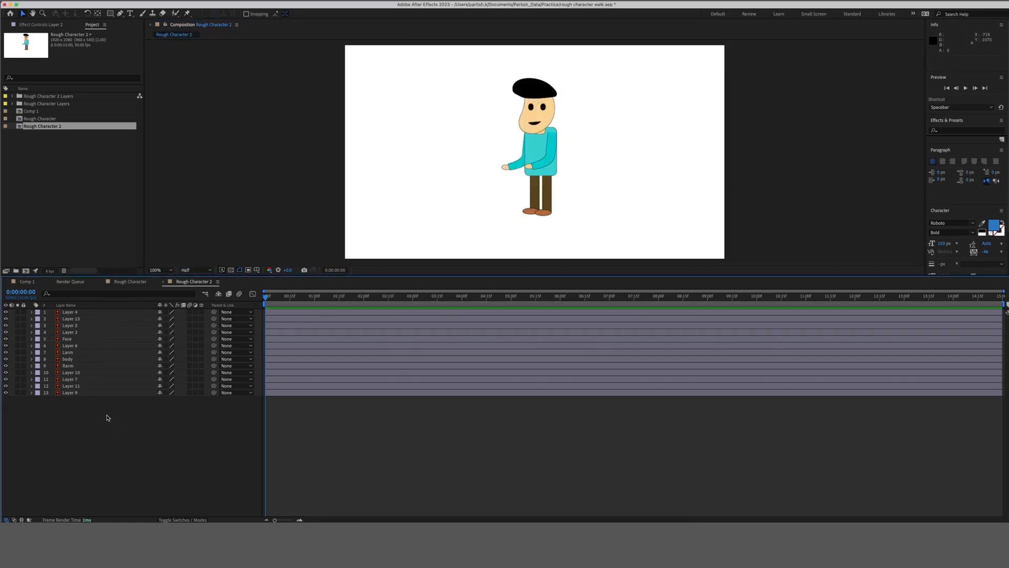
left_click(98, 314)
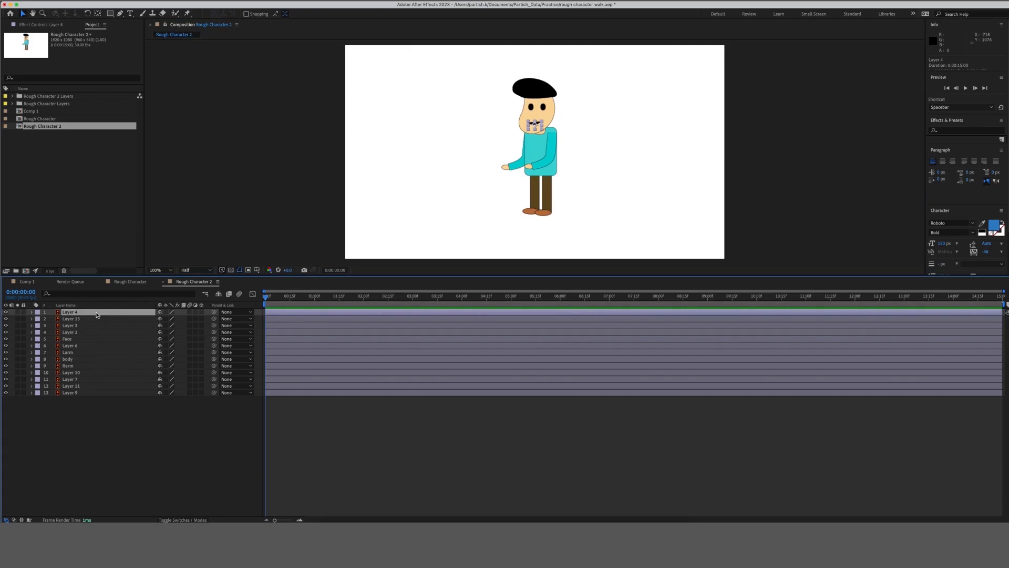
left_click(88, 340, "shift")
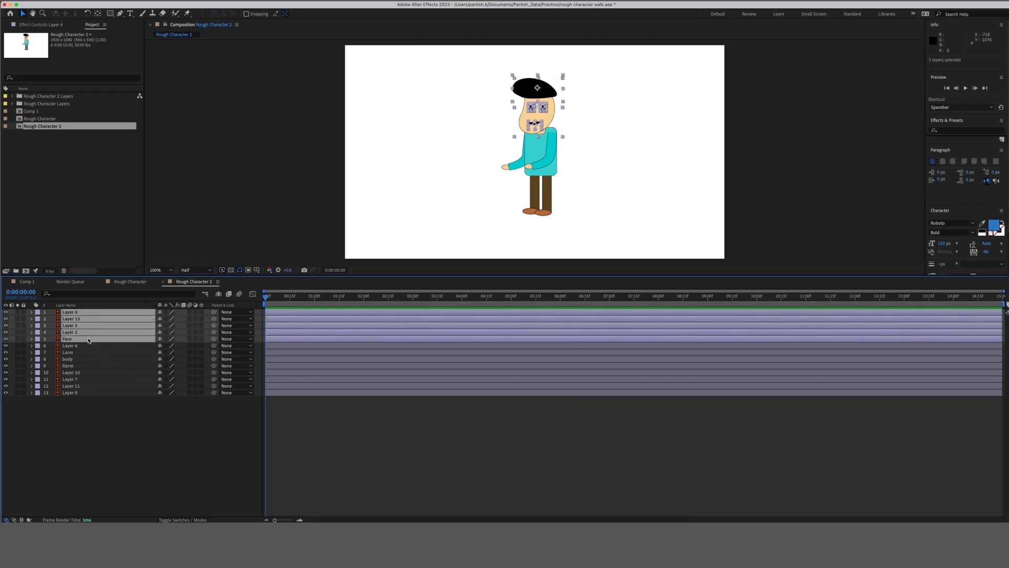
Pre-compose the five head layers into a comp named HEAD, then select Layer 6.
right_click(96, 329)
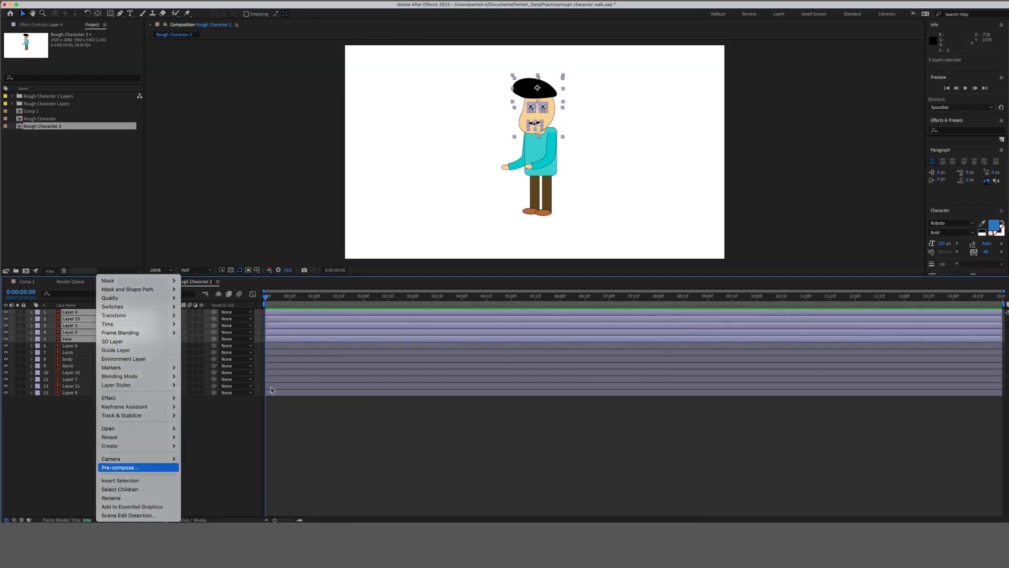
left_click(126, 467)
type("HE")
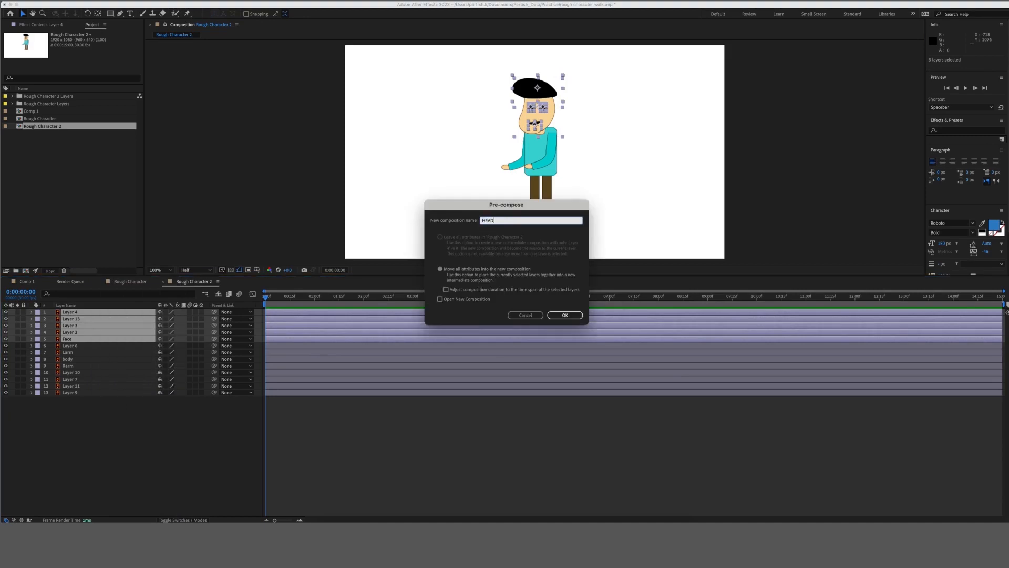
type("AD")
key("Return")
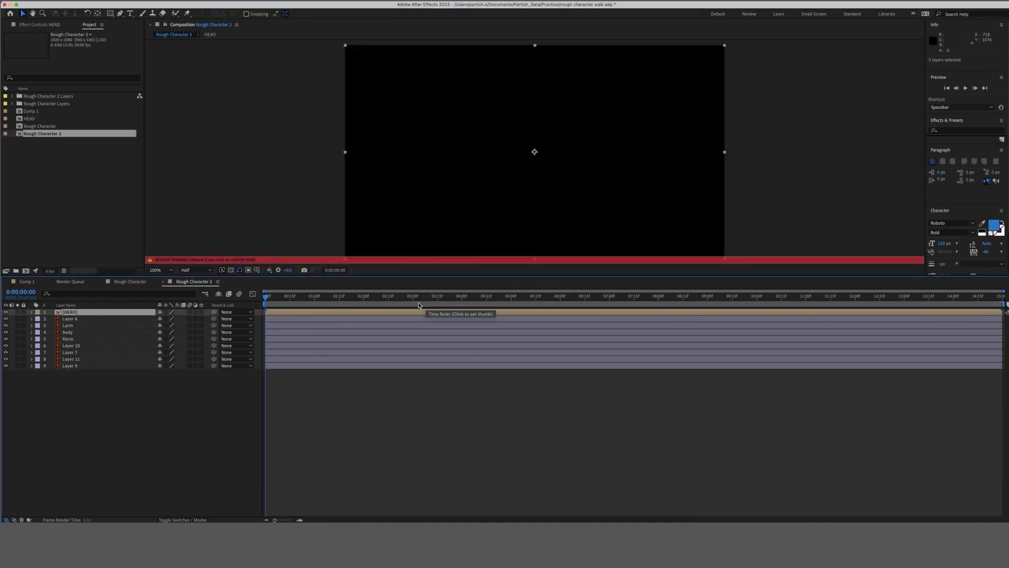
key("Caps_Lock")
left_click(136, 389)
left_click(114, 313)
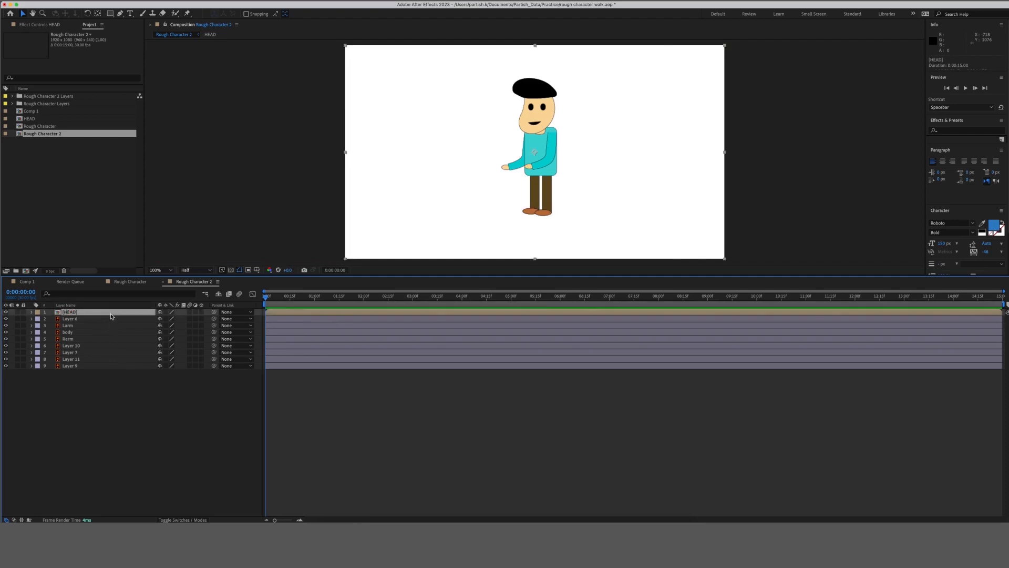
left_click(107, 320)
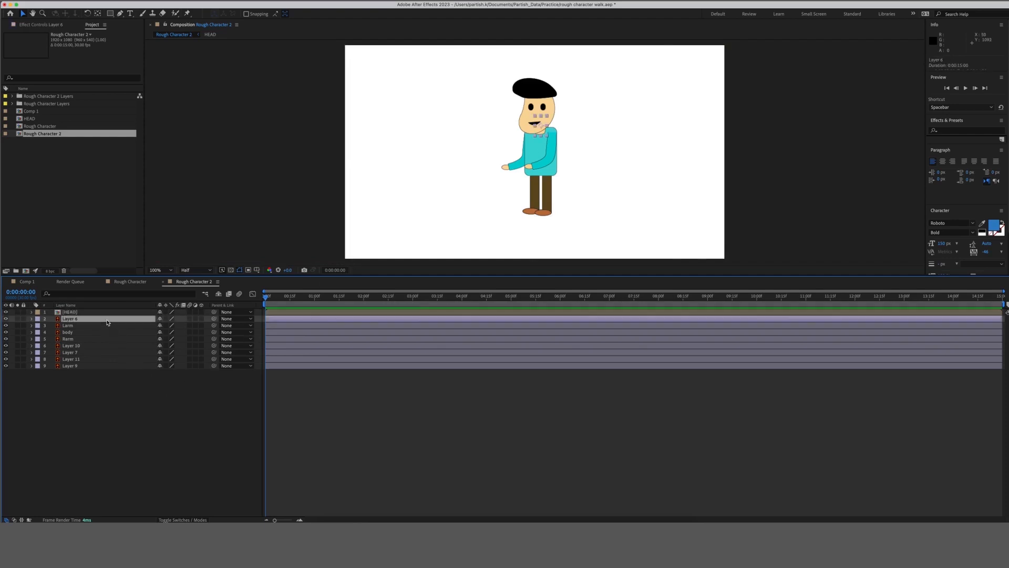
Rename Layer 6 to neck.
right_click(108, 323)
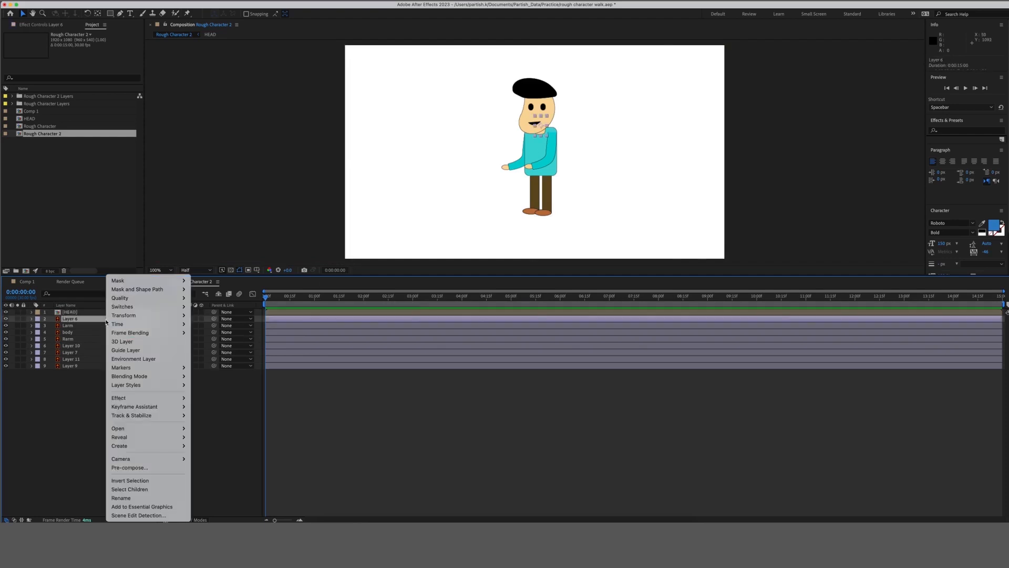
left_click(146, 501)
type("neck")
key("Return")
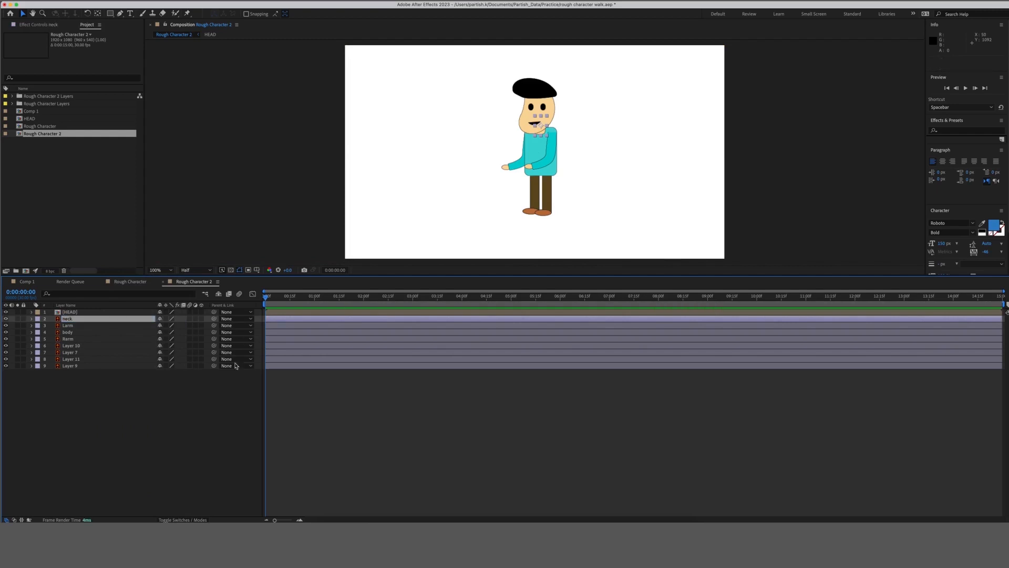
Identify the Larm, body and Rarm layers, then rename Layer 10 to R_foot.
left_click(112, 327)
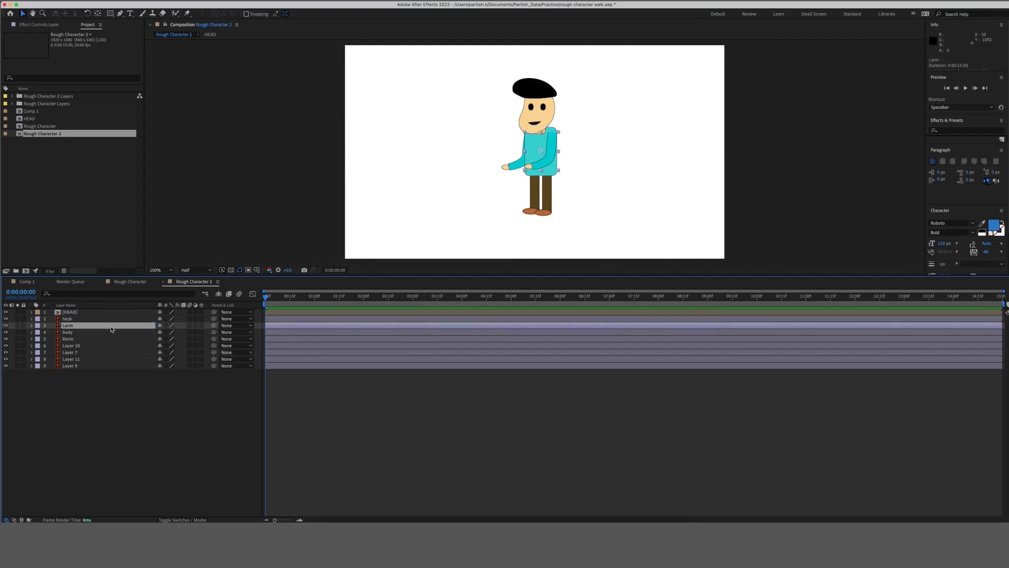
left_click(100, 334)
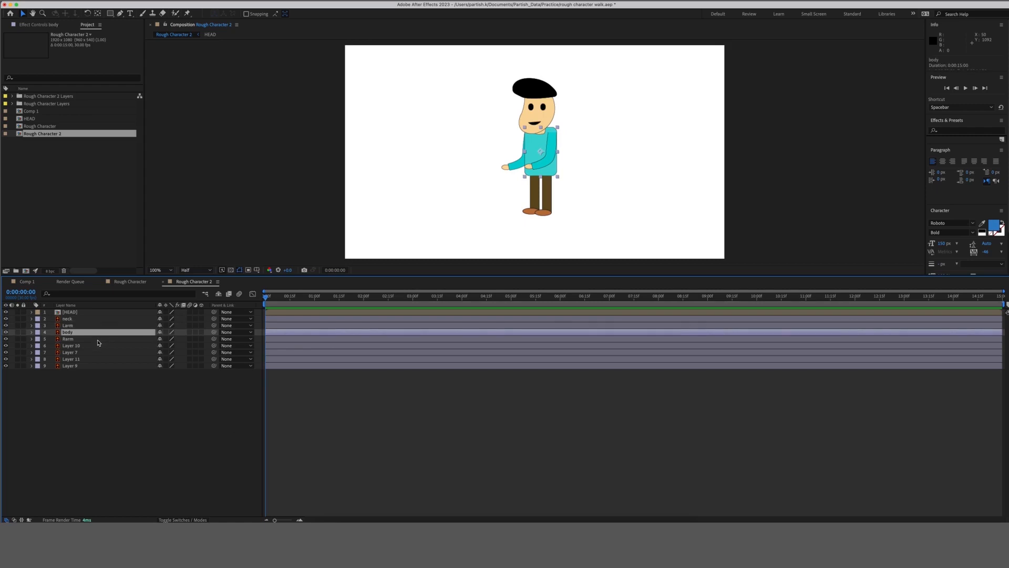
left_click(144, 376)
left_click(104, 333)
left_click(103, 325)
left_click(103, 332)
left_click(99, 339)
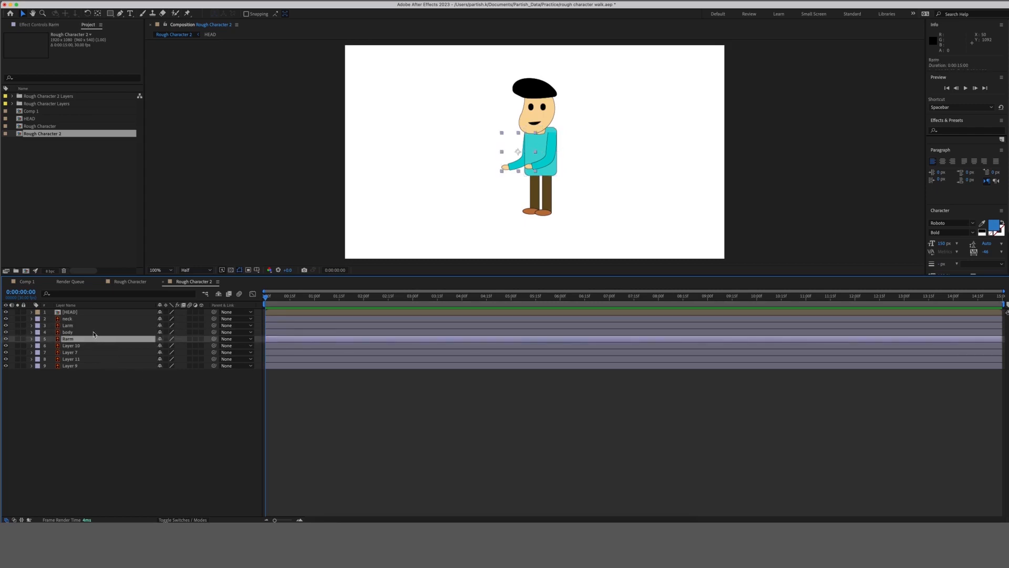
left_click(94, 333)
left_click(90, 346)
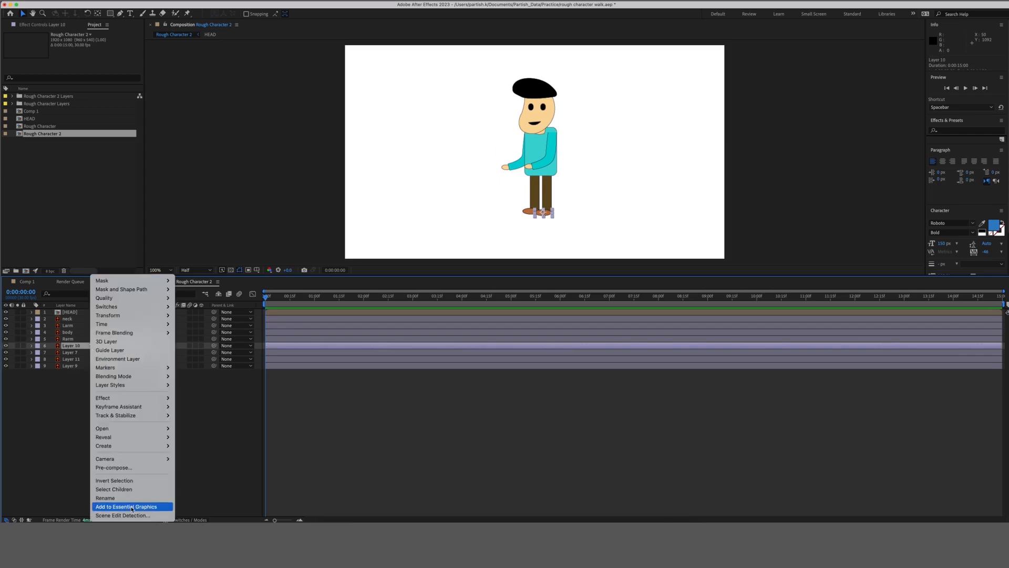
left_click(133, 498)
type("R_foot")
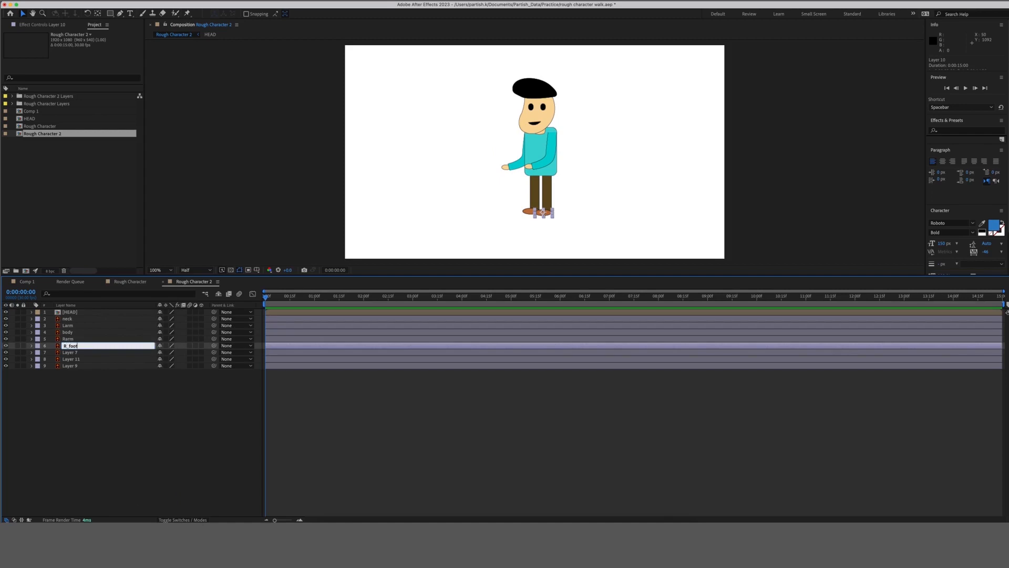
key("Return")
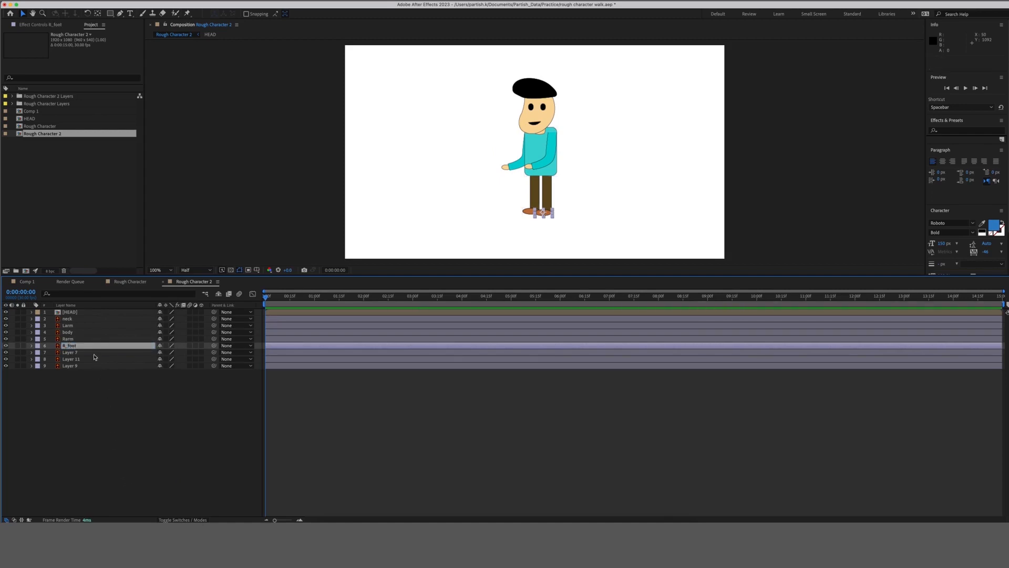
Correct the foot layer's name from R_foot to L_foot.
left_click(94, 353)
right_click(95, 354)
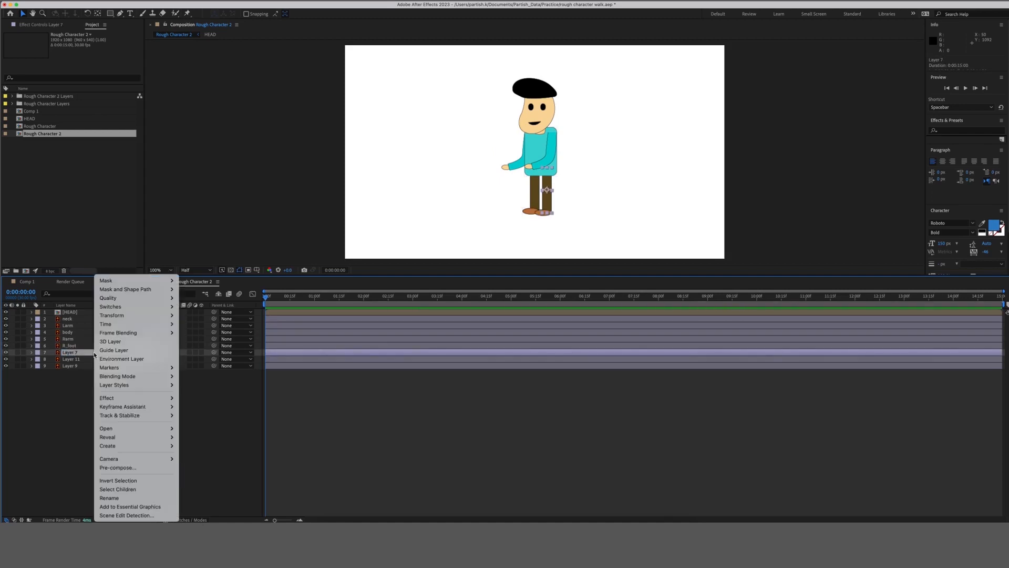
left_click(134, 498)
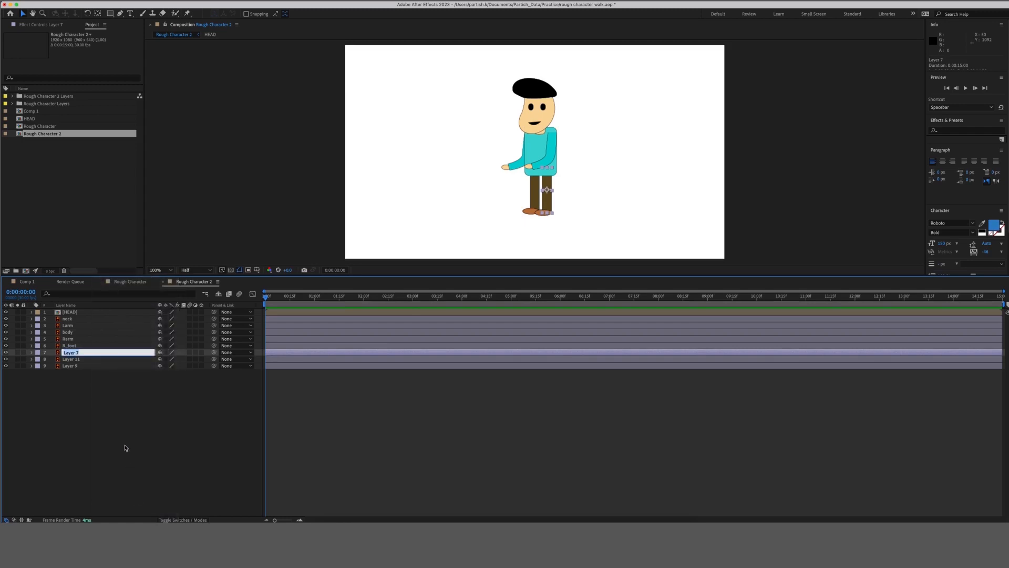
left_click(124, 446)
right_click(82, 346)
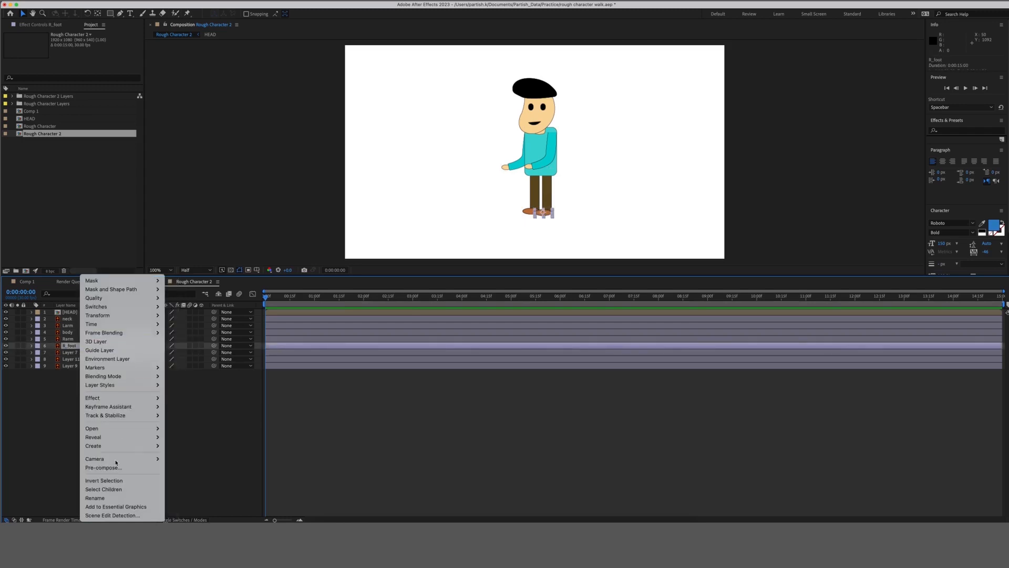
left_click(116, 498)
left_click(66, 345)
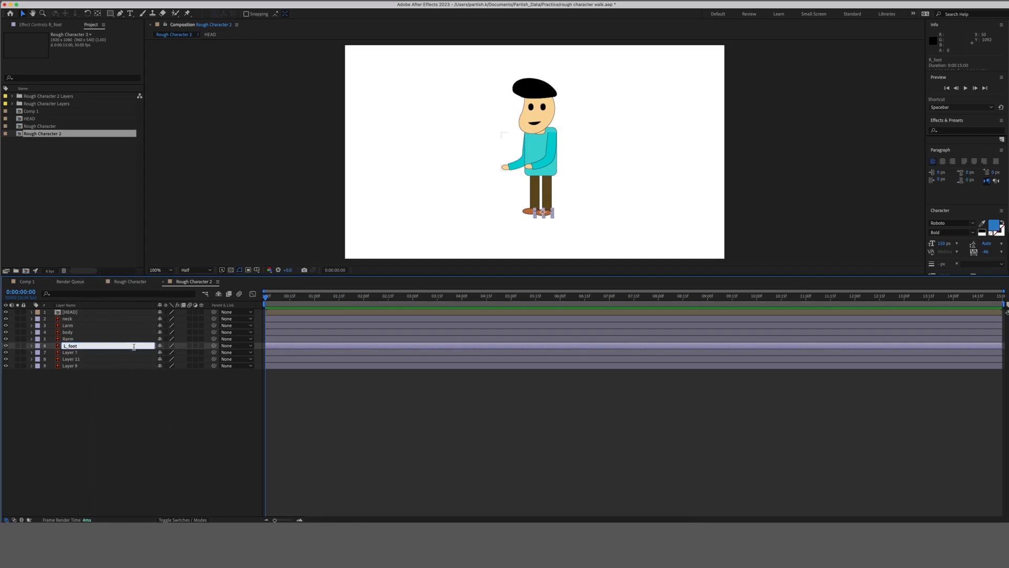
left_click(121, 352)
Rename Layer 7 to L_leg and Layer 11 to R_foot.
right_click(120, 352)
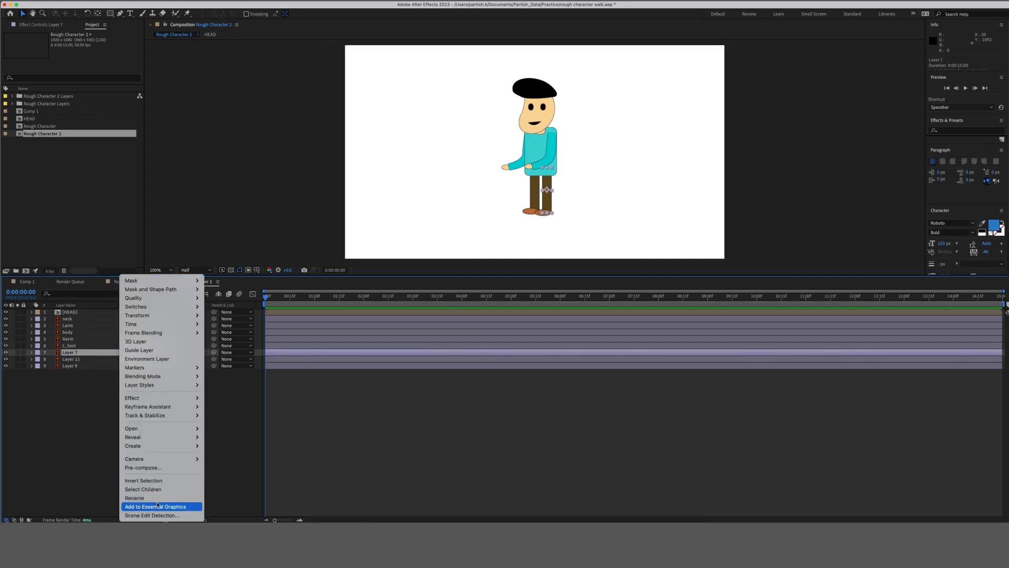
left_click(139, 498)
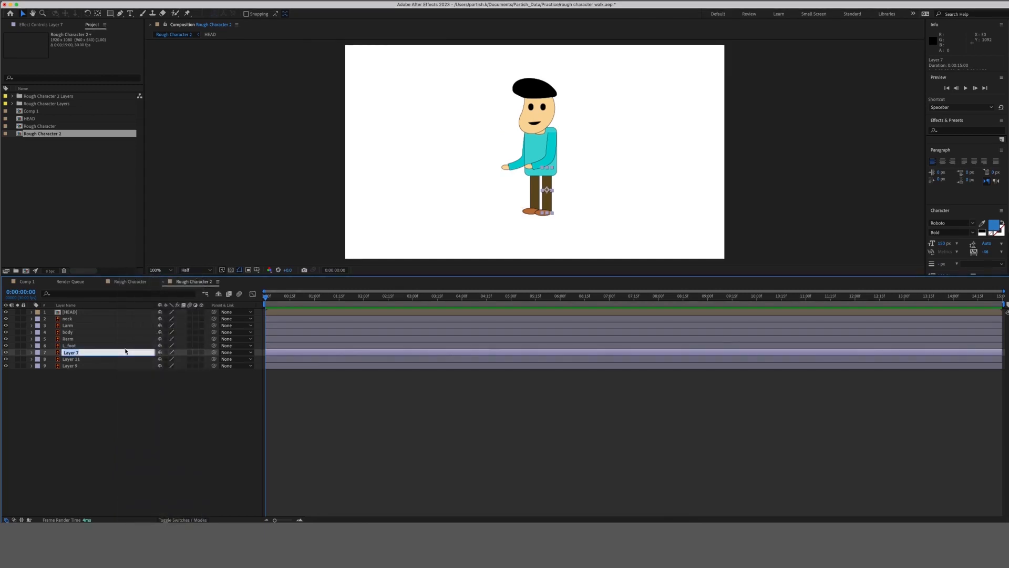
type("L_leg")
key("Return")
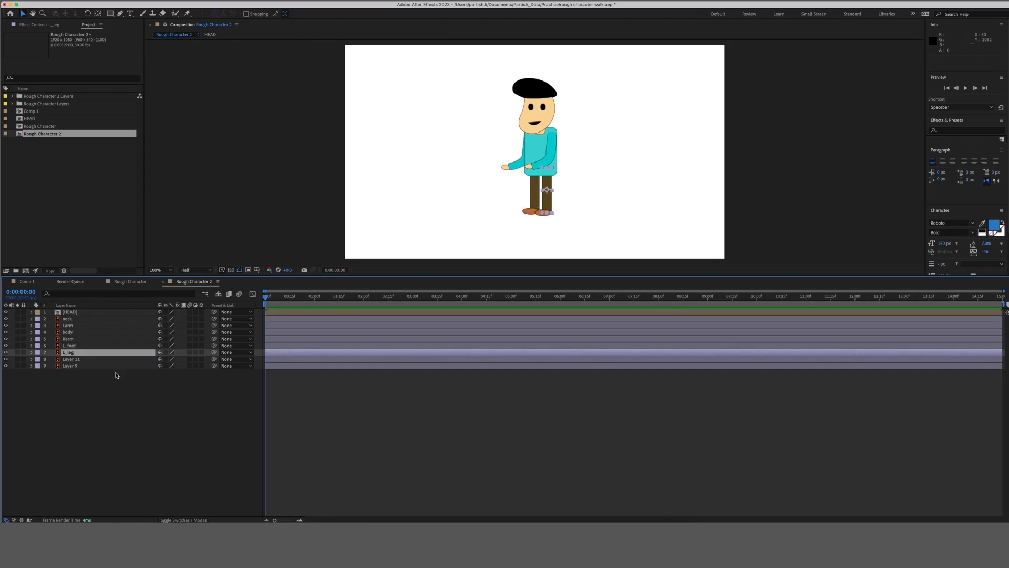
left_click(106, 360)
right_click(105, 363)
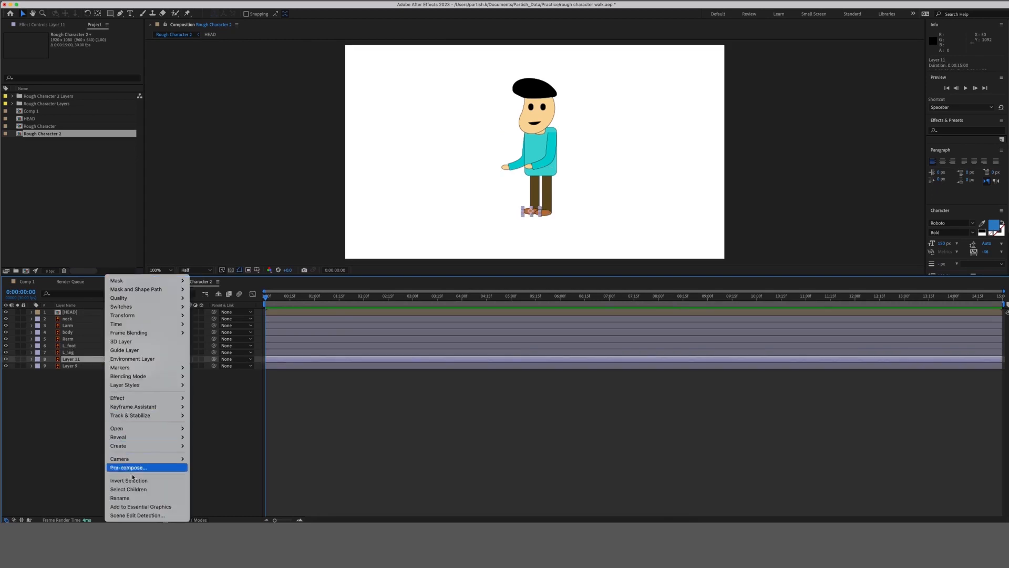
left_click(155, 500)
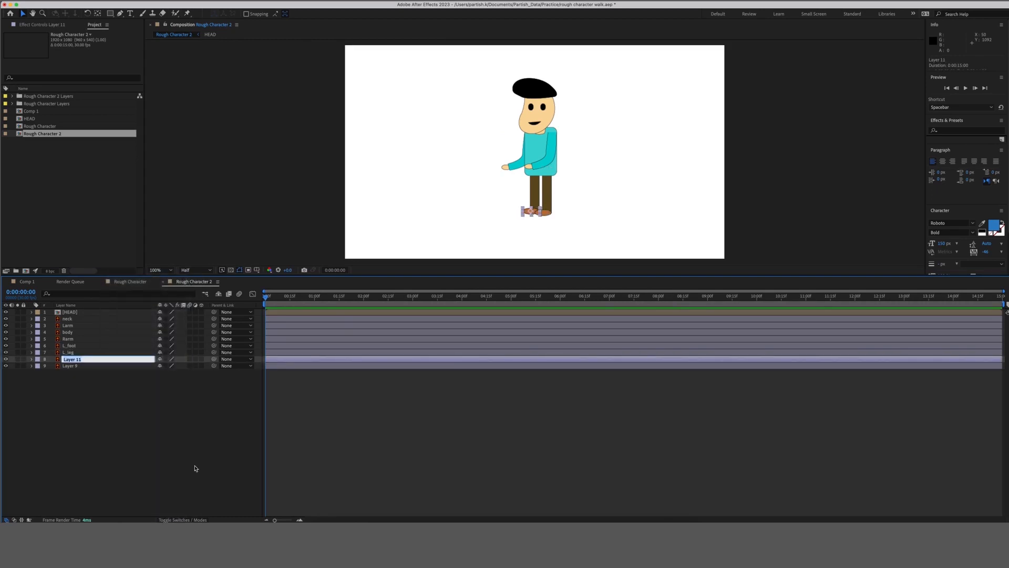
type("R_foot")
key("Return")
Rename Layer 9 to R_leg.
left_click(93, 367)
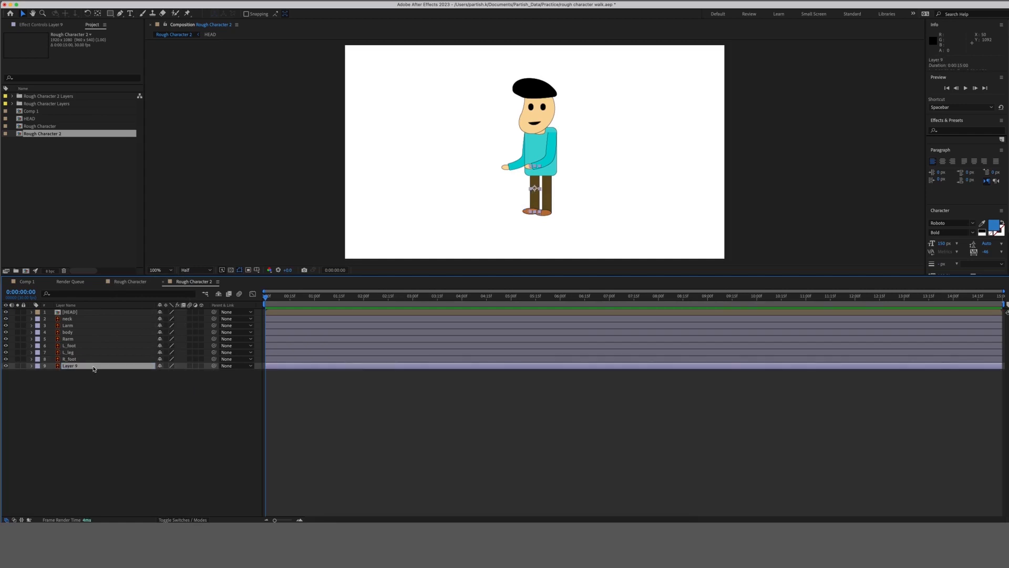
double_click(93, 366)
right_click(102, 368)
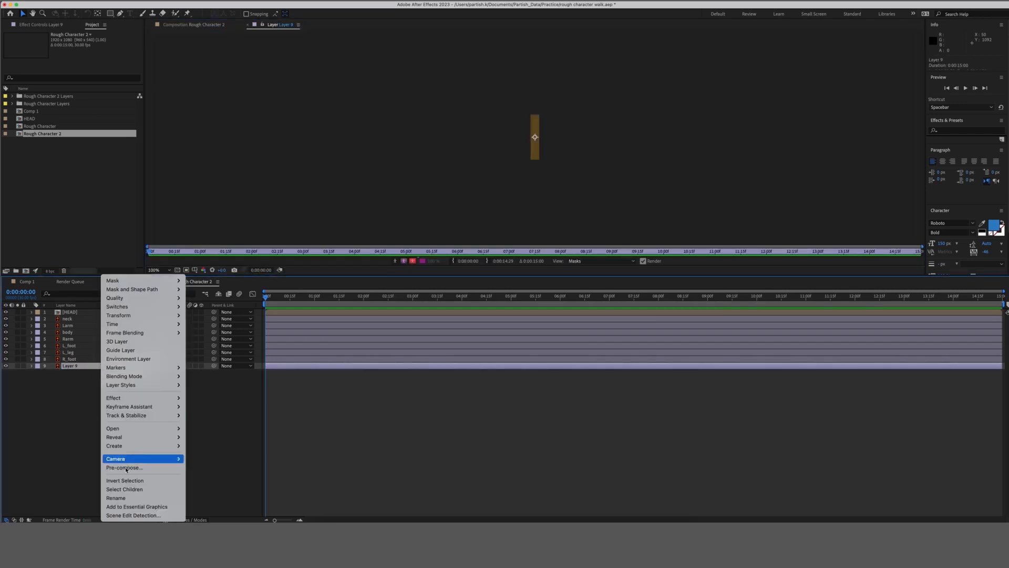
left_click(144, 497)
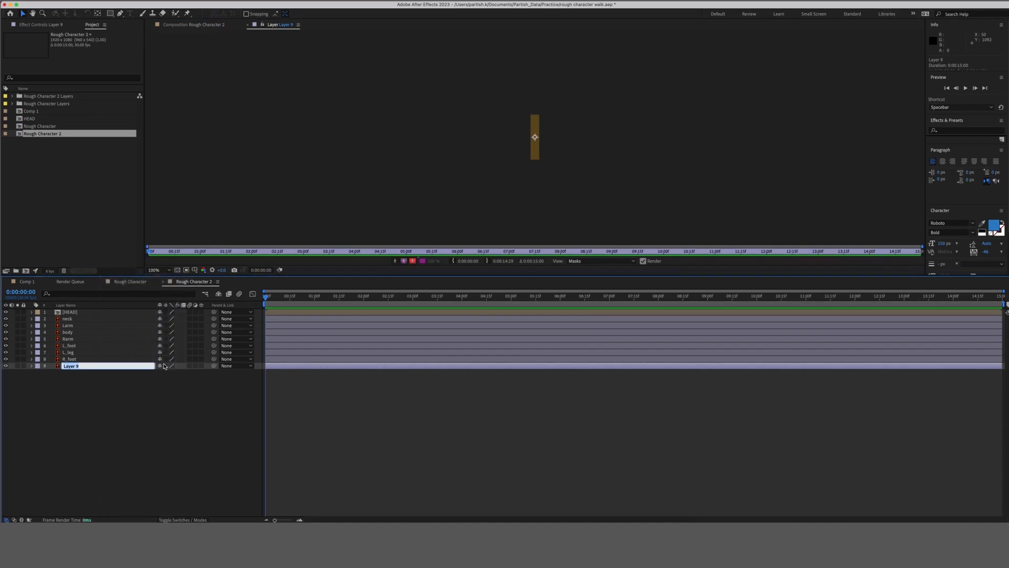
type("R_leg")
key("Return")
Return to the character comp, preview the opening frames, and select all nine layers.
left_click(192, 24)
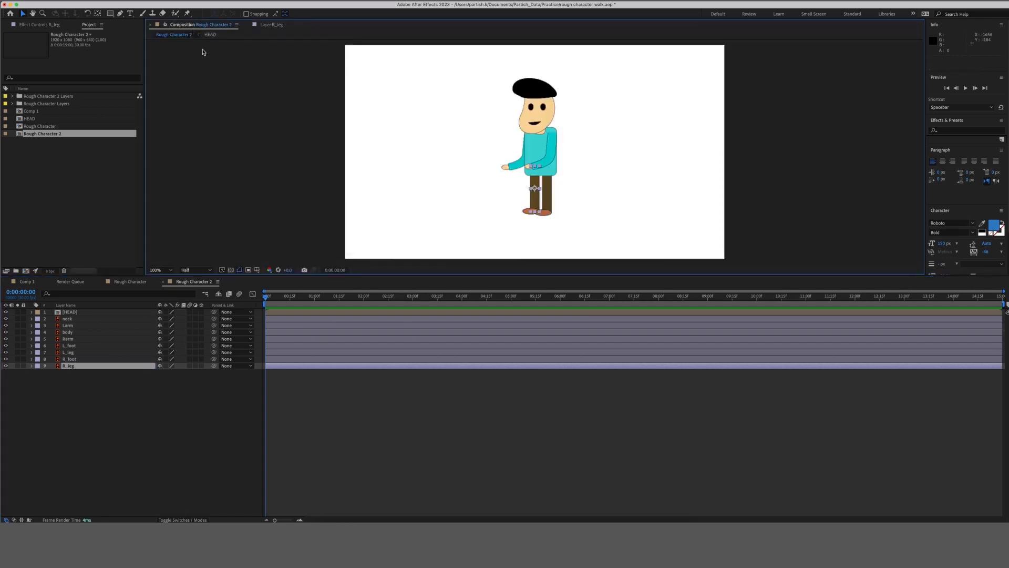
left_click(140, 416)
left_click(99, 313)
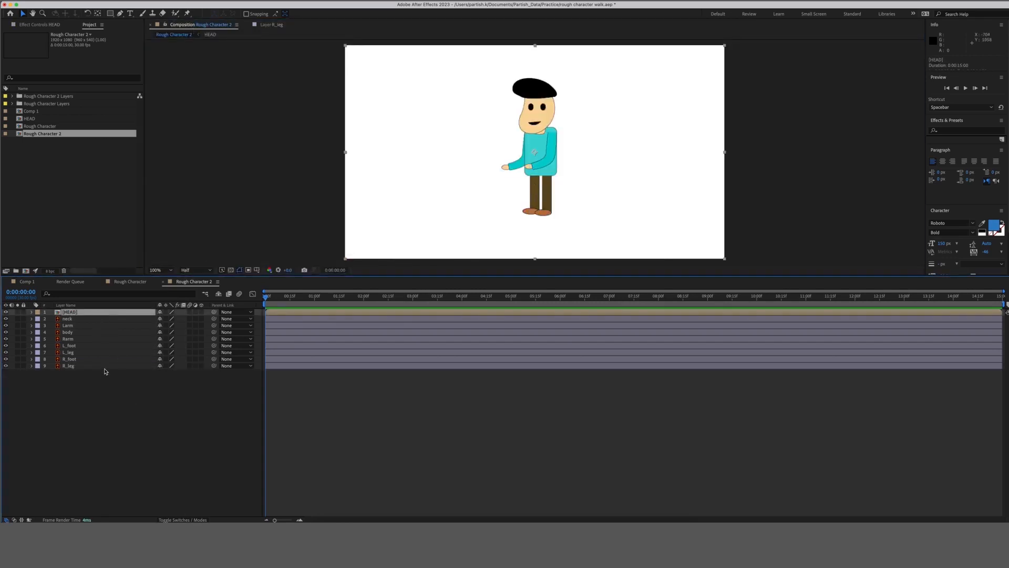
key("super+a")
left_click(120, 394)
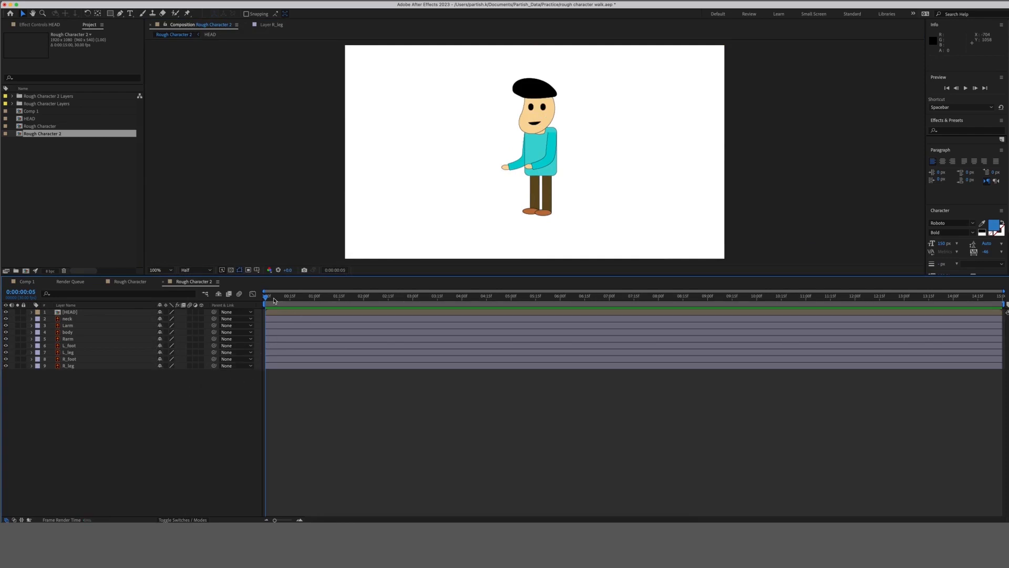
left_click_drag(278, 302, 243, 299)
left_click(98, 313)
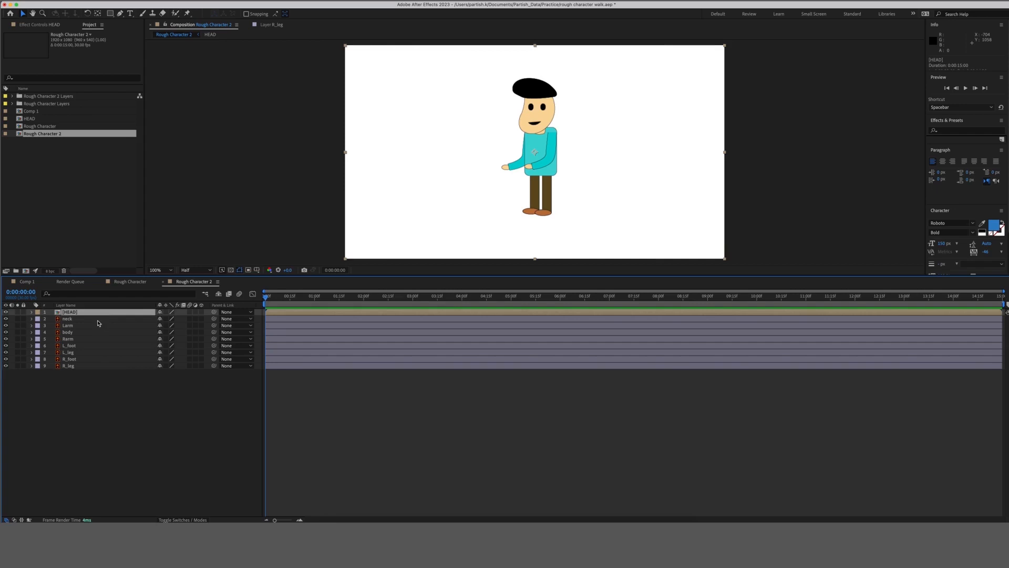
left_click(106, 367, "shift")
Set starting Position keyframes on all nine layers and move to frame 25.
key("p")
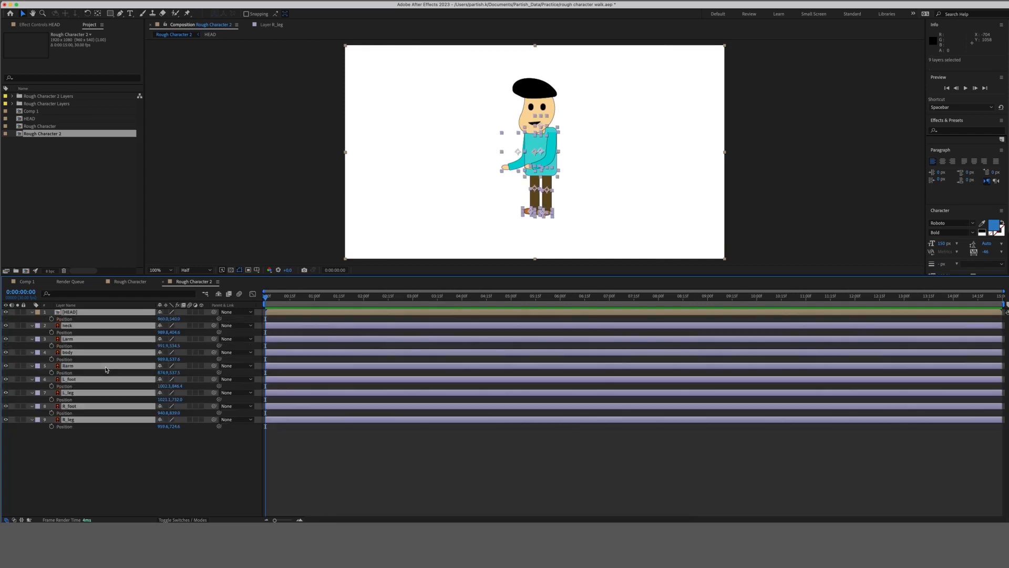
left_click(51, 319)
left_click(123, 497)
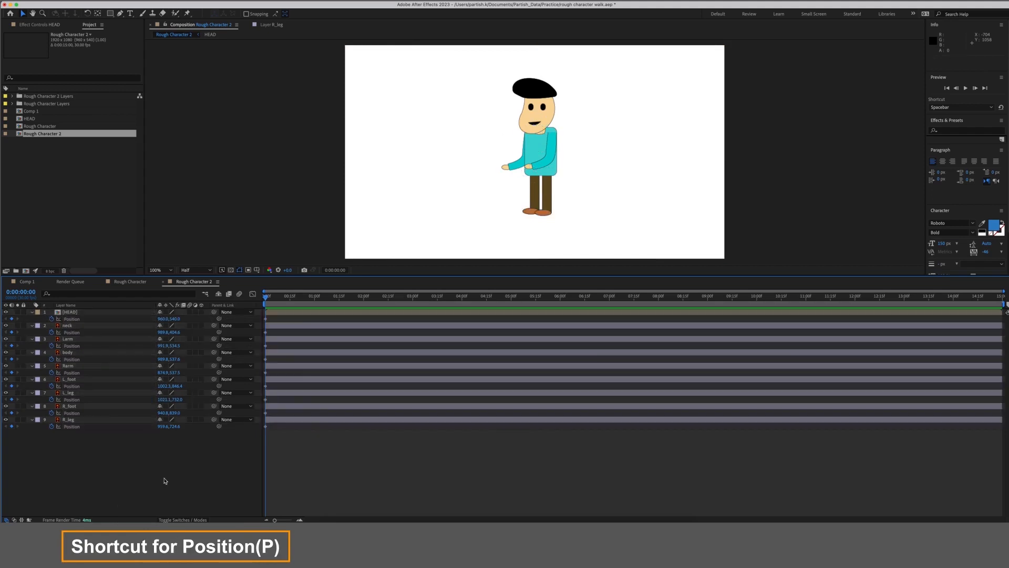
left_click(304, 299)
key("Page_Down")
At the timeline start, move the R_leg and L_leg anchor points up to the hips with the Pan Behind tool.
left_click(536, 199)
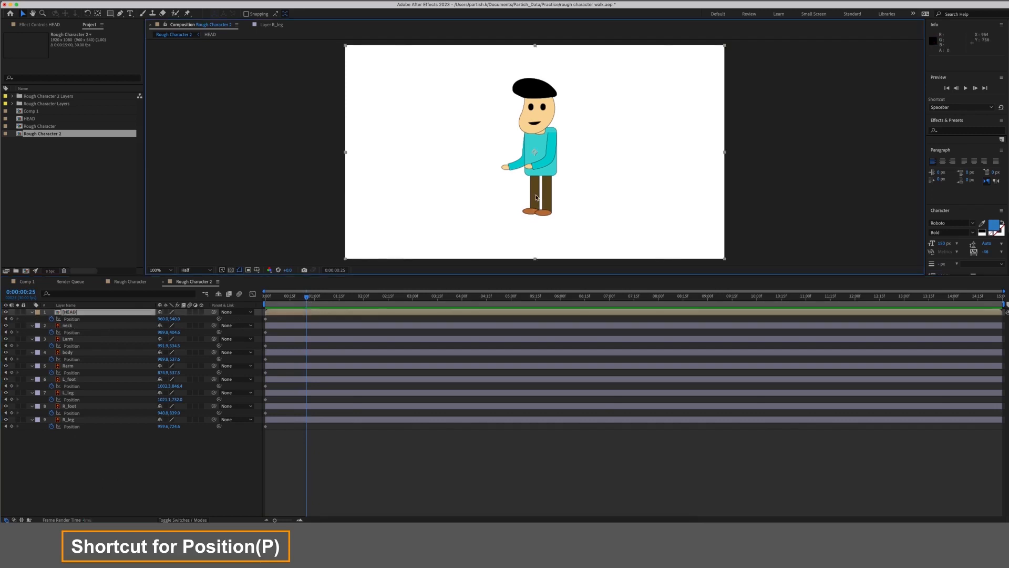
left_click(142, 488)
left_click(101, 420)
key("y")
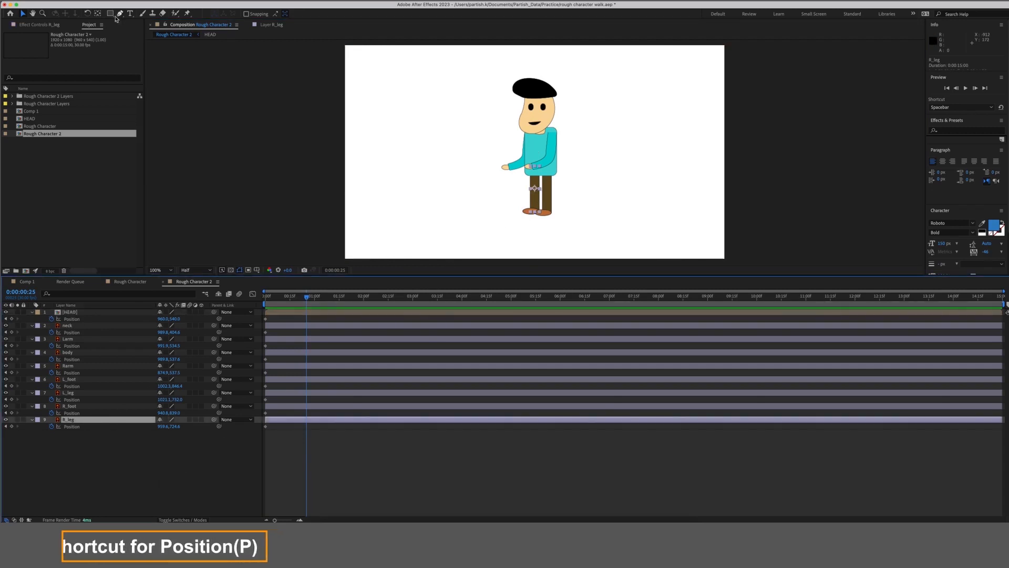
left_click_drag(535, 188, 535, 174)
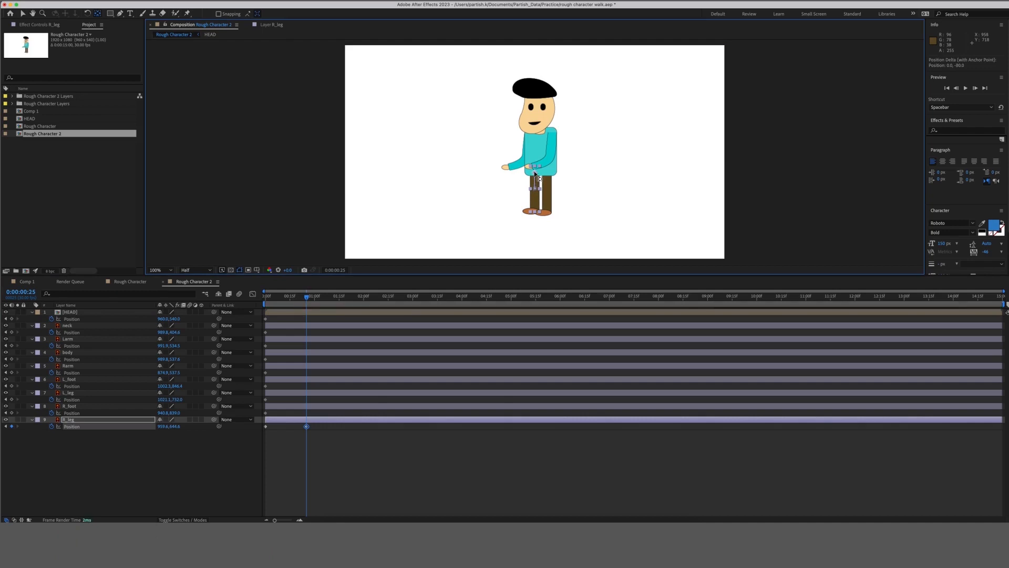
key("super+z")
left_click(250, 301)
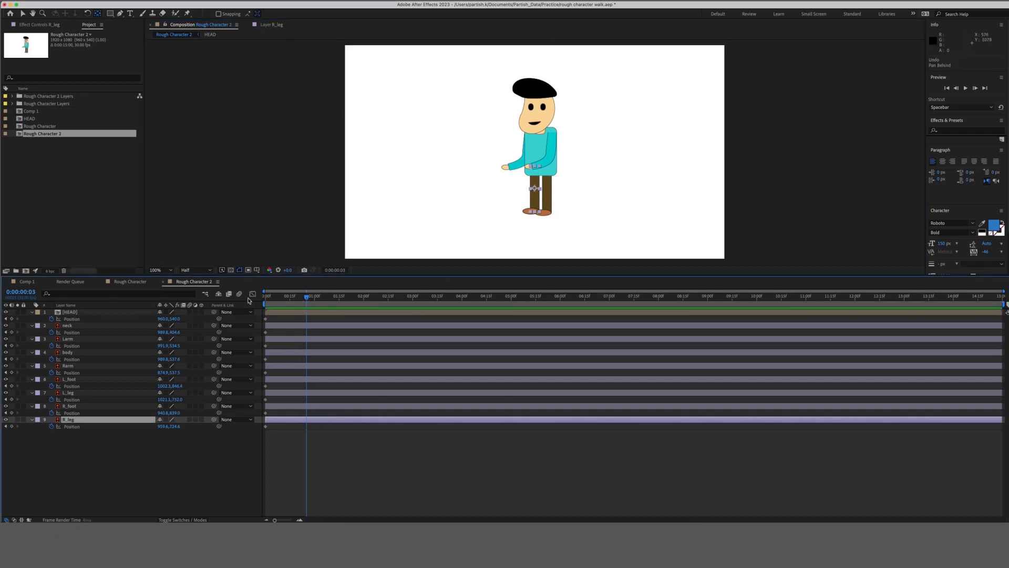
key("Home")
left_click_drag(536, 189, 535, 166)
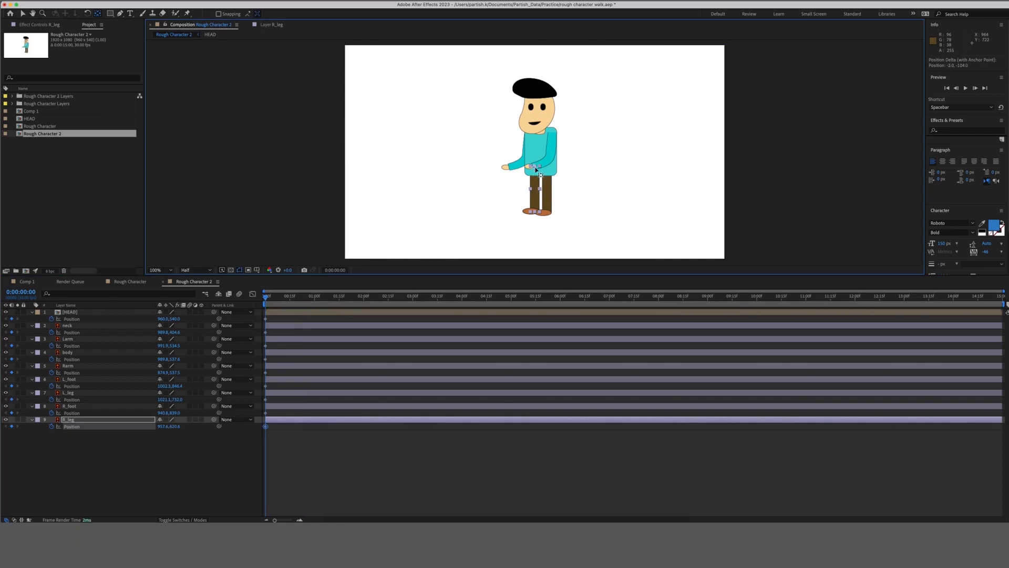
left_click(275, 394)
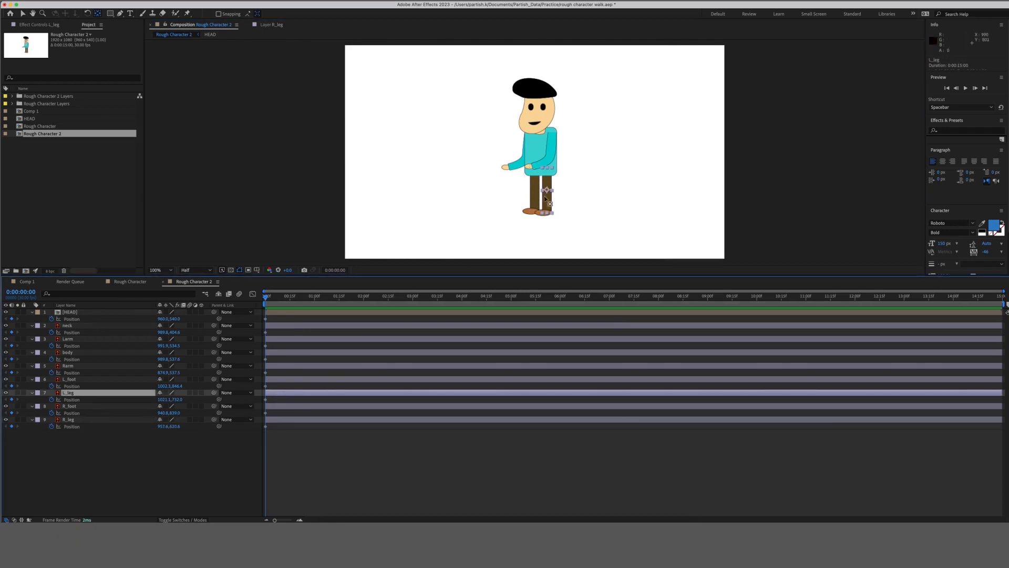
left_click_drag(548, 199, 546, 171)
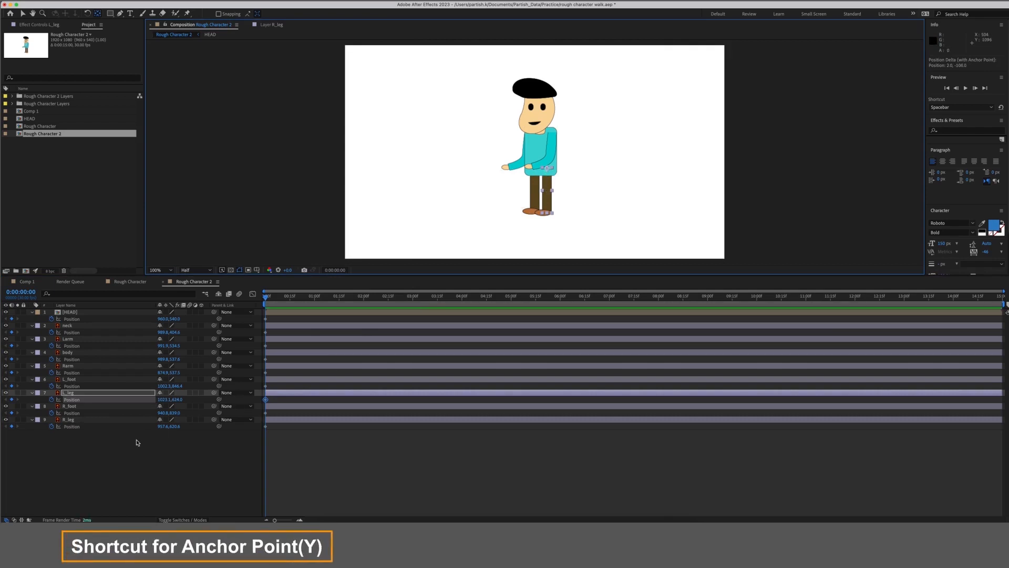
Move the Rarm and Larm anchor points up to the shoulders.
left_click(145, 455)
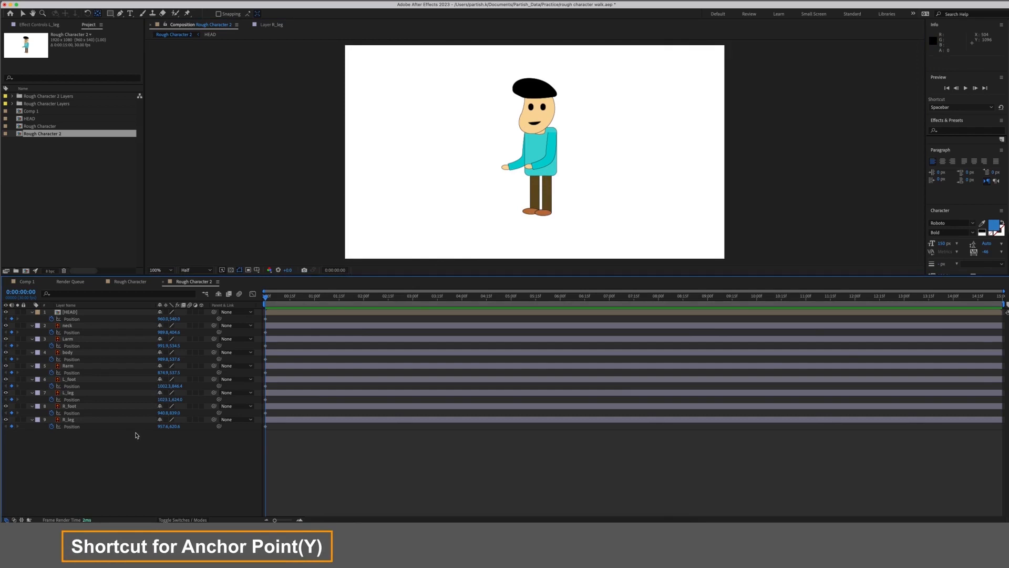
left_click(91, 367)
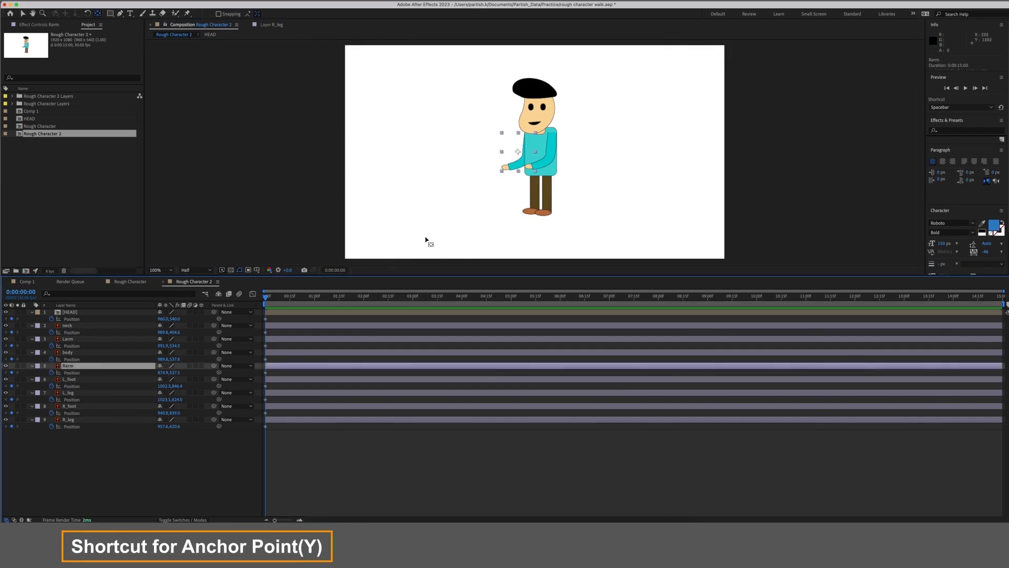
left_click_drag(522, 148, 529, 135)
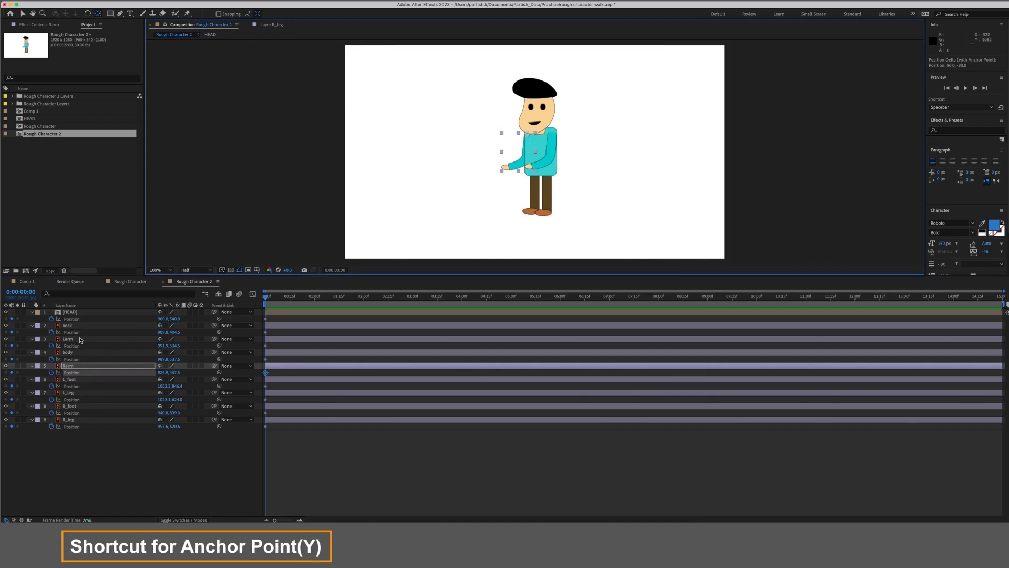
left_click(545, 151)
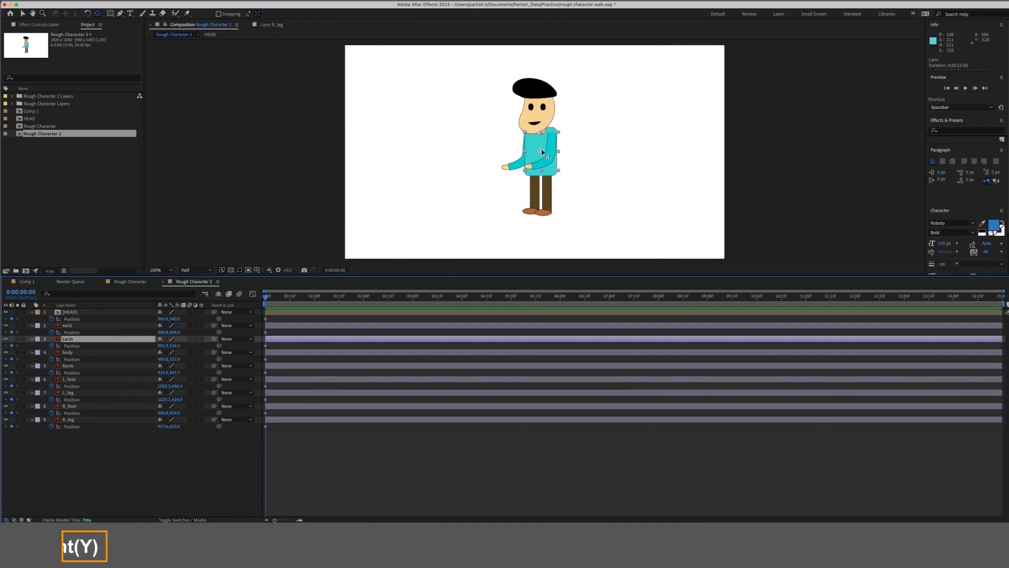
left_click_drag(545, 151, 554, 135)
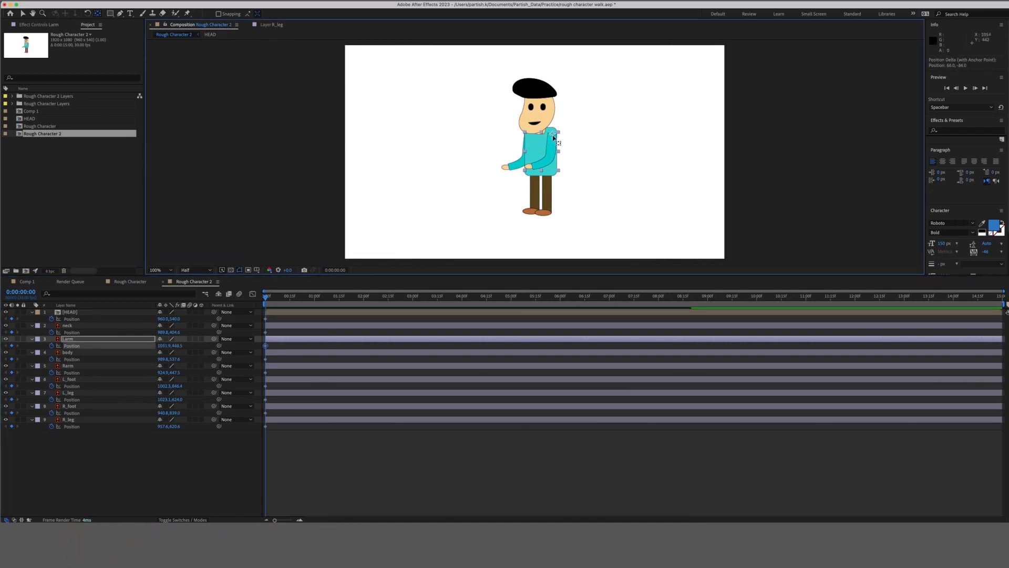
Undo stray Position keyframes added at 0:00:00:25 and return the time to the start.
left_click(194, 453)
left_click_drag(271, 302, 307, 302)
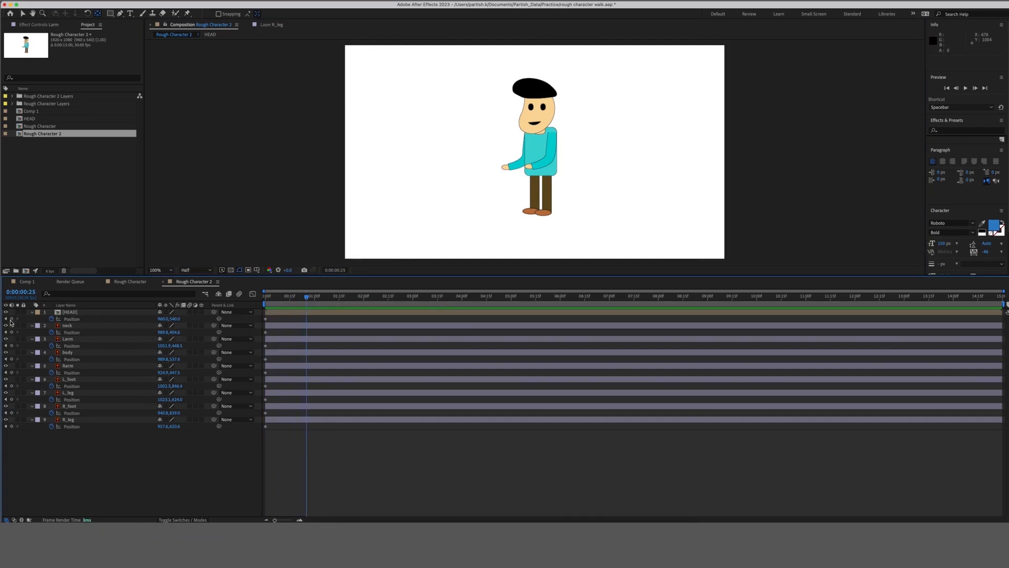
left_click_drag(11, 318, 14, 427)
key("super+a")
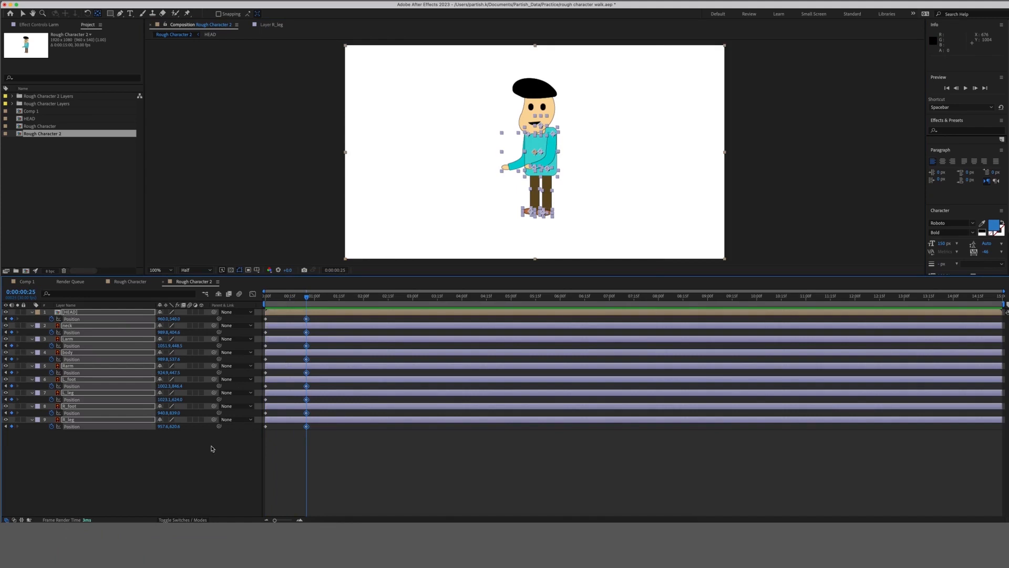
key("super+z")
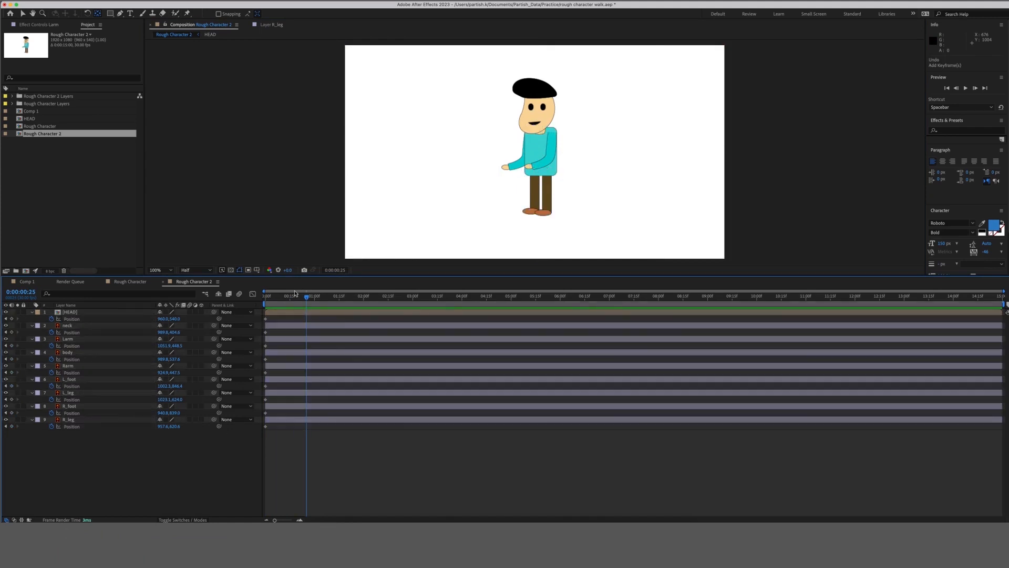
left_click_drag(288, 297, 245, 303)
left_click(536, 200)
left_click(134, 468)
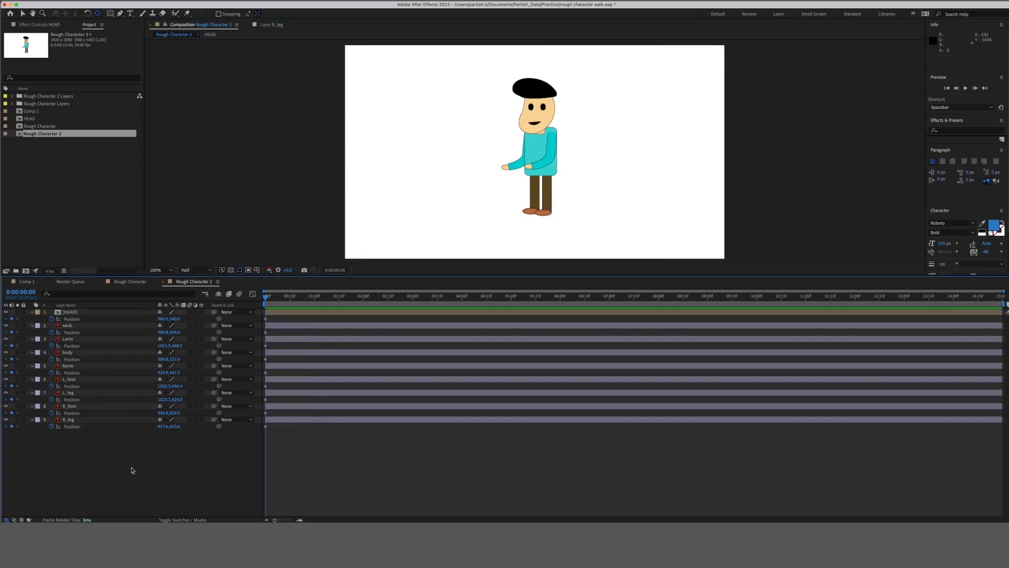
Start Rotation keyframes at frame 0 on all nine body-part layers.
left_click(106, 394)
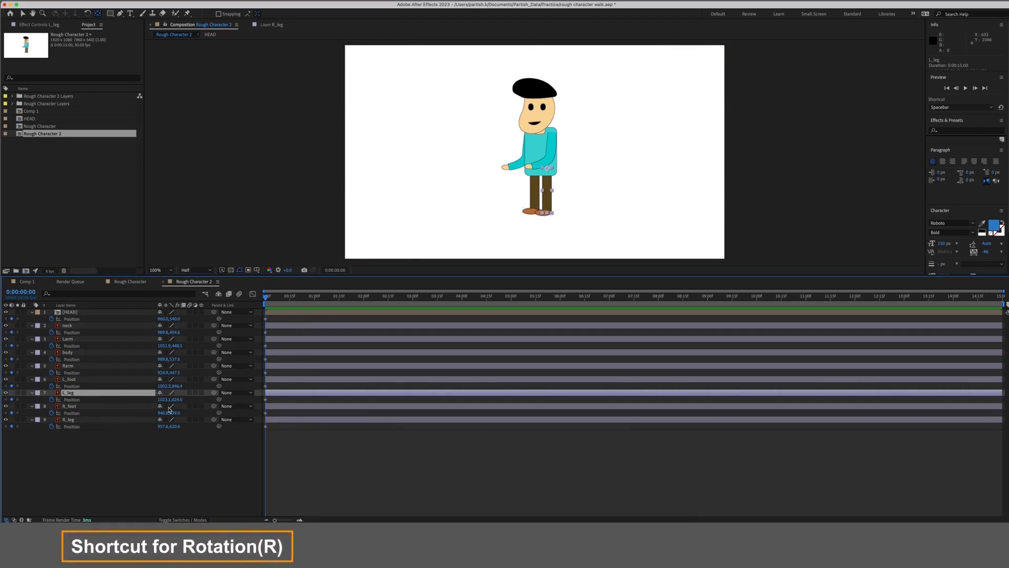
key("super+a")
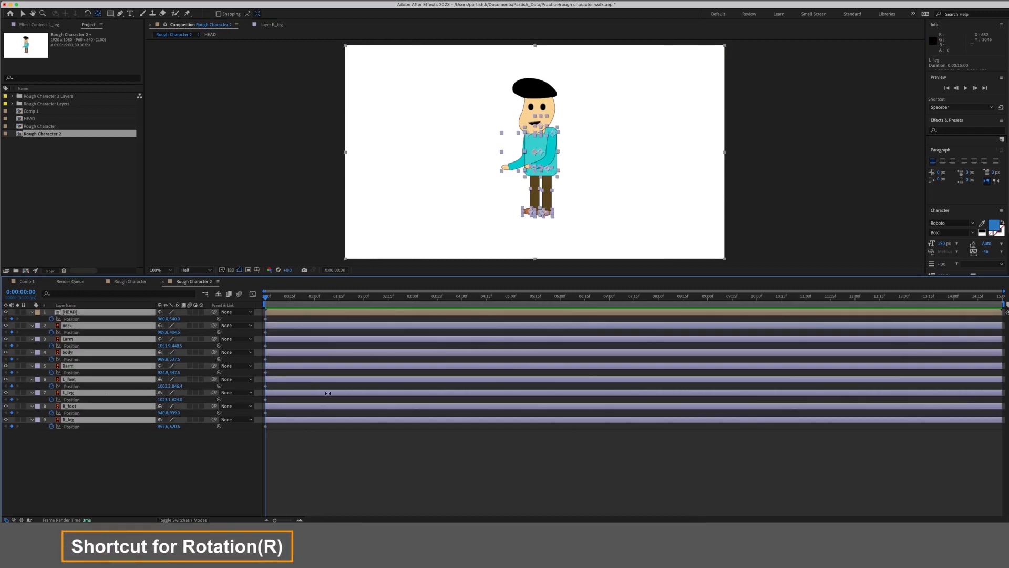
key("r")
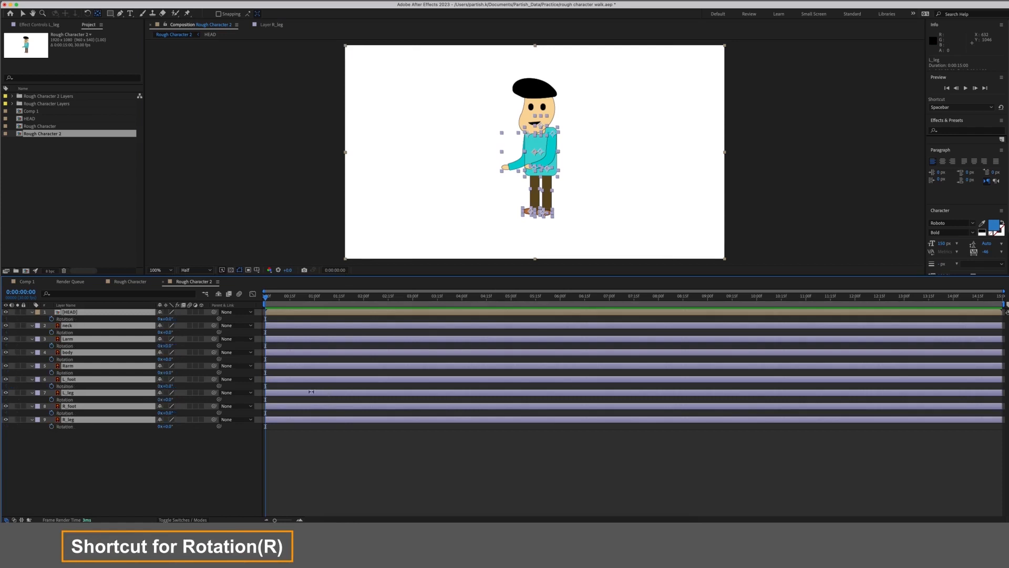
left_click(51, 319)
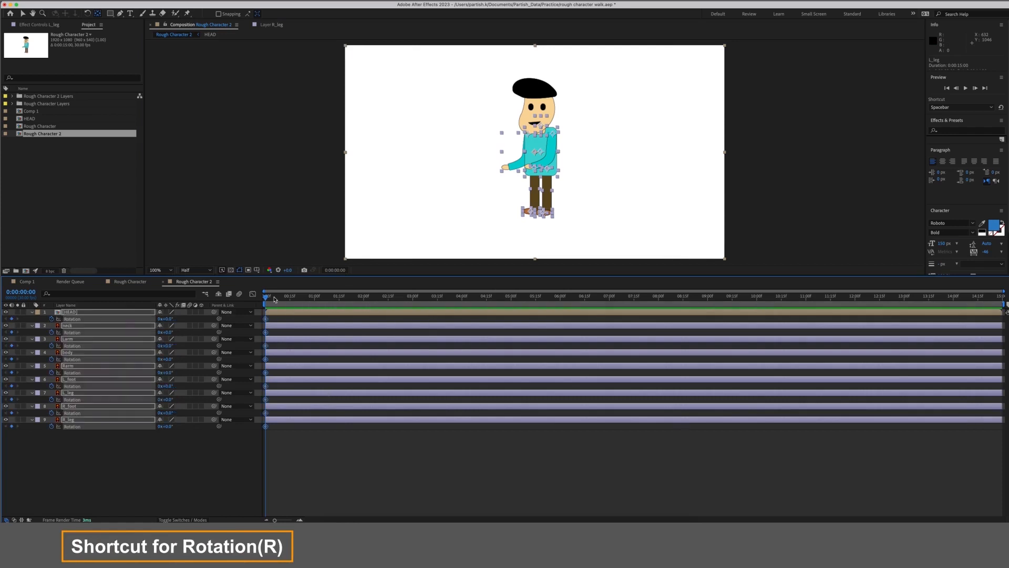
At 0:00:00:25, add a HEAD Rotation keyframe and Position keyframes on every layer.
left_click_drag(289, 299, 307, 299)
left_click(11, 318)
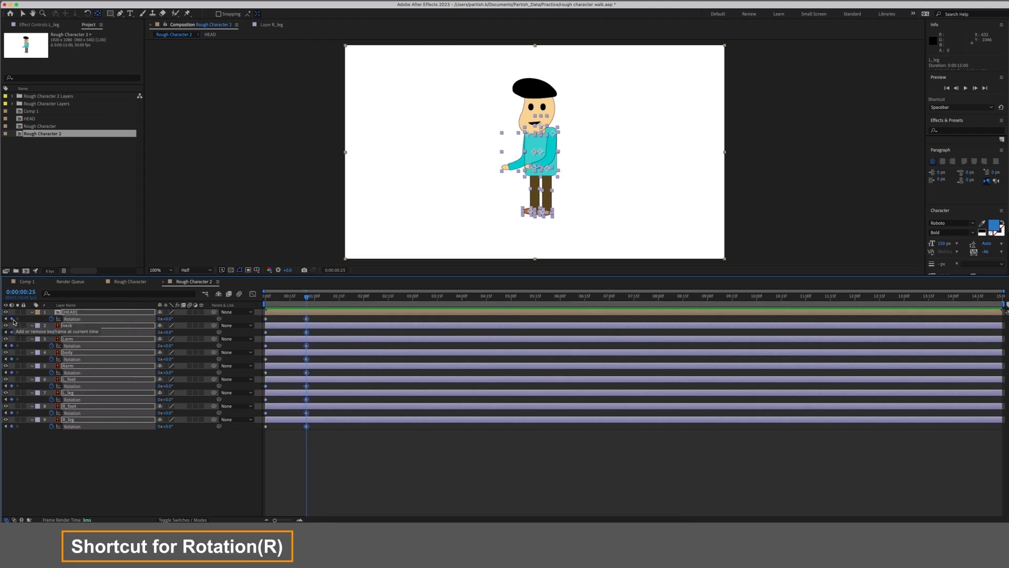
key("p")
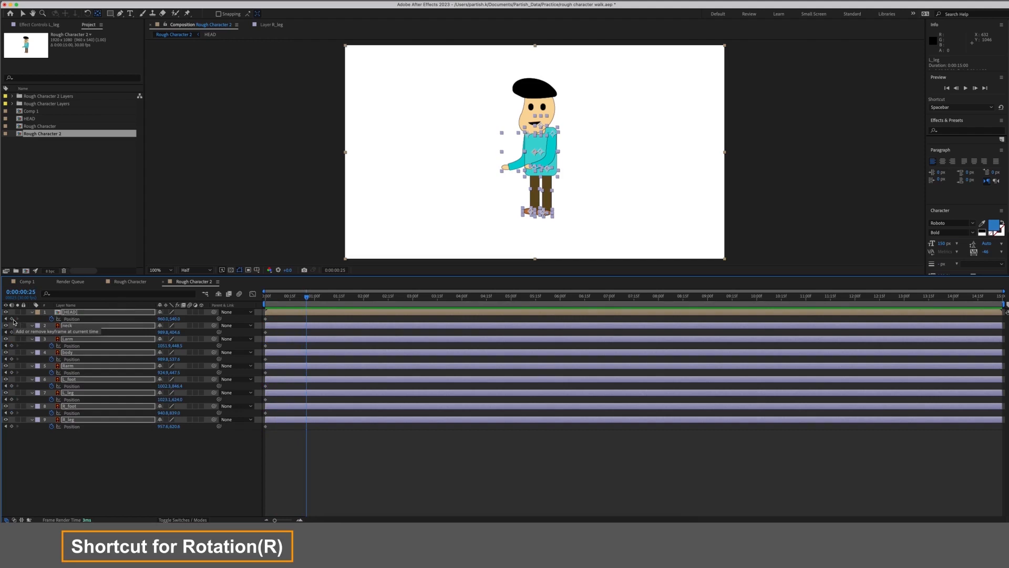
left_click(12, 319)
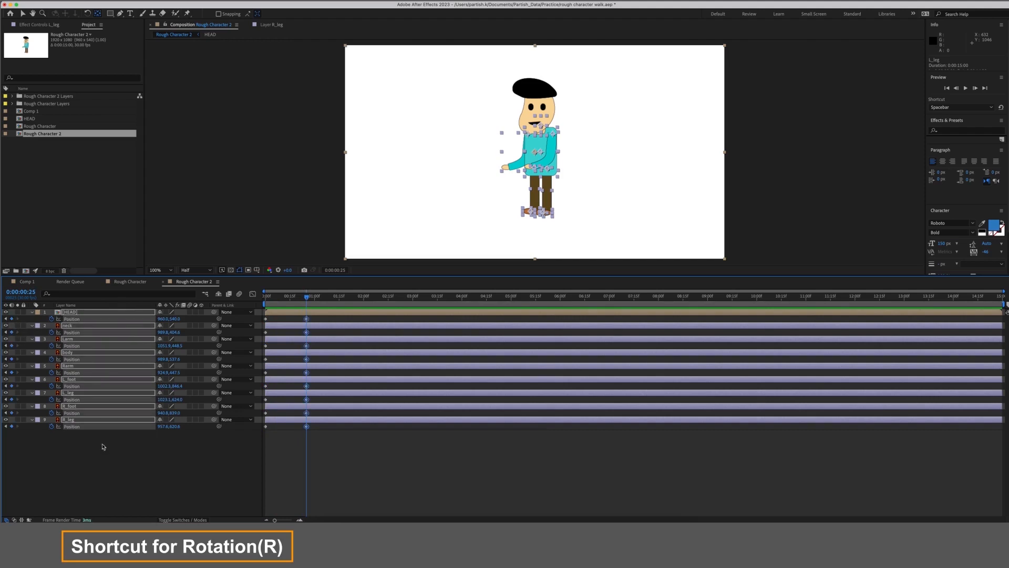
Show Rotation alongside Position on all layers and return the playhead to the start.
left_click(124, 469)
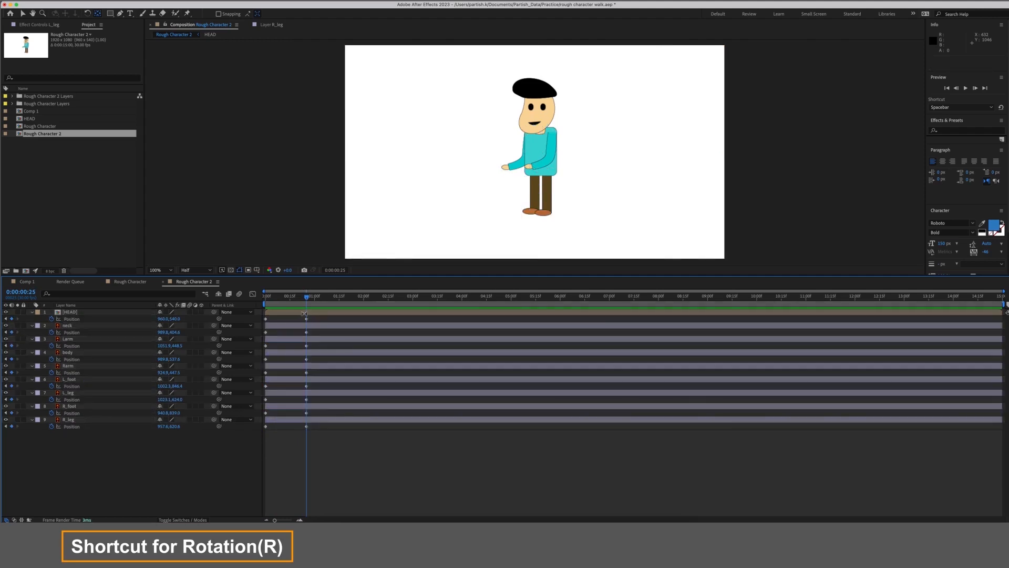
key("super+a")
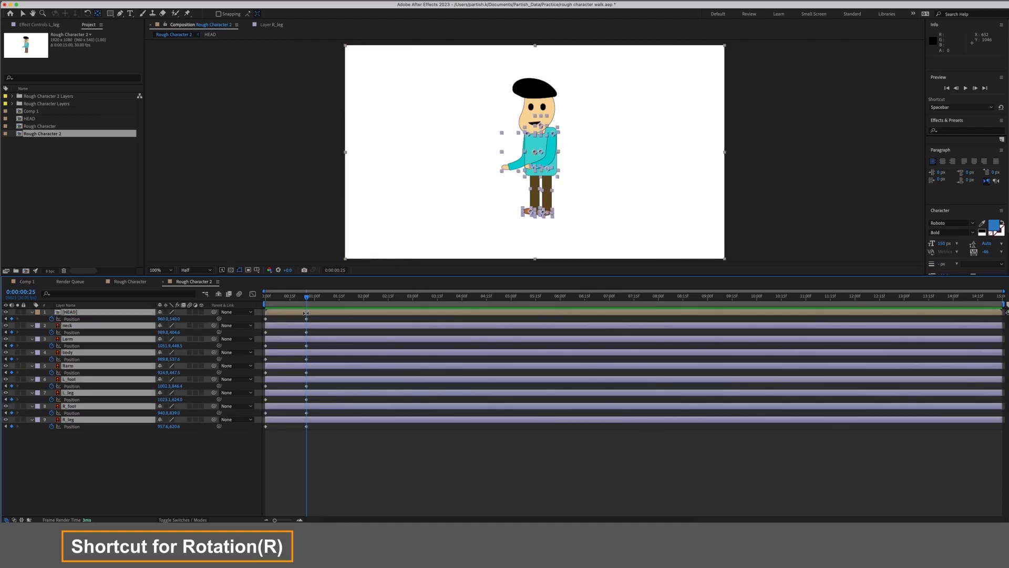
key("shift+r")
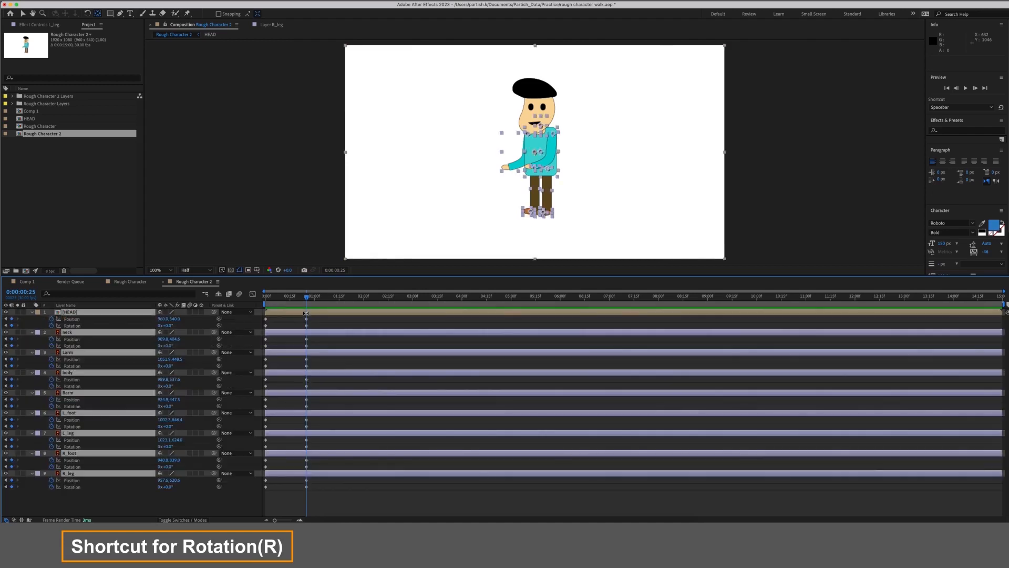
left_click(125, 509)
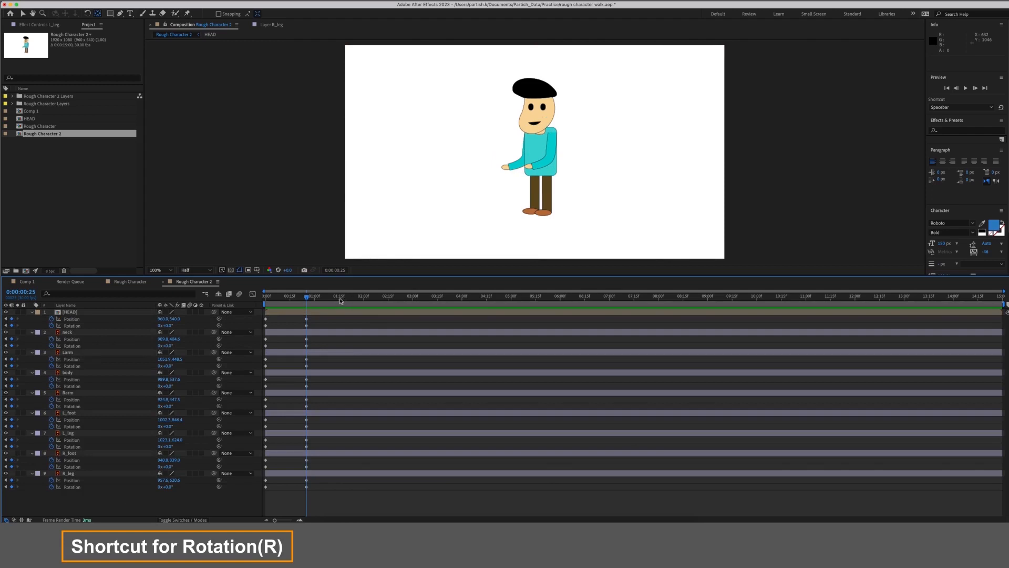
left_click_drag(302, 303, 247, 301)
left_click(550, 192)
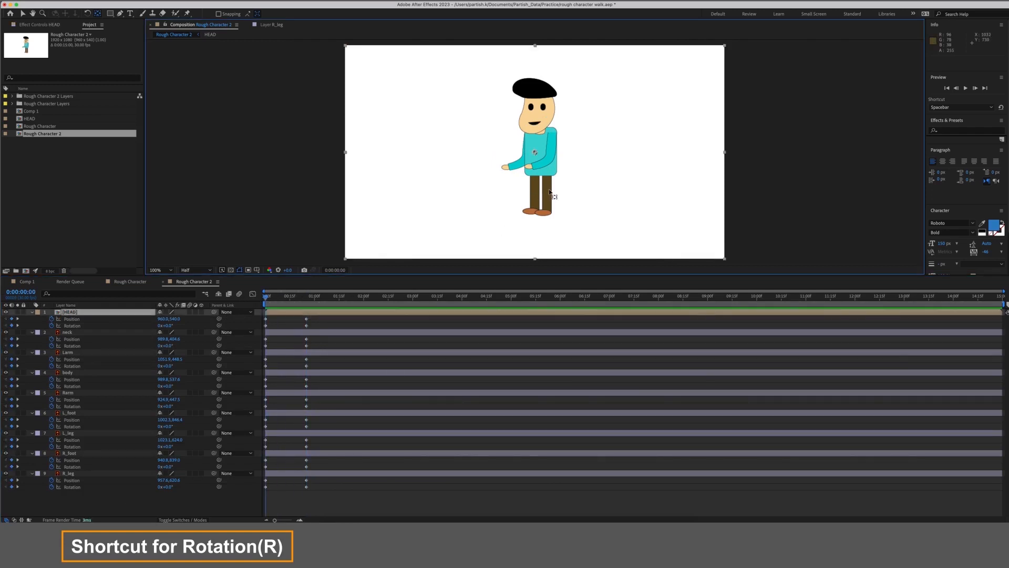
left_click(77, 511)
left_click(89, 434)
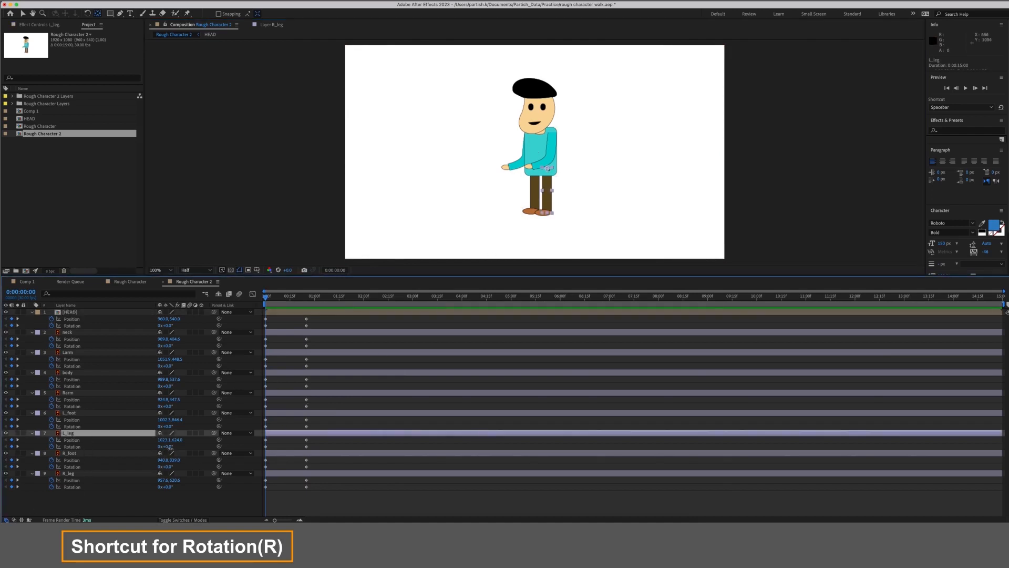
Rotate L_leg forward and shift L_foot right to 1040.3, 842.4 at frame 0.
left_click_drag(169, 447, 166, 447)
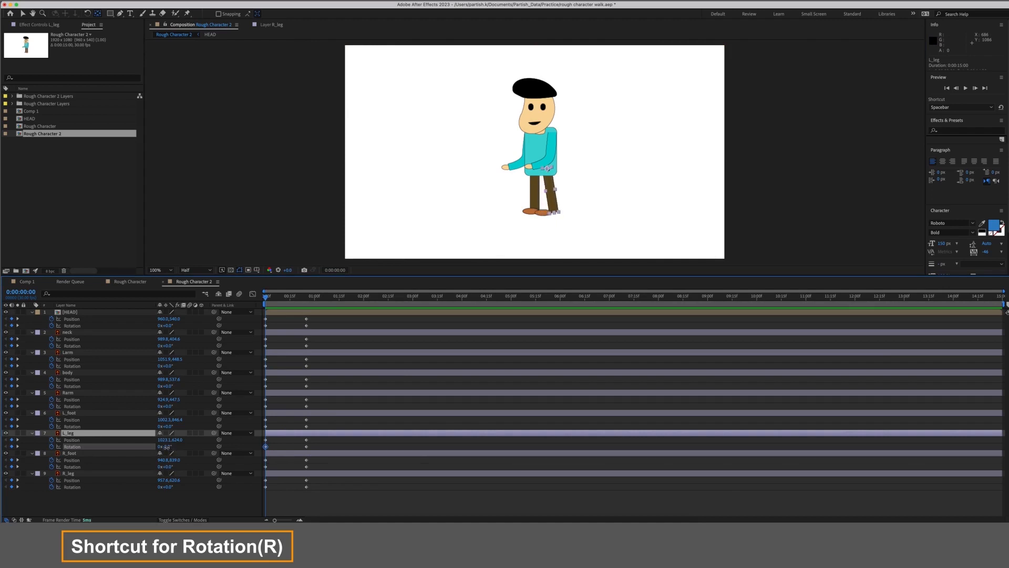
left_click(166, 447)
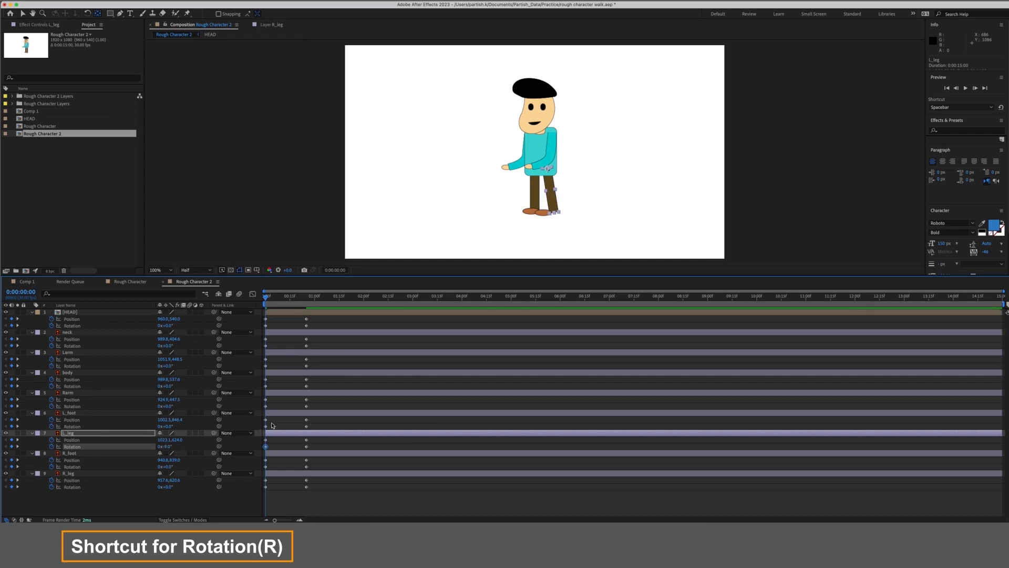
left_click(266, 419)
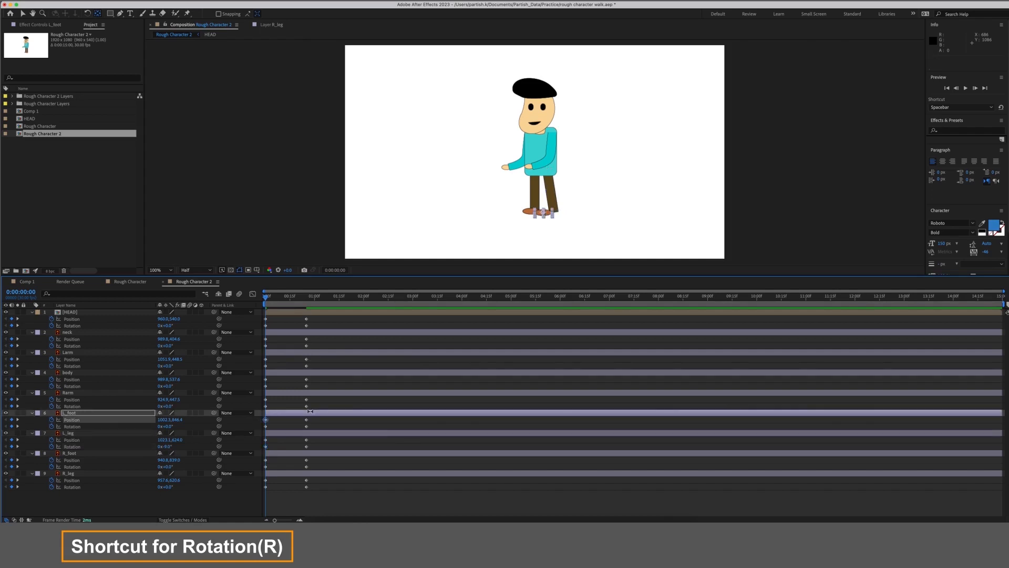
key("shift+Right")
key("shift+Right")
key("shift+Right")
key("shift+Right")
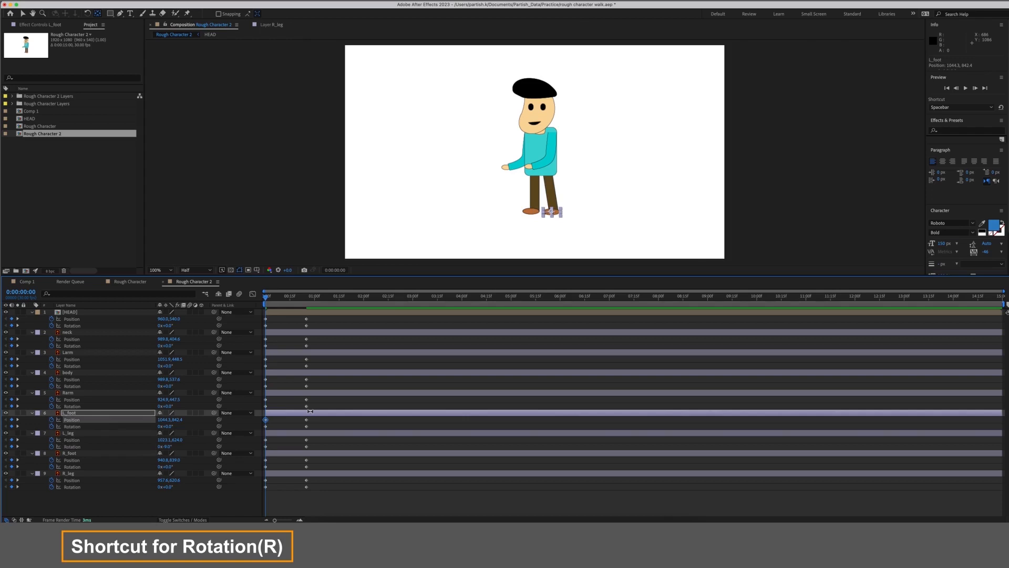
left_click(280, 464)
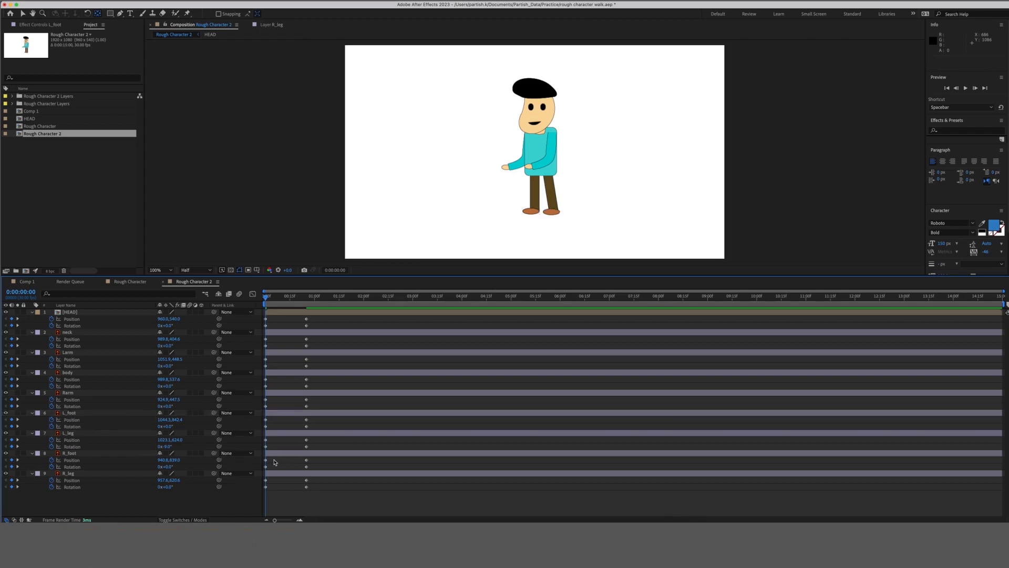
Set R_leg's starting Rotation keyframe to 12°.
left_click_drag(273, 465, 254, 493)
left_click(273, 491)
left_click_drag(166, 487, 169, 488)
left_click(207, 497)
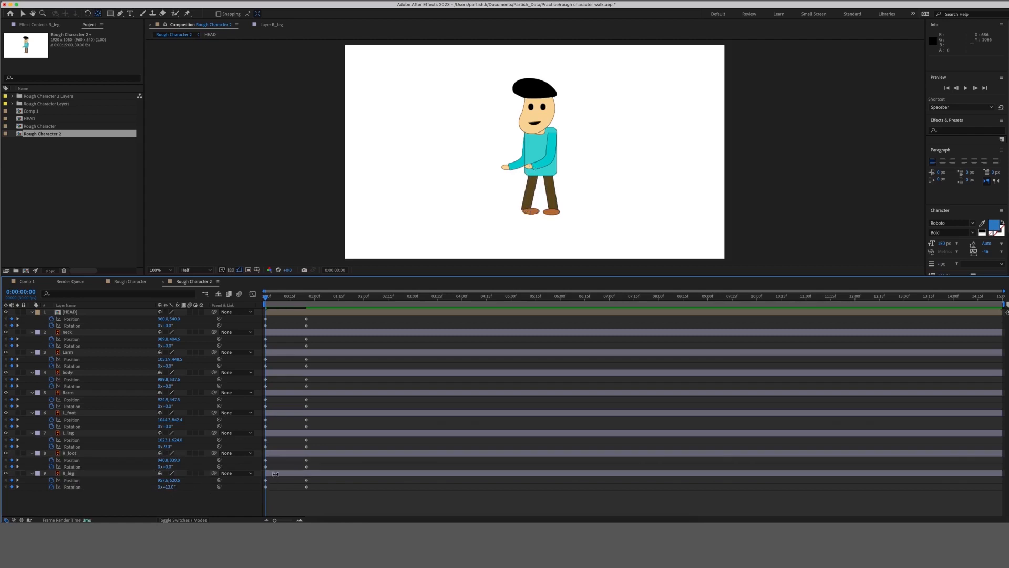
Nudge R_foot's starting position left to 890.6, 837.0.
left_click(265, 461)
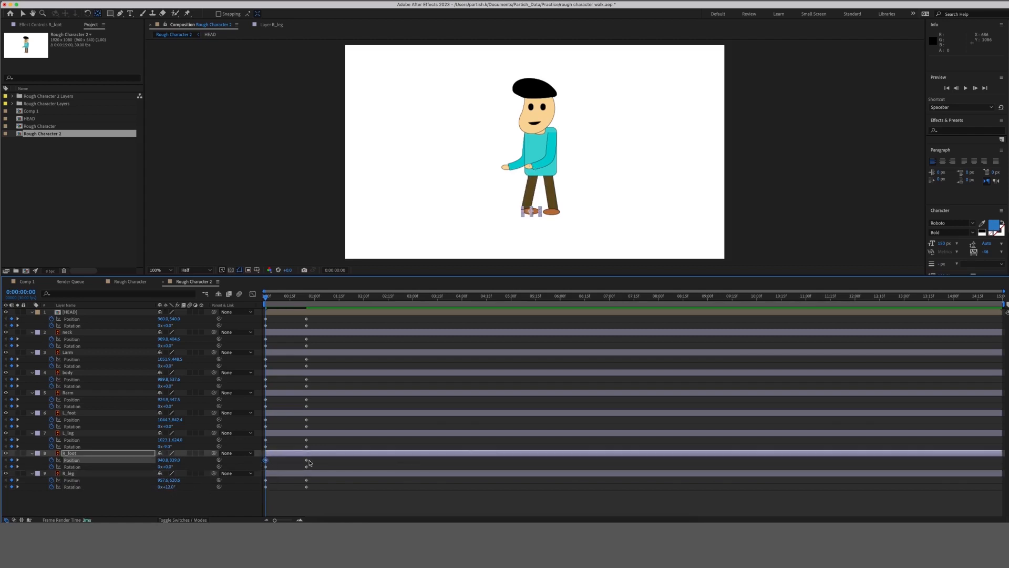
key("shift+Left")
key("shift+Left")
key("shift+Left")
key("shift+Left")
key("Left")
key("Left")
key("Left")
key("Left")
key("Left")
key("Left")
key("Left")
key("Left")
key("Left")
key("Left")
left_click(284, 467)
left_click(266, 427)
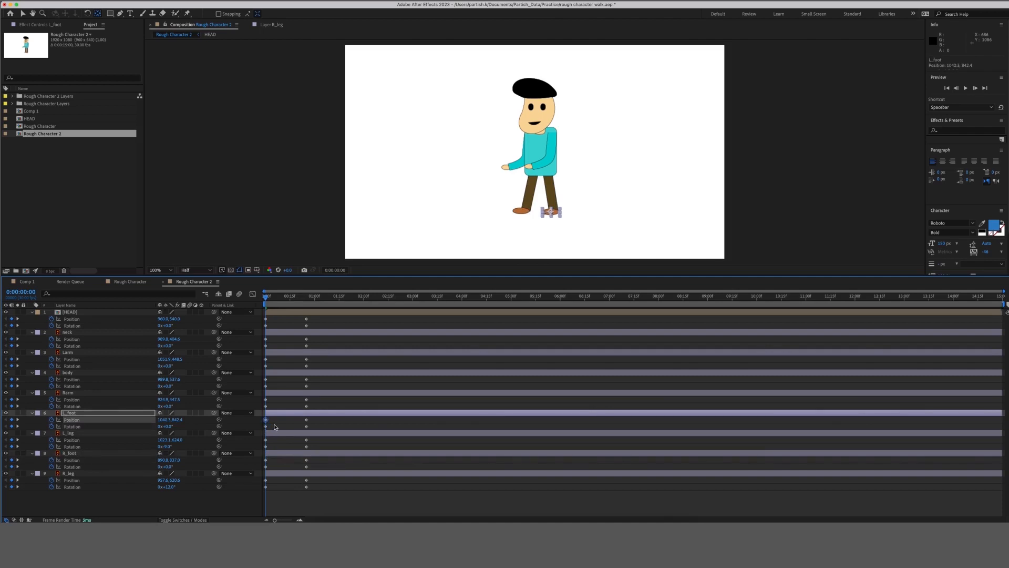
Copy L_foot's and L_leg's frame-0 keyframes and paste them at 0:00:00:25.
left_click(277, 421)
left_click_drag(277, 421, 263, 430)
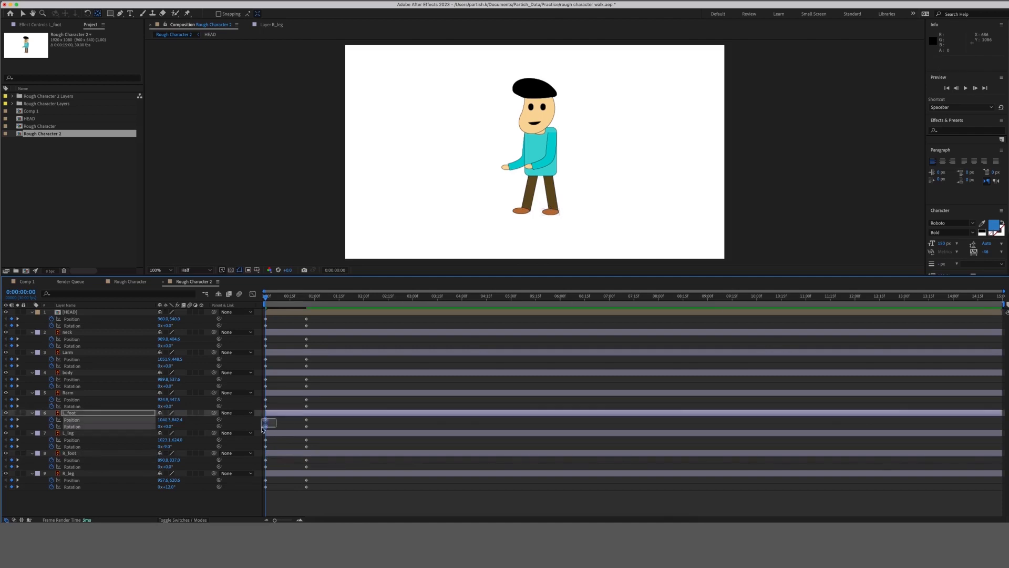
key("ctrl+c")
left_click(307, 300)
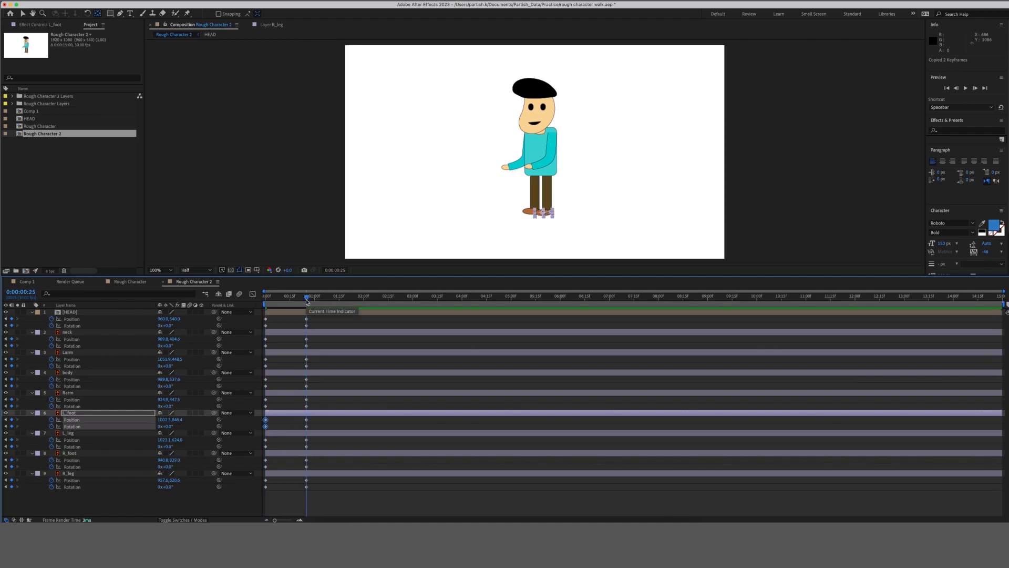
key("ctrl+v")
left_click_drag(260, 436, 273, 452)
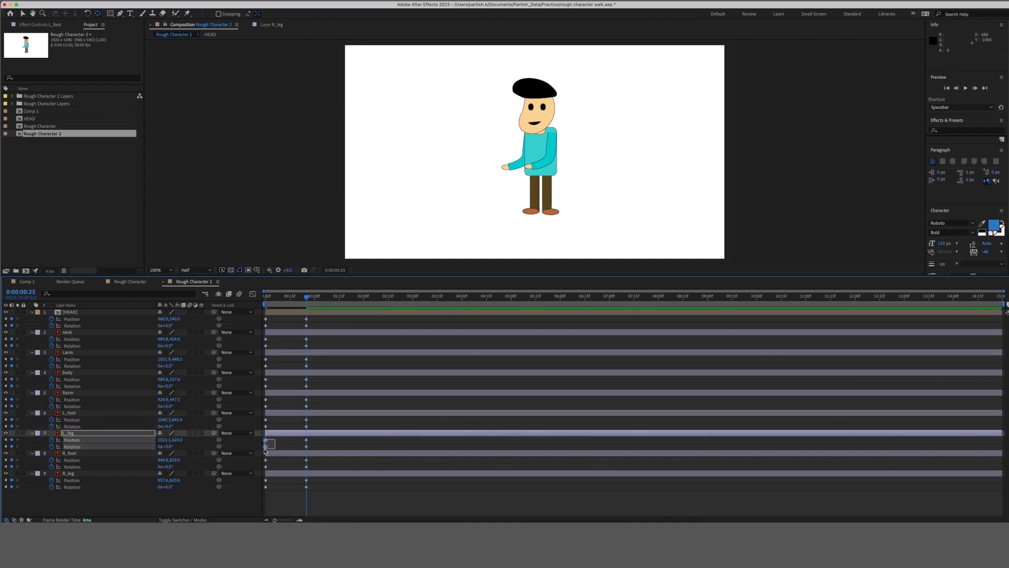
key("ctrl+c")
key("ctrl+v")
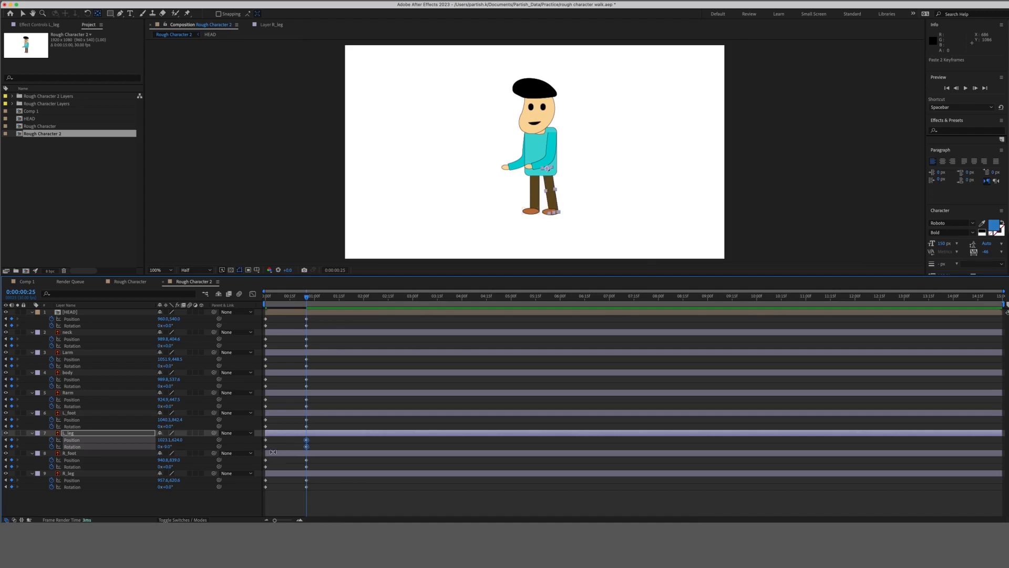
Paste R_foot's and R_leg's starting keyframes at 0:00:00:25, keeping R_leg at 12°.
left_click_drag(277, 458, 267, 490)
key("ctrl+c")
key("ctrl+v")
key("ctrl+v")
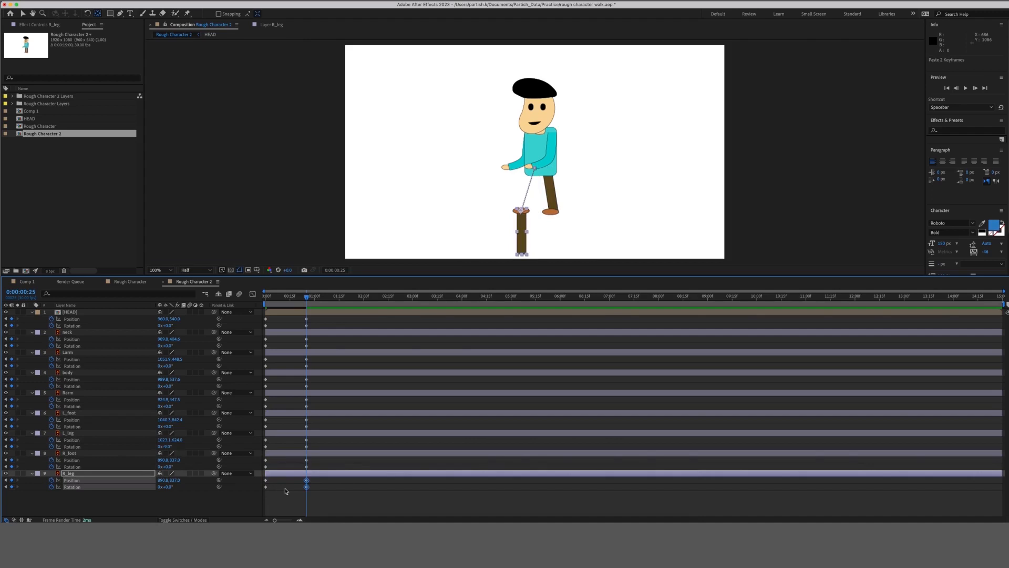
key("ctrl+z")
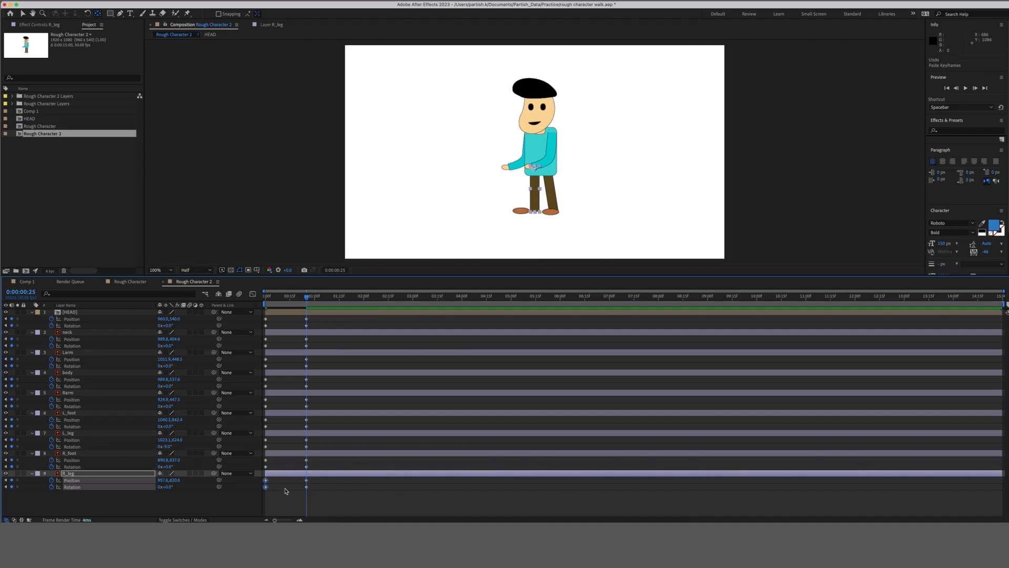
key("ctrl+v")
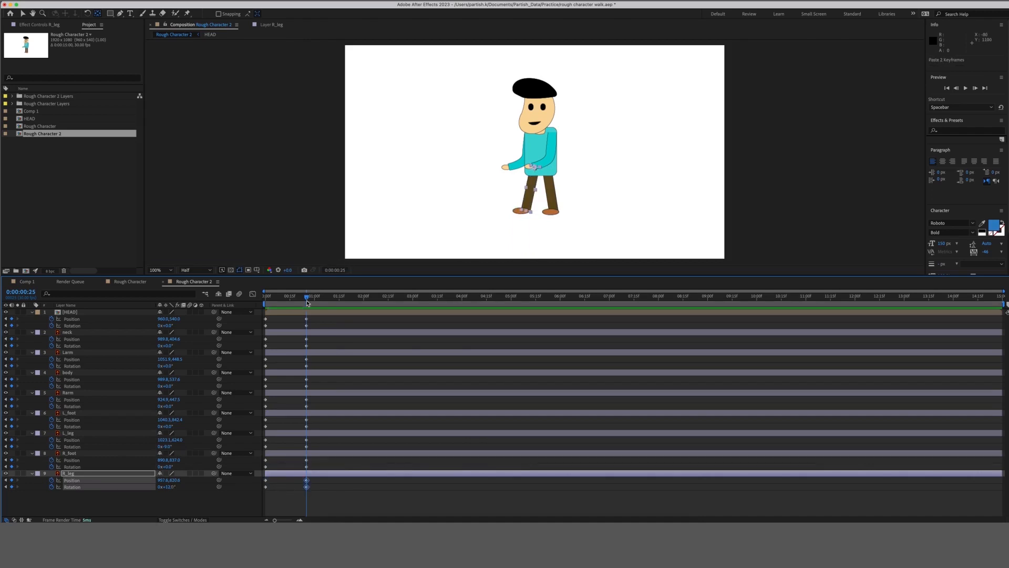
mouse_move(306, 297)
left_mouse_down()
mouse_move(266, 303)
mouse_move(297, 302)
mouse_move(266, 303)
mouse_move(288, 302)
left_mouse_up()
Add Position and Rotation keyframes on all layers at frame 13, then undo them.
key("super+a")
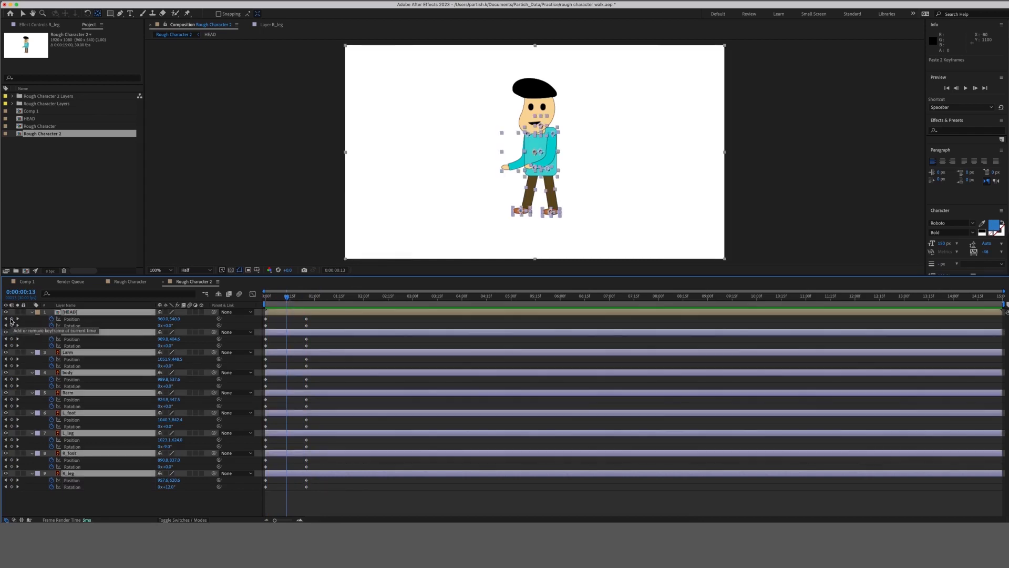
left_click(11, 320)
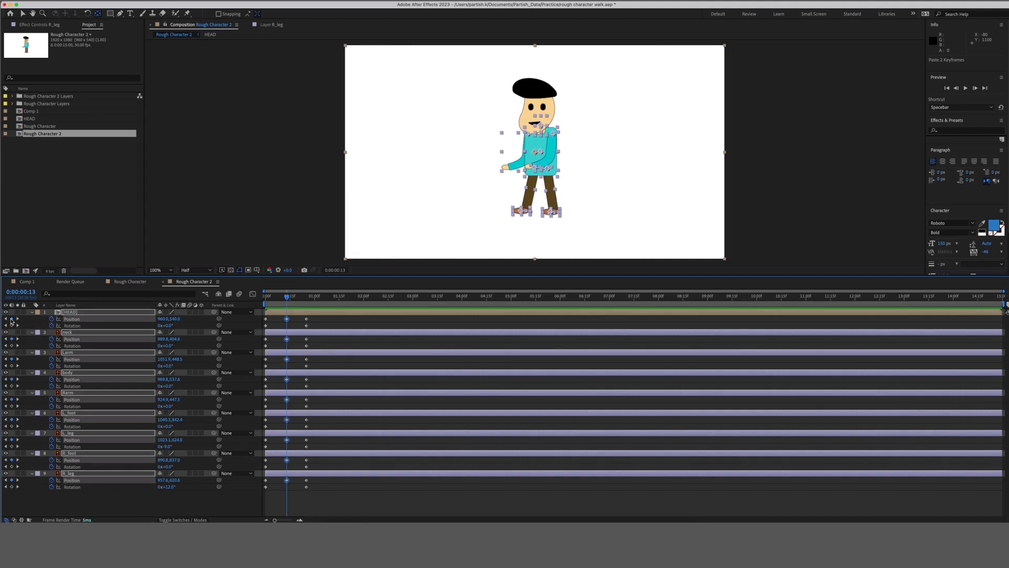
left_click(11, 326)
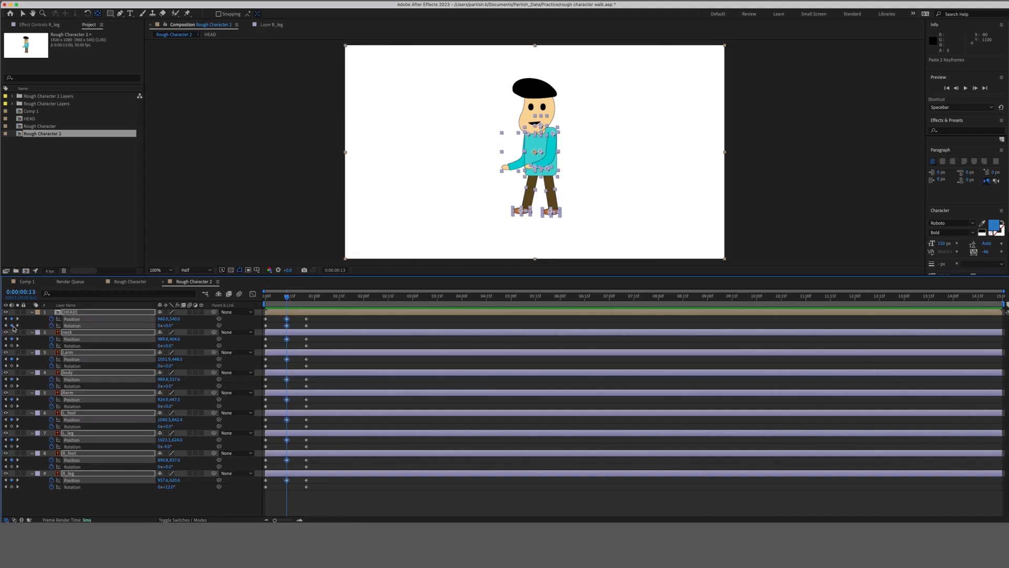
left_click(144, 507)
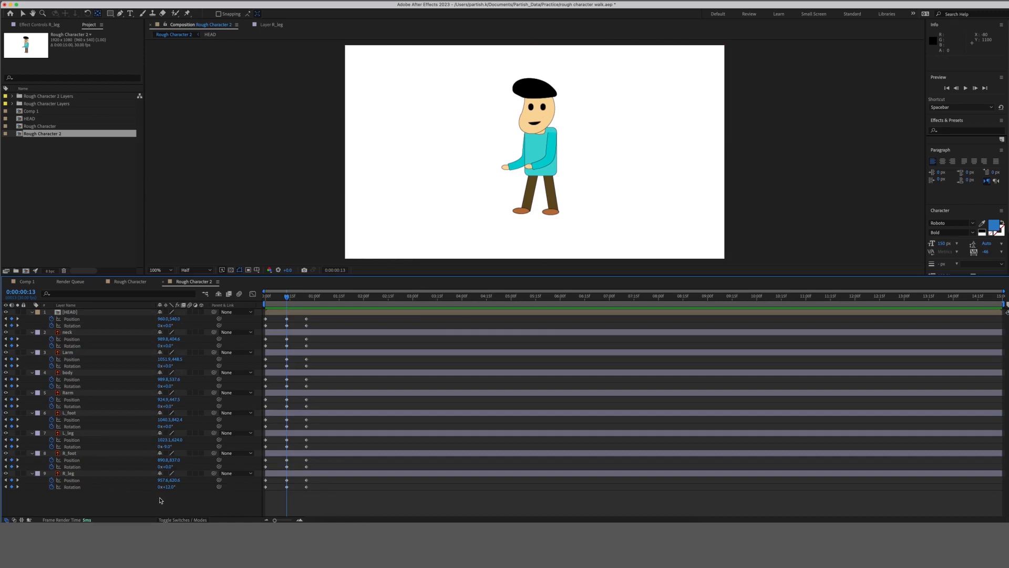
key("super+z")
key("super+z")
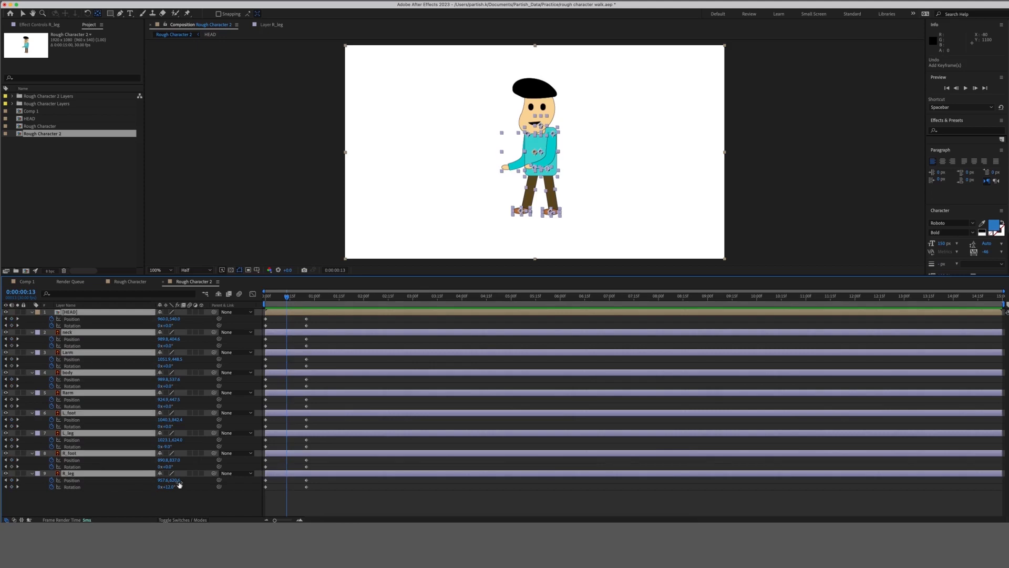
key("Home")
left_click(182, 502)
Nudge R_foot's starting position right and copy its Rotation keyframe to 0:00:00:25.
left_click(522, 215)
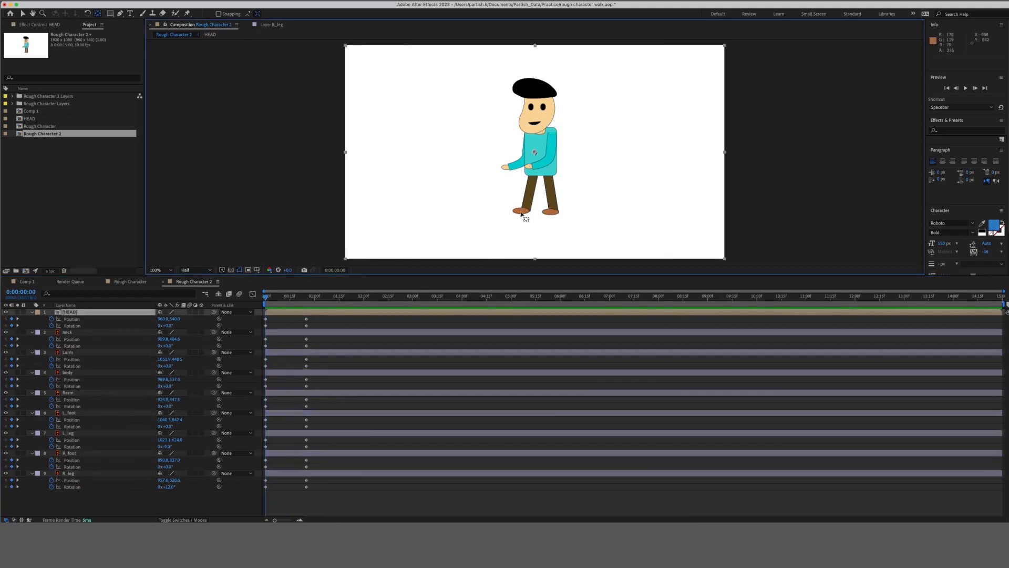
left_click(265, 427)
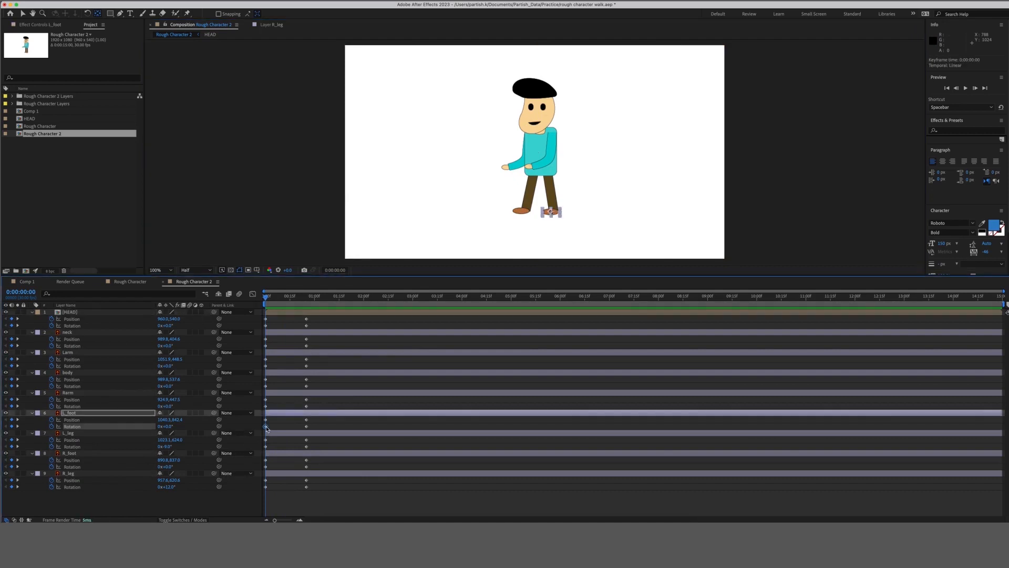
left_click(266, 467)
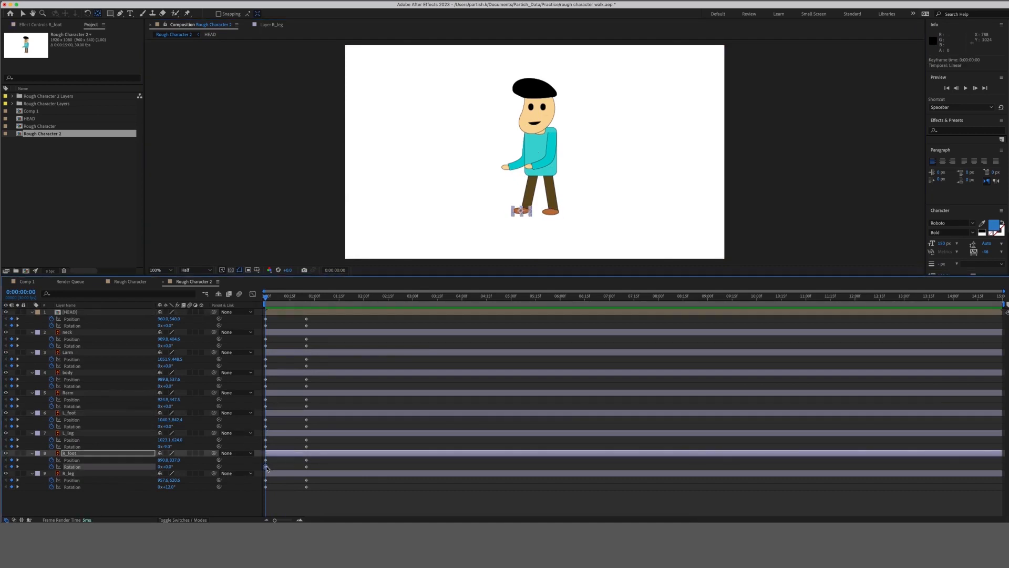
key("Right")
key("Right")
key("Right")
key("Right")
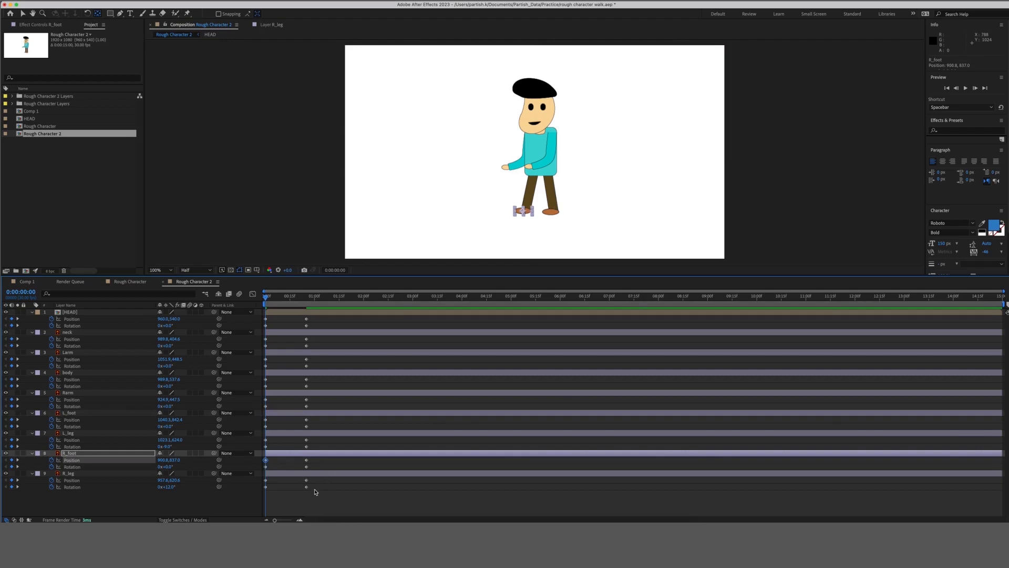
left_click(312, 495)
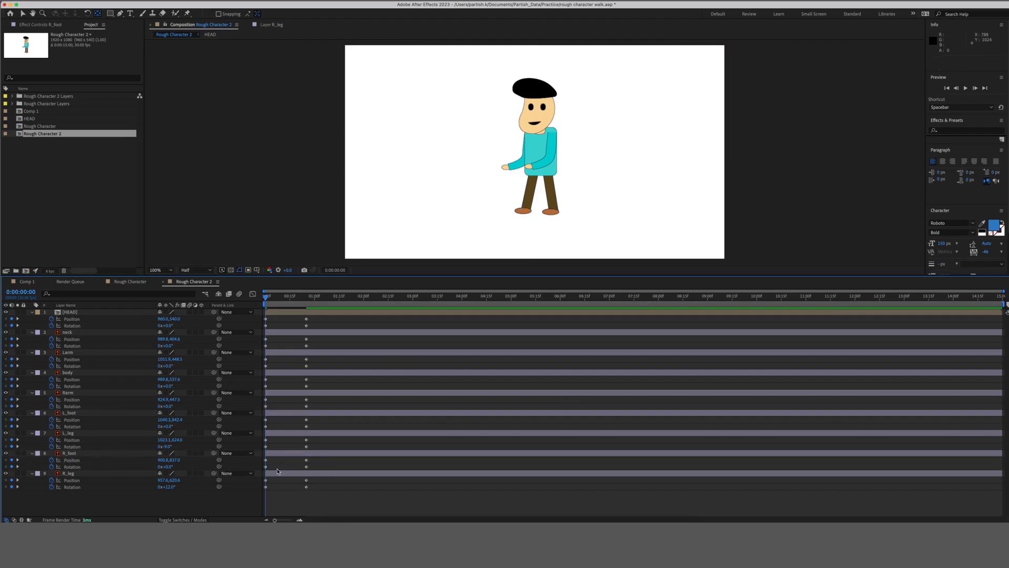
left_click(266, 447)
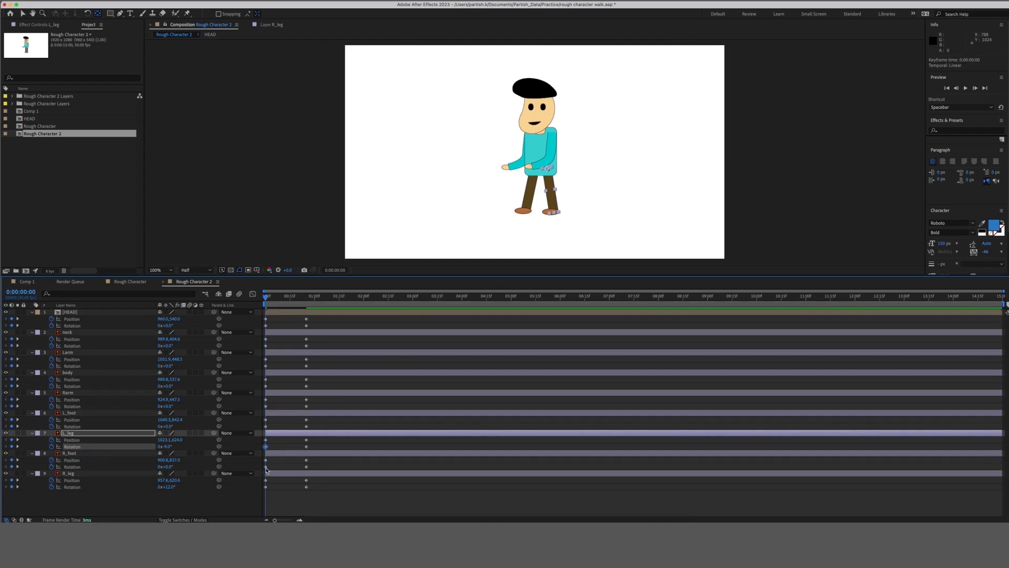
left_click(265, 466)
key("cmd+c")
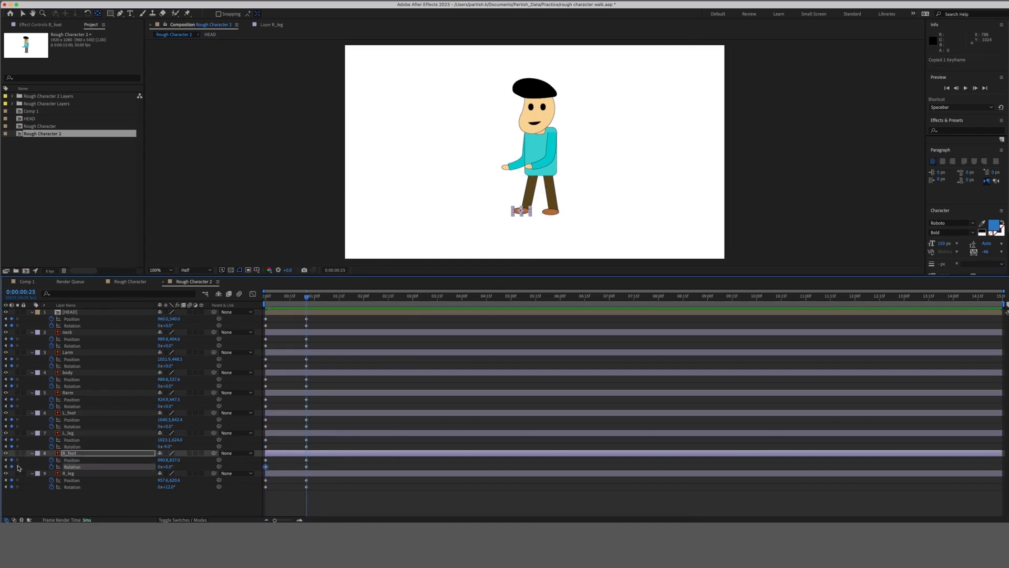
key("k")
key("cmd+v")
left_click(298, 498)
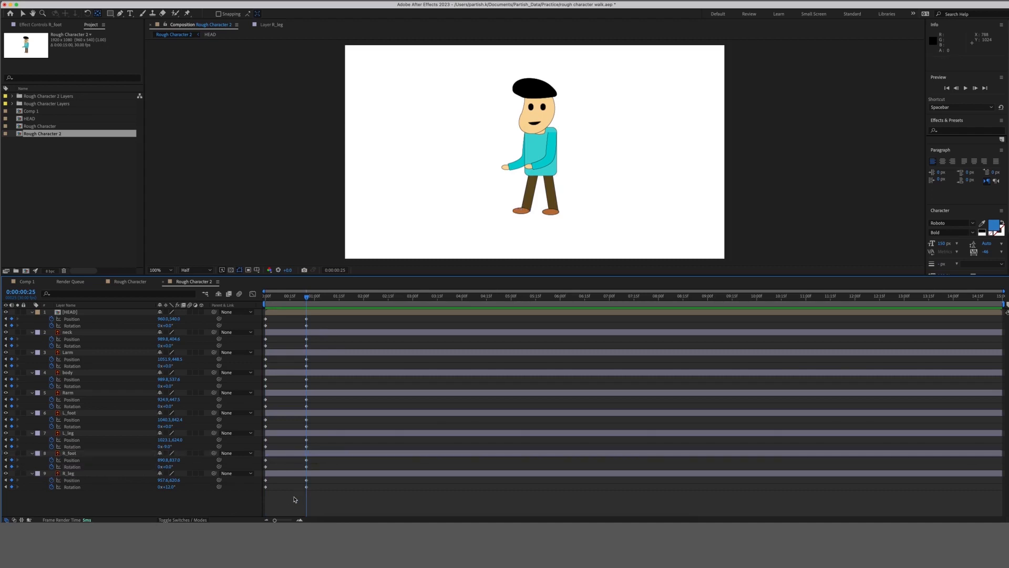
At 0:00:00:13, add Position and Rotation keyframes on every layer from HEAD down to R_leg.
left_click(288, 298)
key("super+a")
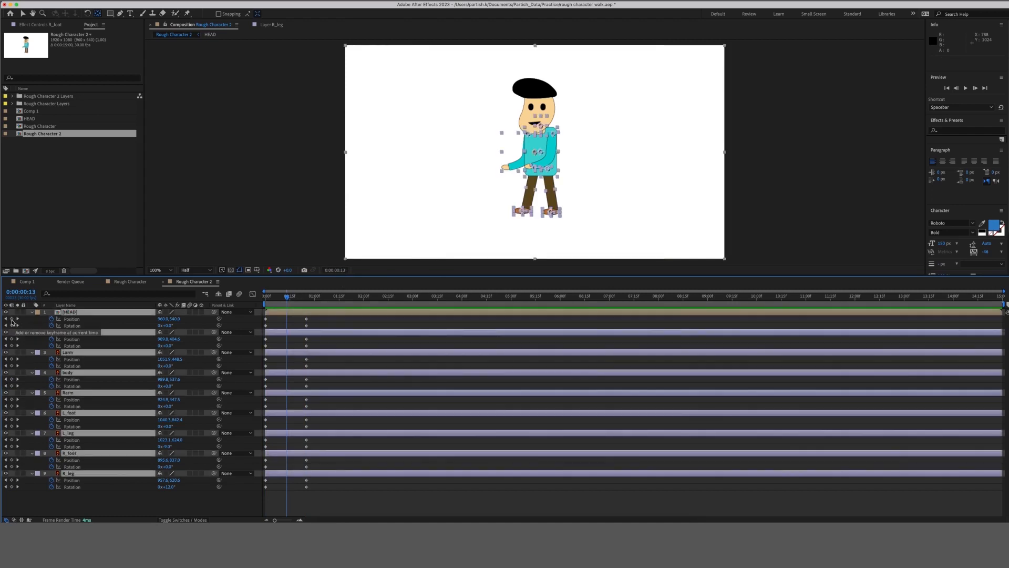
left_click(11, 319)
left_click(12, 325)
left_click(11, 339)
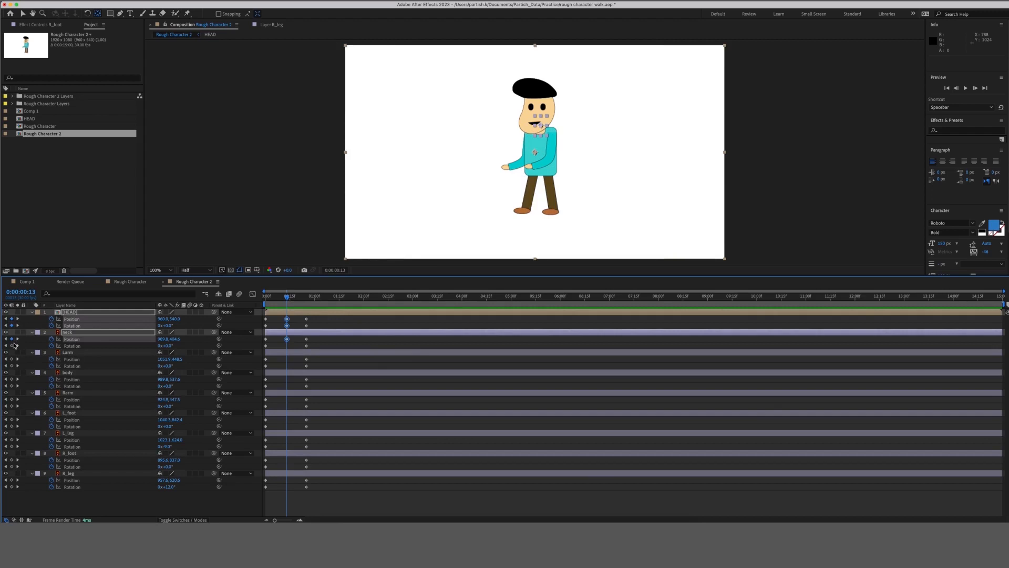
left_click(12, 345)
left_click(12, 359)
left_click(12, 379)
left_click(12, 399)
left_click(11, 419)
left_click(12, 440)
left_click(11, 460)
left_click(12, 480)
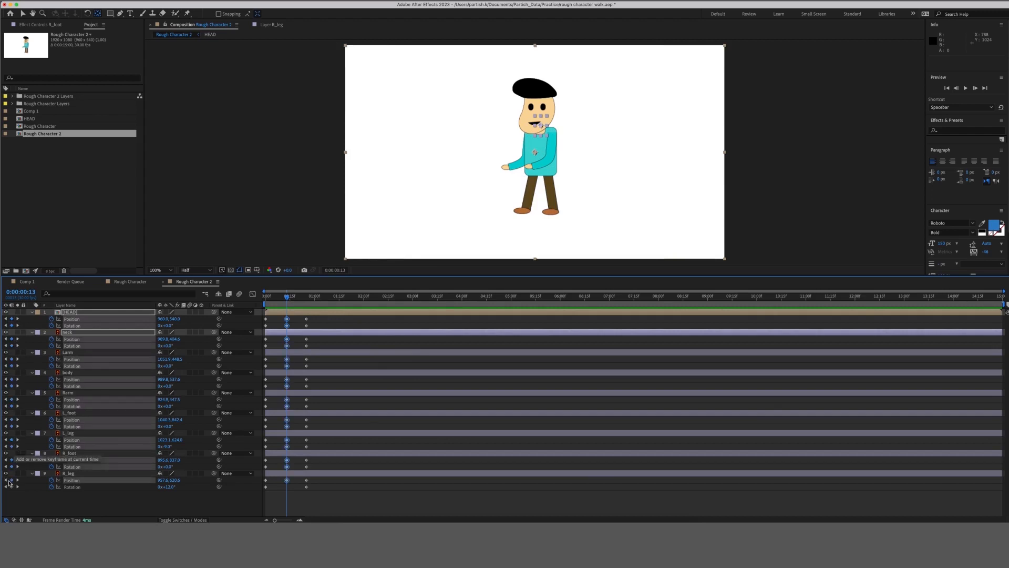
left_click(12, 487)
key("super+a")
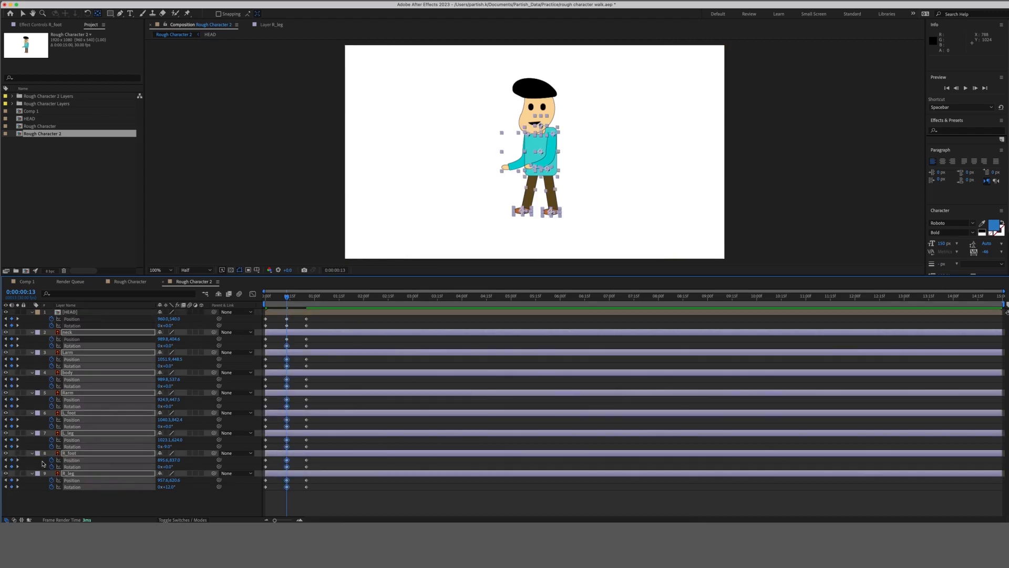
left_click(220, 512)
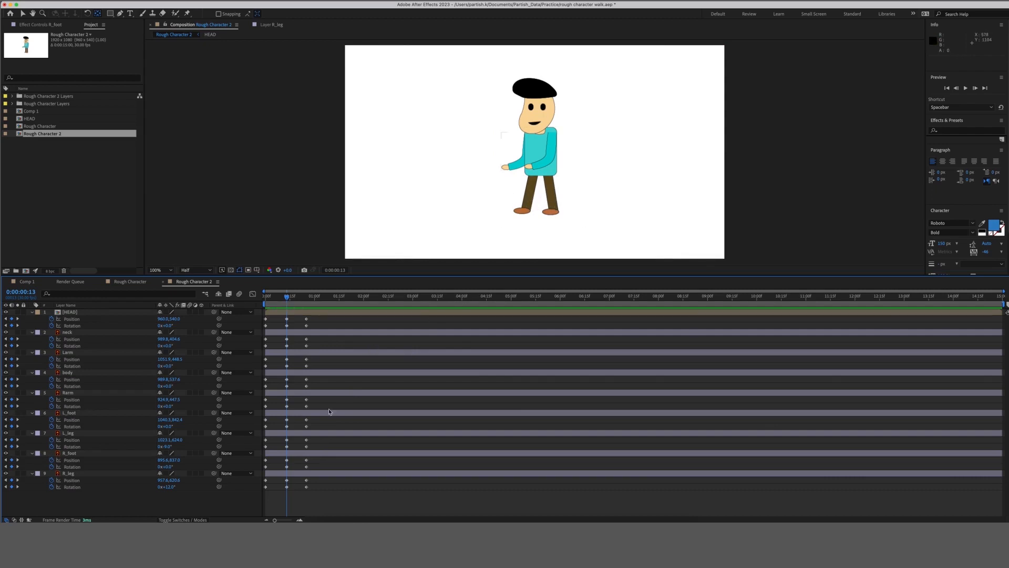
Rotate L_leg to 18° at frame 13 and slide L_foot left under the body.
left_click(292, 415)
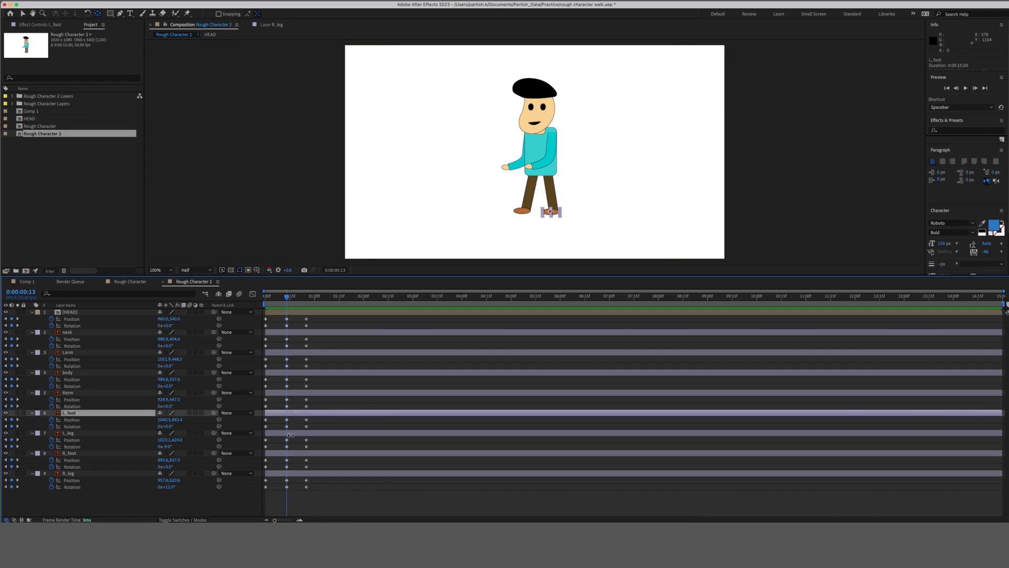
left_click(291, 433)
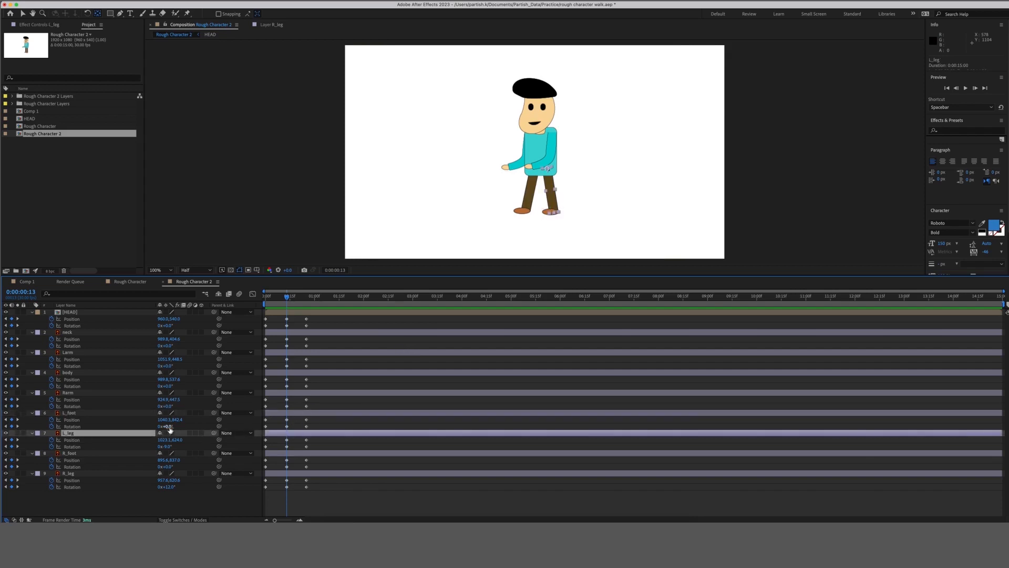
left_click_drag(165, 426, 177, 427)
key("super+z")
left_click_drag(170, 447, 178, 446)
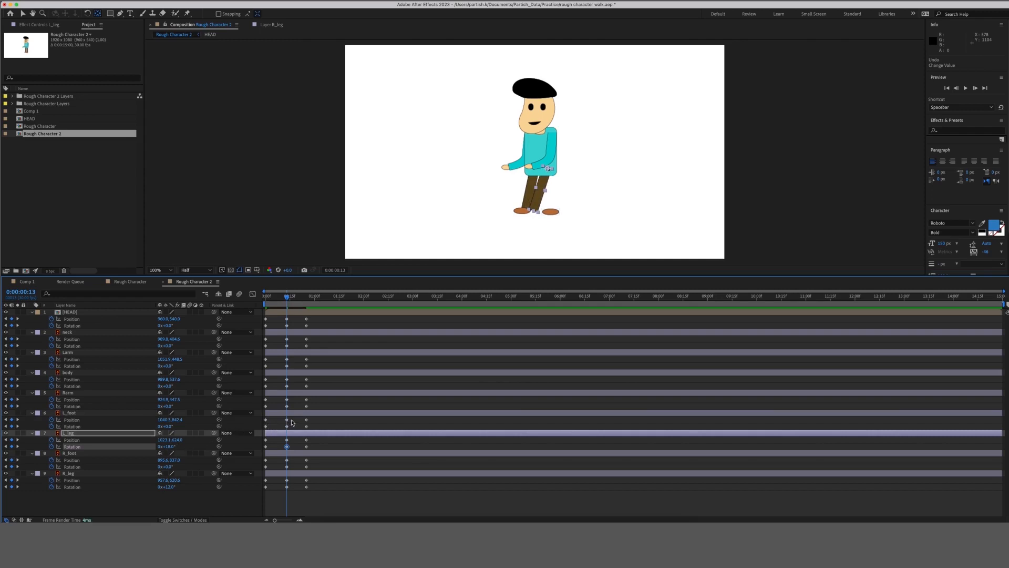
left_click(287, 420)
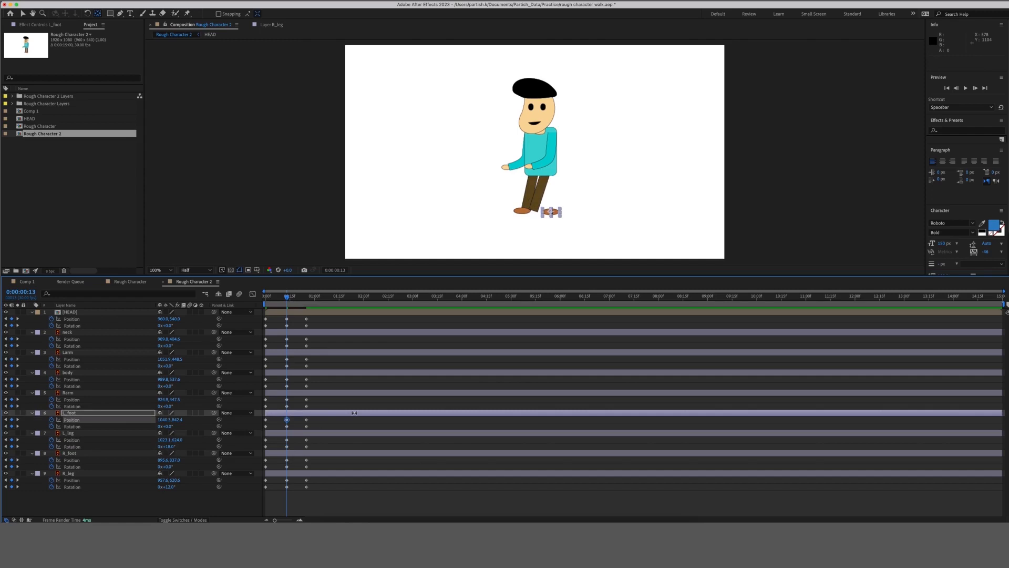
key("shift+Left")
key("shift+Left")
key("shift+Left")
key("shift+Left")
key("shift+Left")
key("shift+Left")
key("shift+Left")
key("shift+Left")
key("shift+Left")
key("shift+Left")
key("shift+Left")
key("shift+Left")
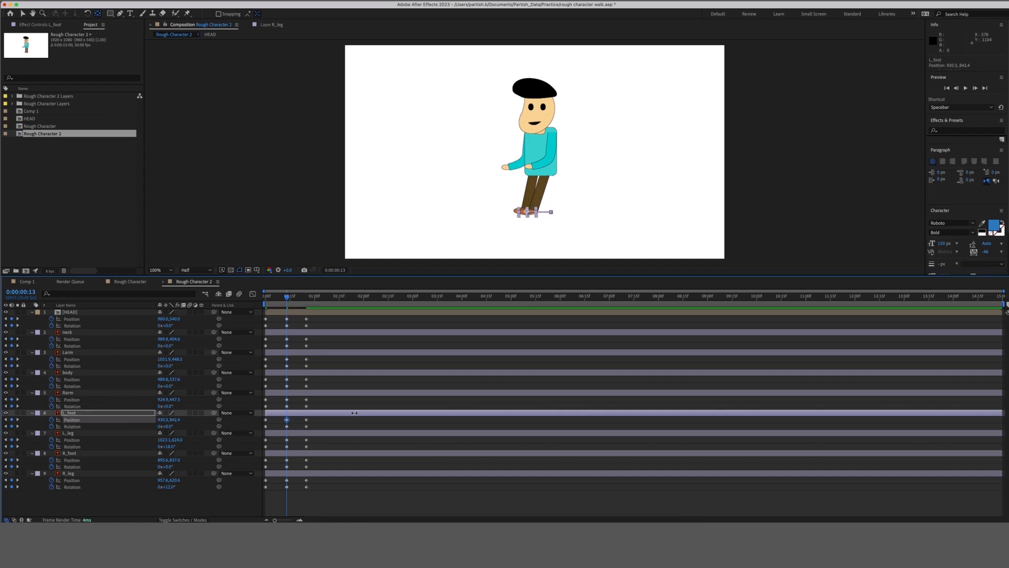
key("shift+Right")
key("shift+Right")
key("Left")
key("Left")
left_click(296, 440)
Move L_leg's position left and nudge L_foot further left beneath it.
left_click(296, 433)
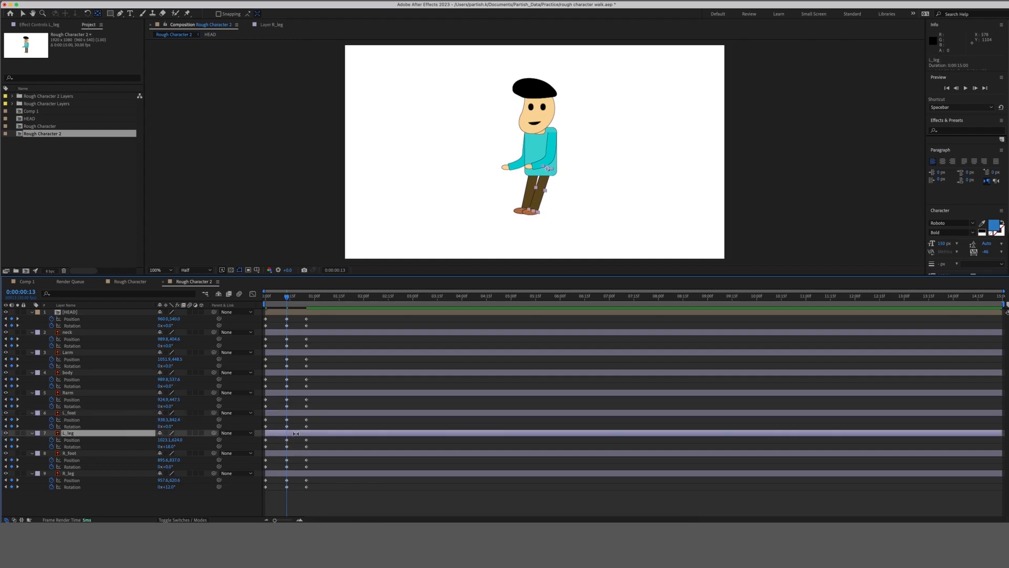
left_click(285, 443)
left_click(287, 439)
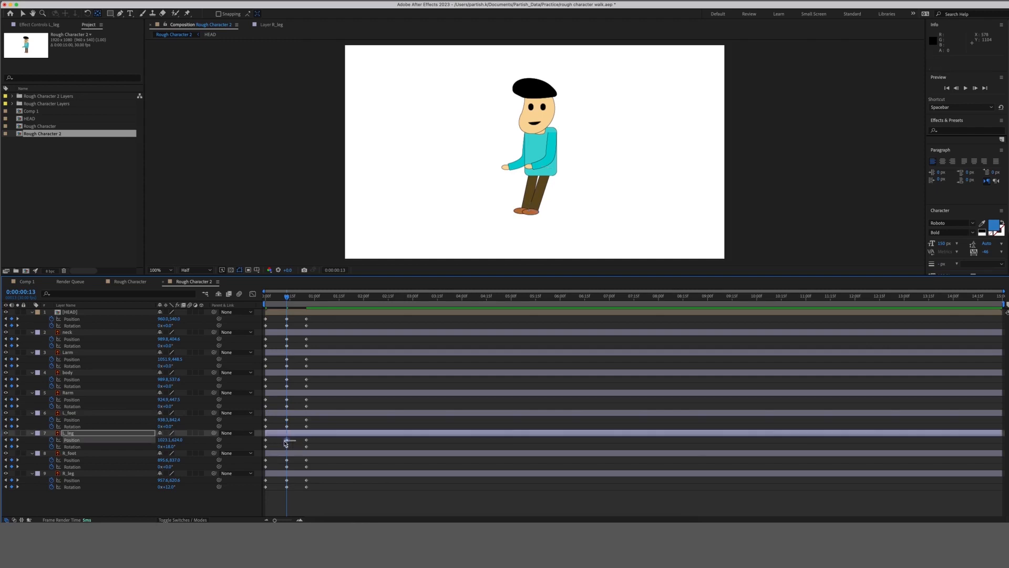
key("shift+Left")
key("shift+Left")
left_click(287, 426)
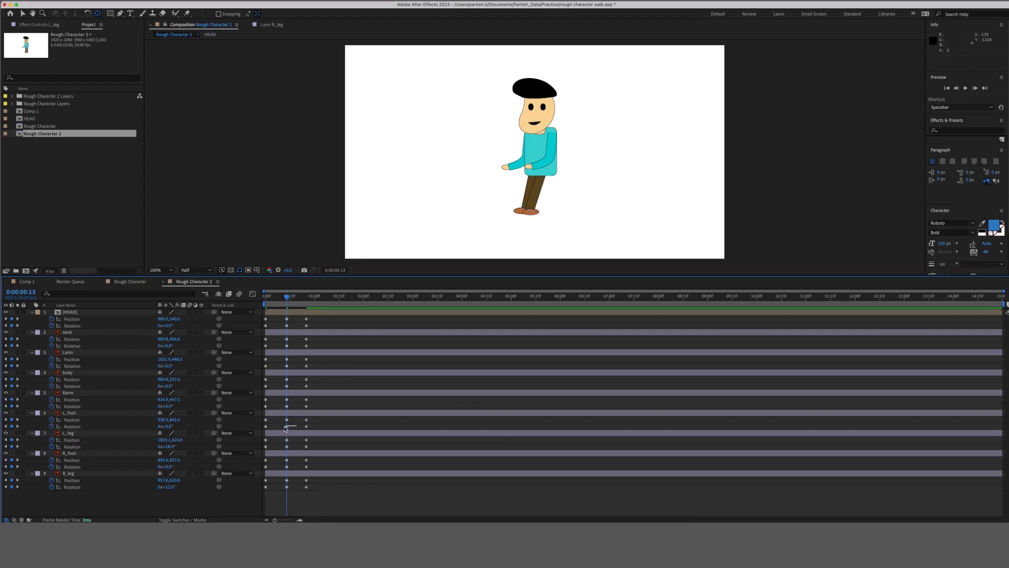
key("shift+Left")
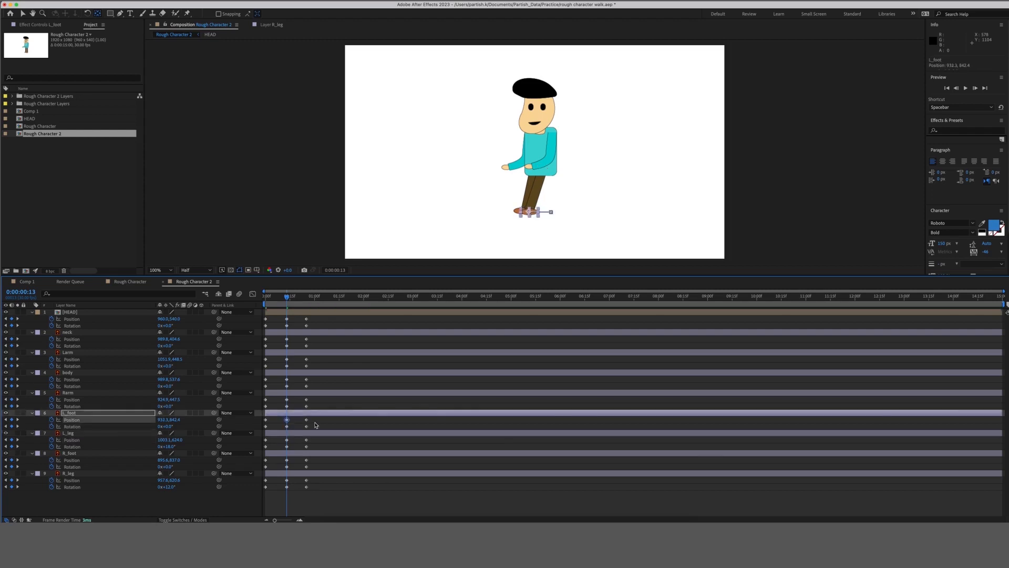
key("Left")
key("Left")
key("Left")
key("Left")
key("Left")
key("Left")
key("Left")
key("Left")
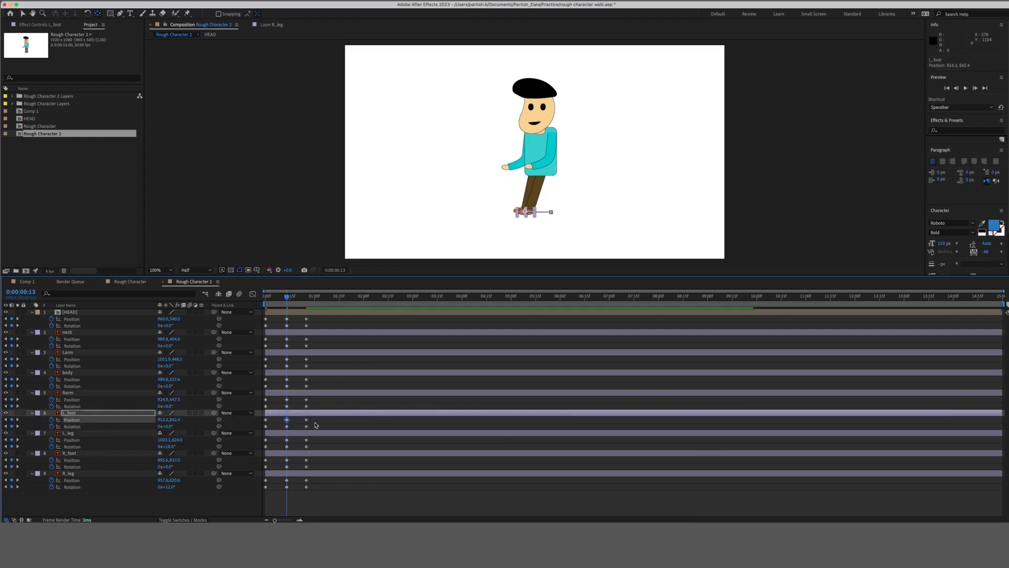
key("Right")
key("Right")
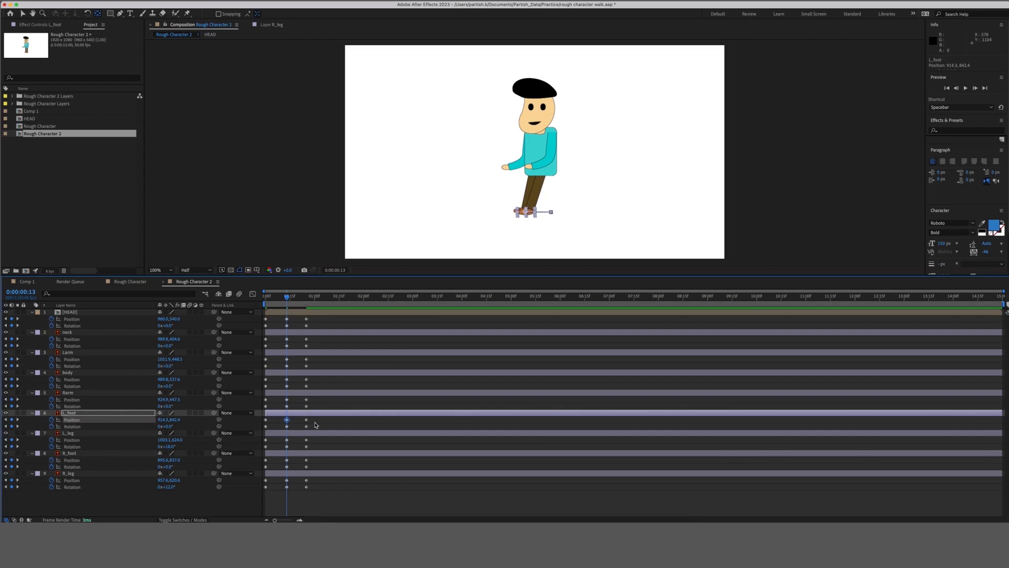
left_click(300, 445)
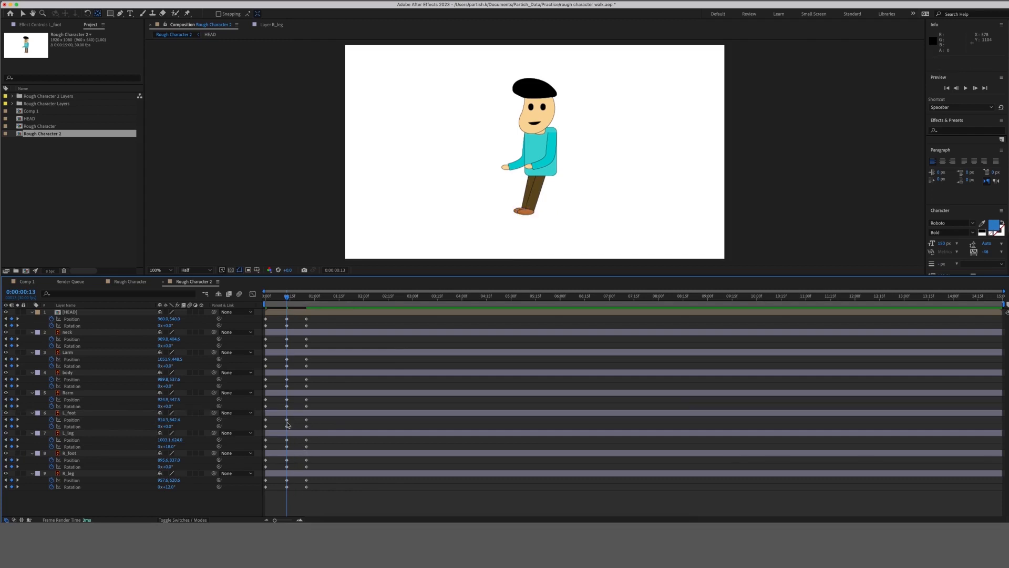
Rotate R_leg forward to about −15° and shift its position slightly right.
left_click(293, 454)
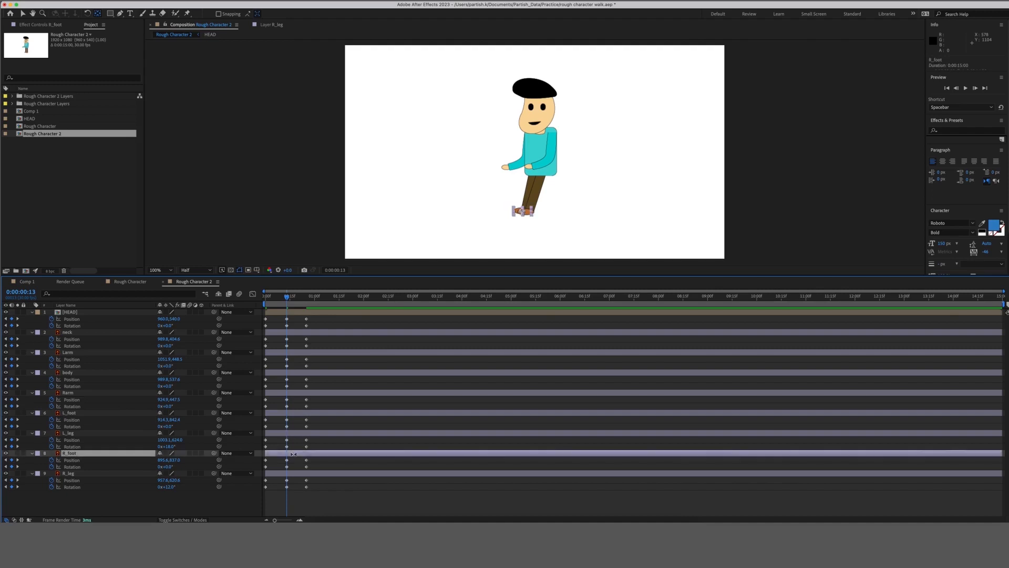
left_click(294, 474)
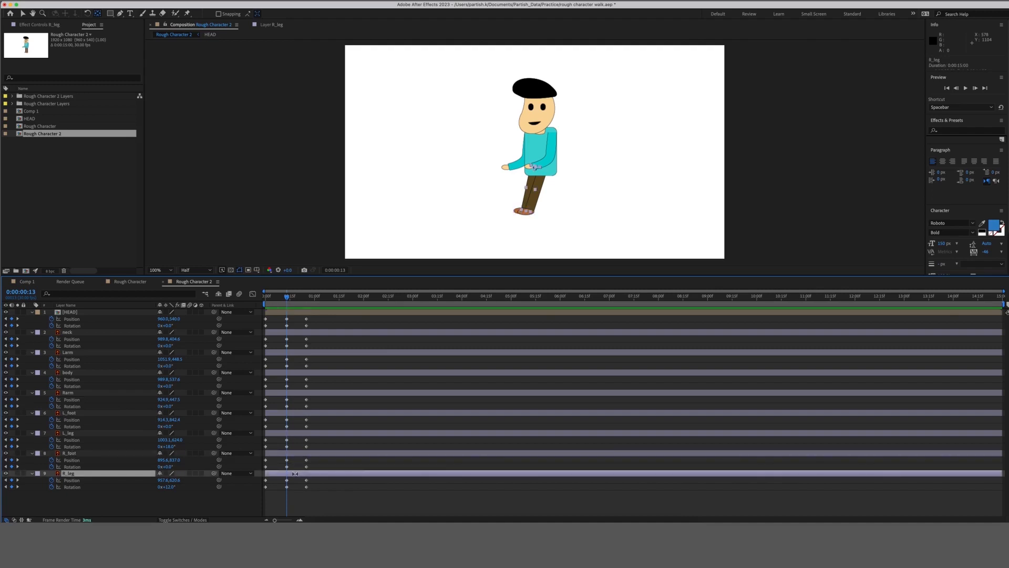
left_click_drag(168, 487, 157, 488)
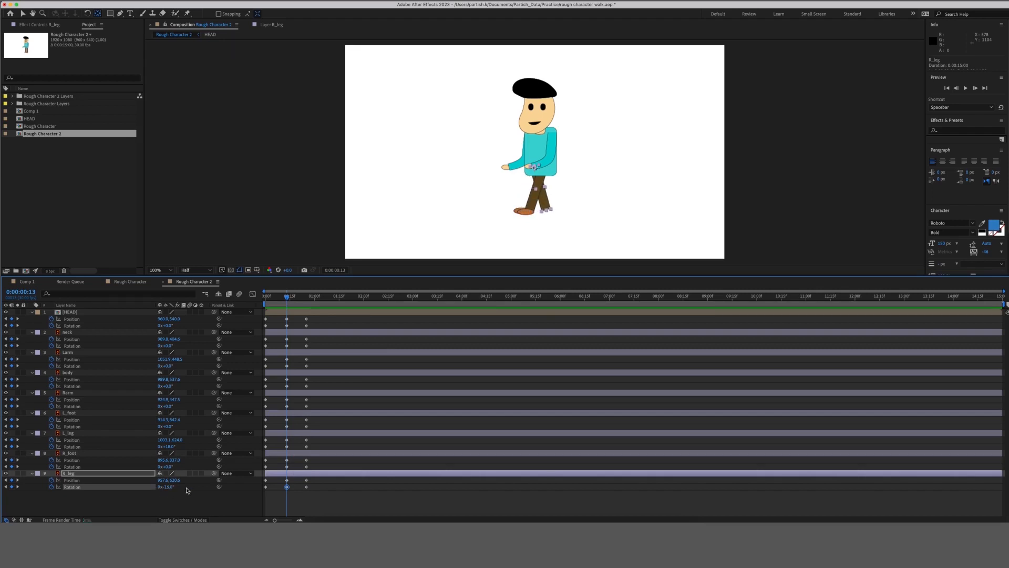
left_click(243, 500)
left_click(289, 473)
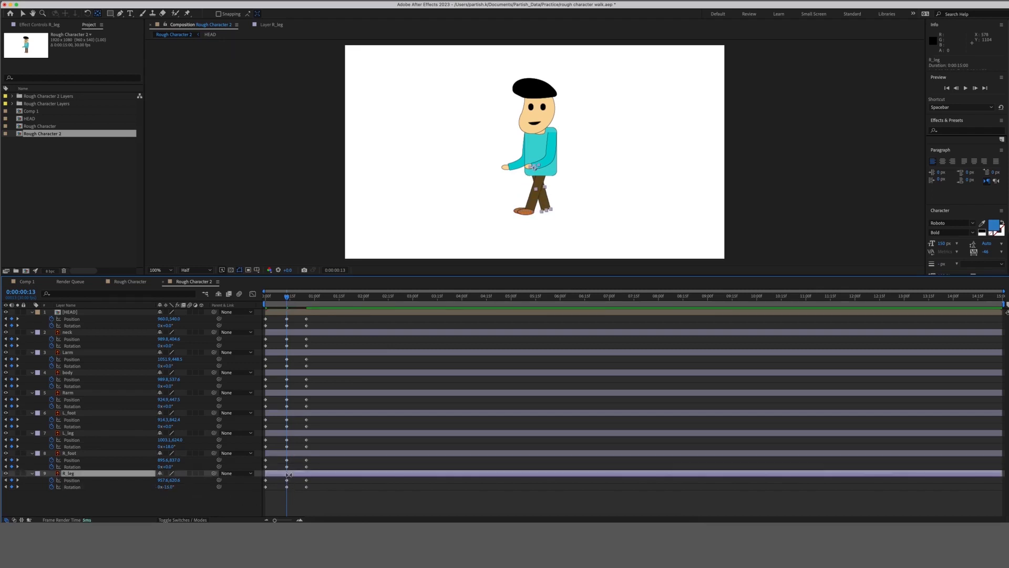
key("shift+Right")
key("shift+Right")
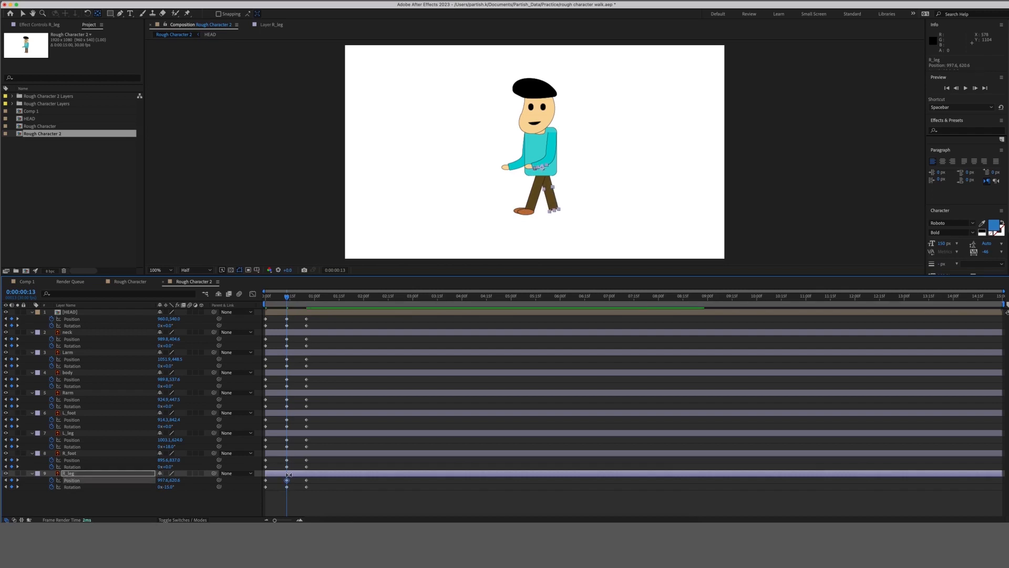
key("Left")
key("Left")
key("Left")
key("Left")
key("Left")
key("Left")
key("Left")
key("Left")
key("Left")
key("Left")
key("Left")
key("Left")
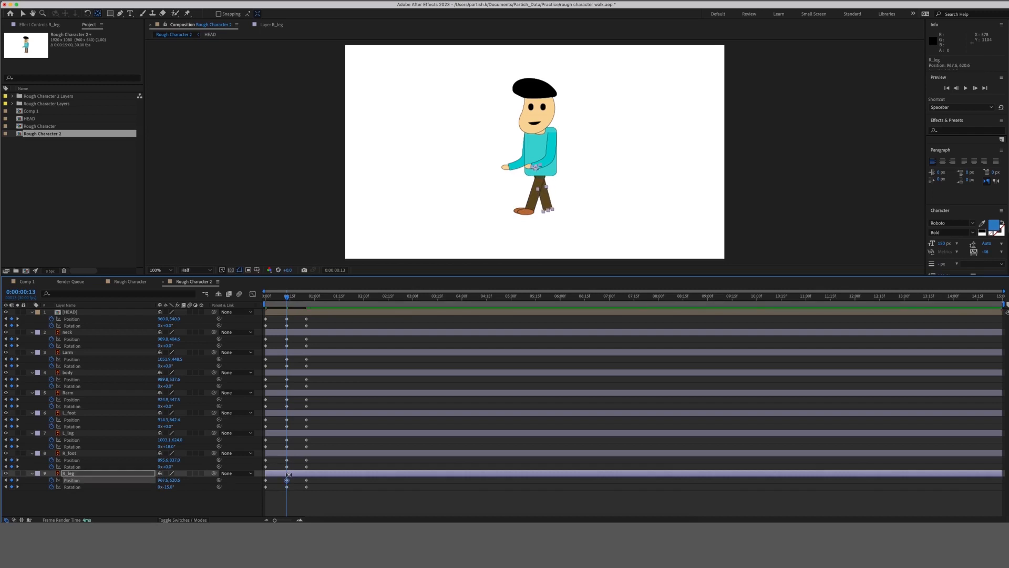
Slide R_foot forward to the right so it steps out beneath the right leg.
left_click(287, 466)
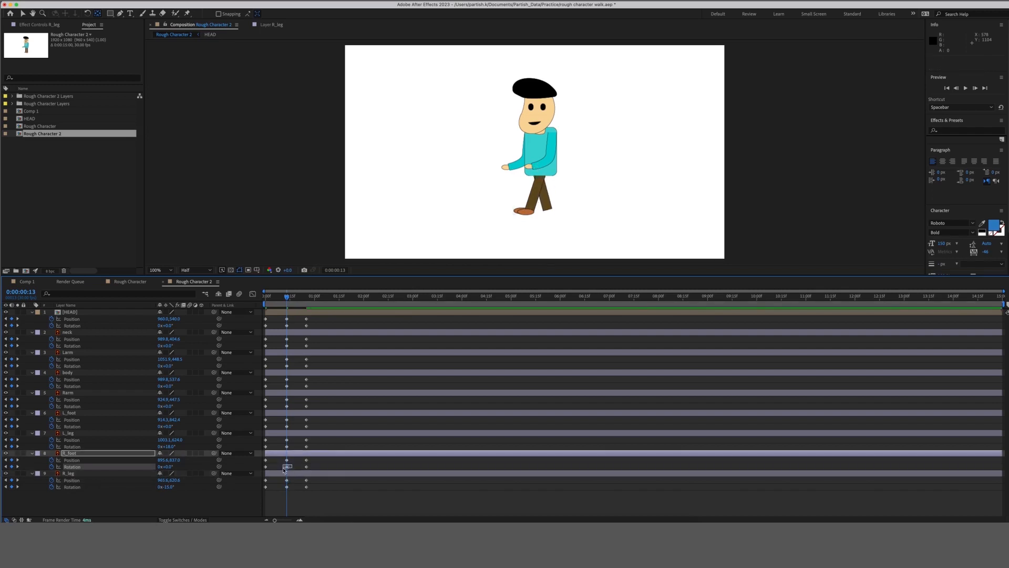
key("shift+Right")
key("shift+Right")
key("shift+Right")
key("shift+Right")
key("shift+Right")
key("shift+Right")
key("shift+Right")
key("shift+Right")
key("shift+Right")
key("shift+Right")
key("shift+Right")
key("shift+Right")
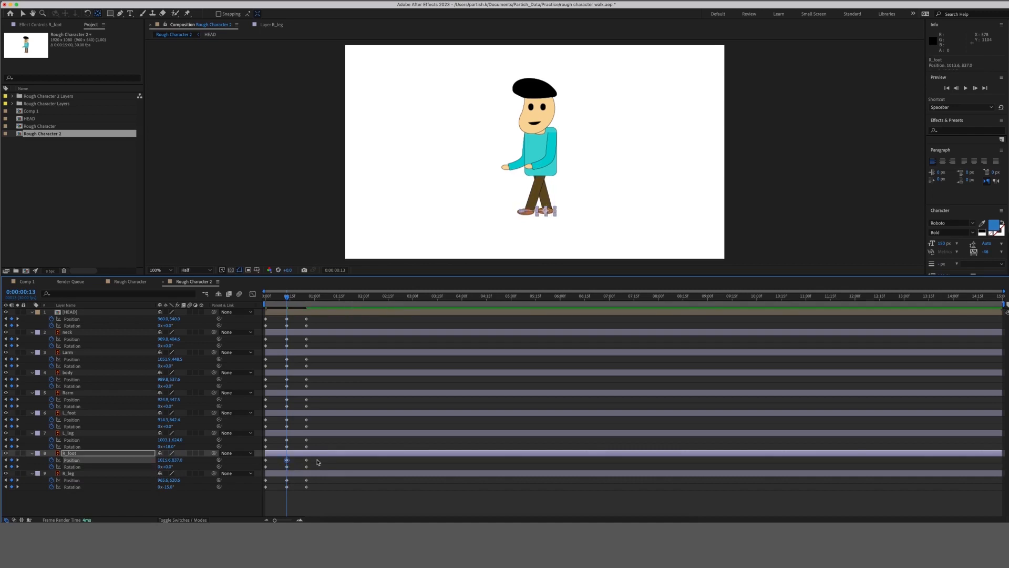
key("Left")
key("Left")
key("Left")
key("Left")
key("Left")
key("Left")
left_click(293, 465)
left_click(287, 466)
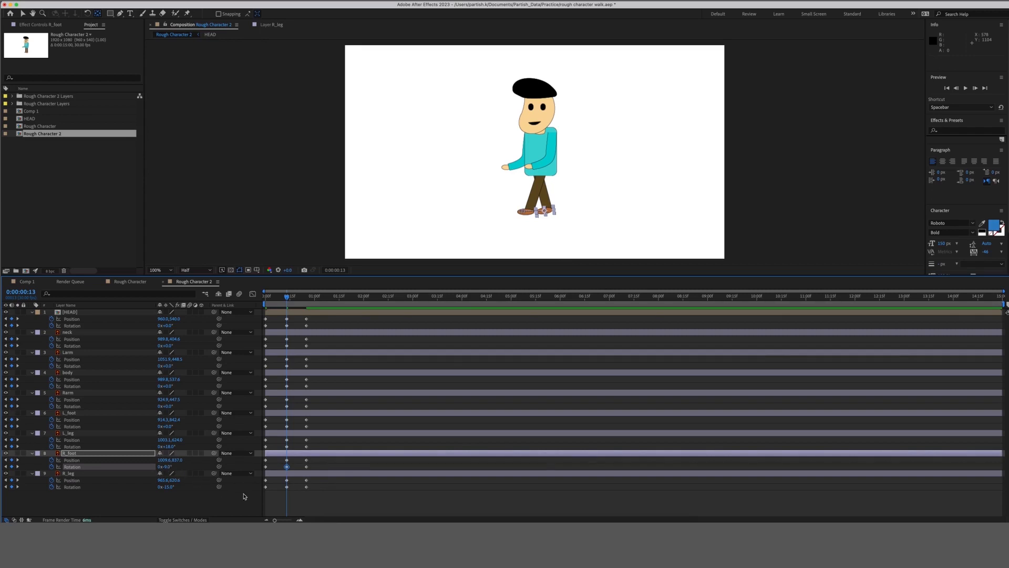
left_click(292, 502)
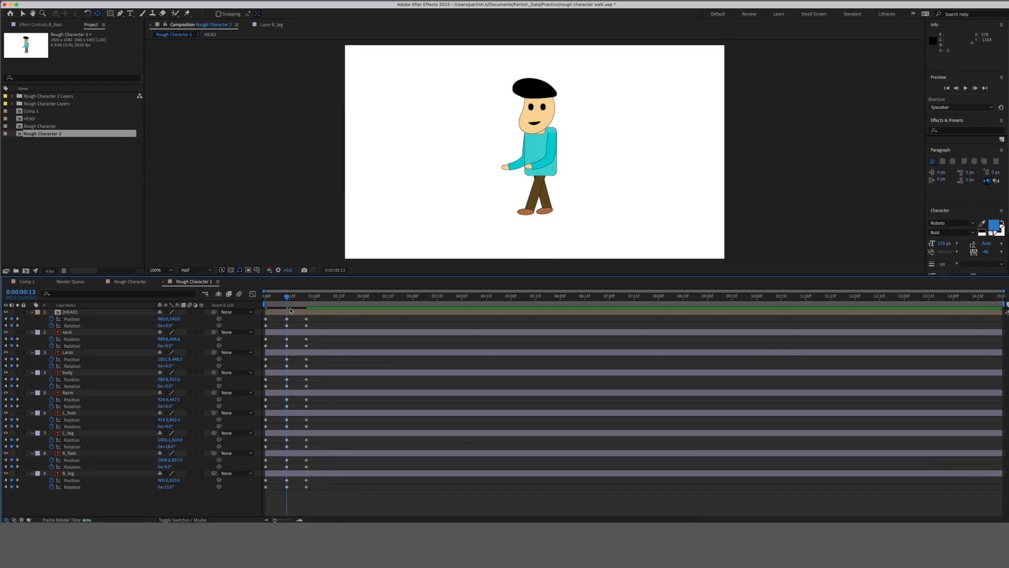
left_click_drag(286, 297, 252, 302)
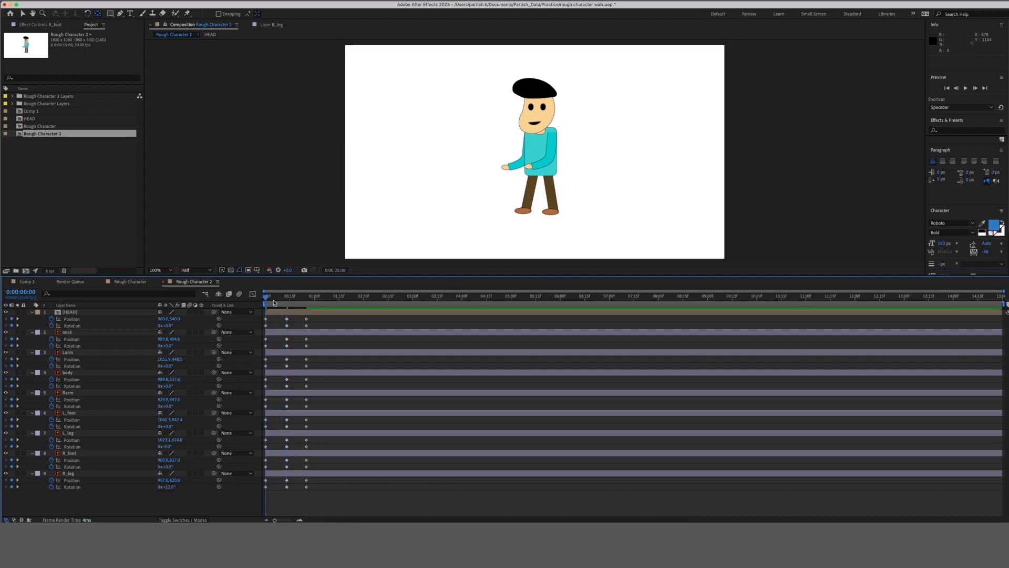
Preview the walk, then add Position and Rotation keyframes on all layers at frame 7.
key("space")
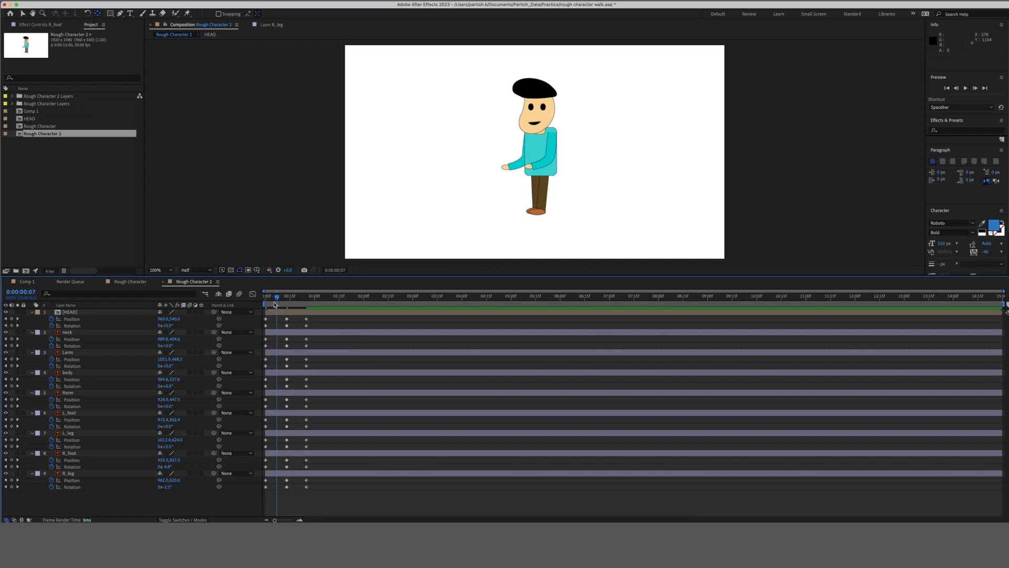
key("super+a")
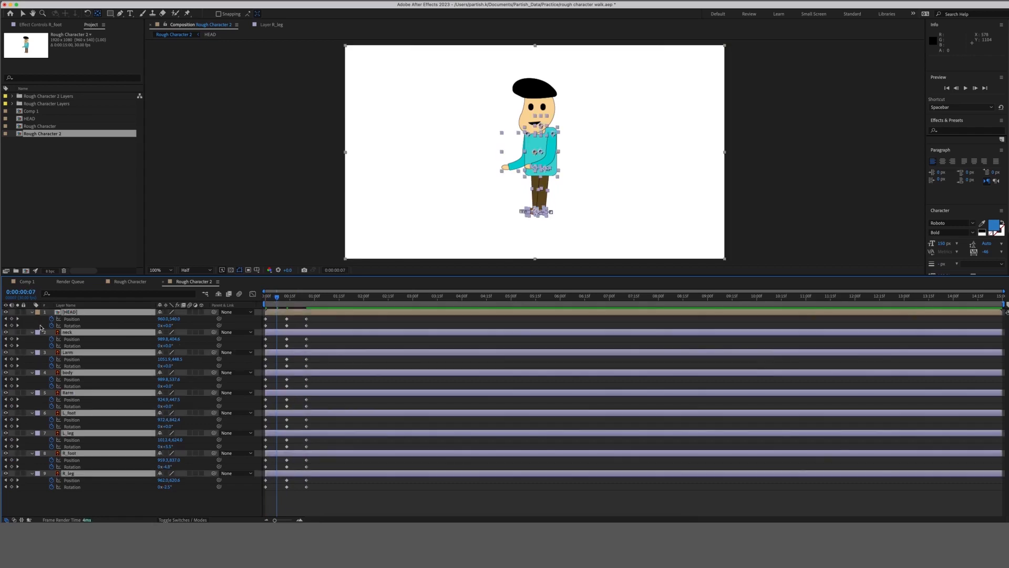
left_click(12, 320)
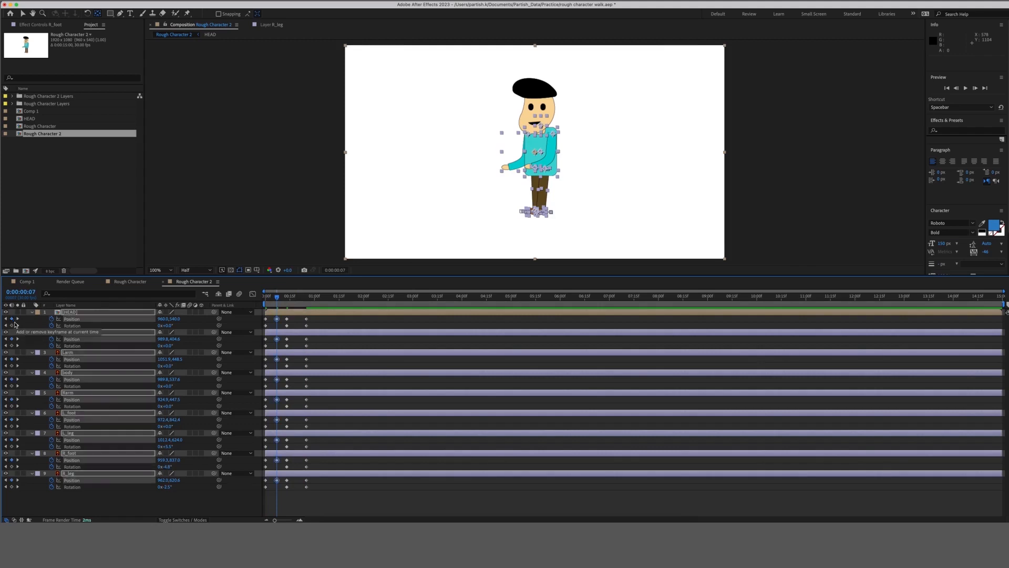
left_click(12, 325)
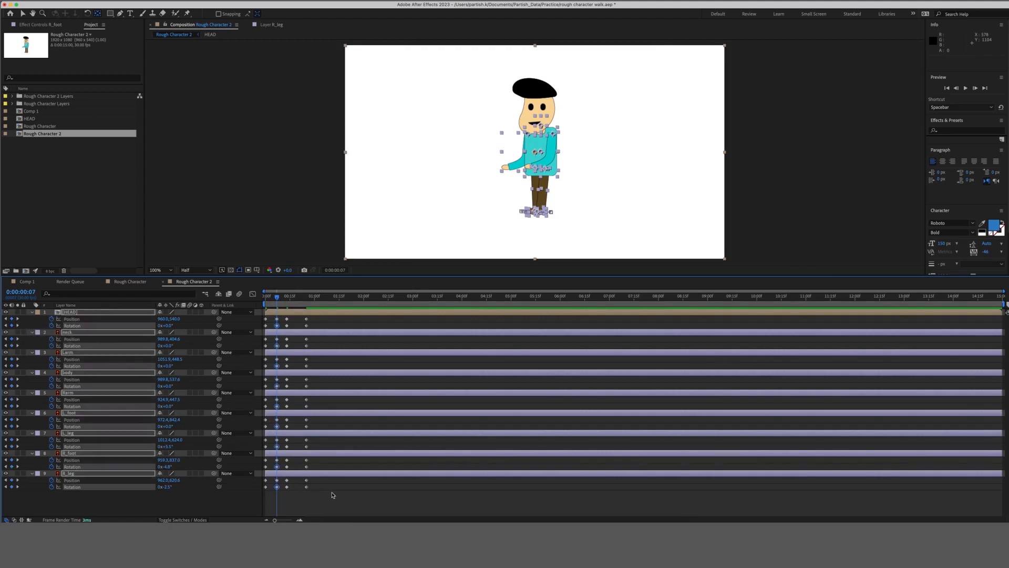
Add keyframes on all properties at 0:00:00:19, then go back to frame 7.
left_click(297, 298)
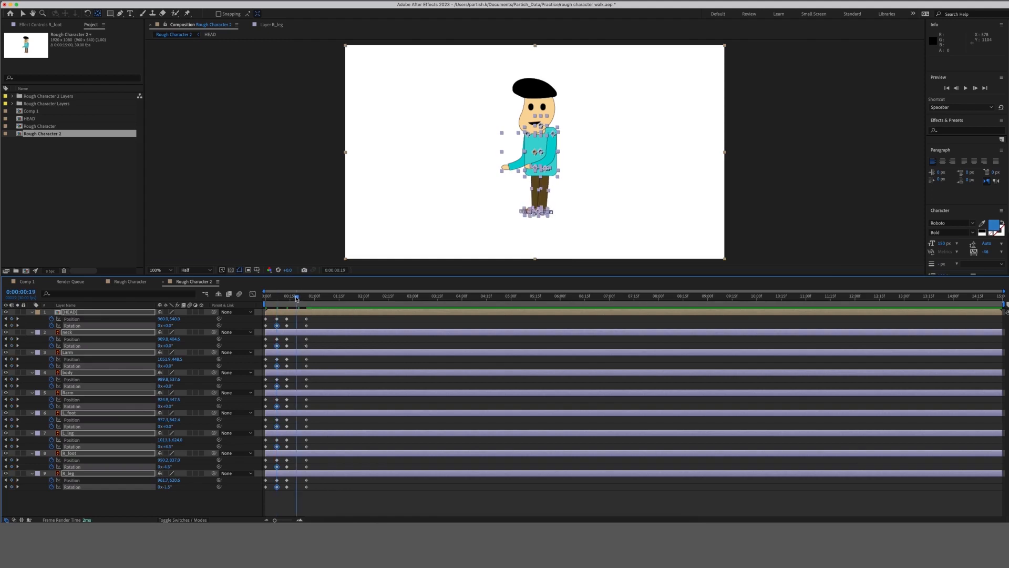
left_click(11, 319)
left_click(150, 506)
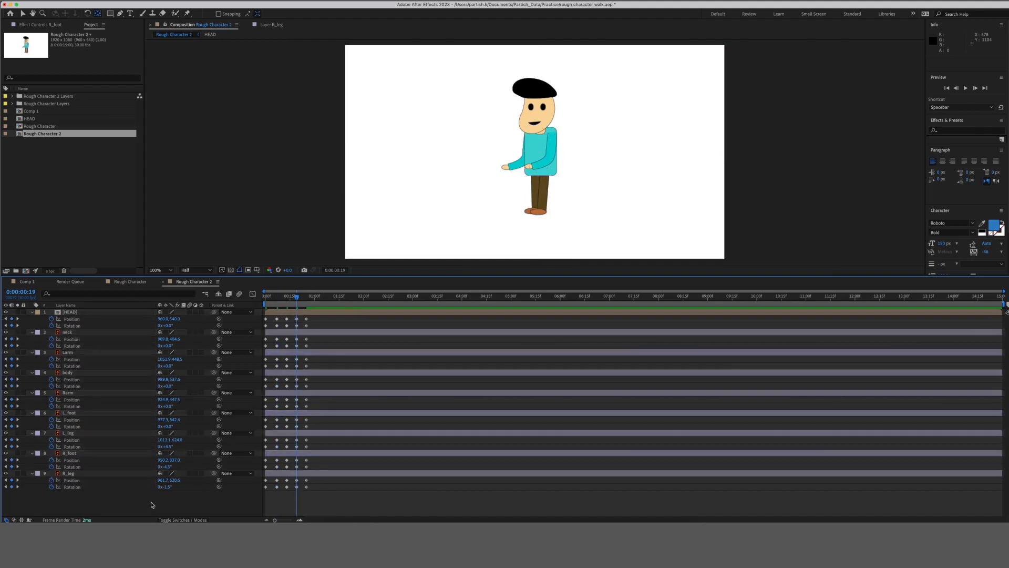
left_click(279, 298)
left_click_drag(278, 298, 271, 298)
left_click_drag(273, 299, 278, 300)
Hide R_foot and R_leg, select L_leg and pick the Puppet Position Pin tool.
left_click(279, 474)
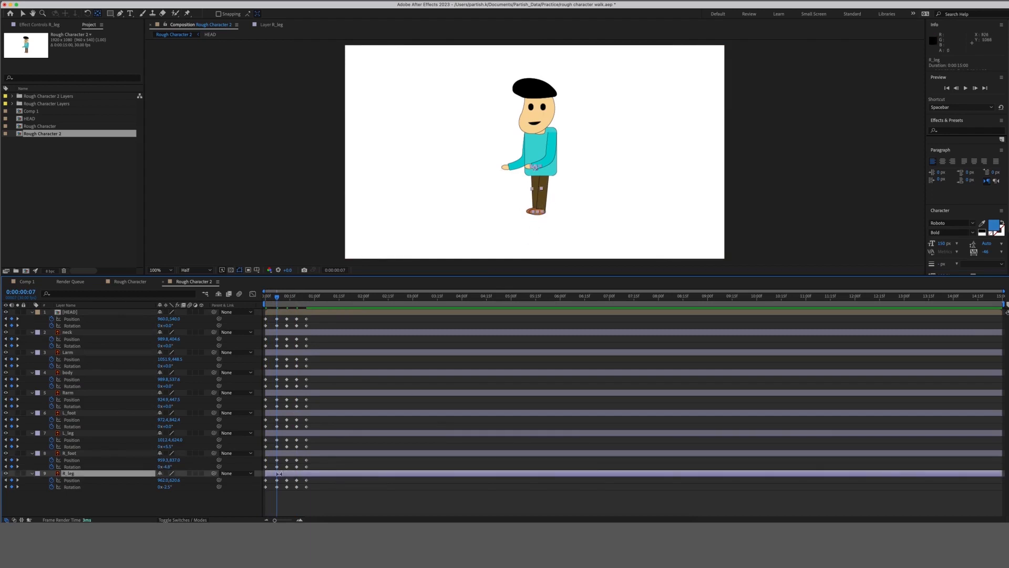
left_click(6, 453)
left_click(6, 474)
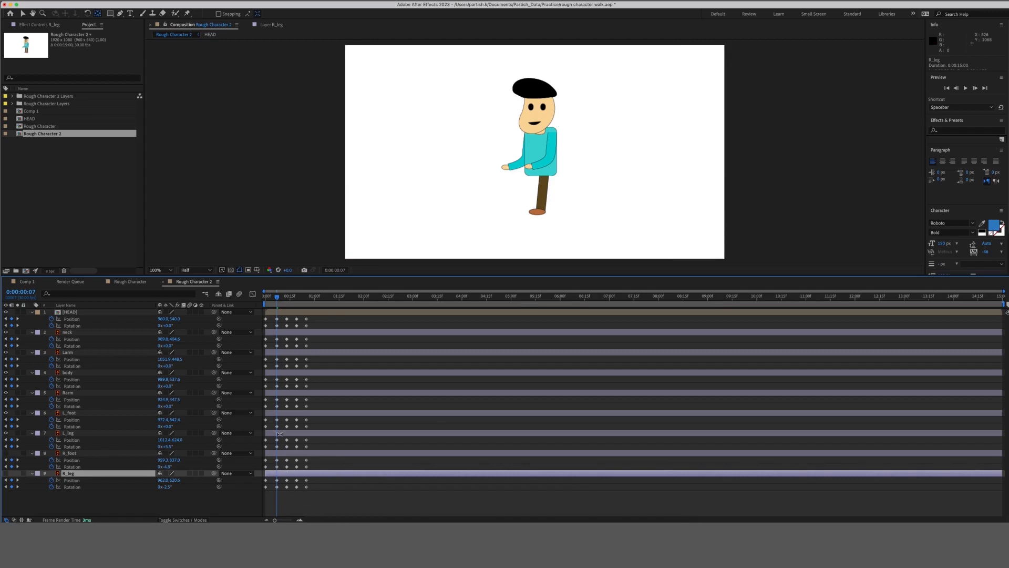
left_click(279, 433)
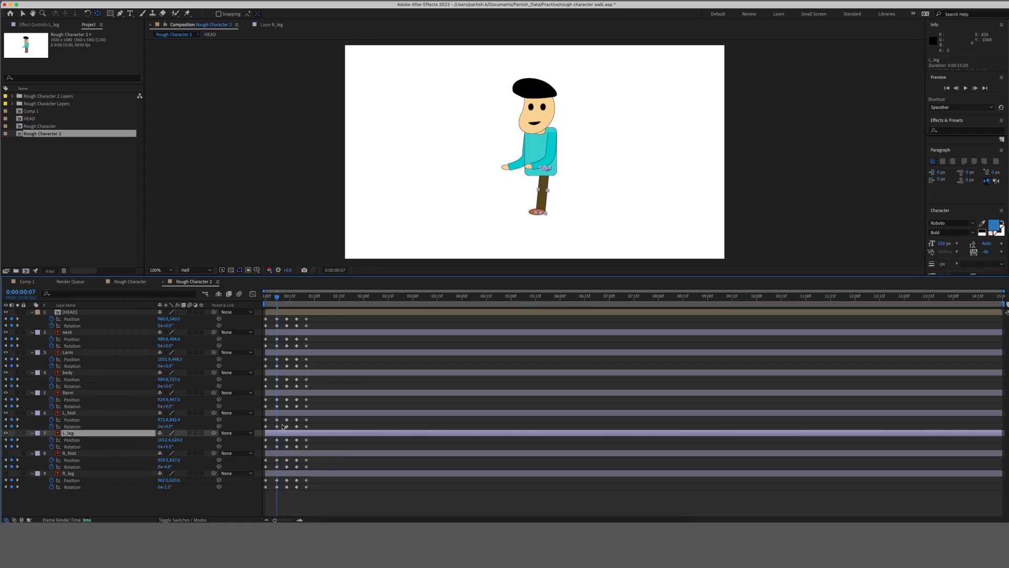
left_click(279, 414)
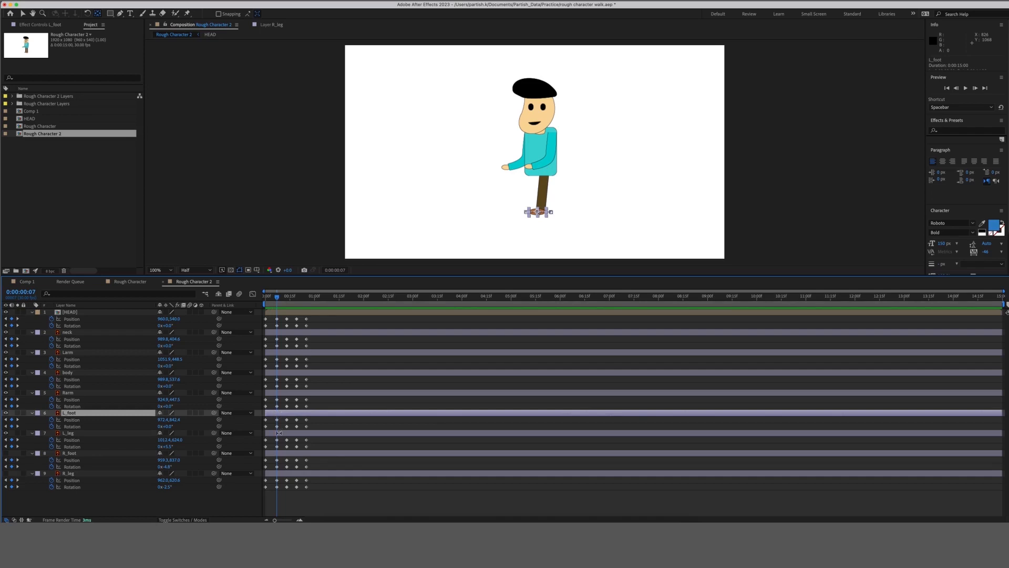
left_click(278, 433)
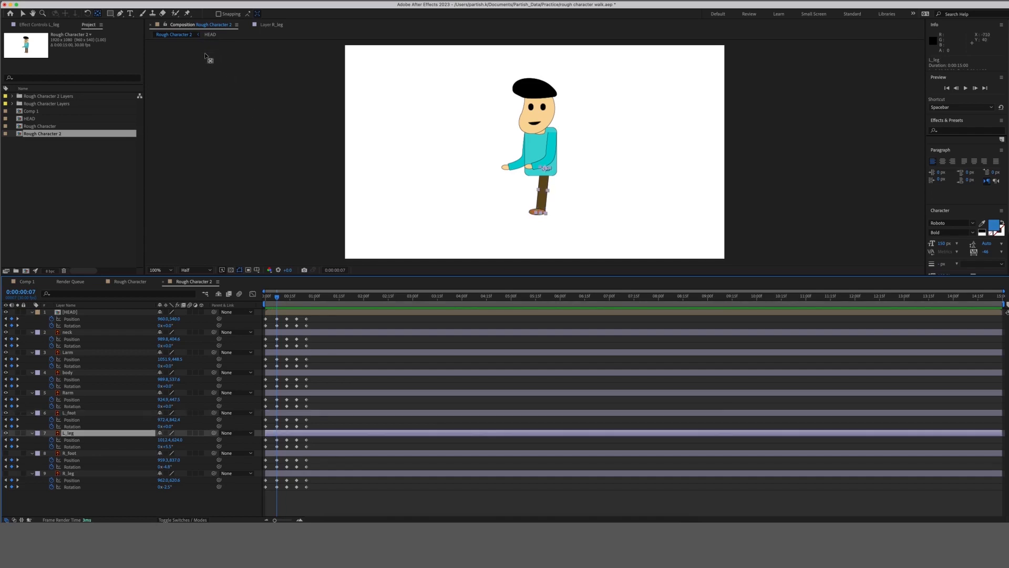
left_click(188, 14)
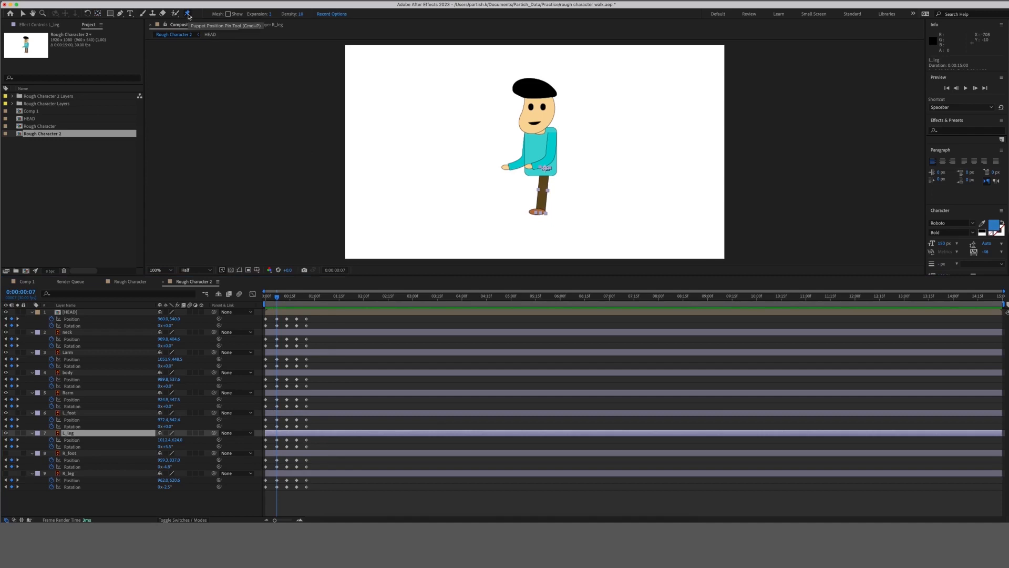
Place puppet pins at the top, knee and foot of L_leg, then reveal their position properties.
left_click(548, 169)
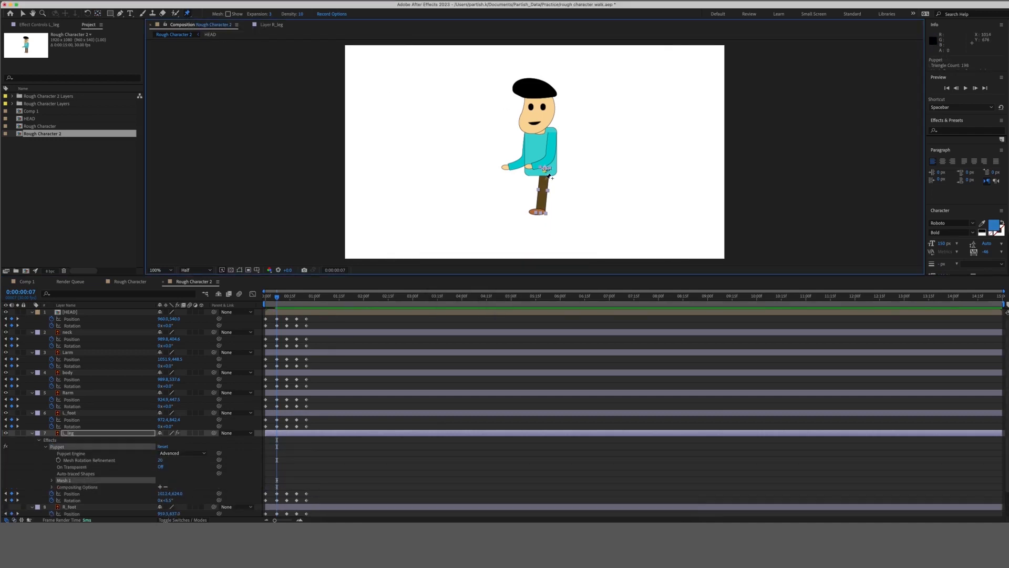
left_click(543, 190)
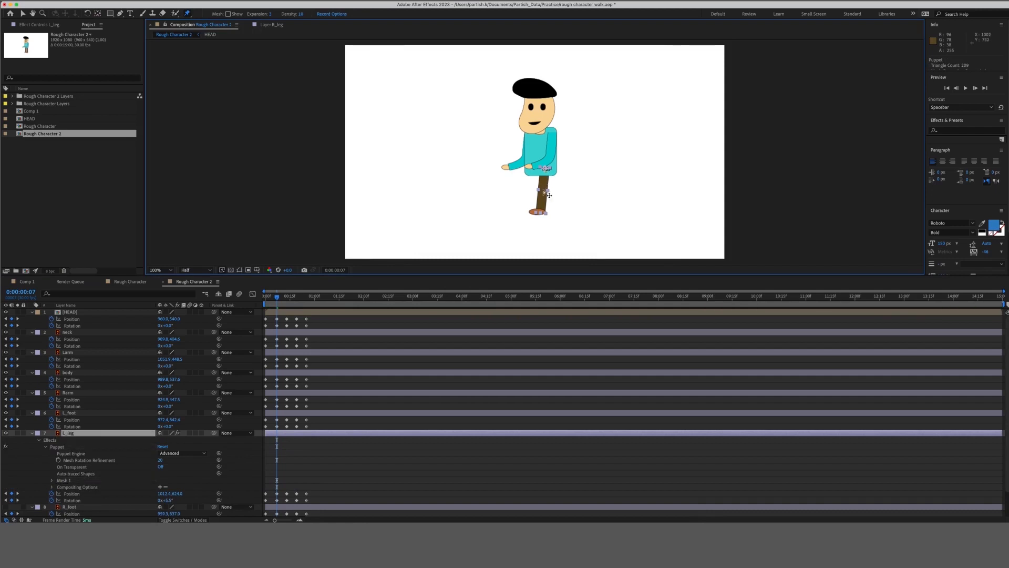
left_click(540, 211)
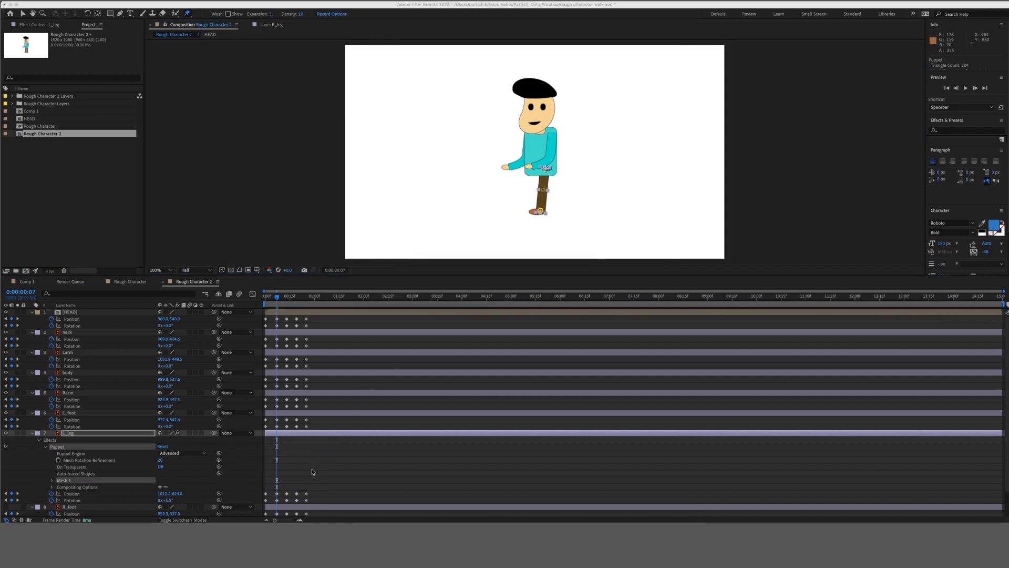
left_click(281, 438)
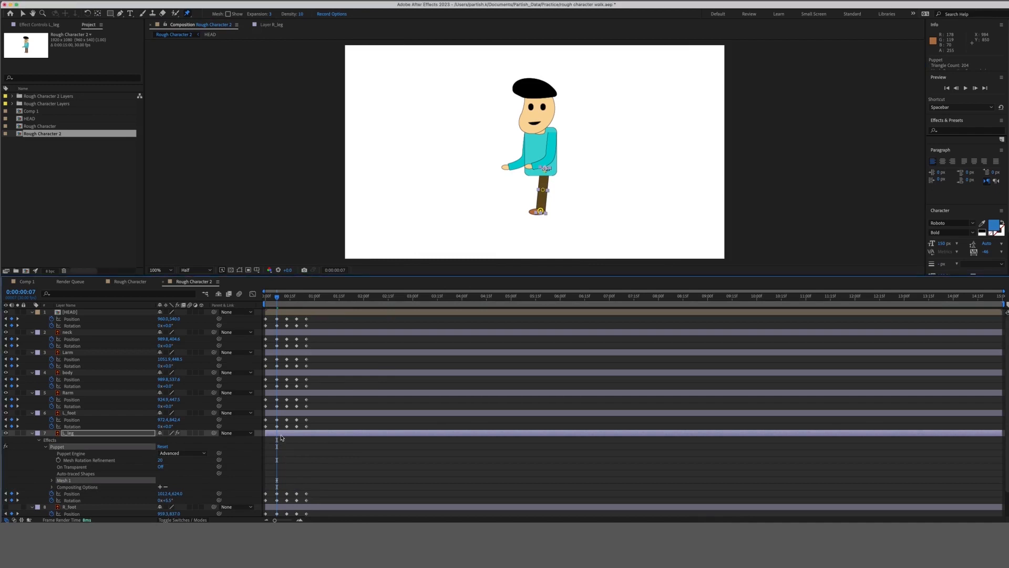
key("u")
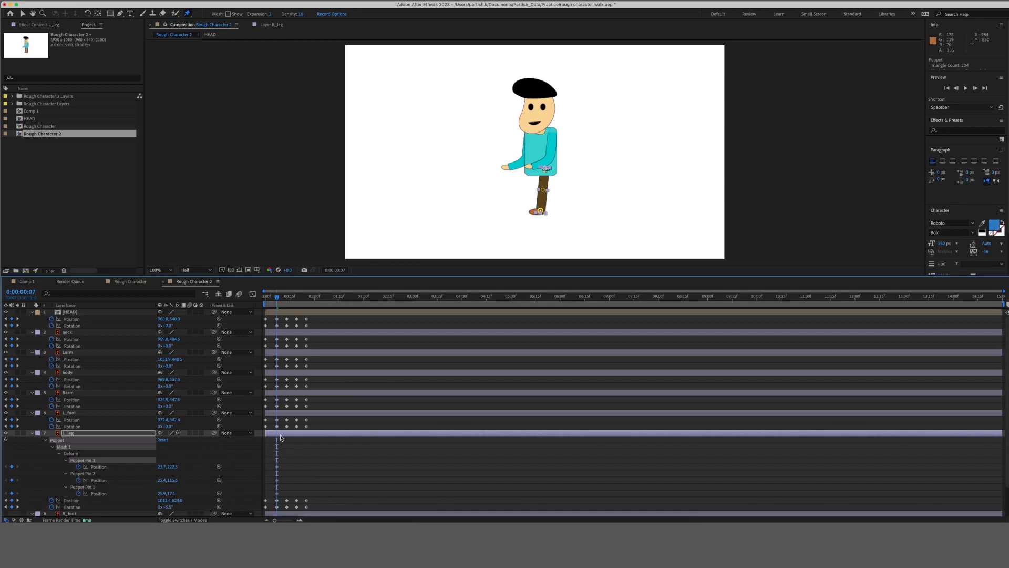
Set position keyframes for Puppet Pins 1, 2 and 3 at frame 0.
left_click(6, 501)
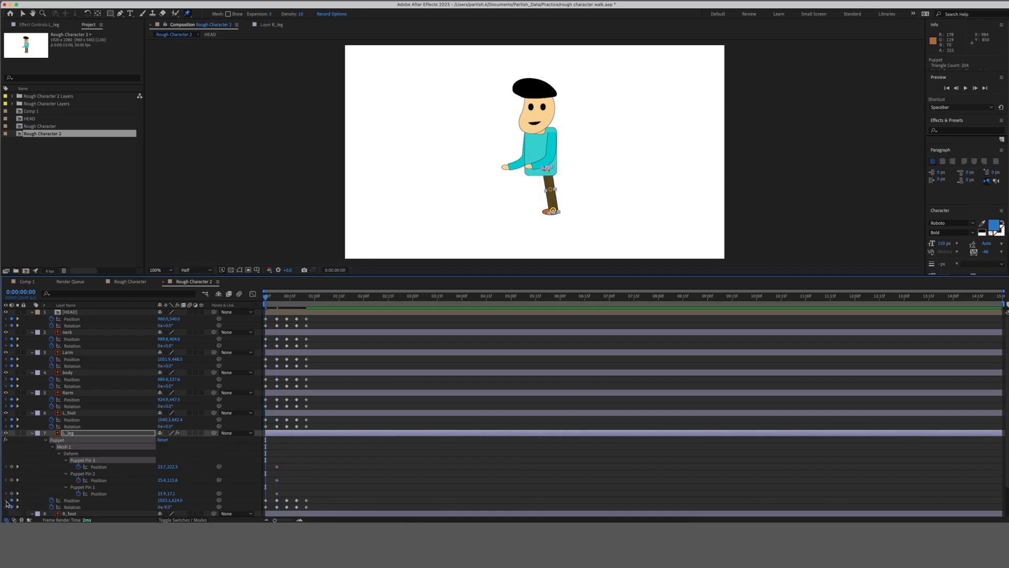
left_click(11, 466)
left_click(11, 480)
left_click(12, 494)
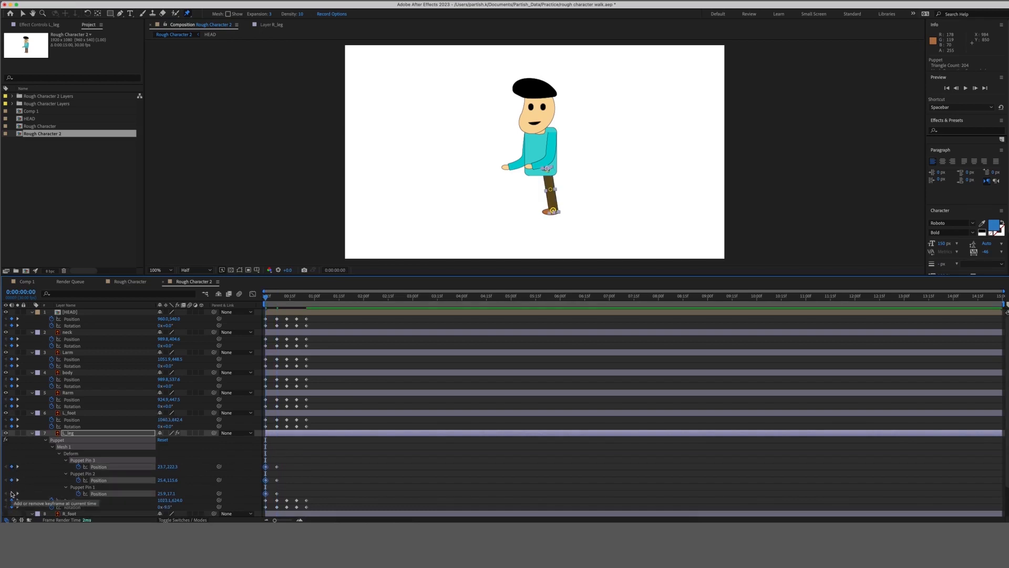
Keyframe all three pin positions at frame 13, then select Pin 2's keyframe at frame 7.
left_click(17, 466)
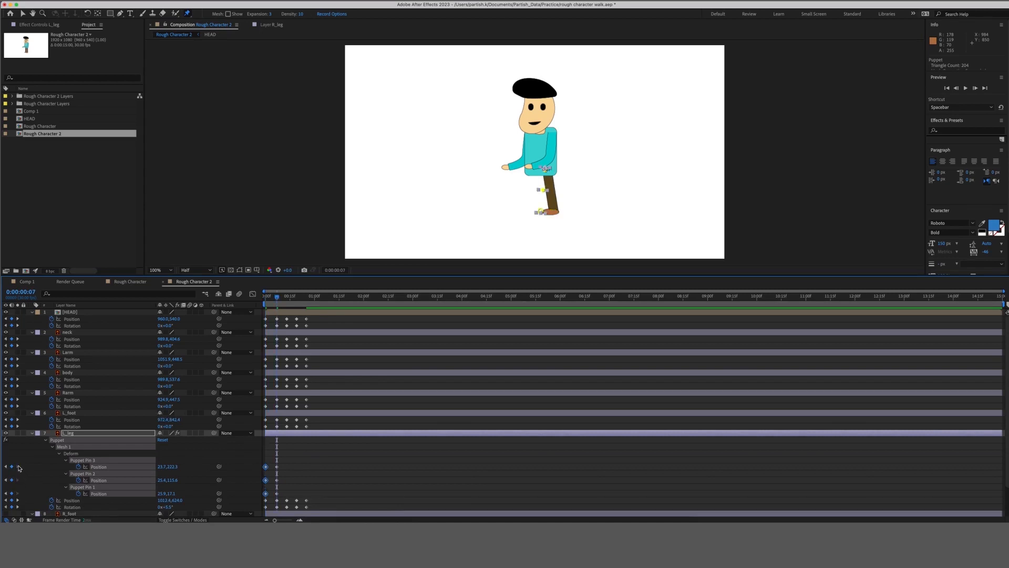
left_click(18, 500)
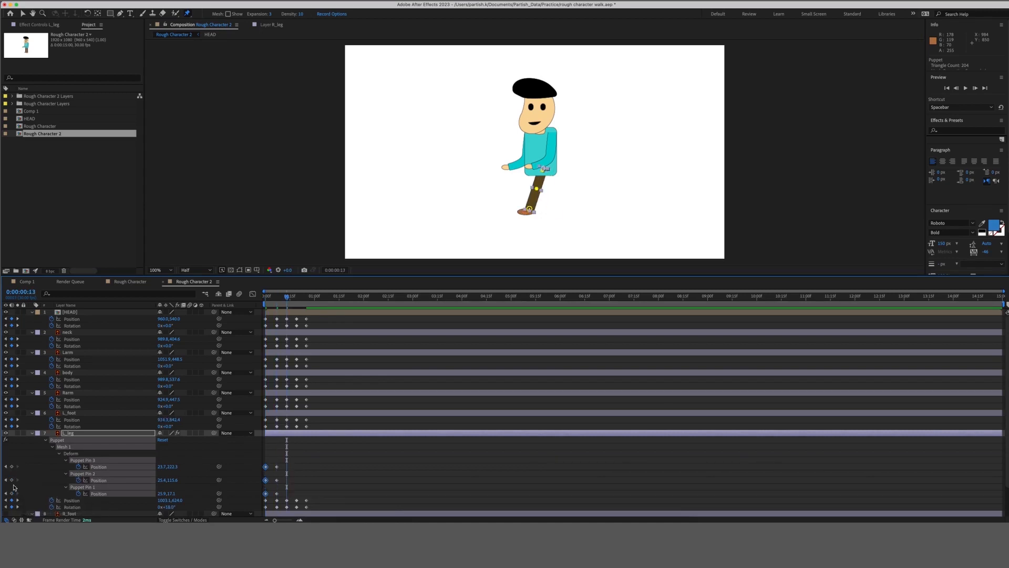
left_click(11, 480)
left_click(11, 466)
left_click(11, 493)
left_click(6, 466)
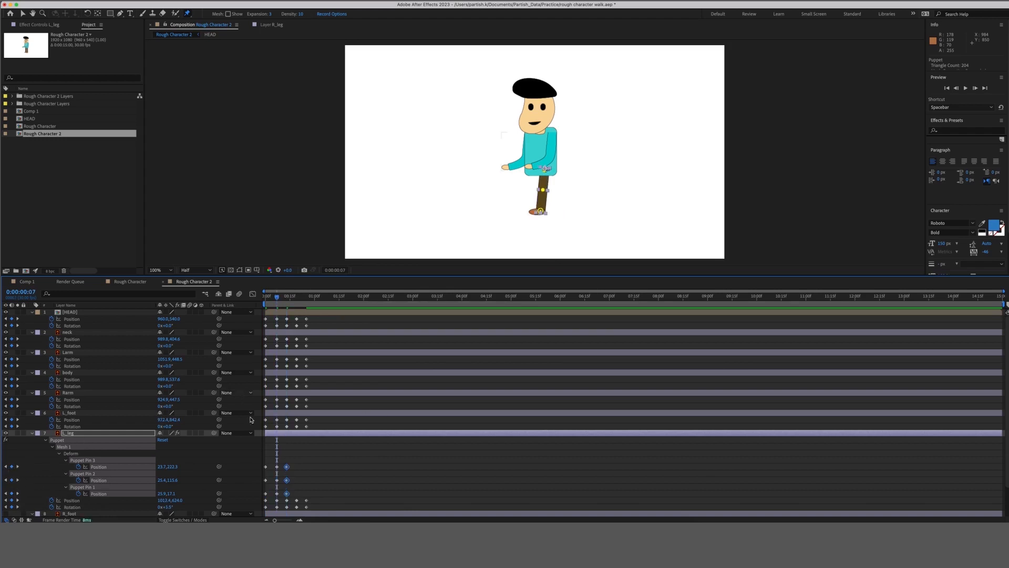
left_click(277, 480)
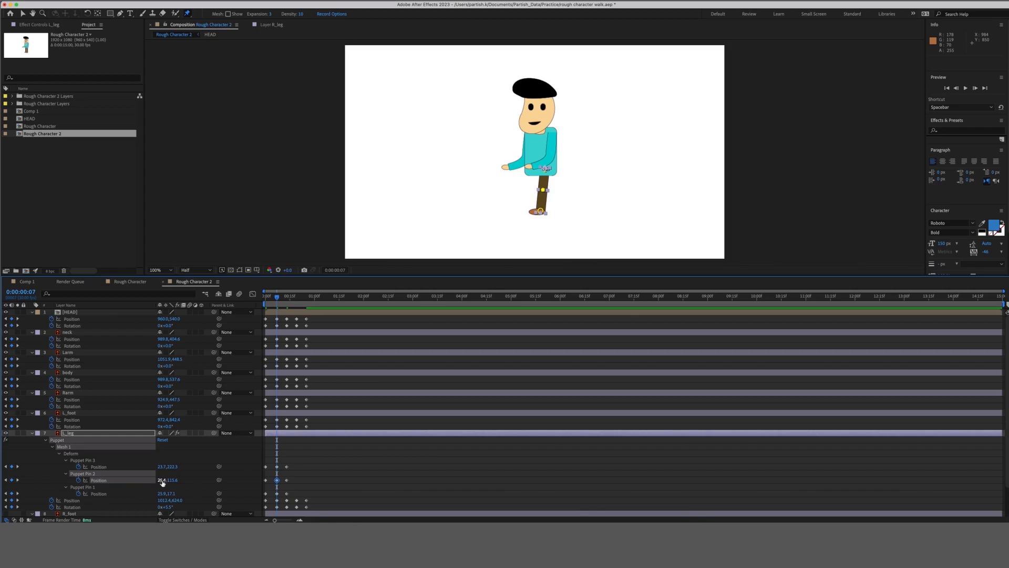
Bend the left knee by lowering Puppet Pin 2's X, and rotate L_leg to about -3.5°.
mouse_move(158, 480)
left_mouse_down()
mouse_move(162, 467)
mouse_move(157, 480)
left_mouse_up()
left_click(281, 434)
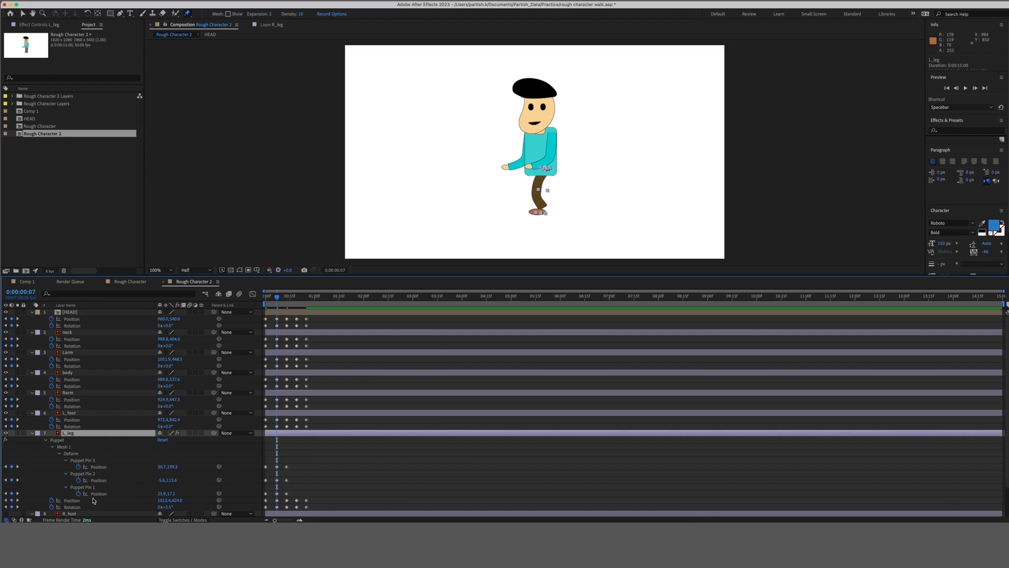
scroll(85, 502, "down", 1)
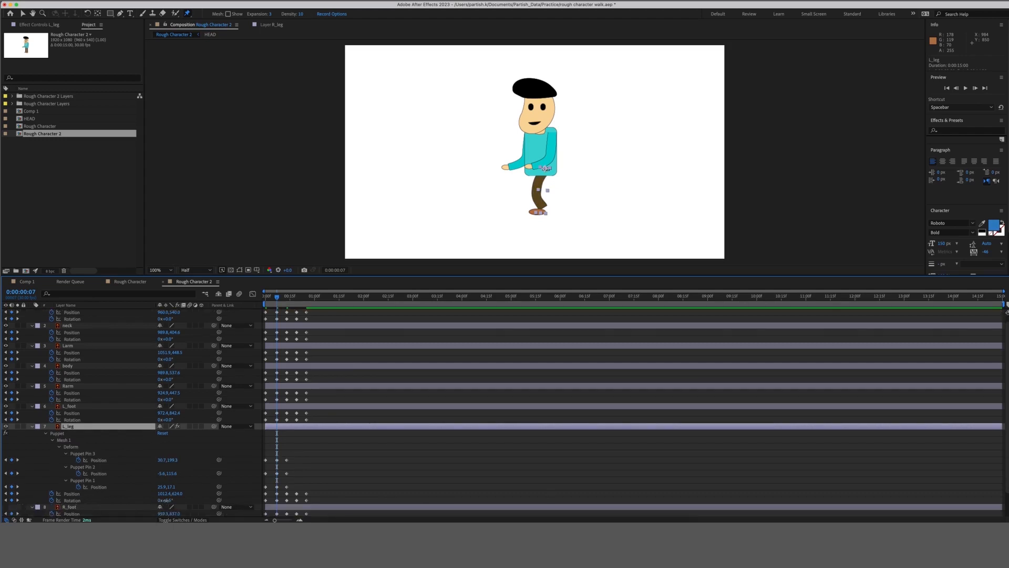
left_click_drag(165, 499, 163, 500)
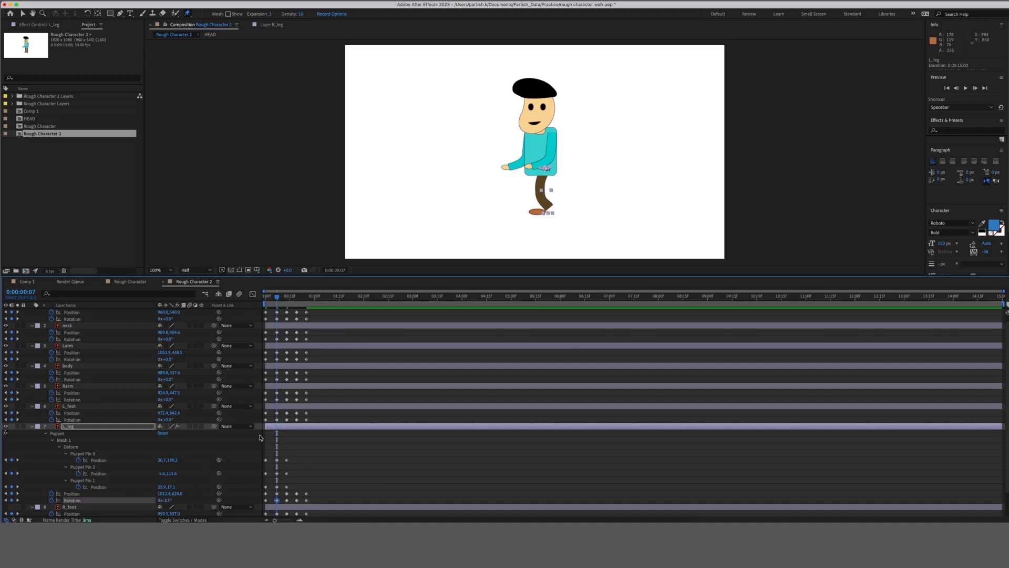
left_click(290, 434)
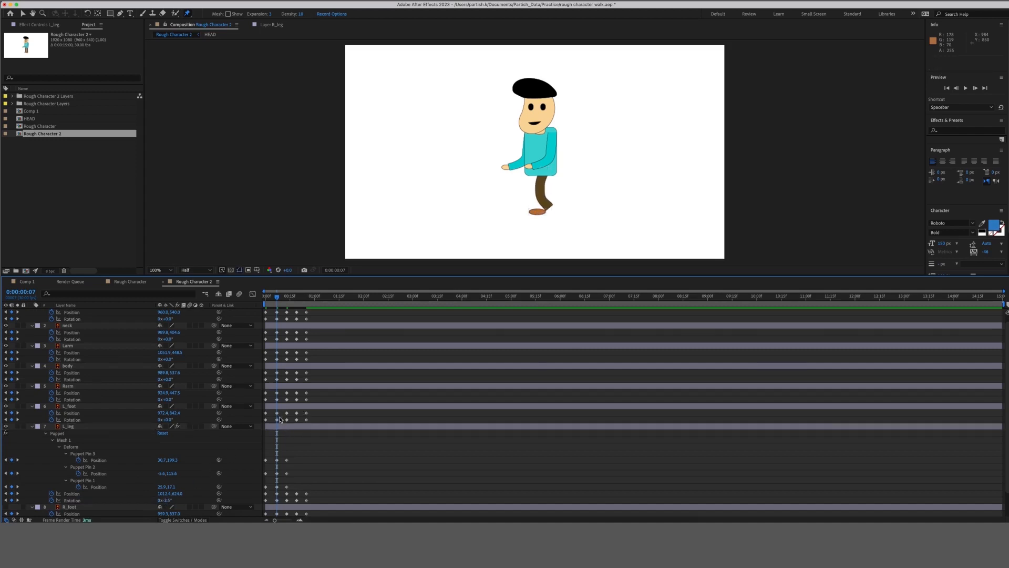
Lift the left foot up and right at frame 7 and tilt it to about 8°.
left_click(277, 419)
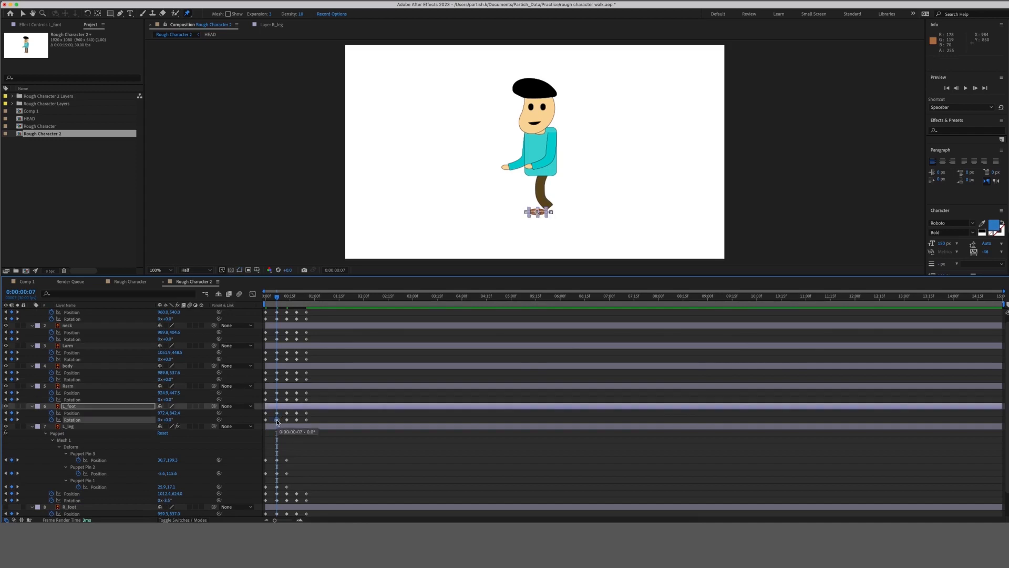
left_click(277, 412)
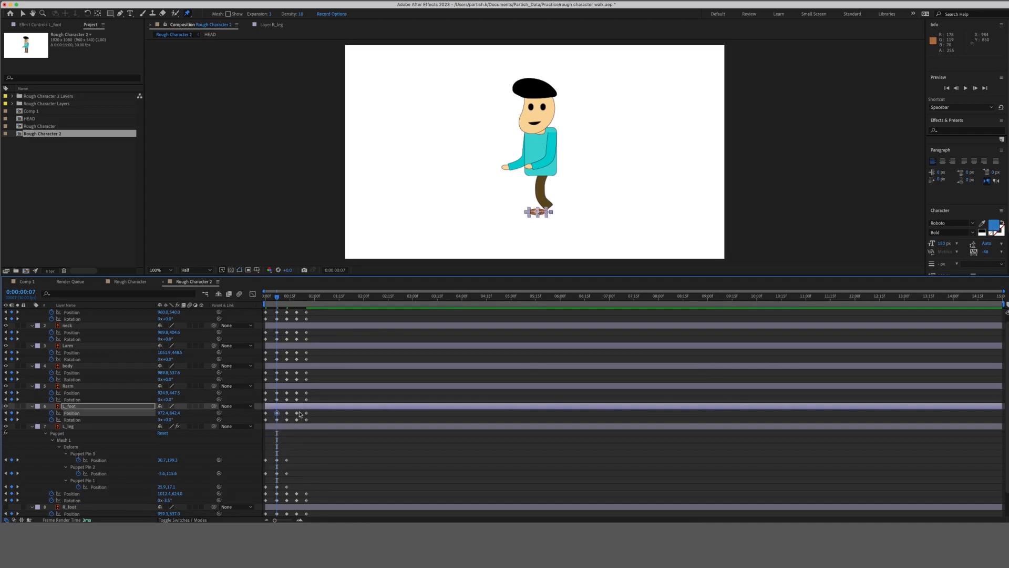
key("shift+Up")
key("shift+Up")
key("shift+Right")
key("shift+Right")
key("shift+Right")
key("shift+Right")
key("shift+Right")
key("shift+Right")
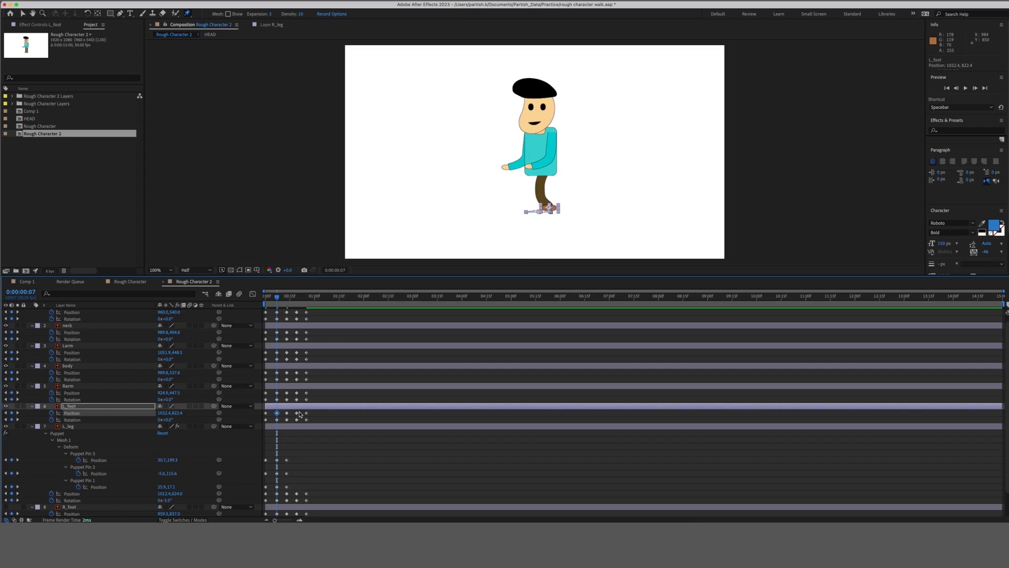
key("shift+Left")
key("shift+Left")
key("Right")
key("Right")
key("Up")
key("Up")
key("Up")
key("Up")
key("Right")
key("Right")
left_click_drag(170, 420, 168, 419)
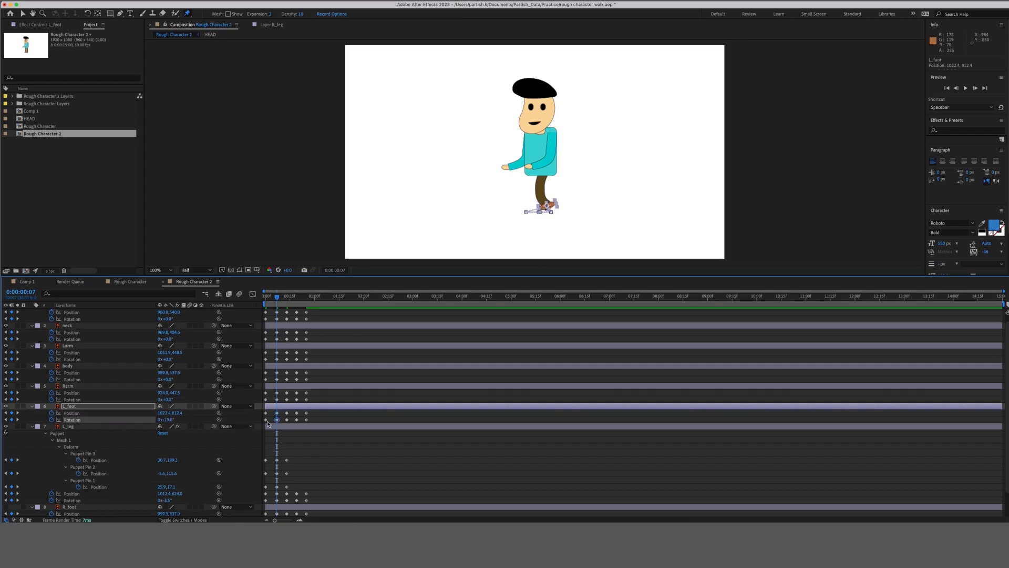
Nudge L_foot slightly down and left to about 1018.6, 820.4.
left_click_drag(282, 411, 276, 416)
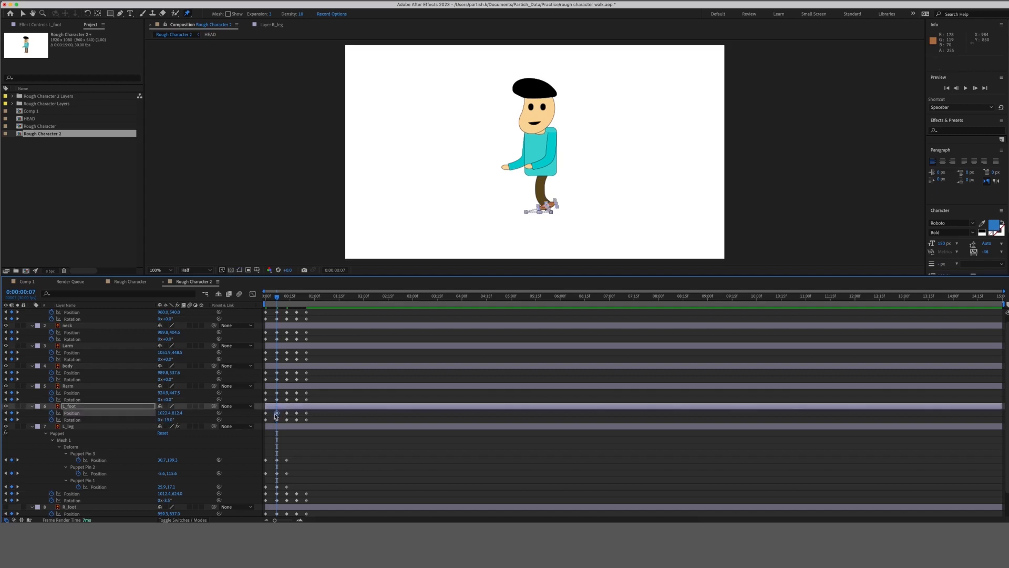
key("Down")
key("Down")
key("Down")
key("Down")
key("Down")
key("Down")
key("Down")
key("Down")
key("Down")
key("Down")
key("Left")
key("Left")
key("Left")
key("Left")
left_click(301, 441)
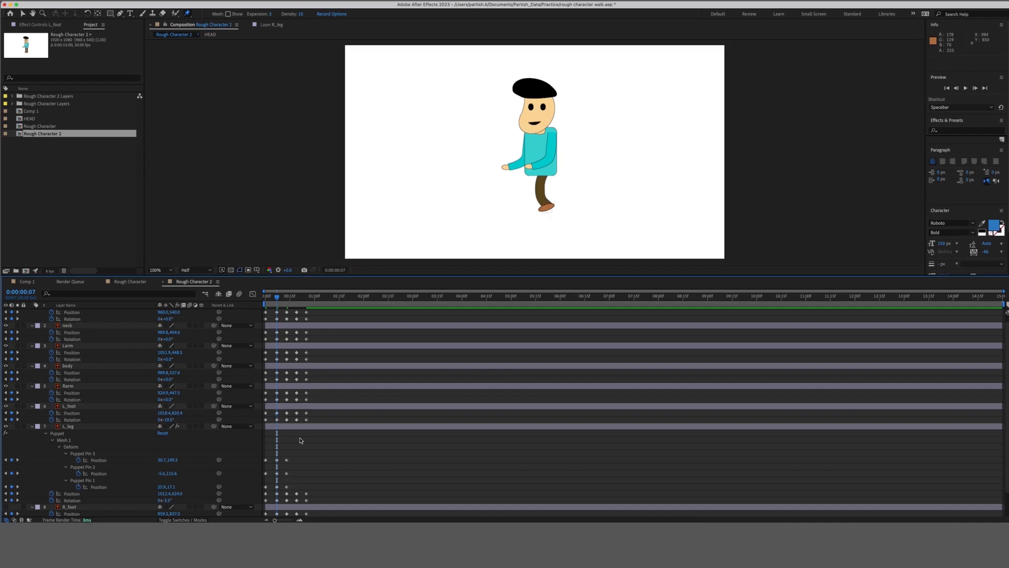
Preview the leg motion over the first frames and collapse the L_leg properties.
mouse_move(278, 299)
left_mouse_down()
mouse_move(263, 298)
mouse_move(286, 303)
left_mouse_up()
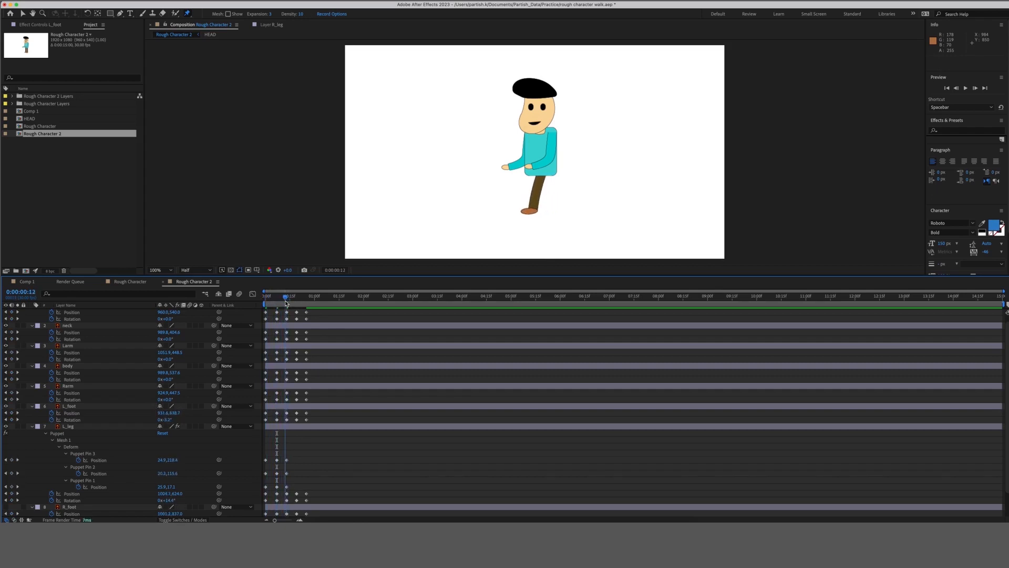
left_click(290, 426)
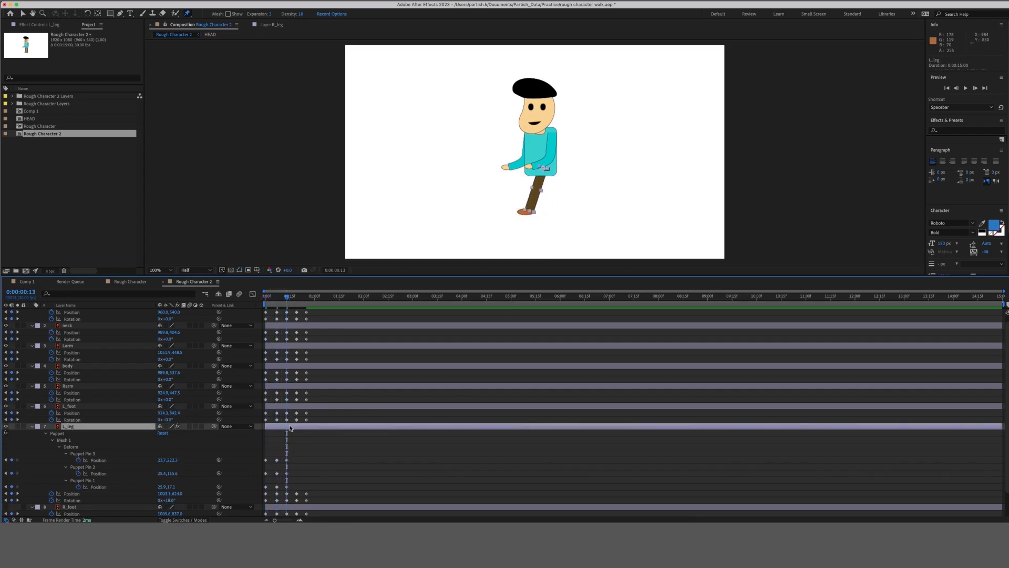
key("u")
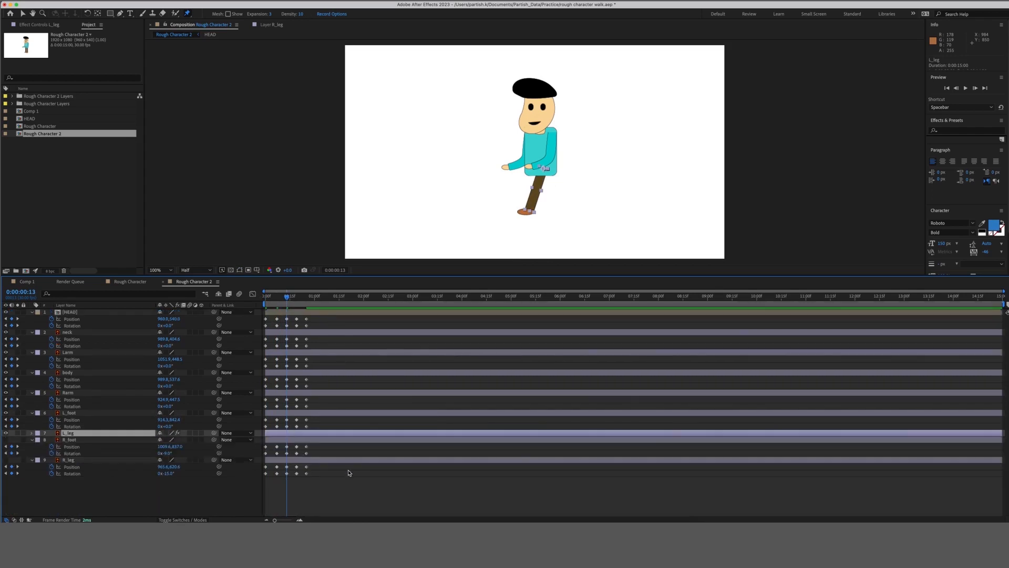
left_click(256, 463)
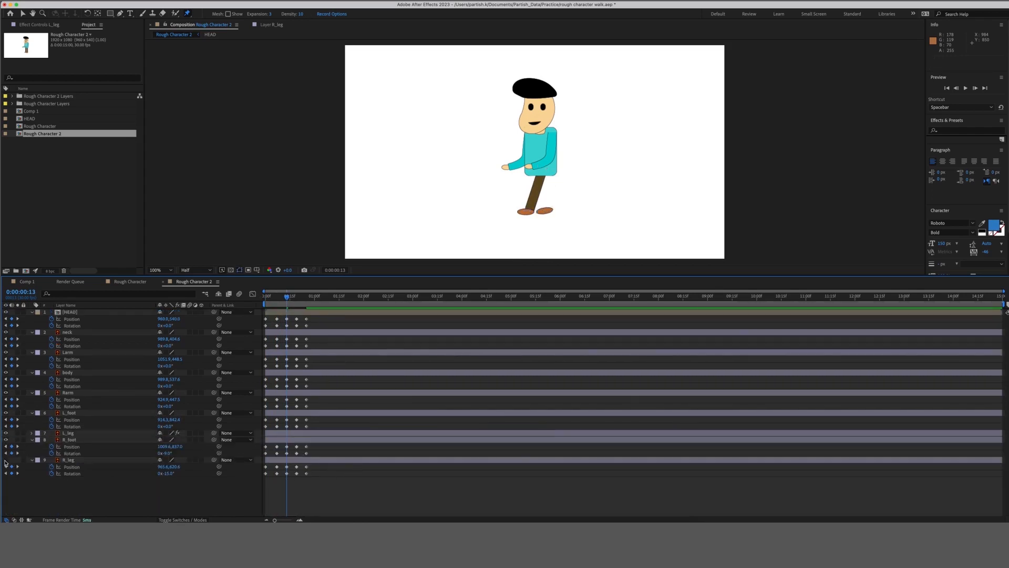
Move to frame 19 and select the R_leg layer for pinning.
left_click(297, 299)
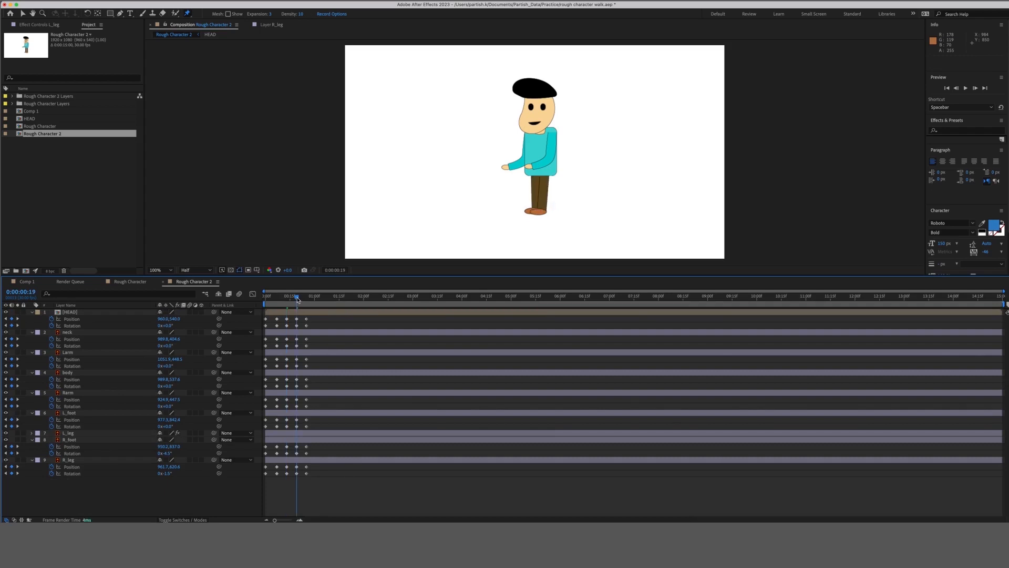
left_click(298, 414)
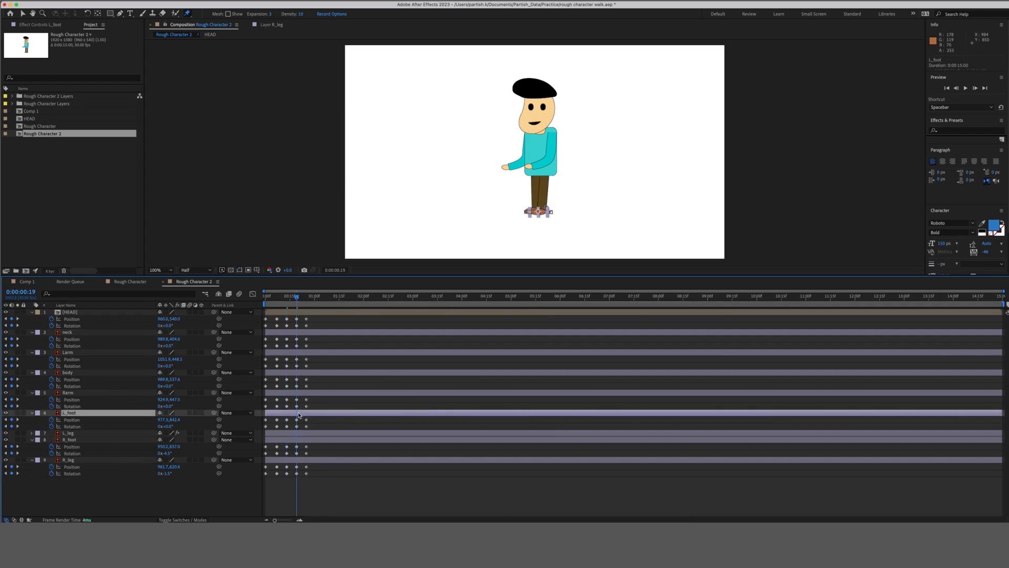
left_click(300, 440)
left_click(299, 461)
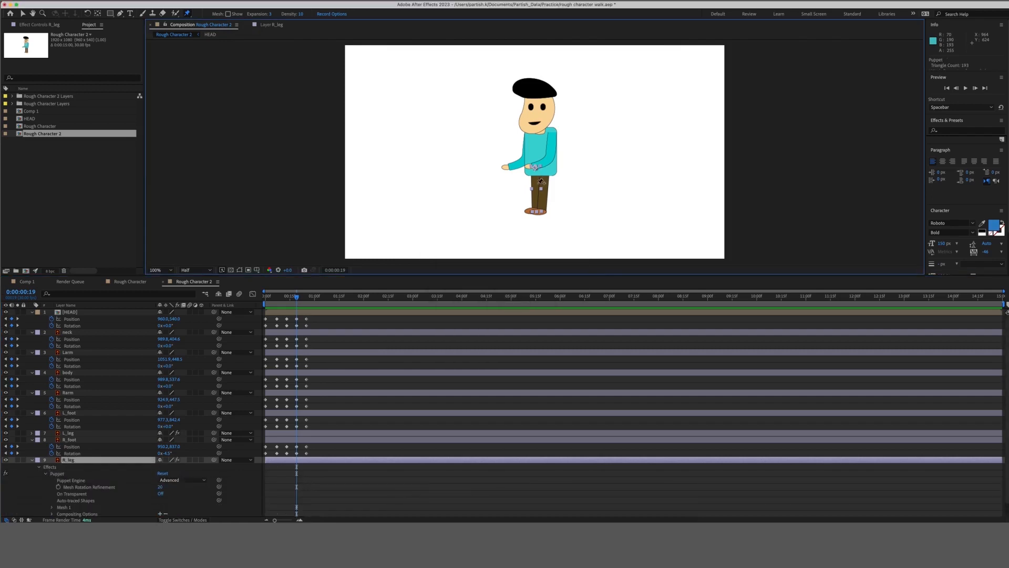
Pin the right leg at the knee and foot, then reveal R_leg's animated properties.
left_click(536, 188)
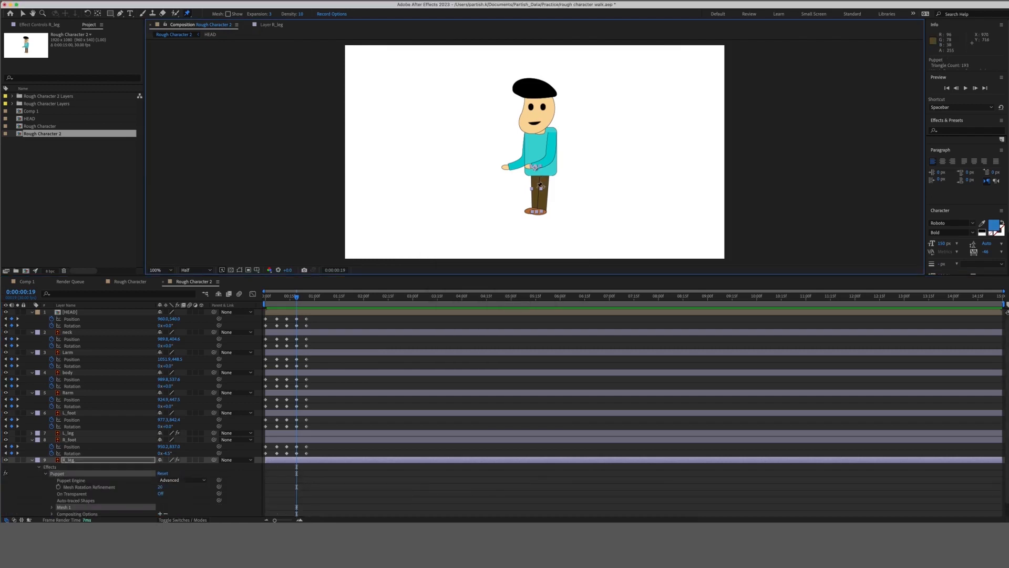
left_click(539, 209)
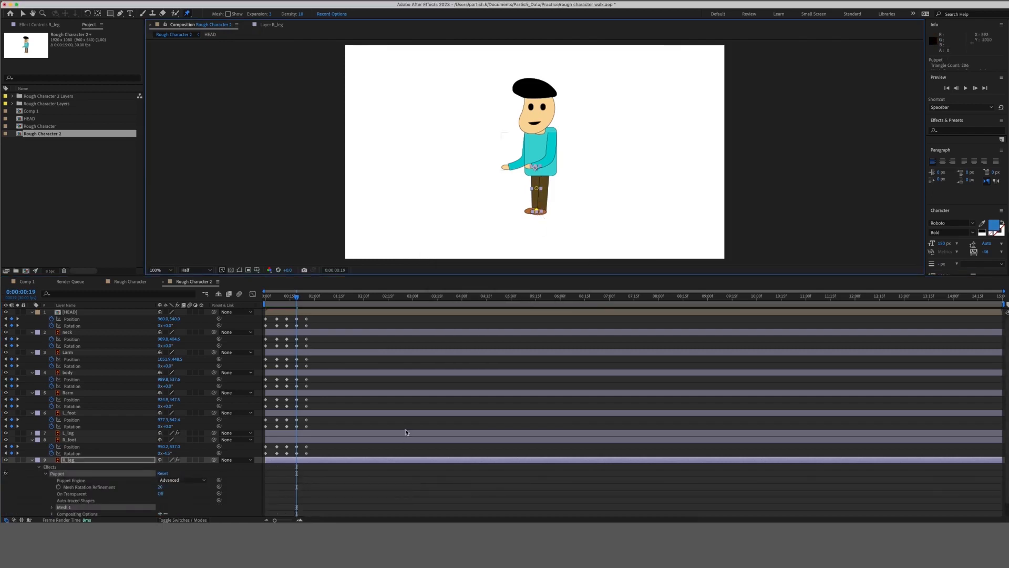
left_click(360, 462)
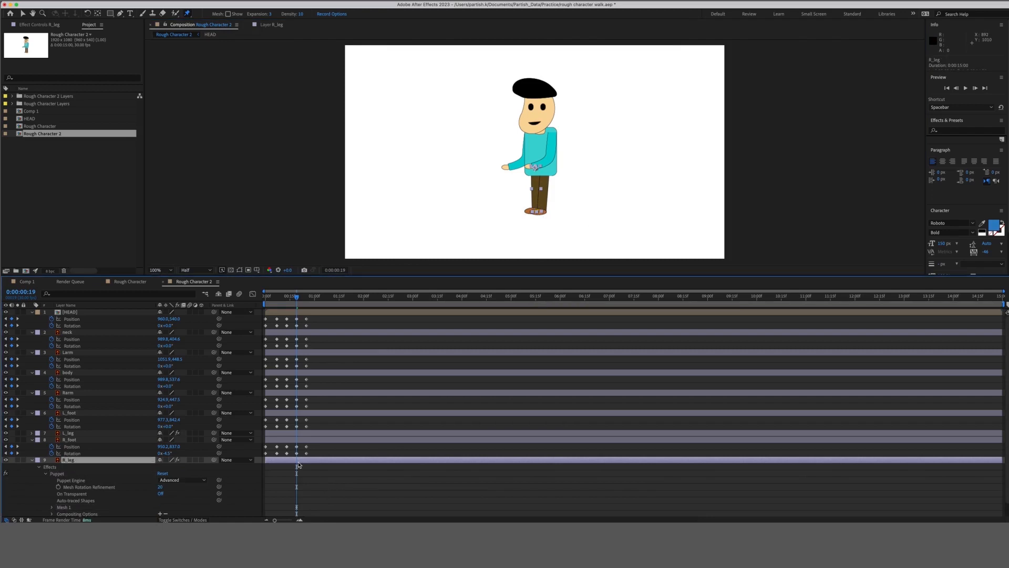
key("u")
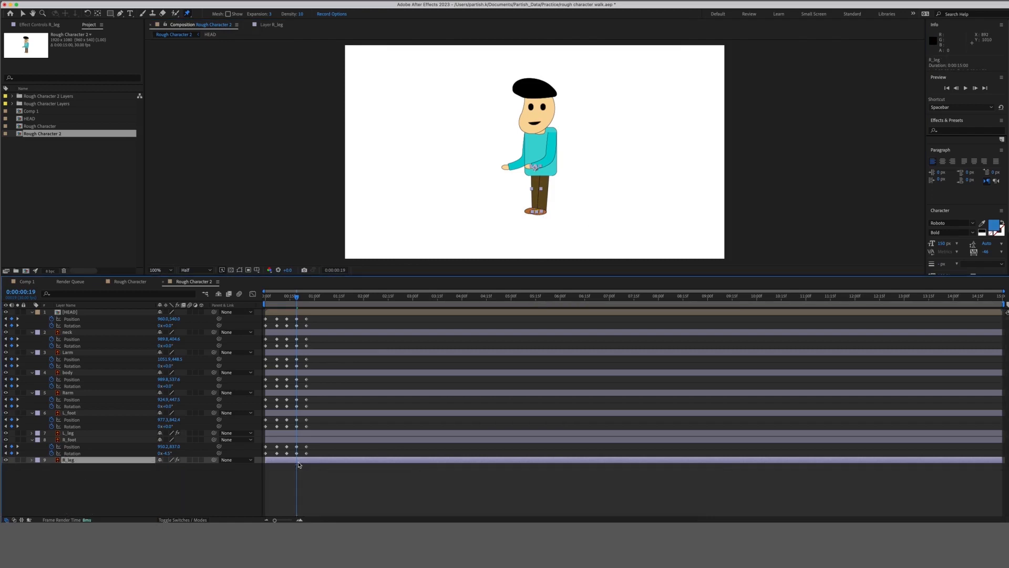
key("u")
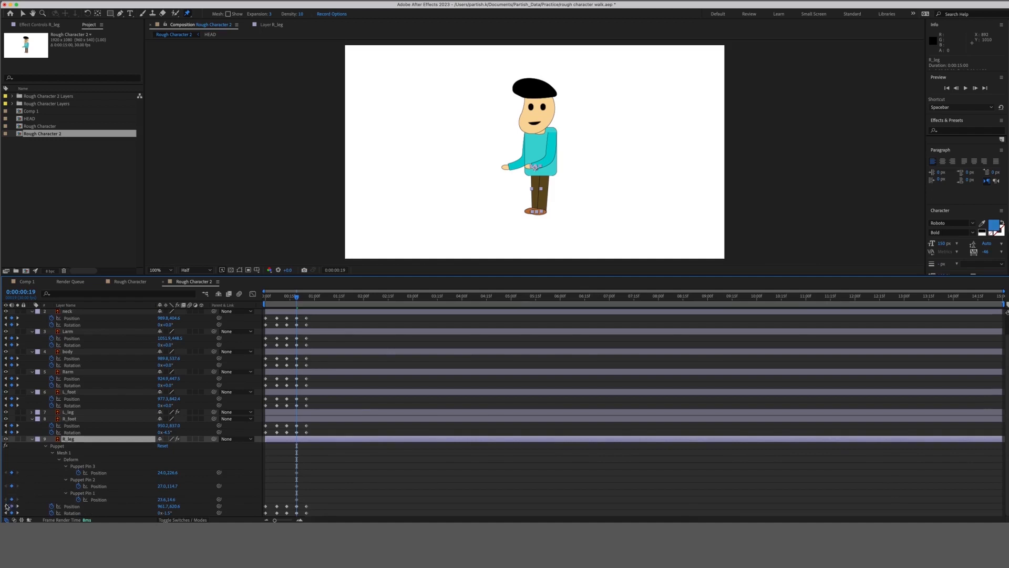
Keyframe the right leg's puppet pins at frame 13, then return to frame 19.
left_click(6, 505)
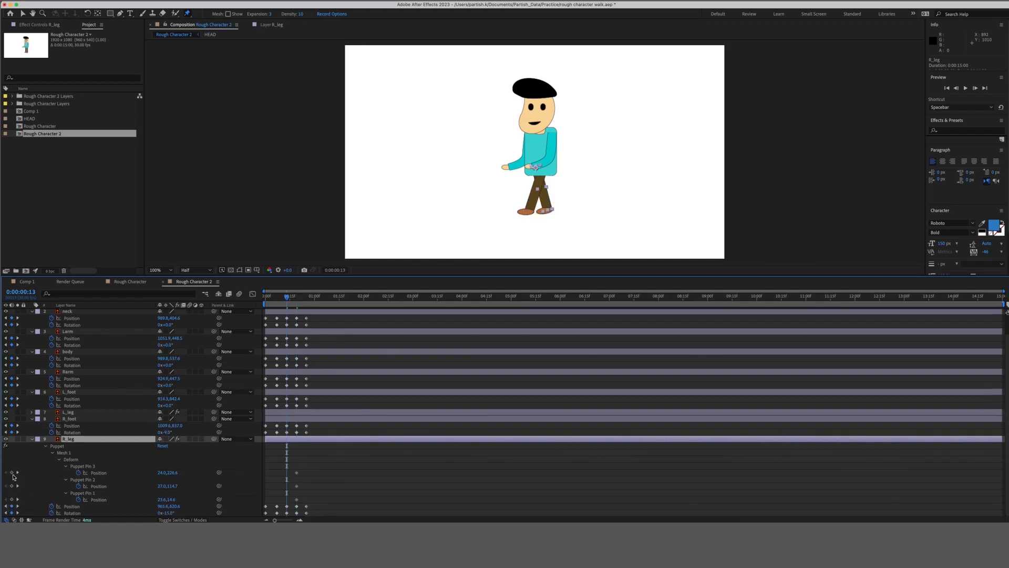
left_click(11, 472)
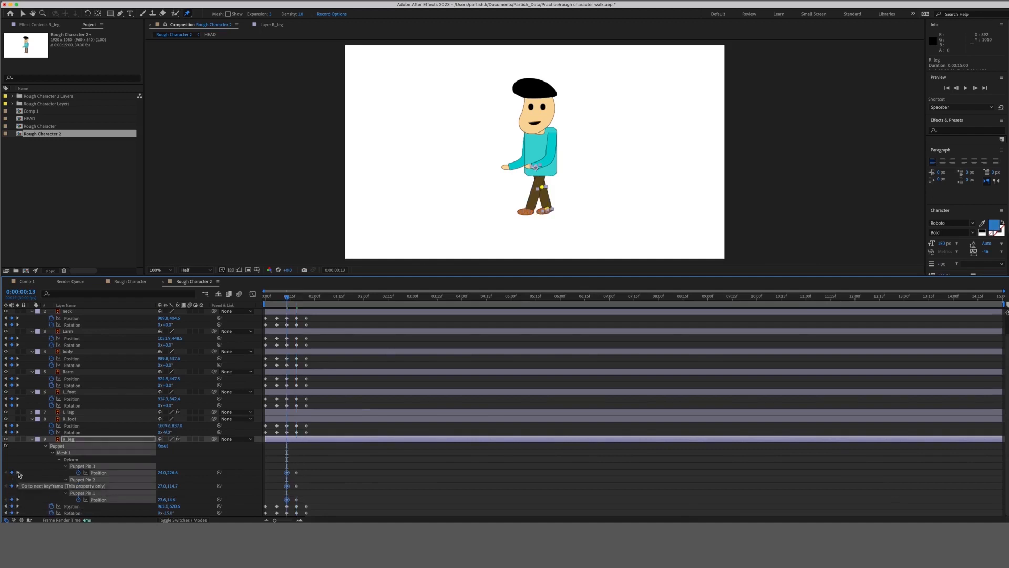
left_click(18, 472)
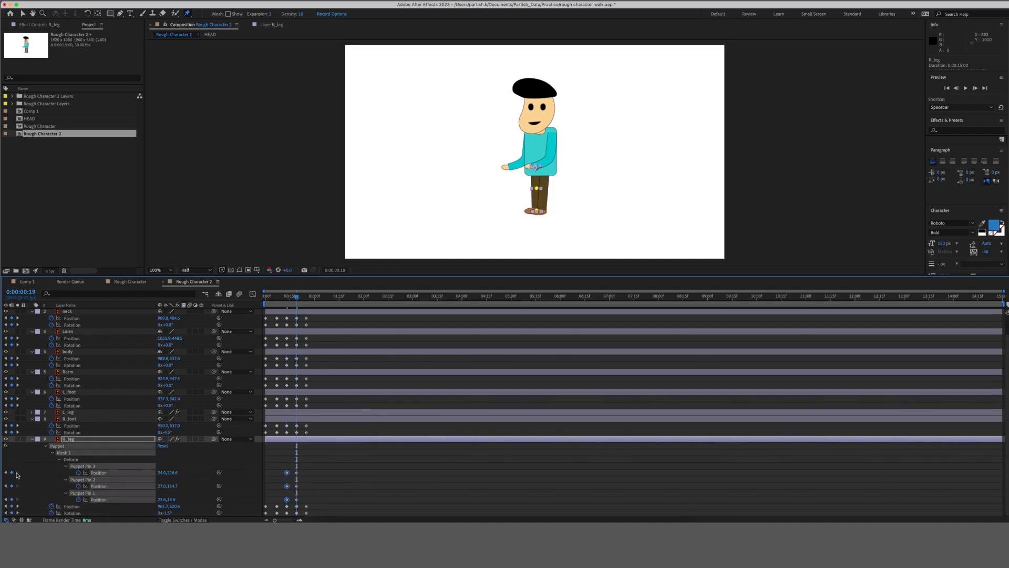
left_click(18, 509)
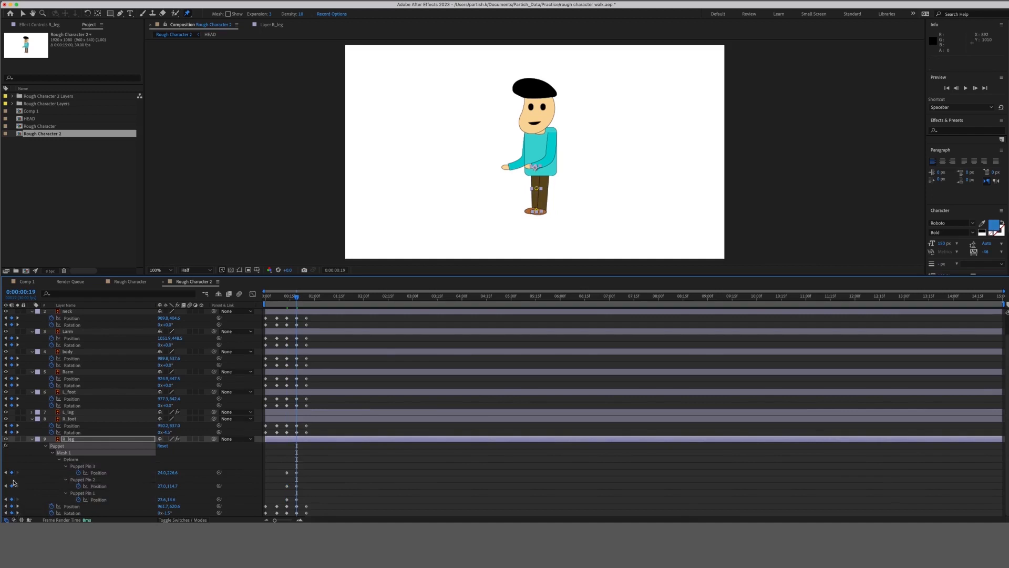
left_click(17, 506)
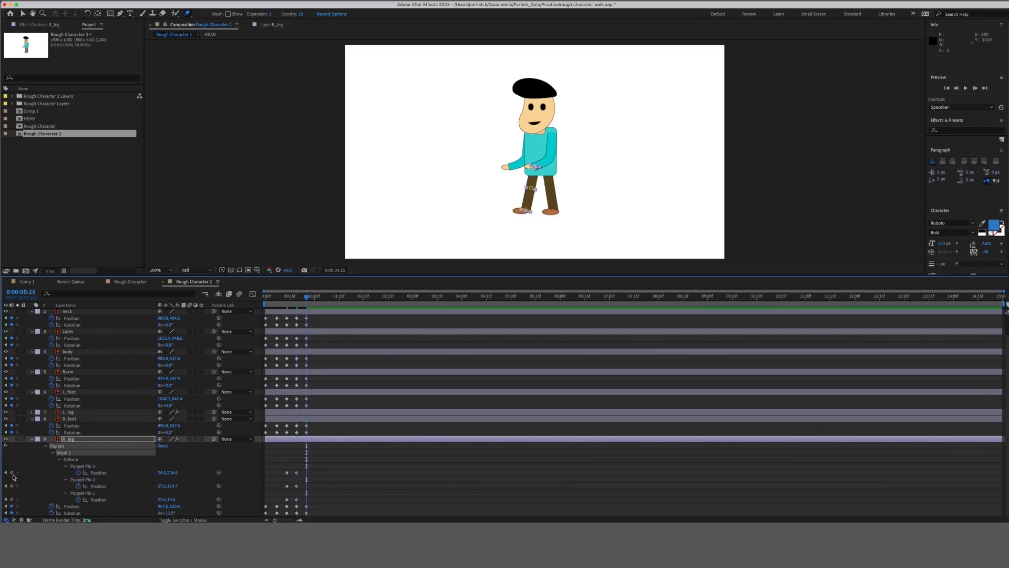
left_click(12, 499)
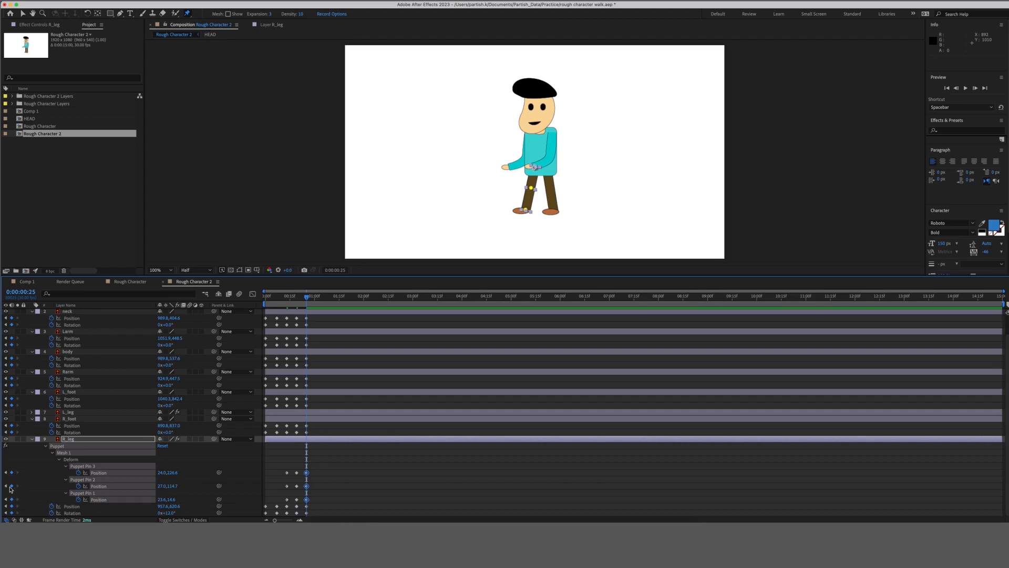
left_click(6, 499)
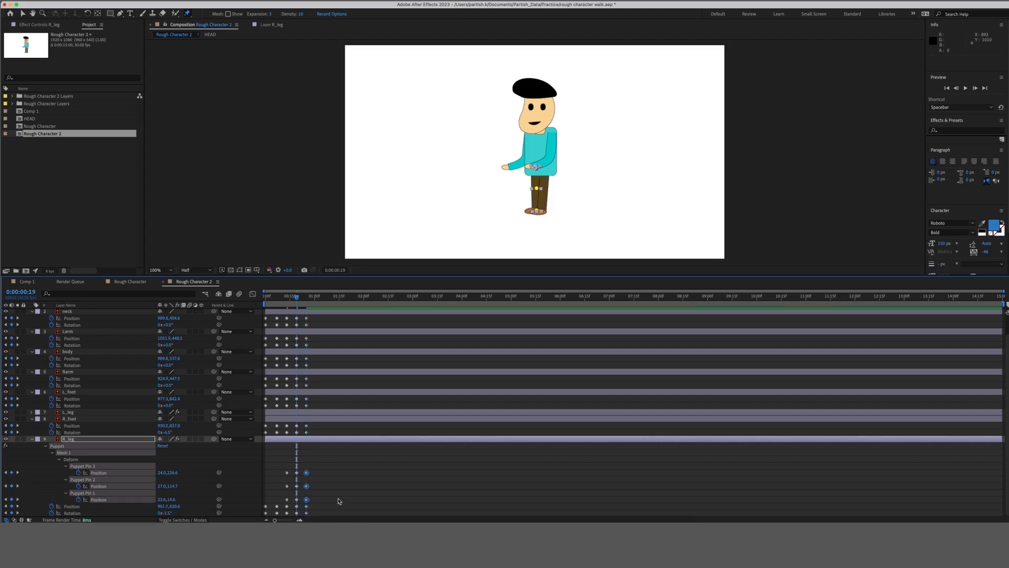
Move Puppet Pin 2 to -13.0, 114.7 and Pin 3 to 22.0, 198.6, then collapse R_leg.
left_click(296, 486)
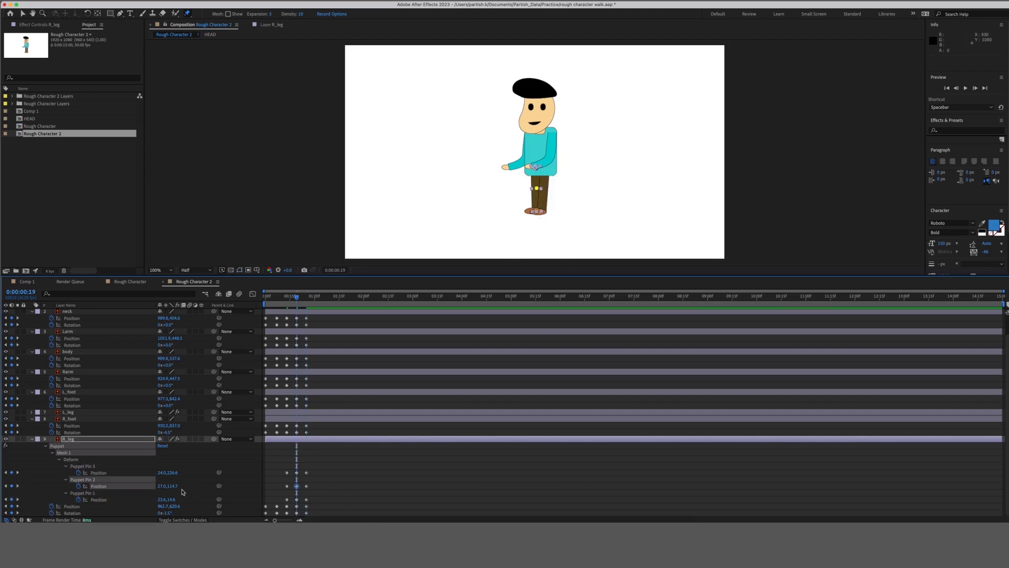
left_click_drag(163, 486, 151, 486)
left_click(161, 473, "shift")
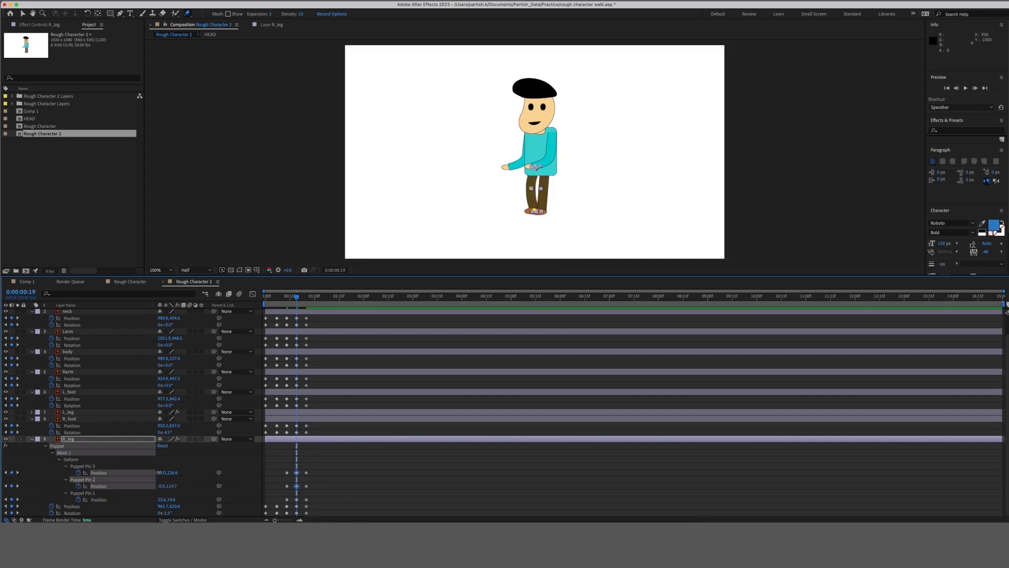
left_click_drag(160, 473, 166, 472)
left_click(168, 473)
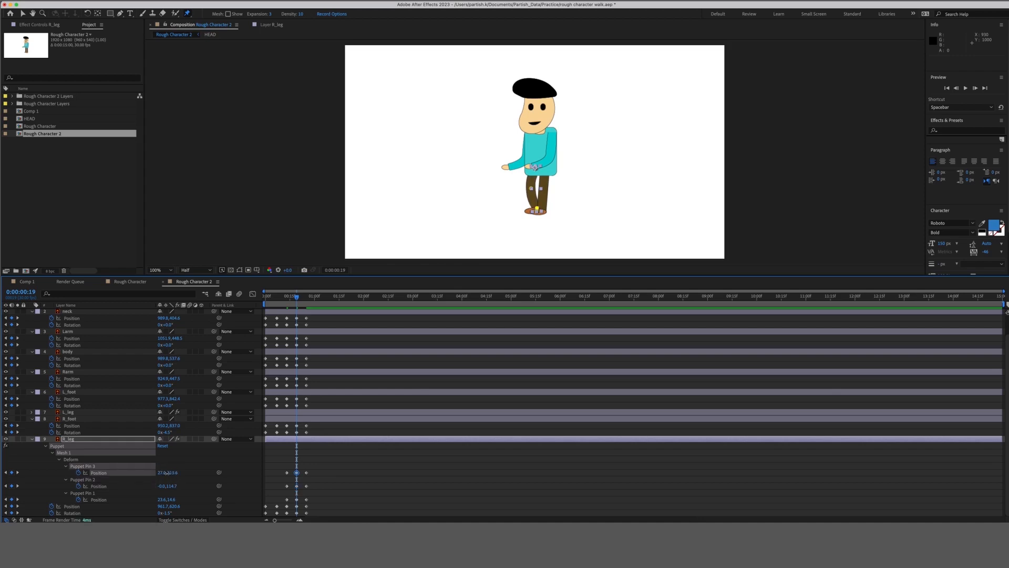
left_click_drag(166, 473, 162, 473)
left_click(165, 487)
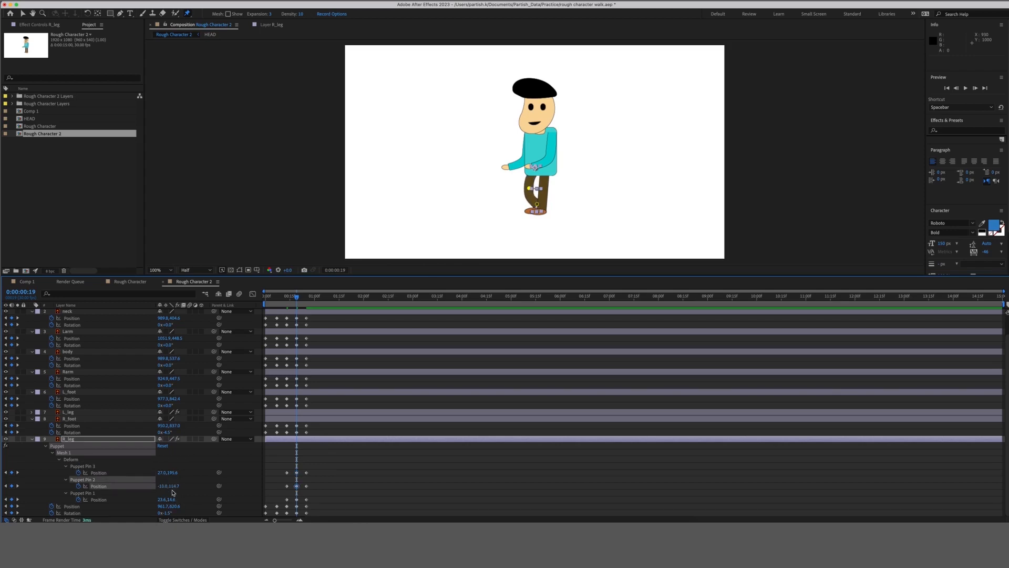
key("u")
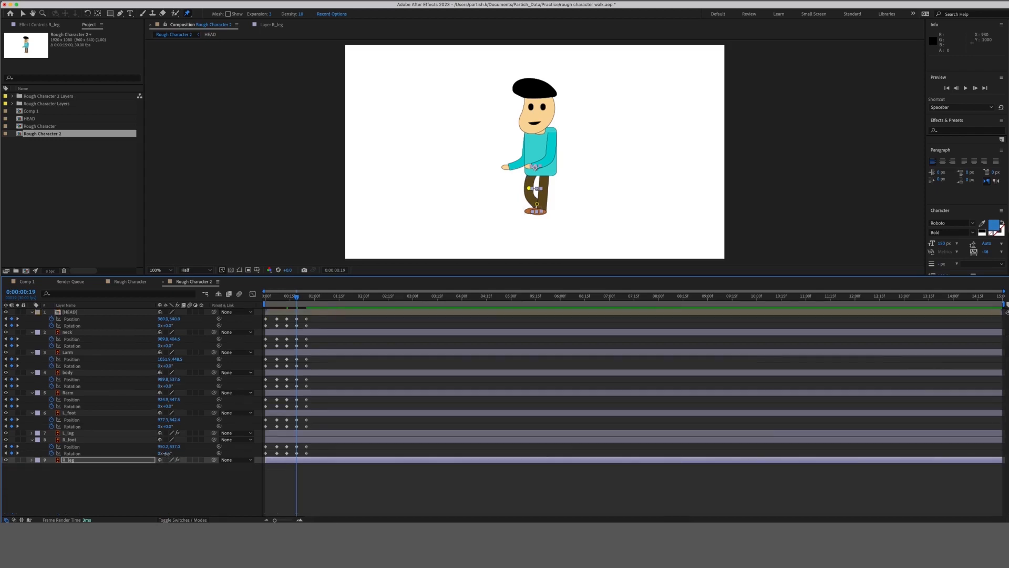
Rotate the R_leg layer to -12.5° at frame 19.
left_click_drag(170, 455, 166, 454)
key("super+z")
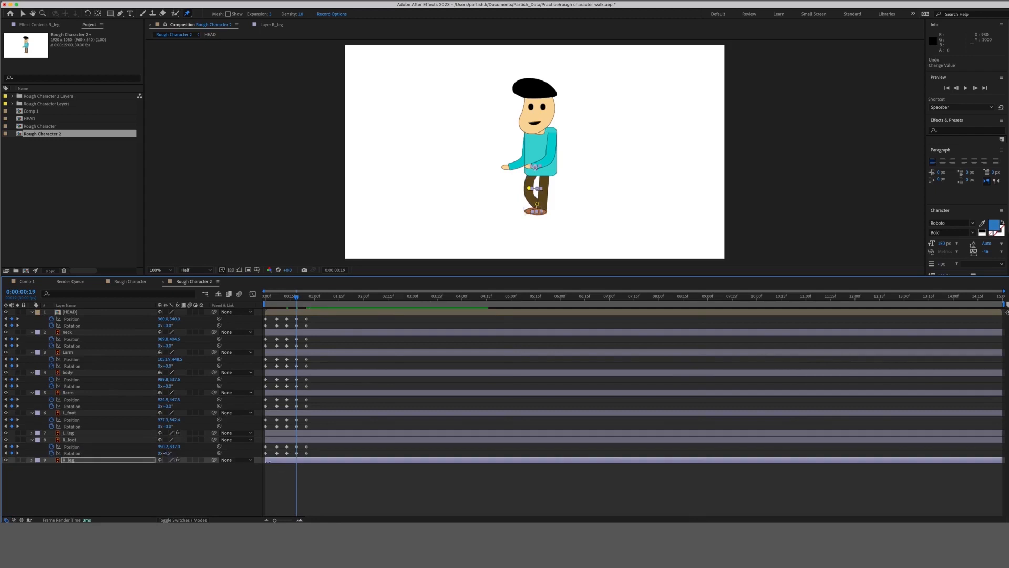
left_click(296, 440)
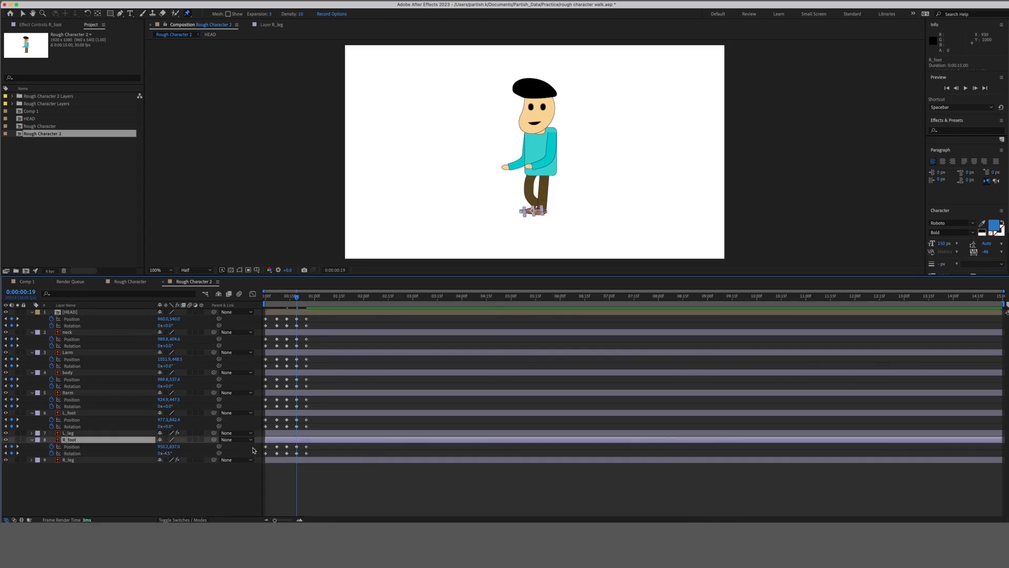
left_click(166, 454)
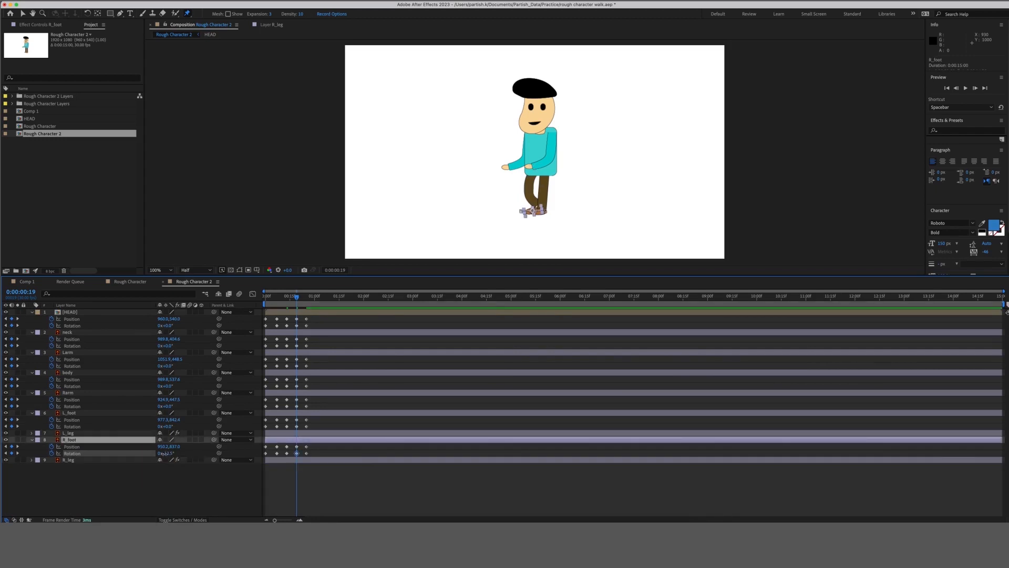
type("-12.5")
key("Escape")
left_click(299, 462)
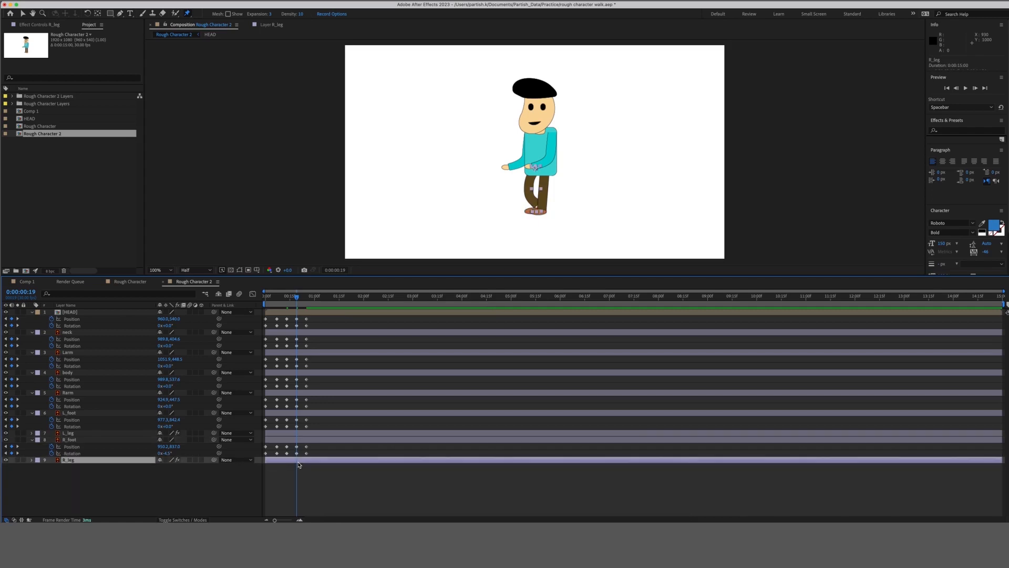
key("r")
left_click_drag(167, 466, 157, 466)
left_click(266, 496)
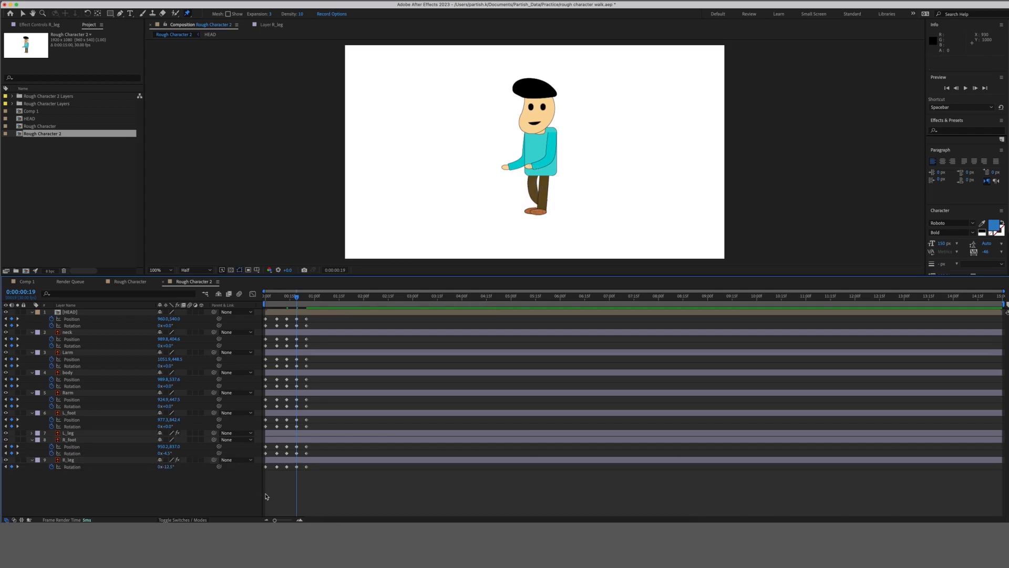
Hide L_leg and nudge the right foot up and to the right.
left_click(296, 447)
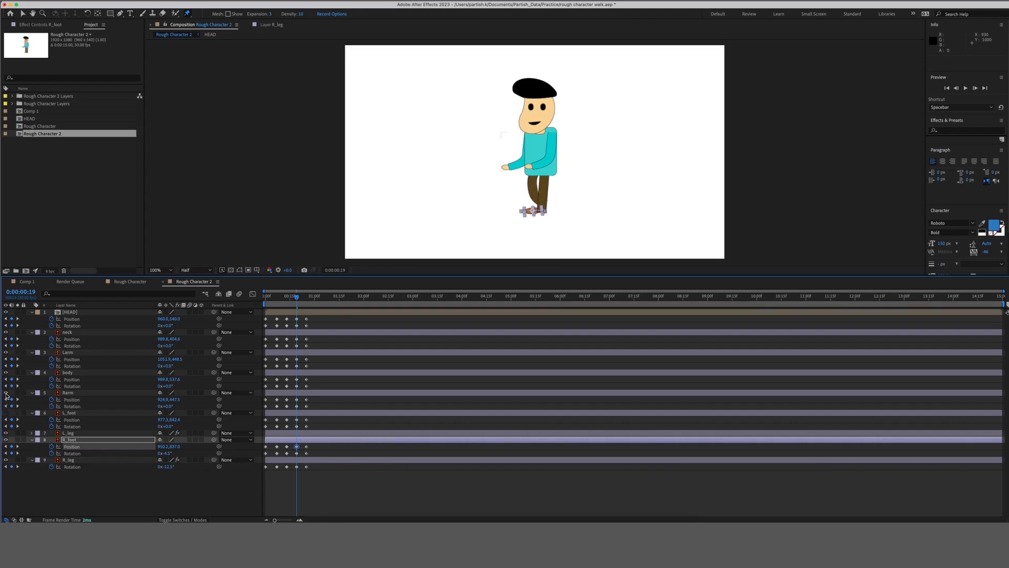
left_click(6, 433)
key("shift+Right")
key("shift+Right")
key("shift+Right")
key("shift+Right")
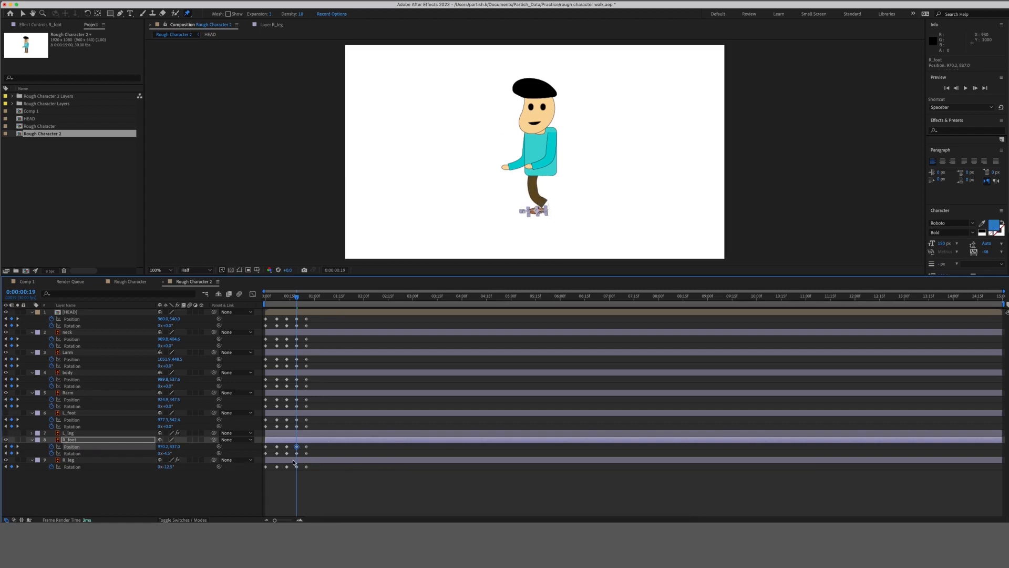
key("shift+Up")
key("shift+Up")
key("shift+Up")
key("shift+Up")
key("Right")
key("Right")
key("Right")
key("Right")
key("Right")
key("Right")
key("Right")
key("Right")
key("Right")
key("Right")
Tilt R_foot to about -30.5° and fine-tune its position to 992.2, 803.0.
left_click_drag(163, 453, 162, 454)
key("shift+Down")
key("shift+Down")
key("Left")
key("Left")
key("shift+Up")
key("Up")
key("Up")
key("Up")
key("Up")
key("Left")
key("Left")
key("Left")
key("Left")
key("Down")
key("Down")
key("Left")
key("Left")
key("Left")
key("Left")
key("Left")
key("Left")
left_click(310, 497)
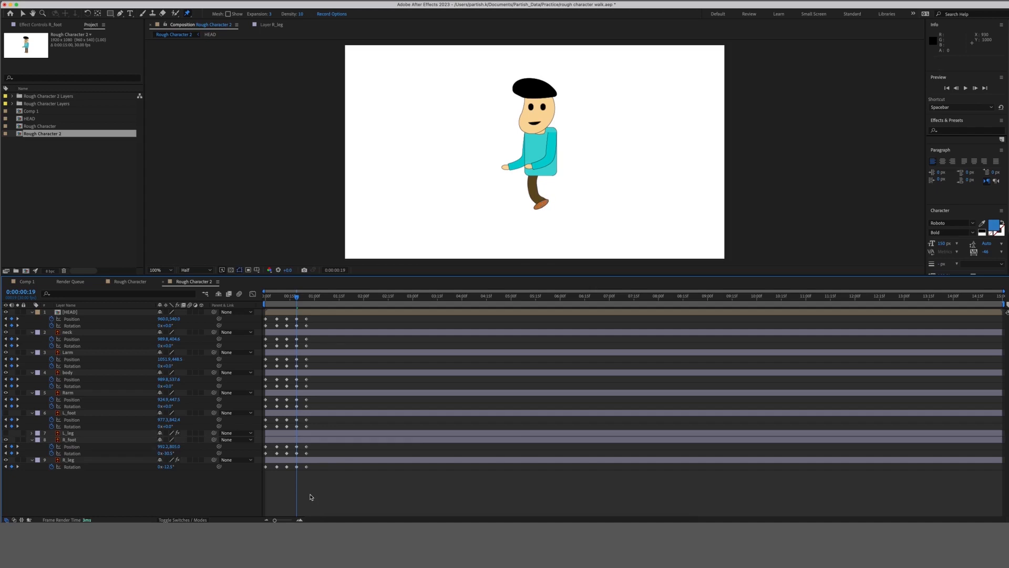
Add R_foot Position and Rotation keyframes at frame 22.
mouse_move(297, 304)
left_mouse_down()
mouse_move(287, 298)
mouse_move(311, 305)
mouse_move(302, 305)
left_mouse_up()
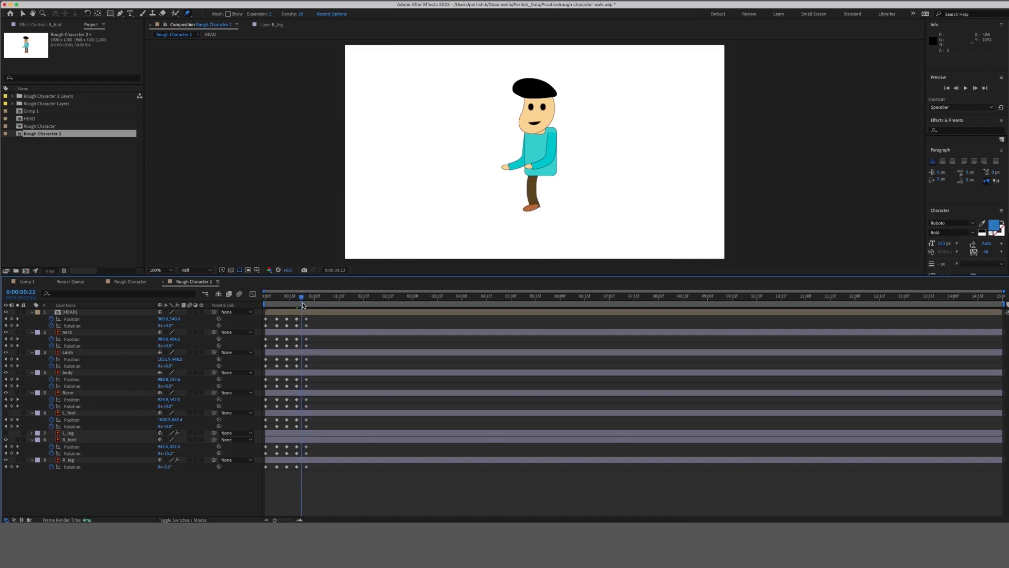
left_click(12, 453)
left_click(11, 446)
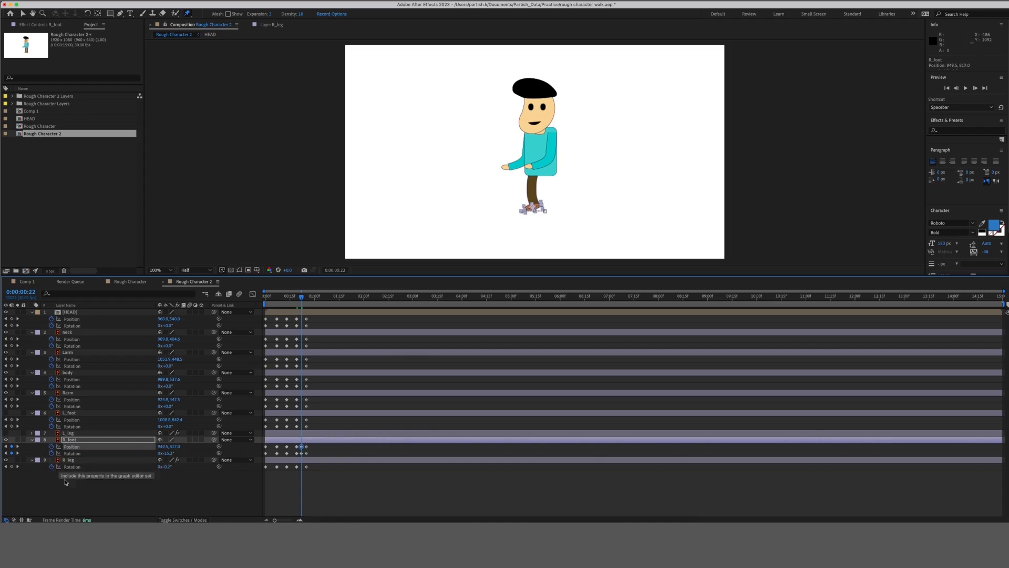
left_click(144, 495)
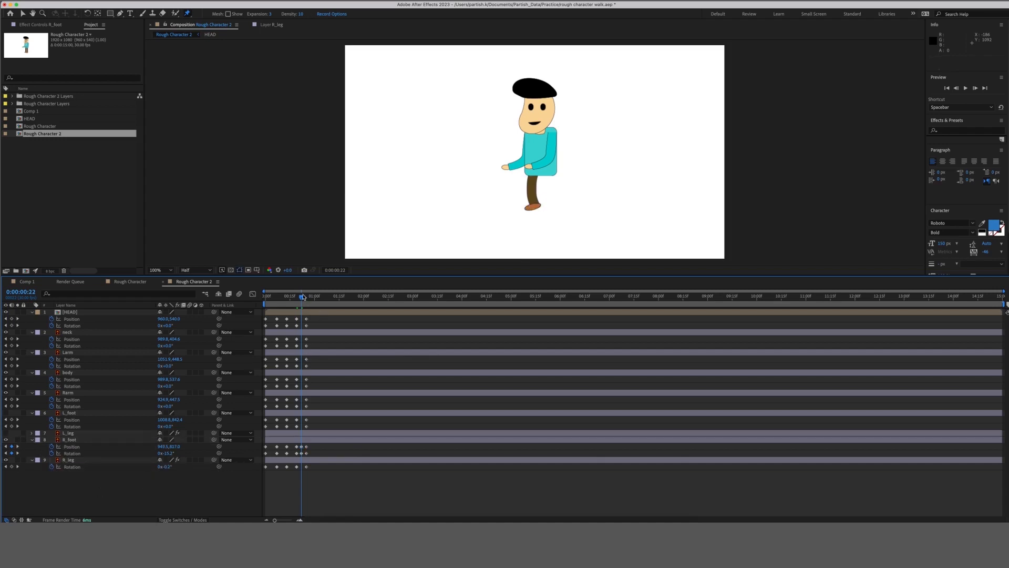
Select R_foot's frame-25 Position keyframe (about 896.6, 837.0) and return to frame 0.
left_click_drag(304, 298, 308, 299)
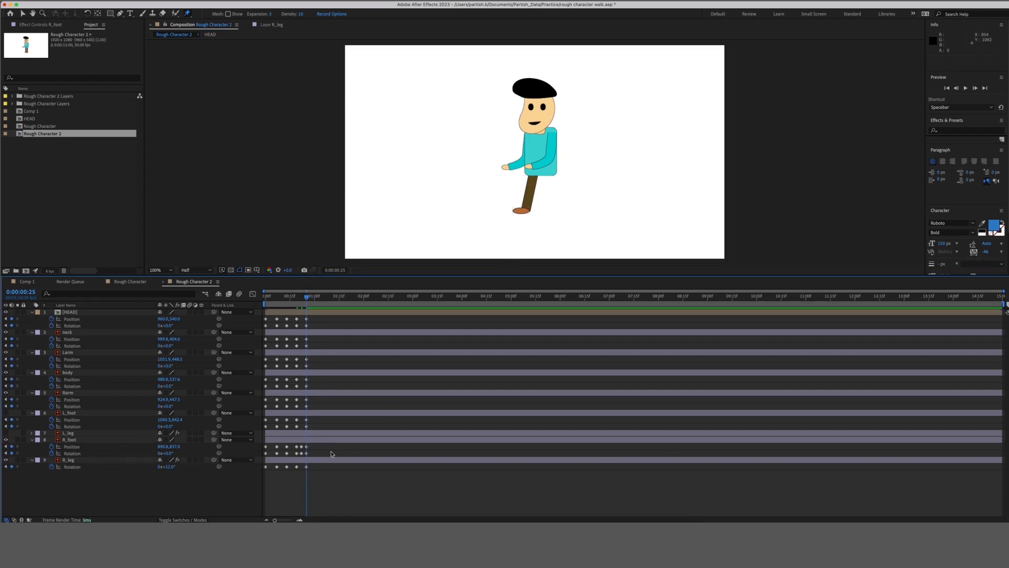
left_click(308, 448)
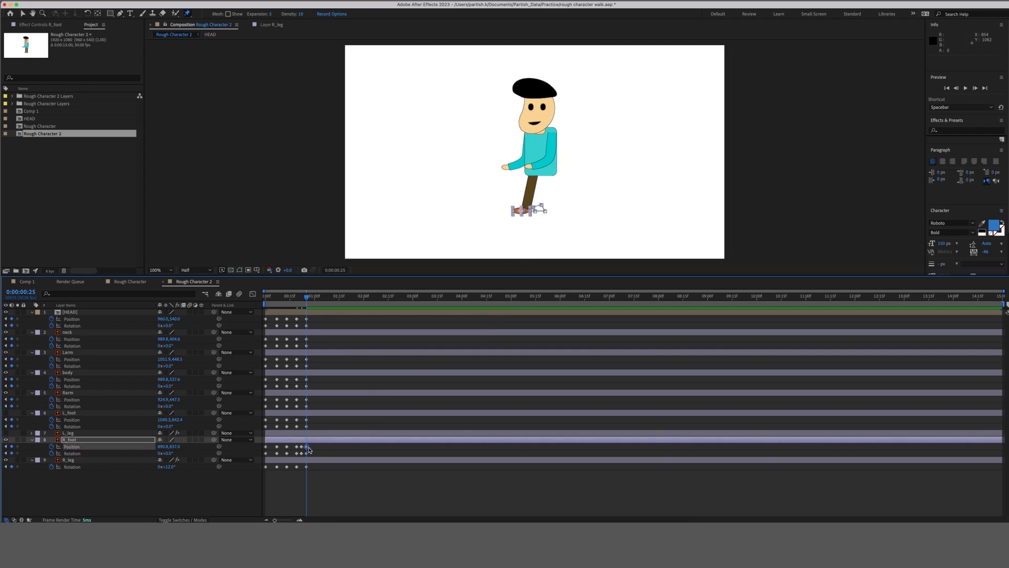
left_click(317, 479)
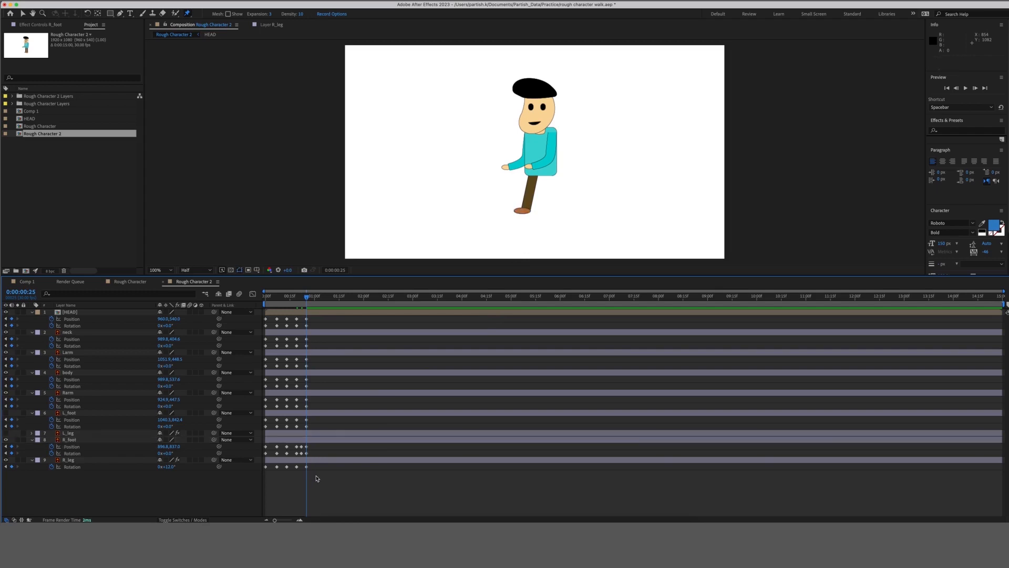
left_click(307, 447)
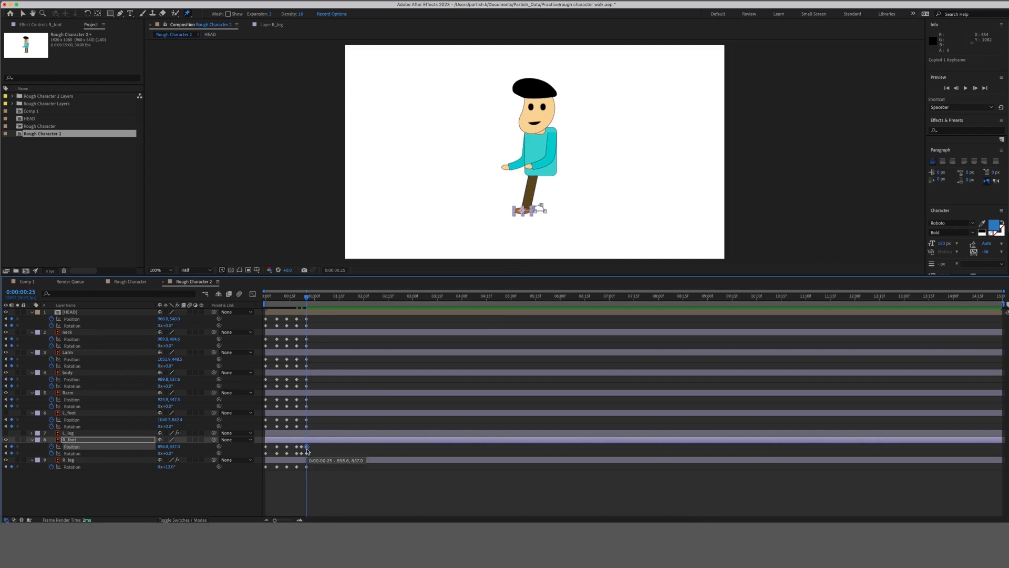
left_click(267, 449)
left_click(265, 447)
left_click_drag(290, 299, 258, 302)
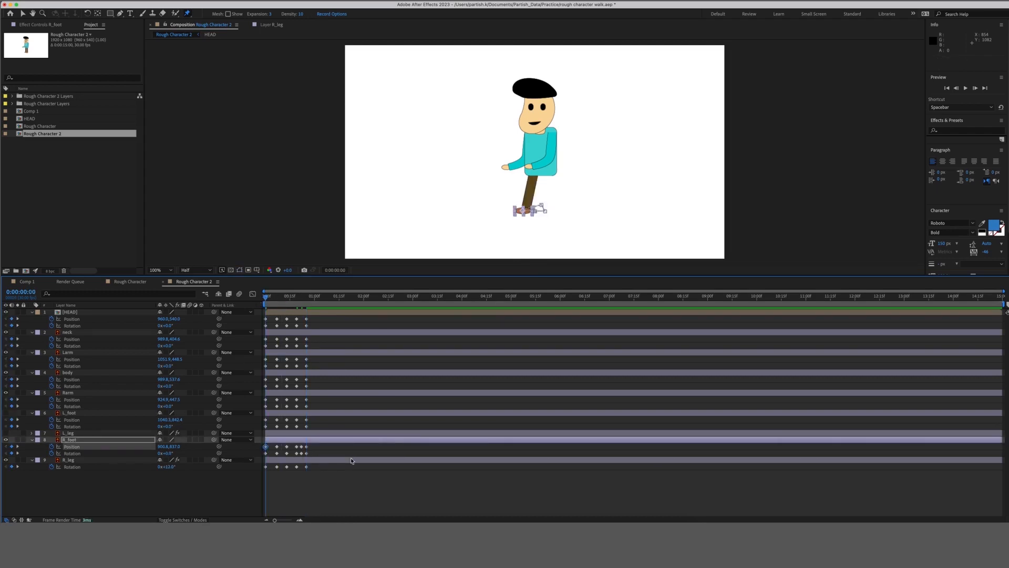
left_click(336, 494)
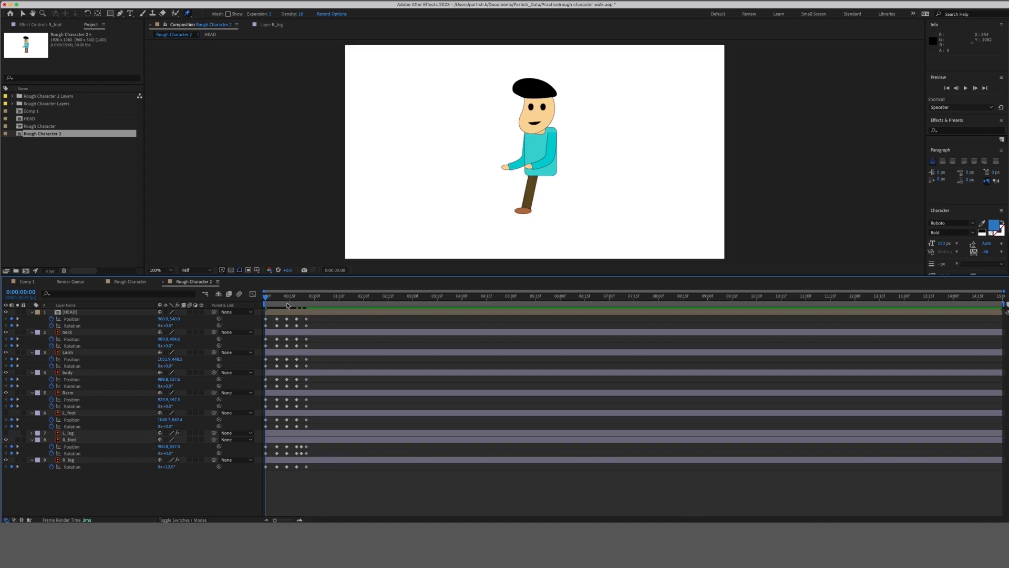
Preview the walk and make the left leg visible again.
key("space")
left_click(6, 432)
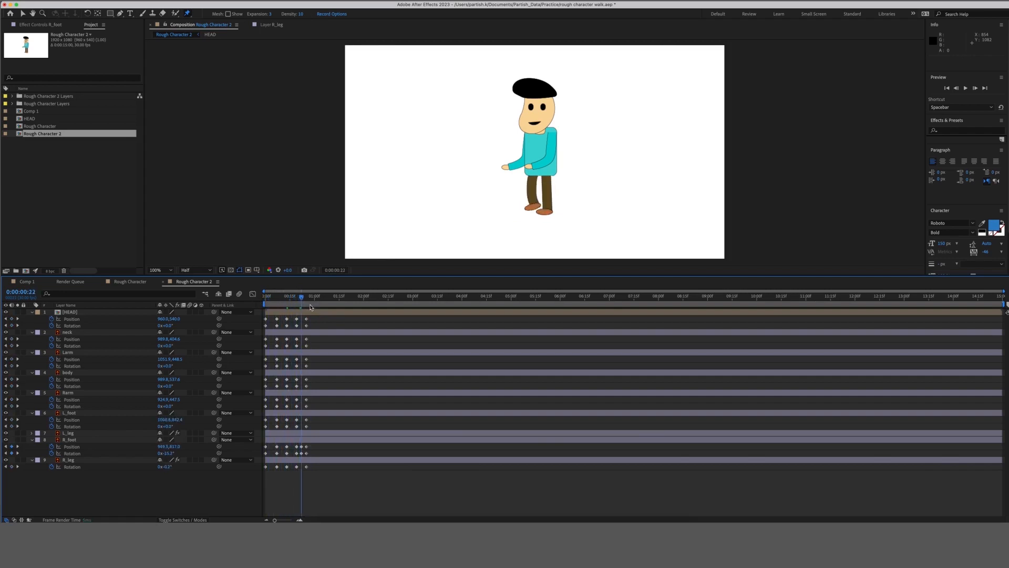
key("space")
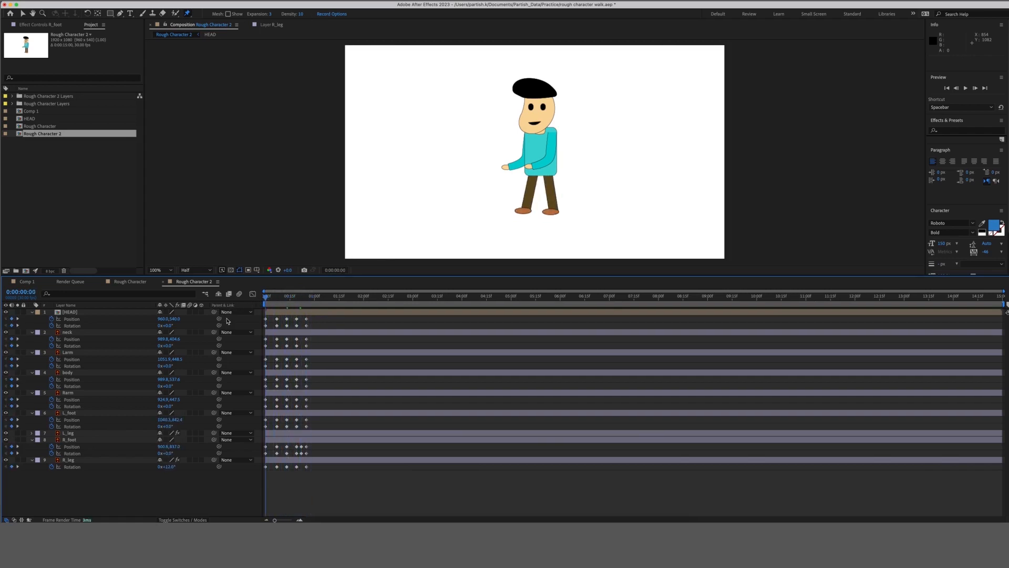
Collapse the properties of L_foot, R_foot, L_leg and R_leg, then jump to frame 7.
left_click(303, 414)
left_click(301, 462, "shift")
key("u")
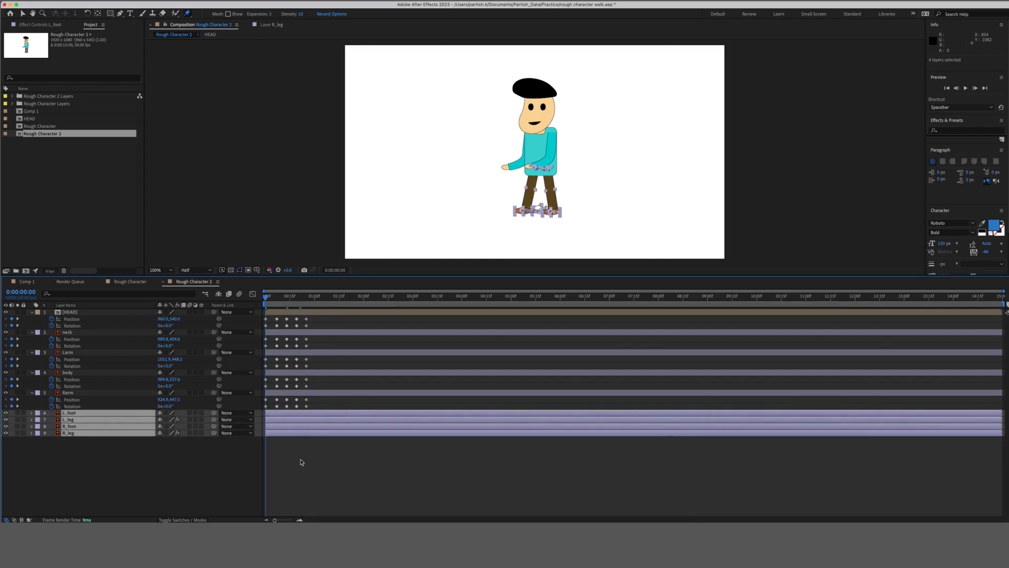
left_click(301, 462)
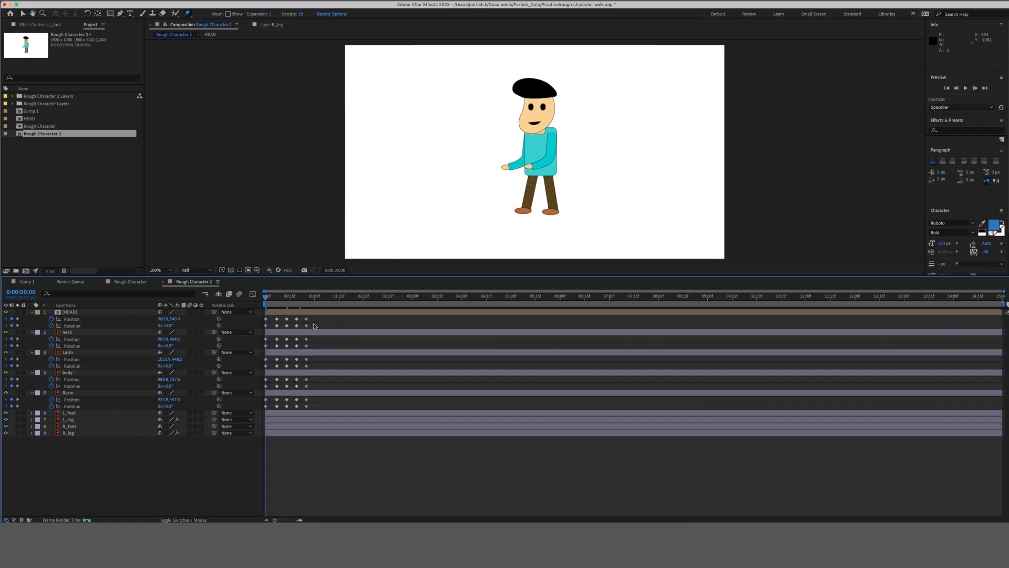
left_click(278, 298)
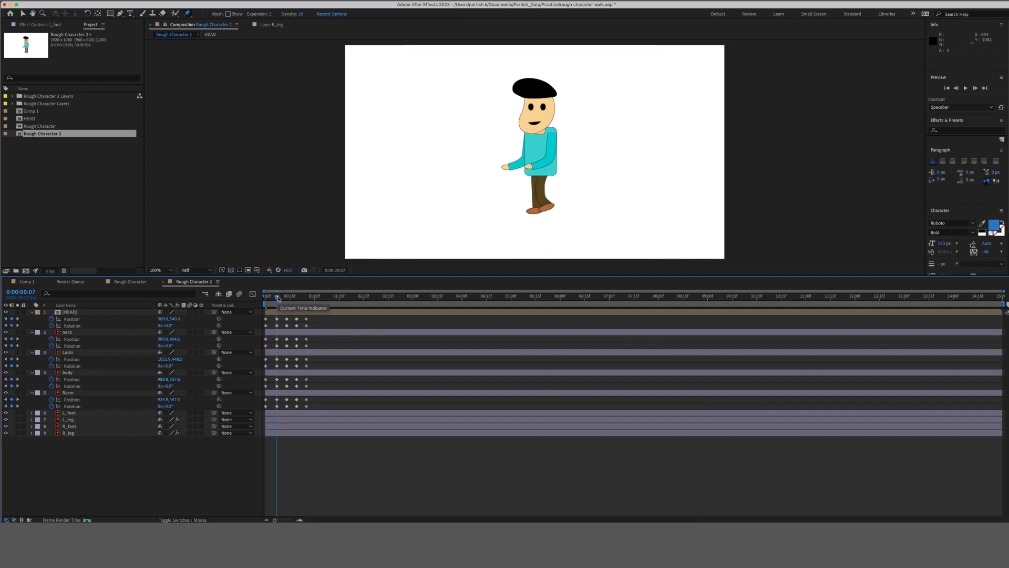
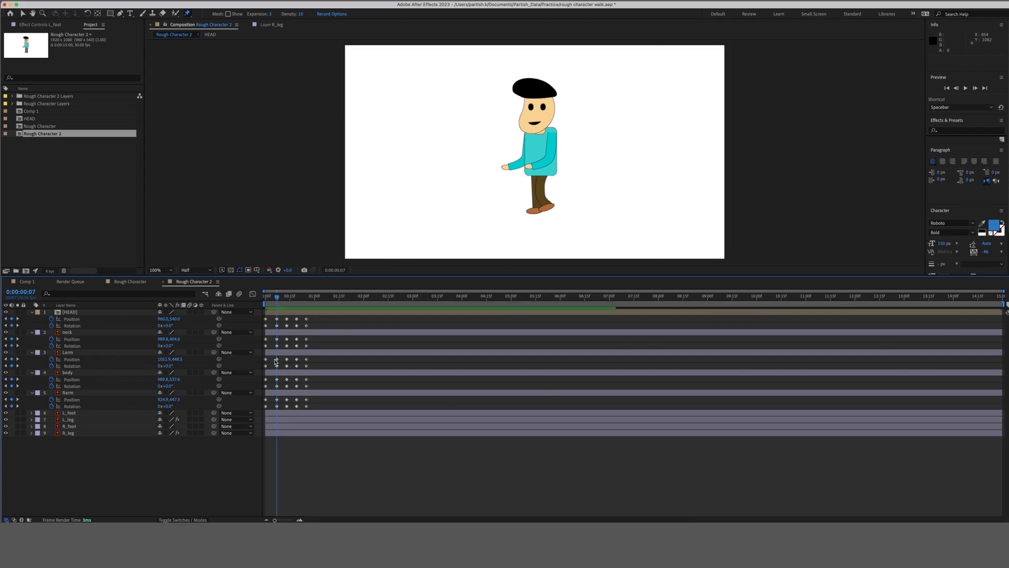
Delete the Larm and Rarm keyframes at frame 7 and near frame 20, then check frame 13.
left_click_drag(273, 356, 283, 367)
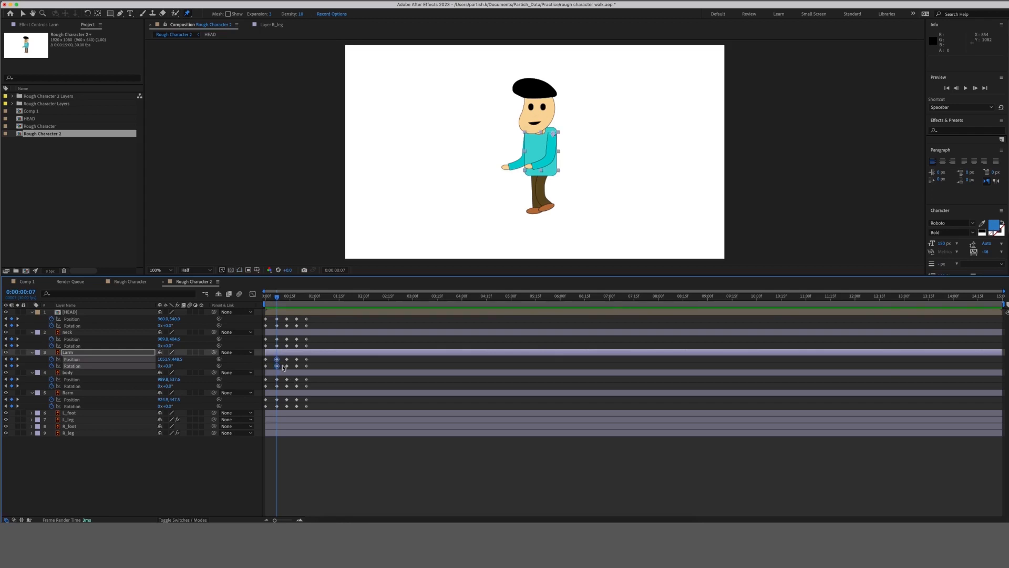
key("Delete")
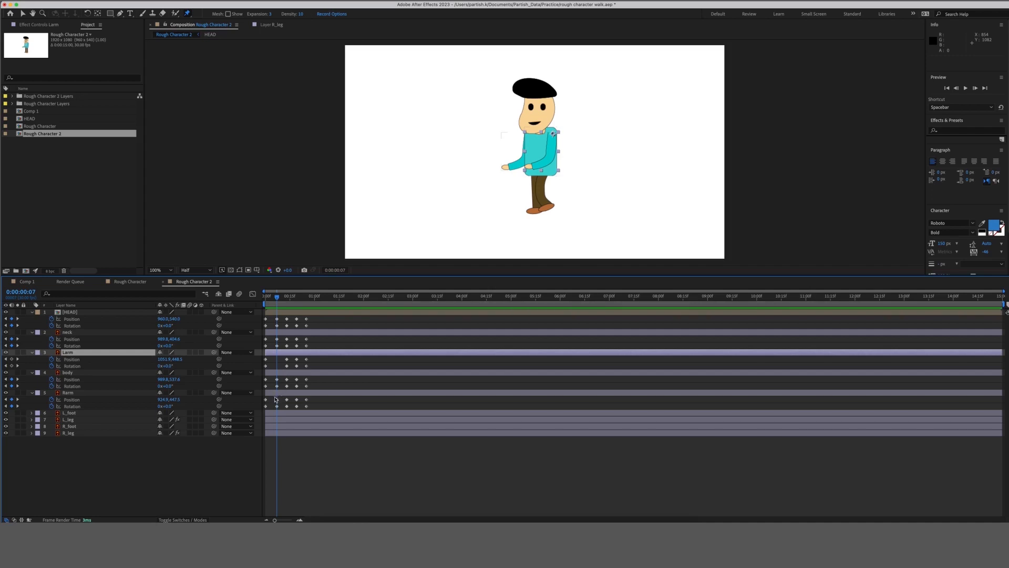
left_click_drag(273, 402, 282, 410)
key("Delete")
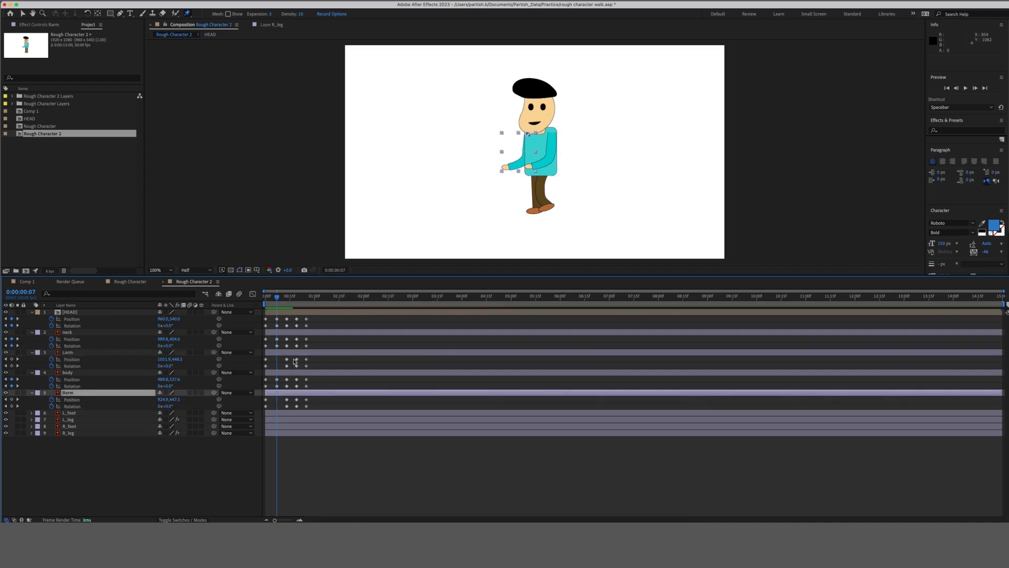
left_click_drag(292, 357, 300, 409)
key("Delete")
key("Delete")
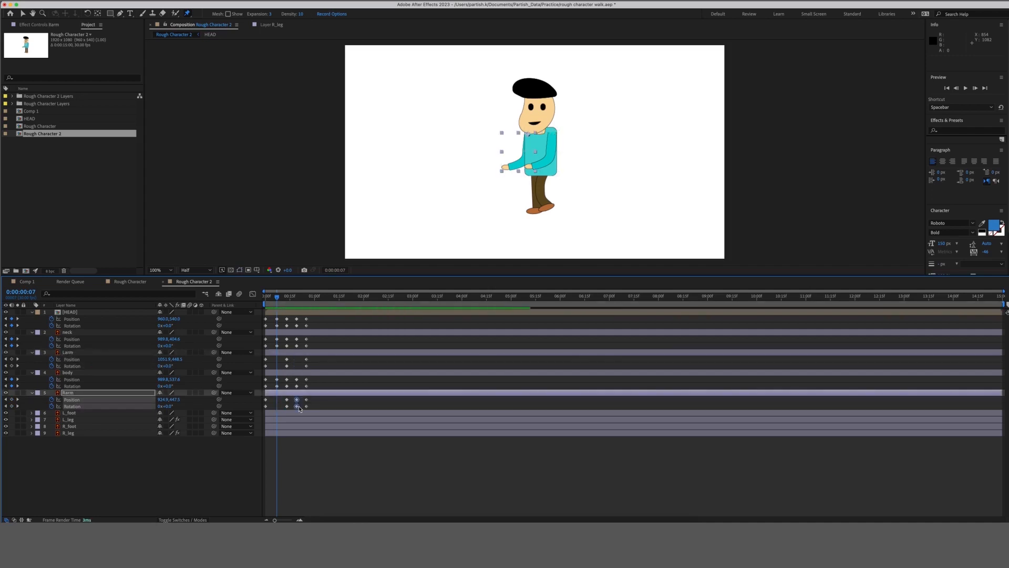
left_click(287, 297)
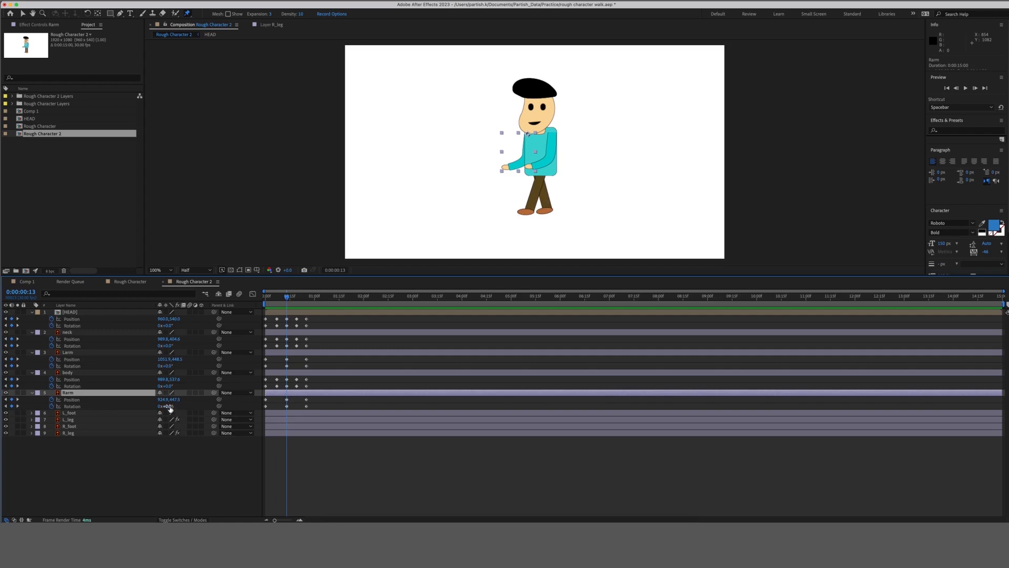
Rotate the right arm backward at frame 0 and copy that pose to frame 25.
left_click_drag(280, 299, 250, 300)
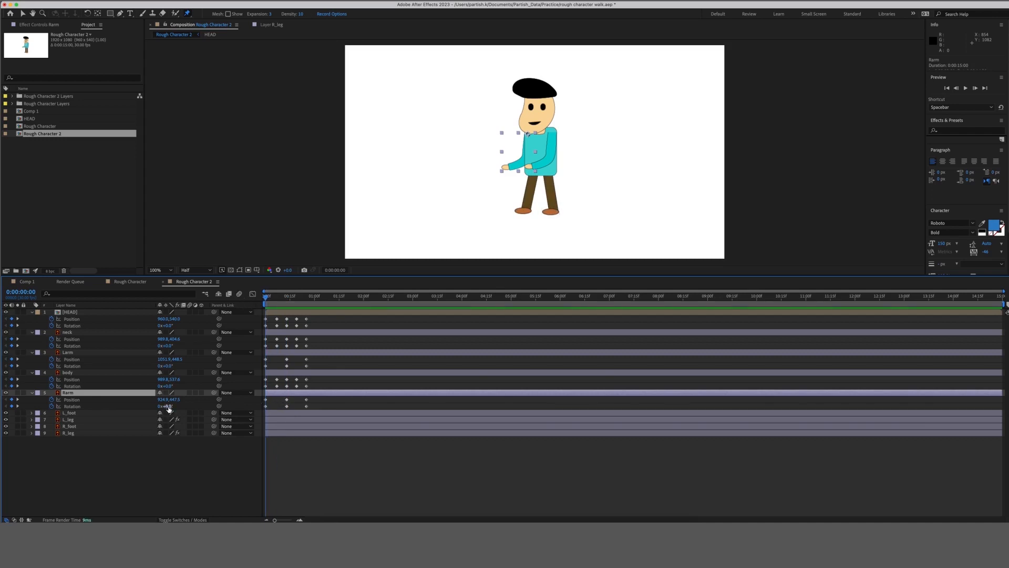
left_click_drag(169, 407, 154, 406)
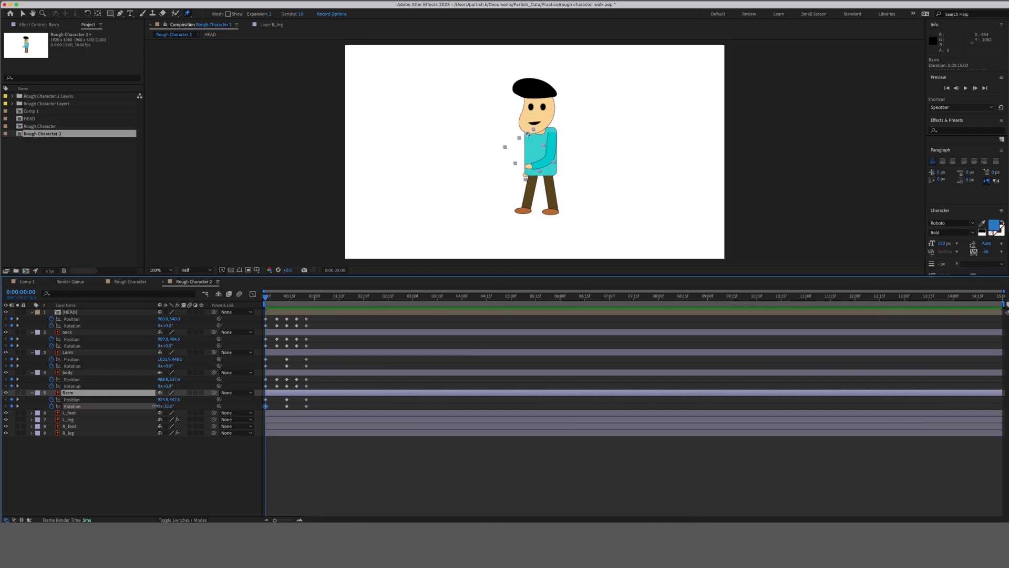
left_click_drag(270, 397, 265, 408)
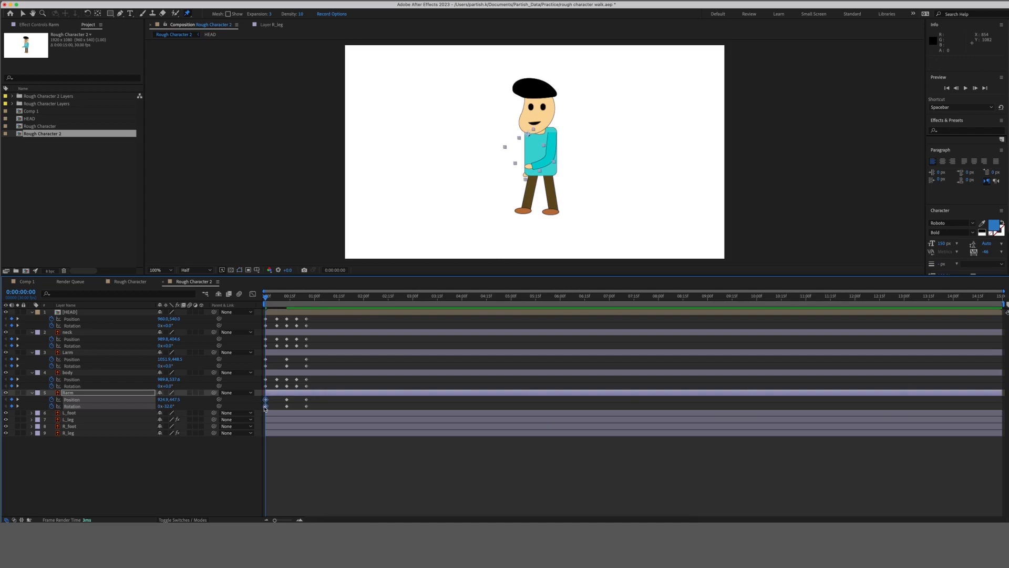
key("ctrl+c")
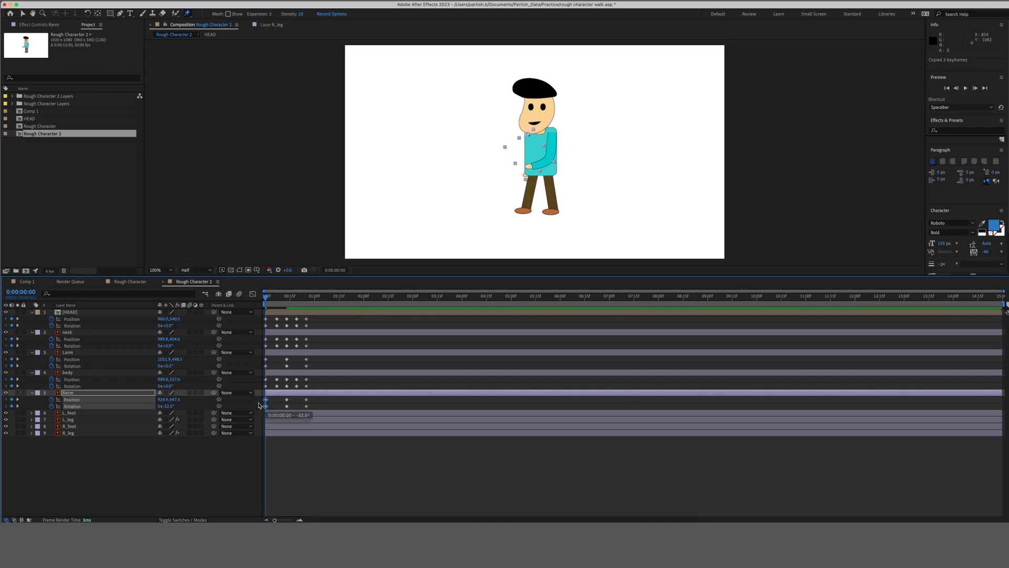
left_click(17, 406)
left_click(17, 405)
key("ctrl+v")
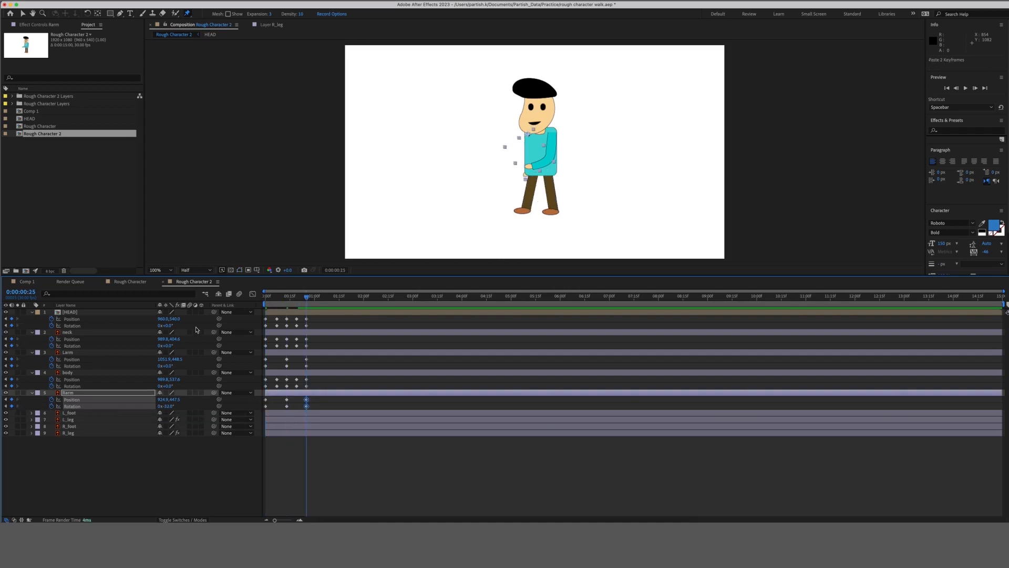
left_click_drag(306, 297, 255, 304)
Rotate the left arm back to -38° at frame 13, then preview from the start.
left_click(292, 356)
left_click(293, 356)
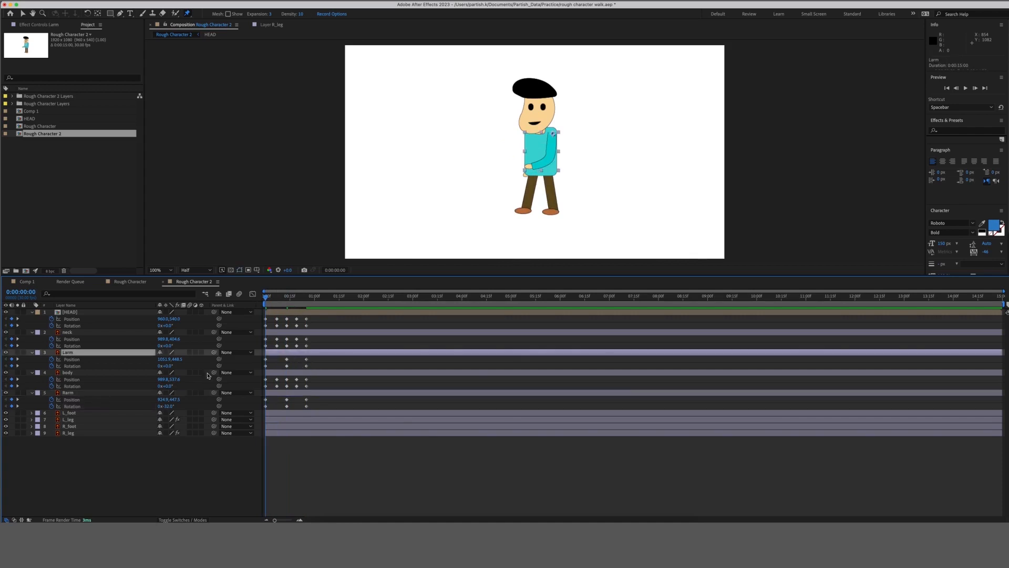
left_click(18, 365)
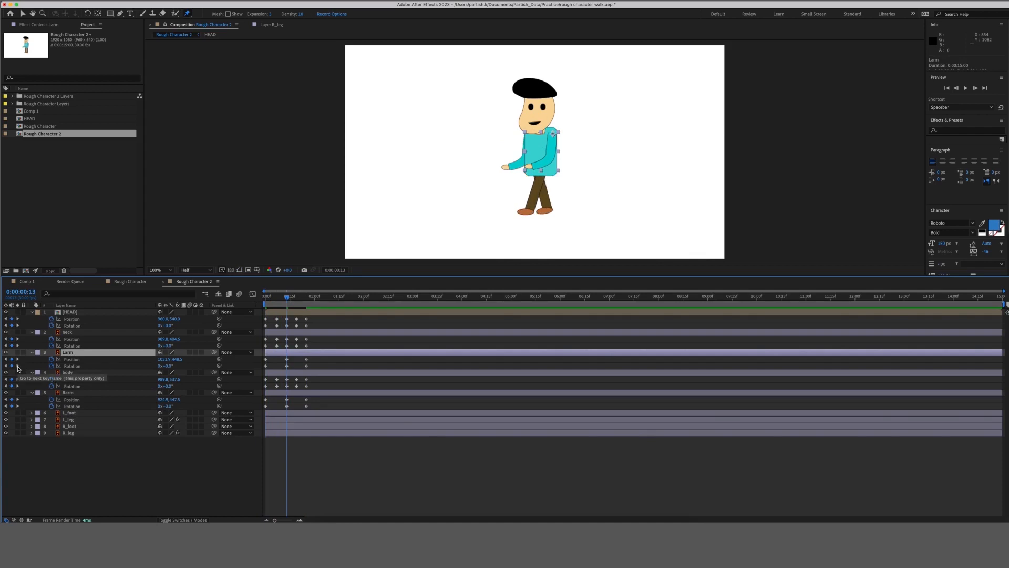
left_click(167, 366)
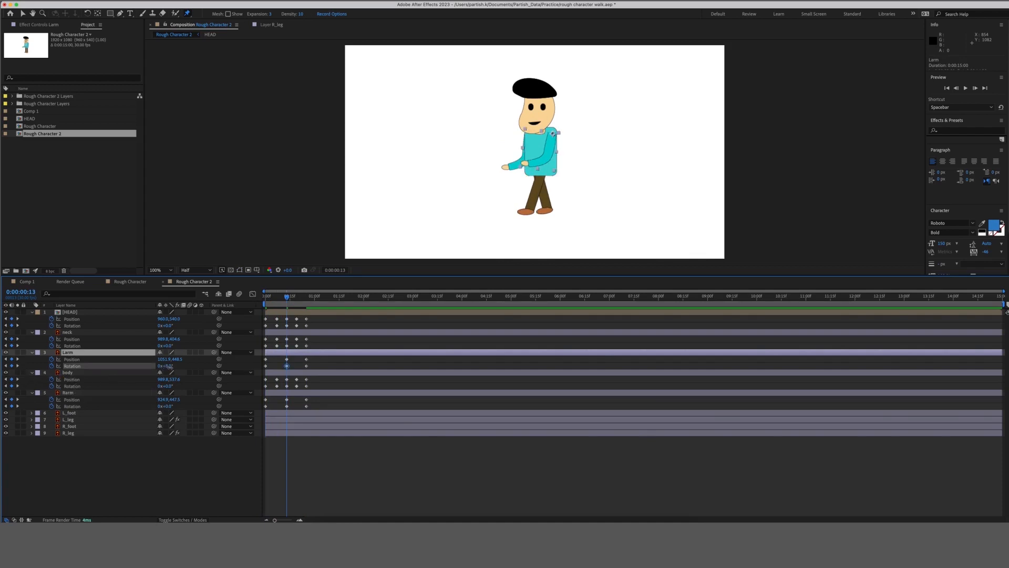
left_click_drag(167, 367, 153, 366)
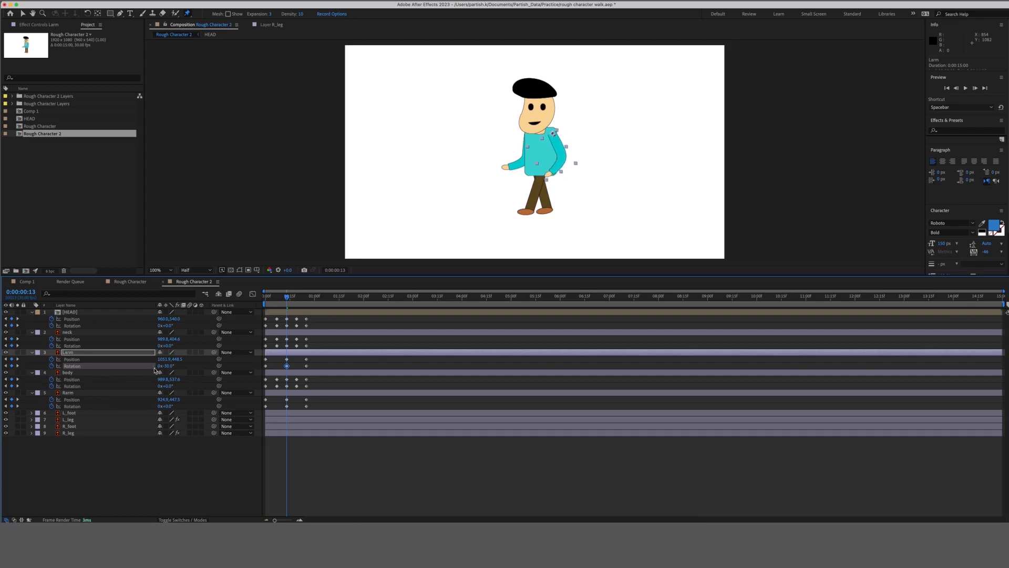
key("Home")
key("space")
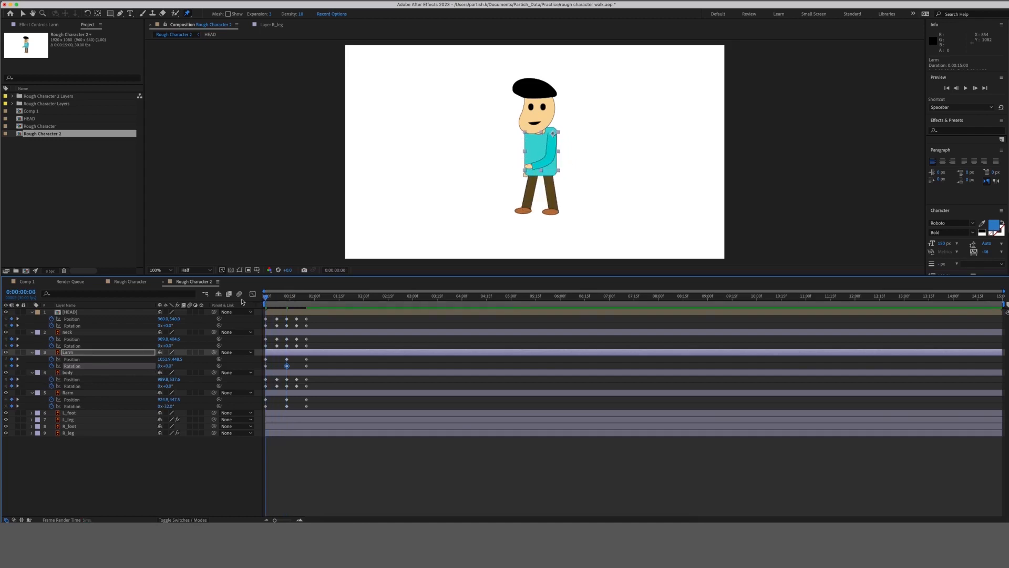
End the work area at frame 25, preview the cycle, and save the project.
left_click(309, 297)
left_click_drag(1004, 304, 309, 304)
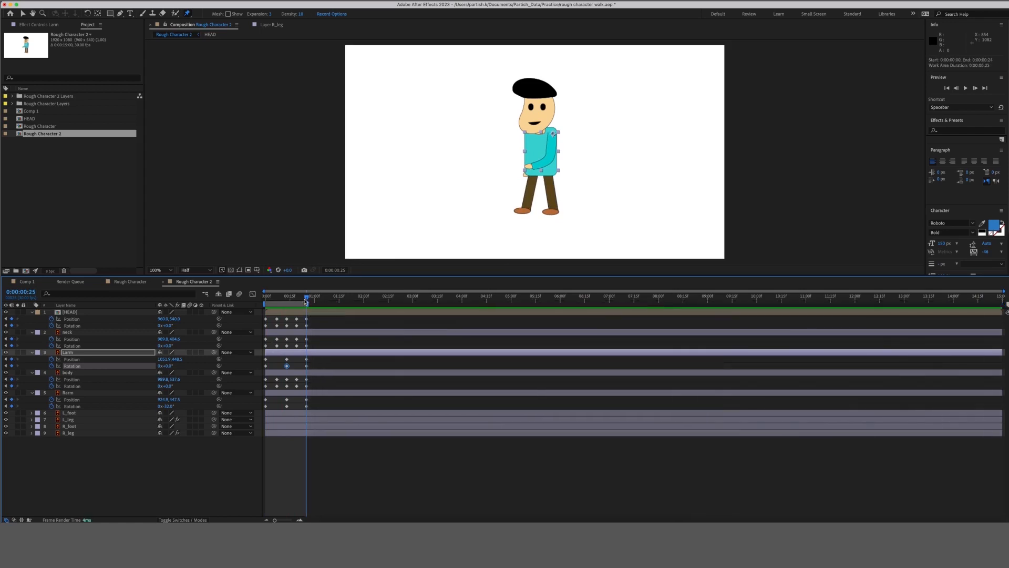
key("space")
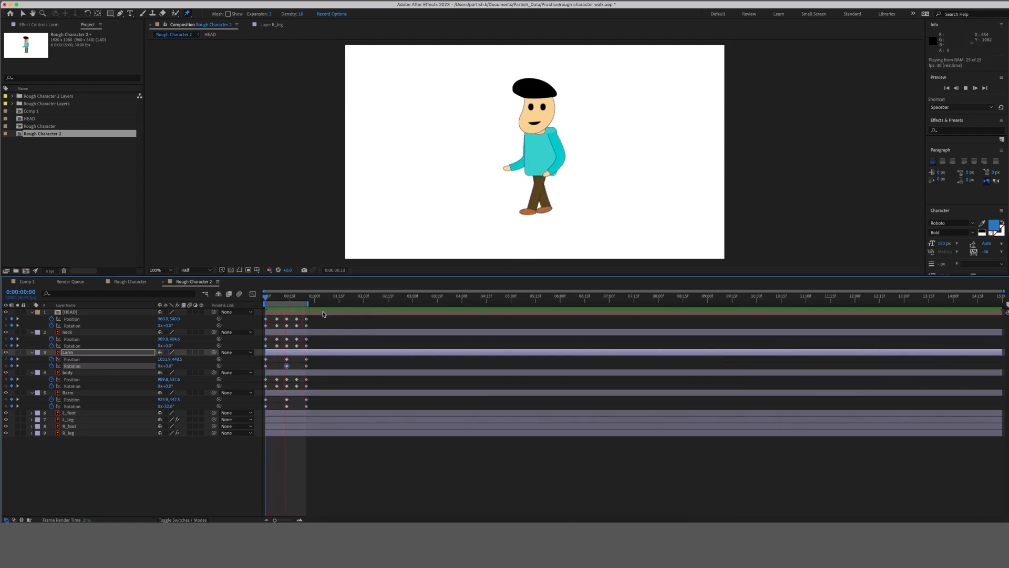
left_click(268, 301)
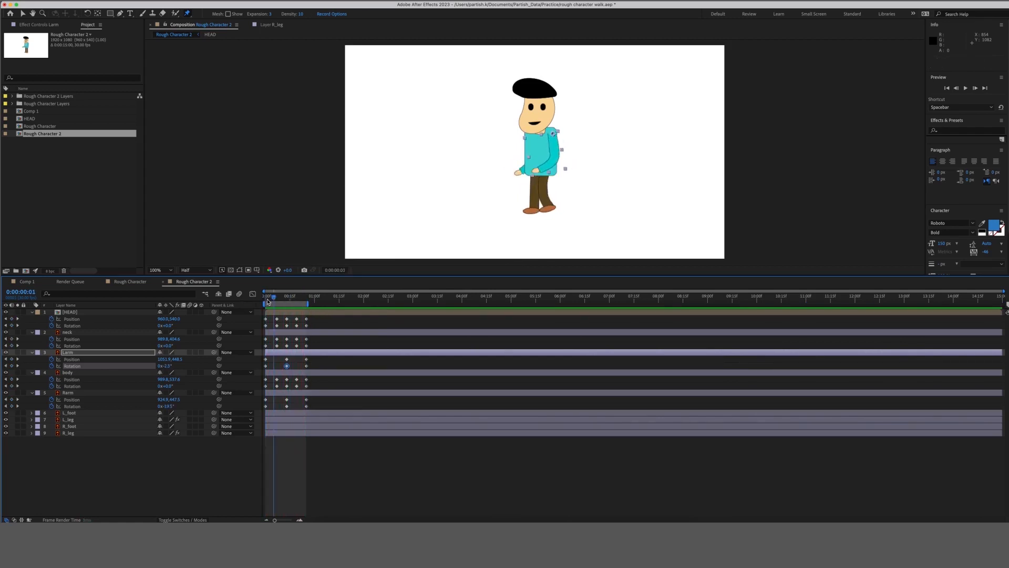
left_click_drag(267, 301, 260, 302)
key("super+s")
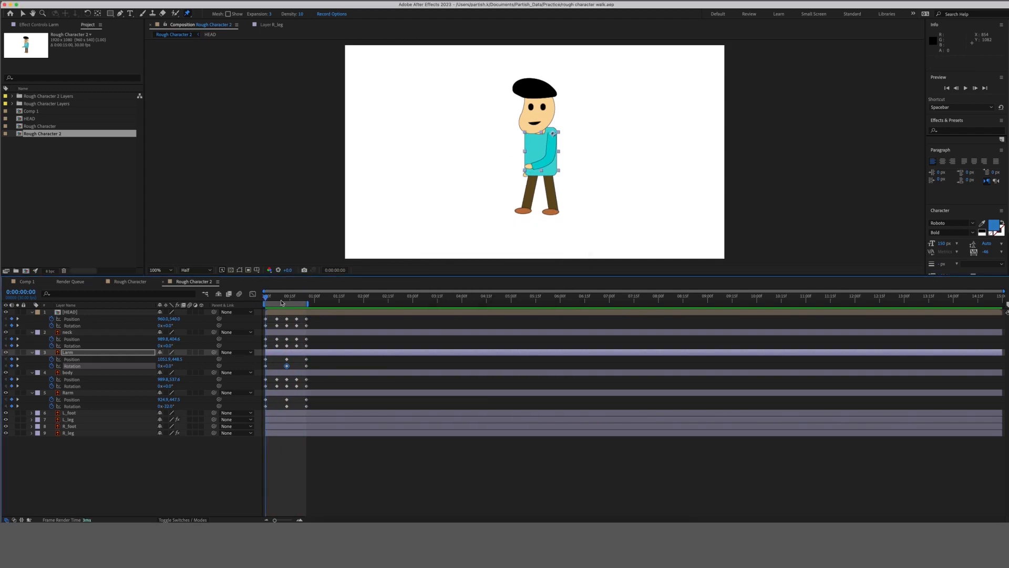
Switch to Rough Character and back to Rough Character 2, deselecting the left arm.
left_click(129, 281)
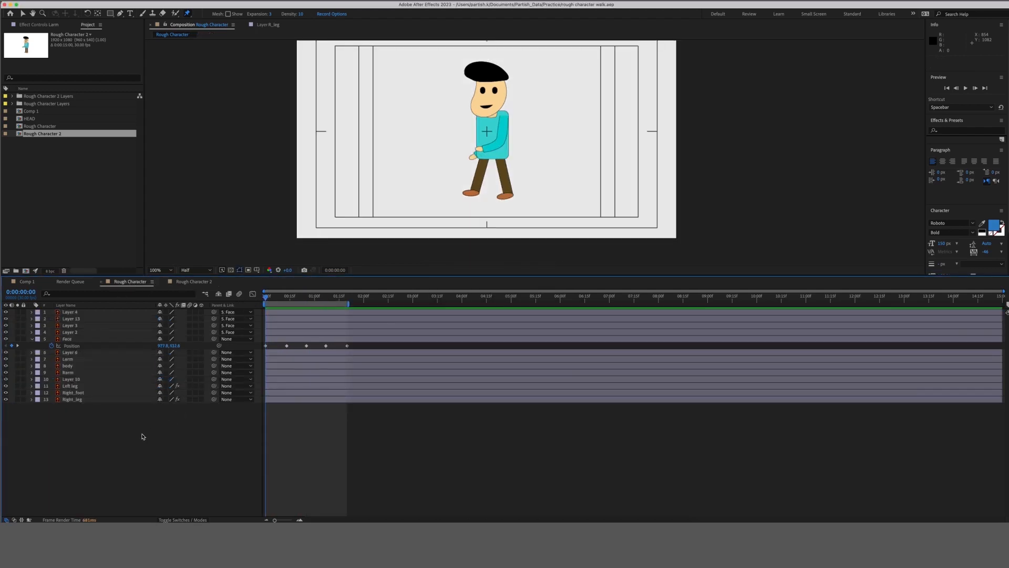
left_click(194, 282)
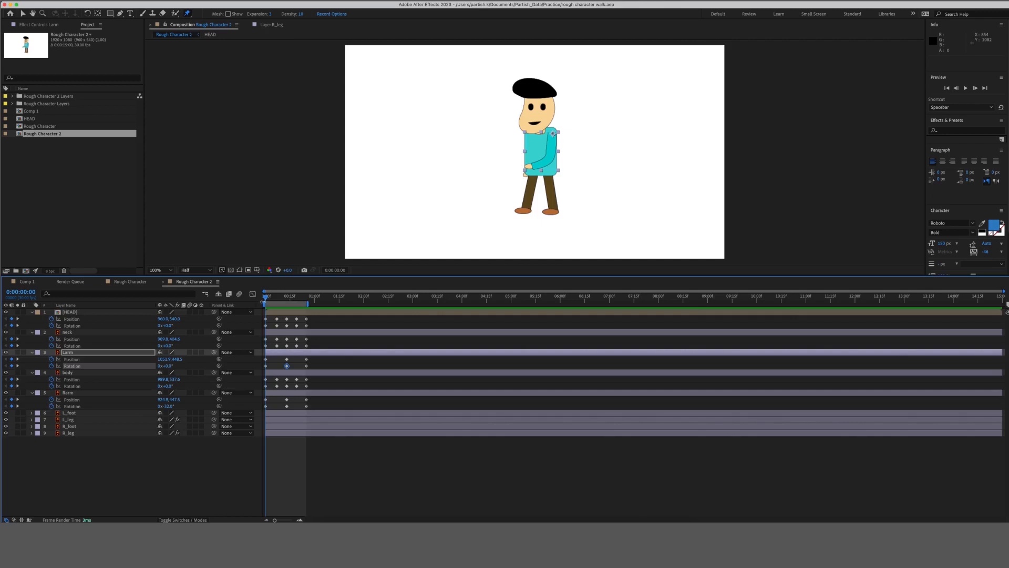
key("space")
key("space")
Select all nine character layers and pre-compose them into a comp named 'Full body'.
left_click(107, 456)
left_click(105, 434)
left_click(89, 314, "shift")
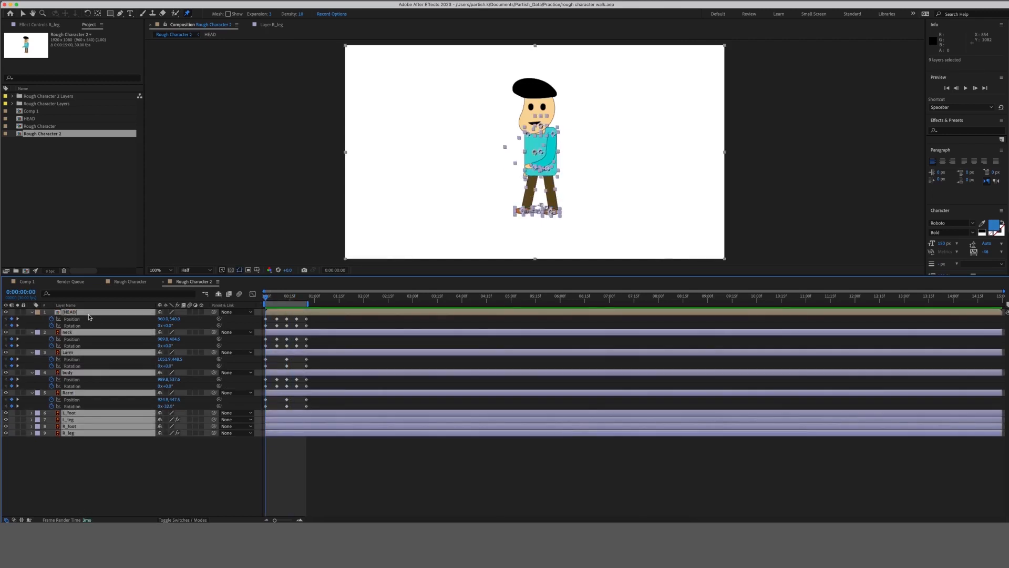
right_click(89, 317)
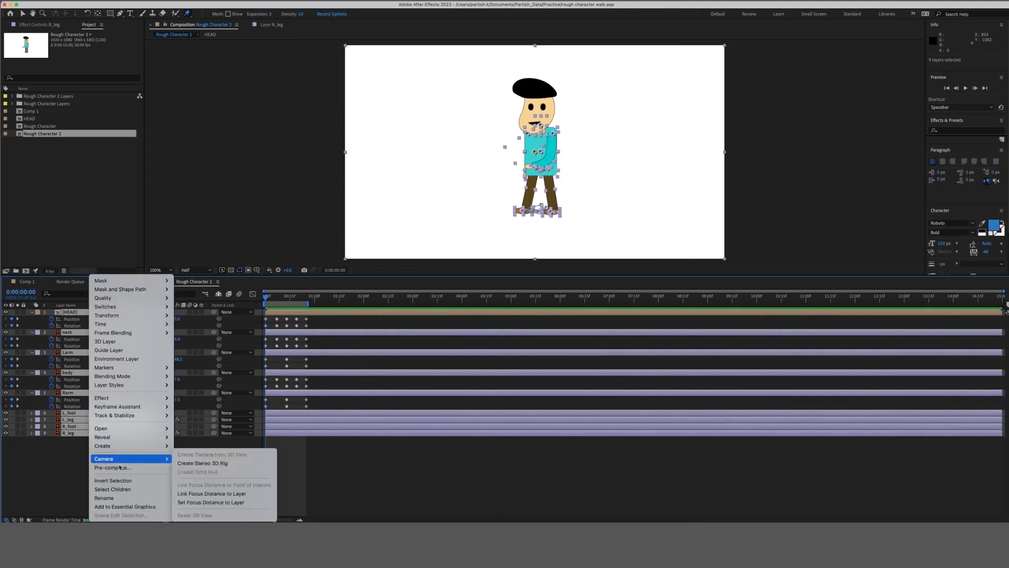
left_click(121, 466)
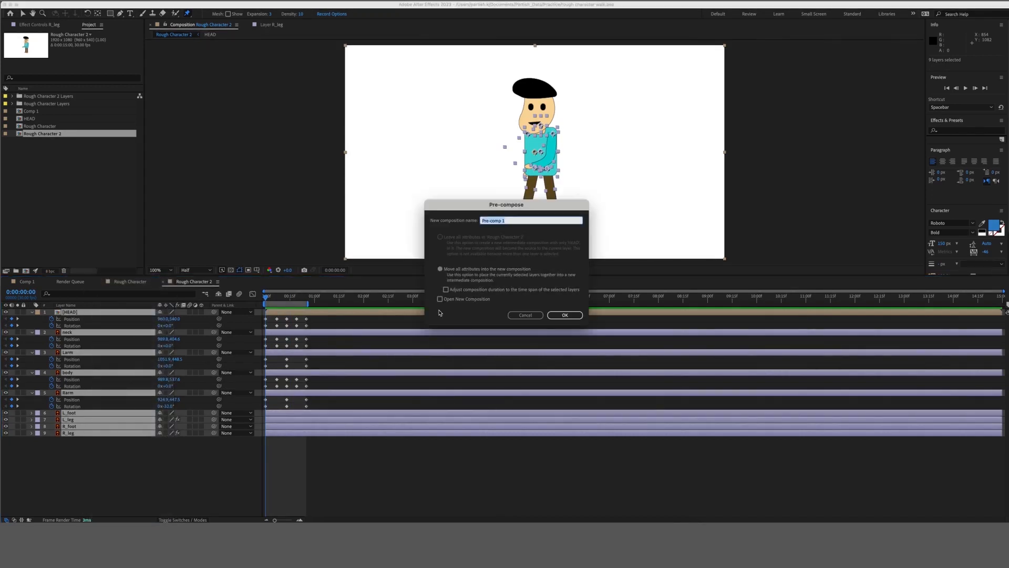
type("Full body")
key("Return")
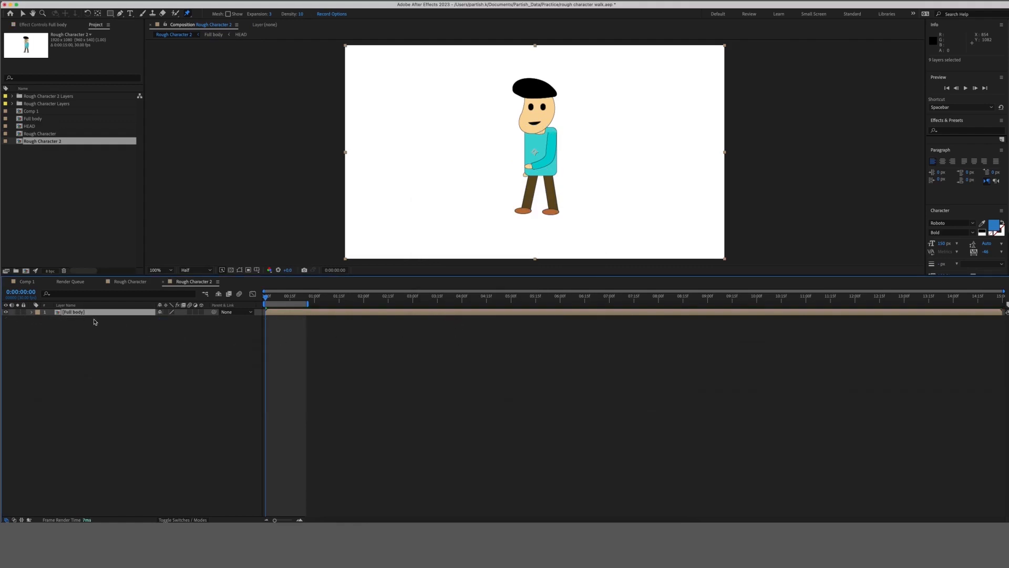
Key the Full body layer's Position at frames 0, 25, 13 and 7.
key("p")
left_click(51, 318)
left_click_drag(295, 301, 307, 300)
left_click(12, 319)
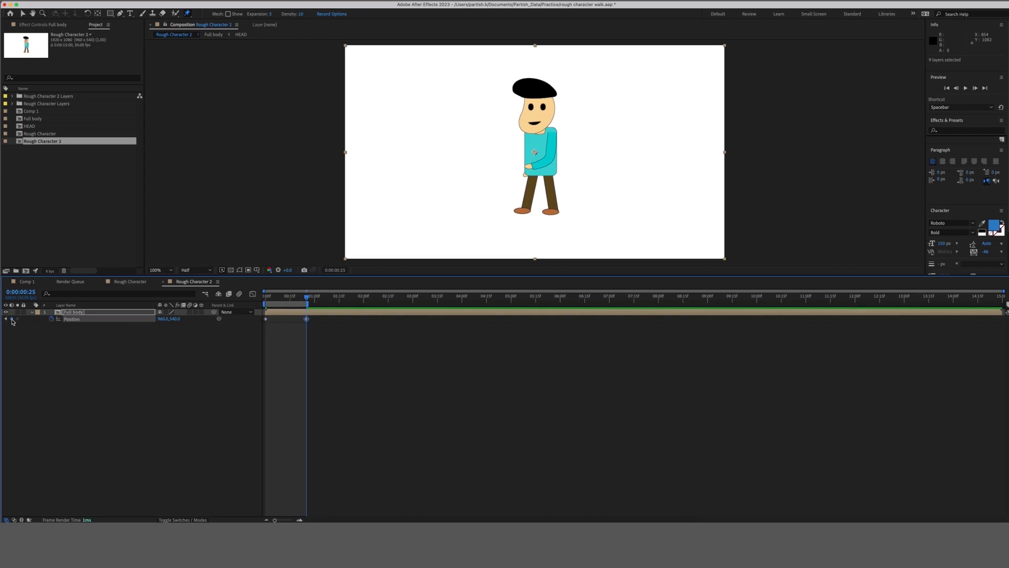
left_click_drag(284, 299, 287, 299)
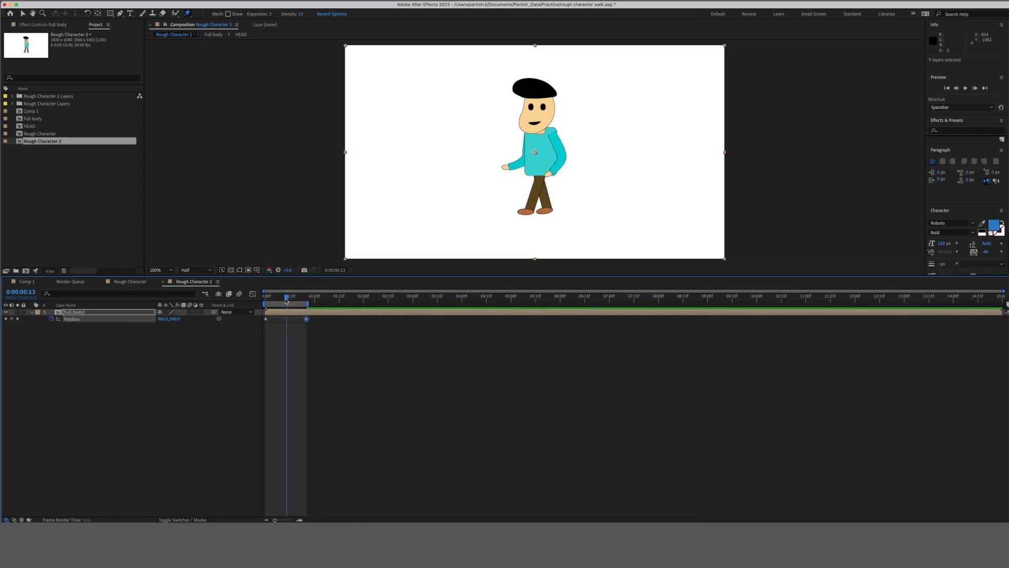
left_click(12, 319)
left_click_drag(281, 301, 278, 300)
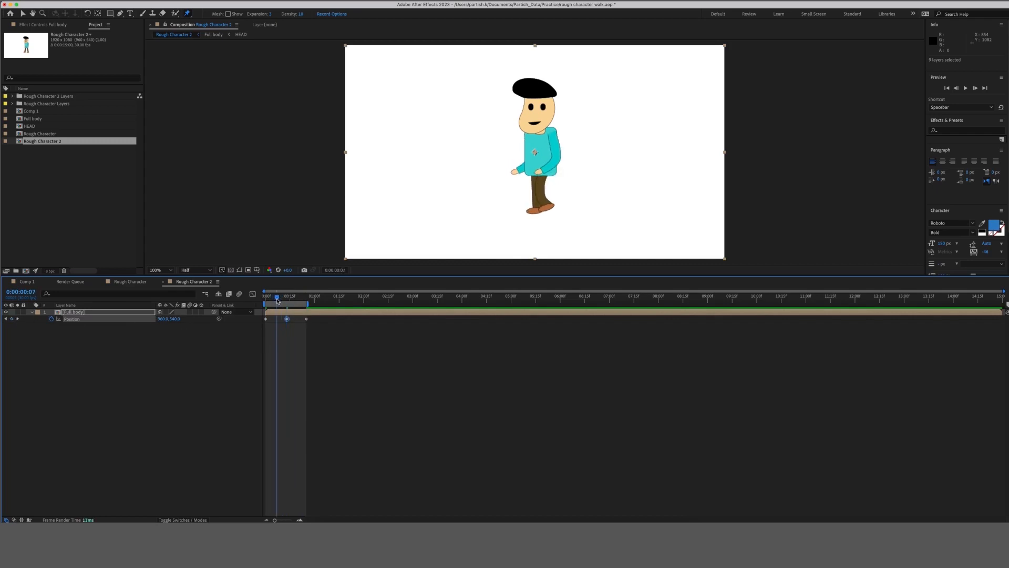
left_click(12, 318)
left_click(297, 300)
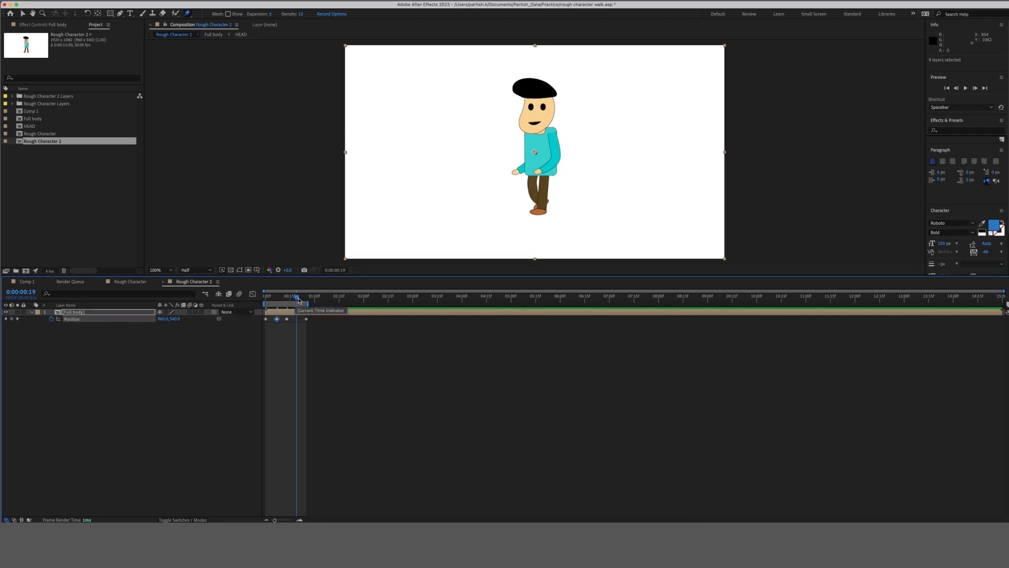
left_click(12, 318)
double_click(299, 313)
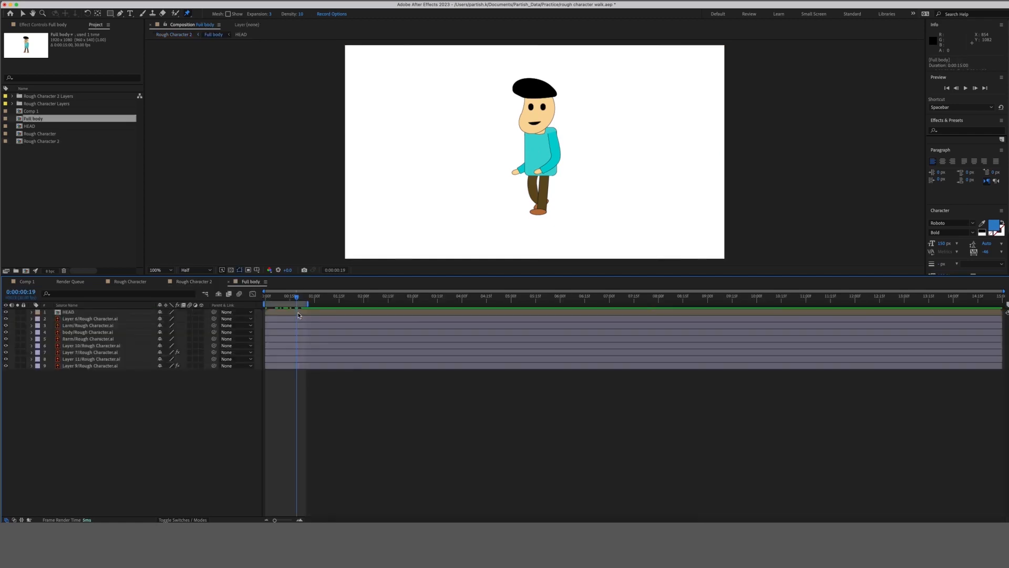
left_click(298, 314)
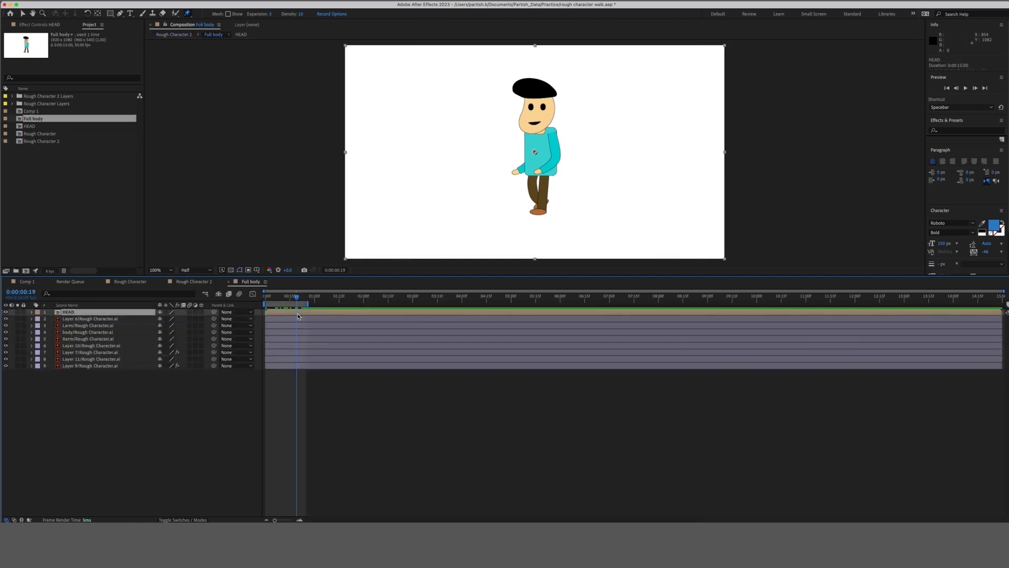
key("u")
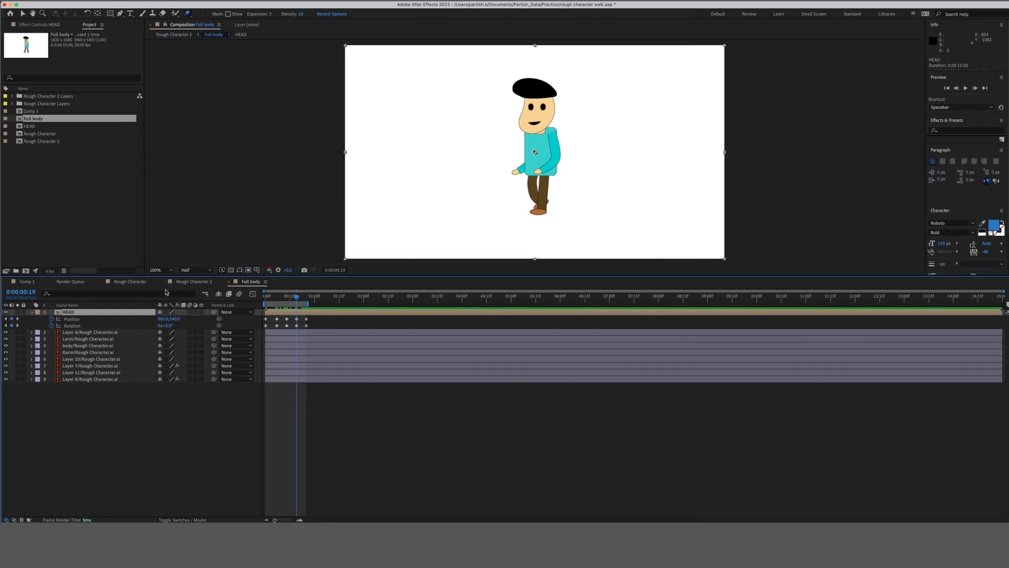
left_click(196, 283)
left_click(263, 325)
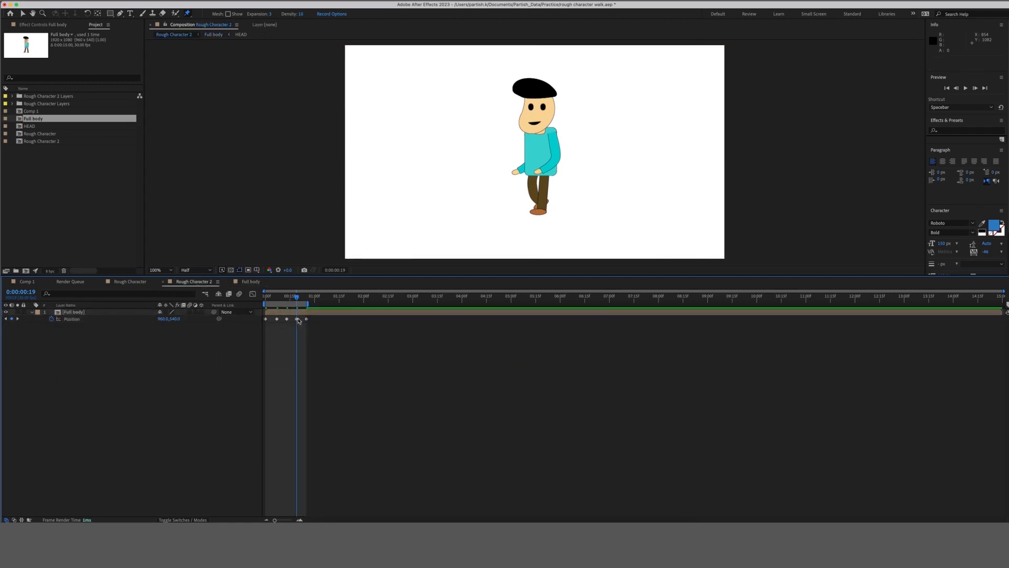
left_click(297, 319)
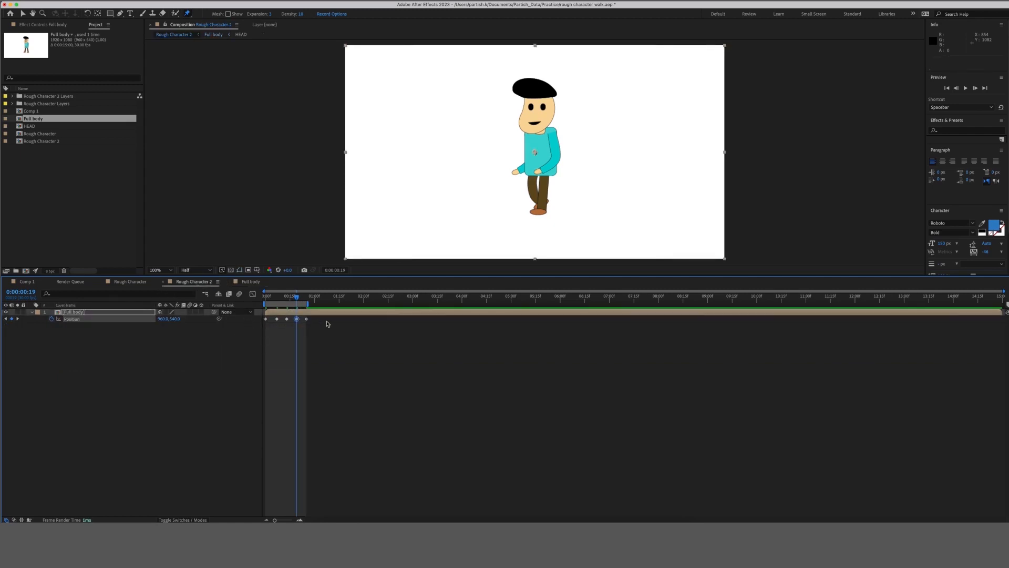
Nudge the body up at frame 19 and paste that raised Position keyframe at frame 7.
key("Up")
key("Up")
key("Up")
key("Up")
key("Up")
key("Up")
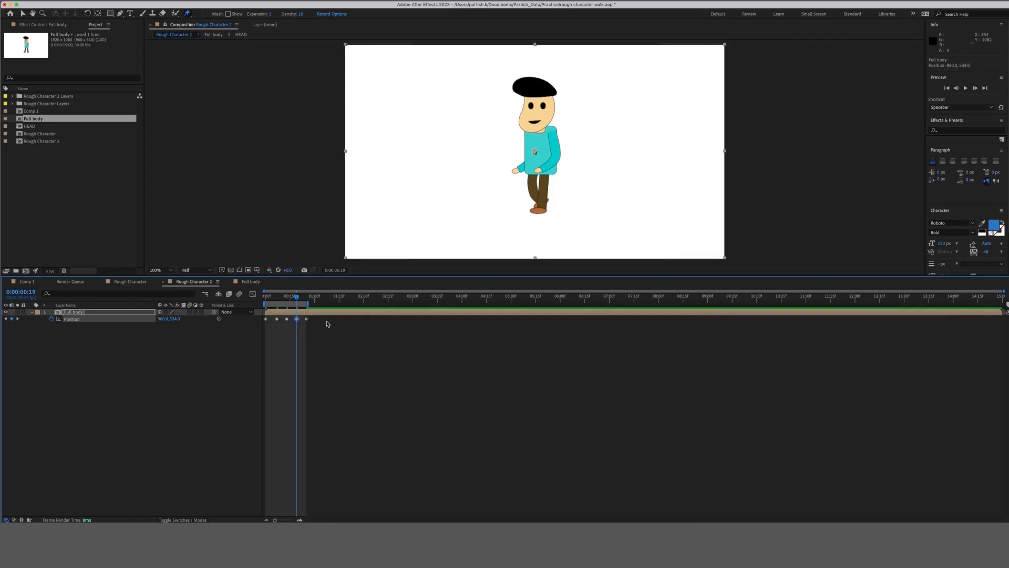
left_click(283, 322)
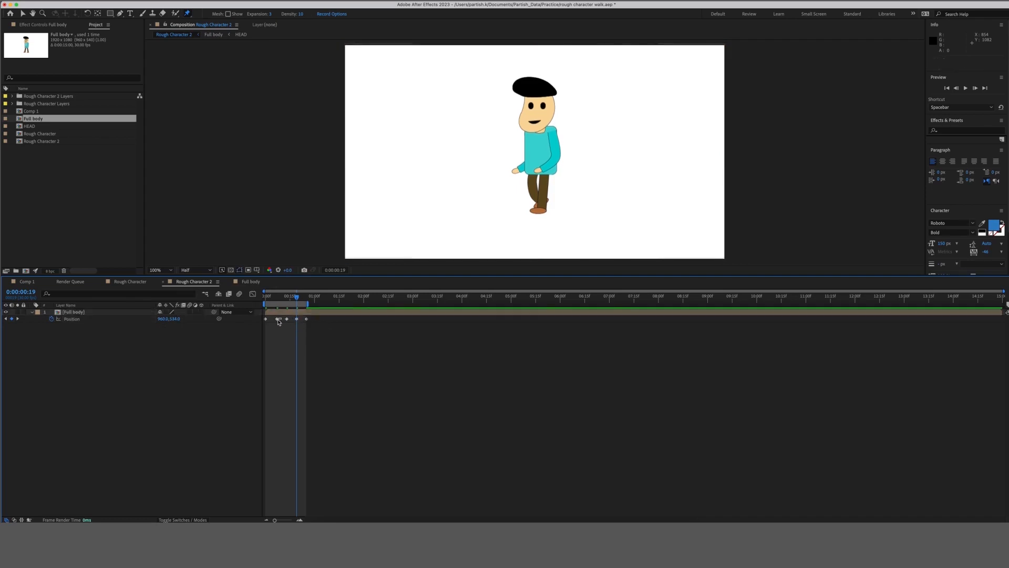
left_click(277, 319)
left_click(303, 323)
left_click(297, 319)
key("cmd+c")
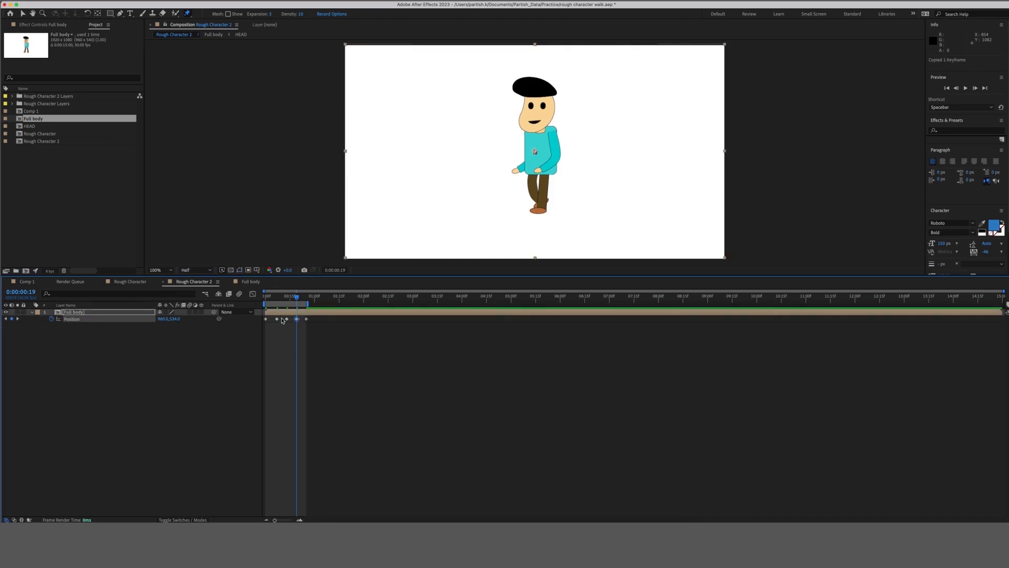
left_click(278, 298)
left_click_drag(279, 298, 277, 298)
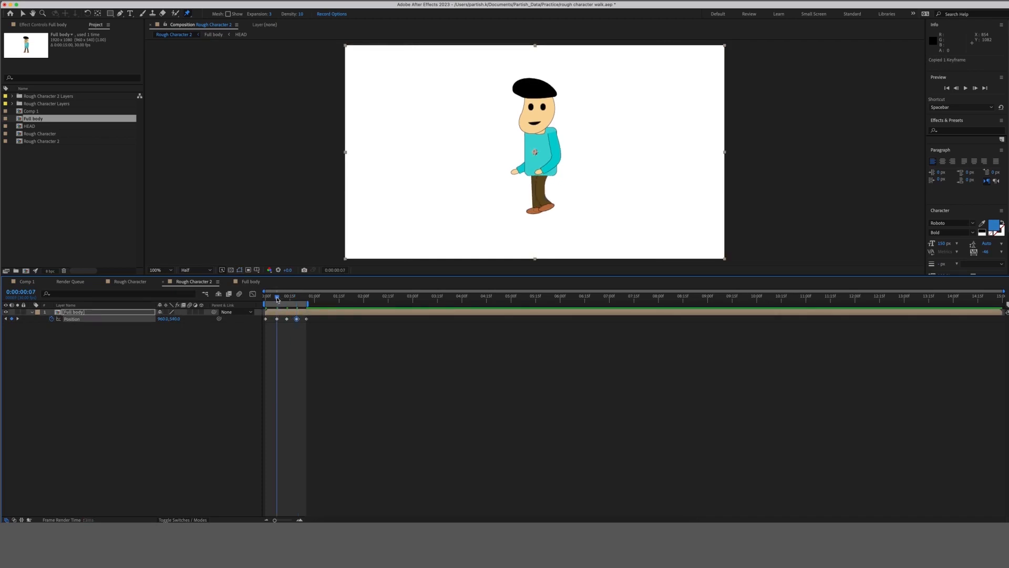
key("super+v")
Preview the bobbing walk, save the project, and open the Full body comp.
key("space")
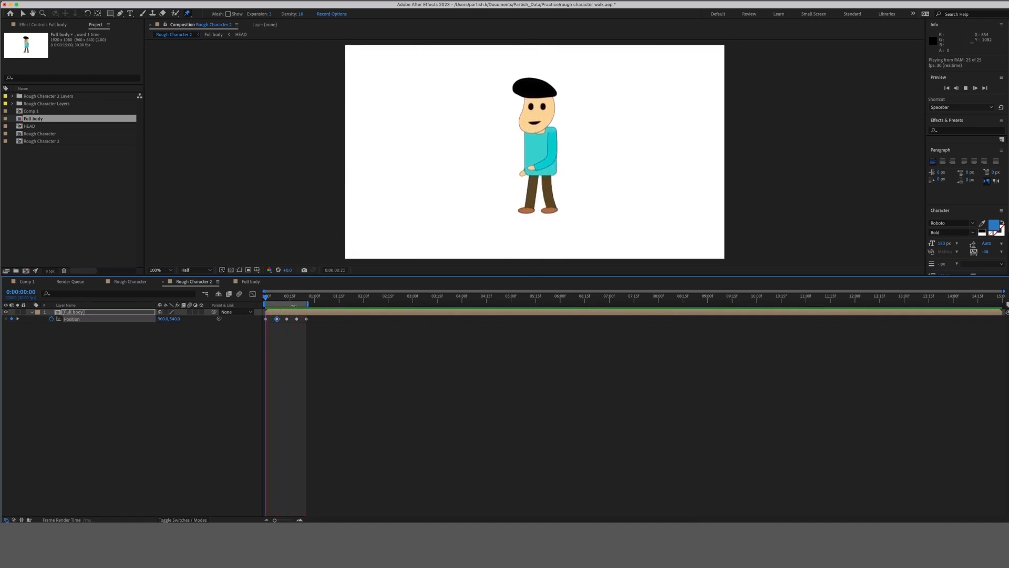
left_click(287, 299)
key("super+s")
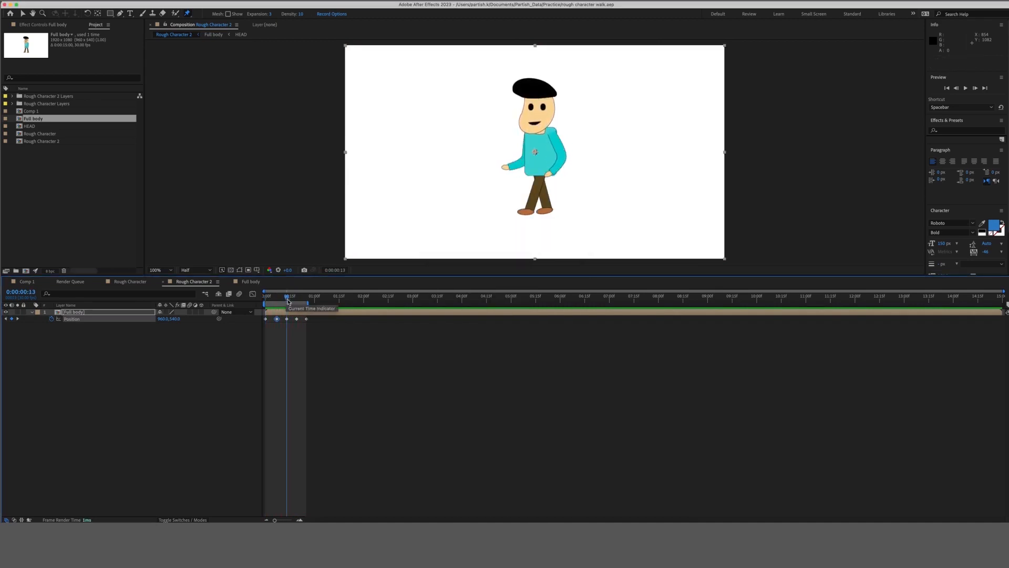
double_click(299, 313)
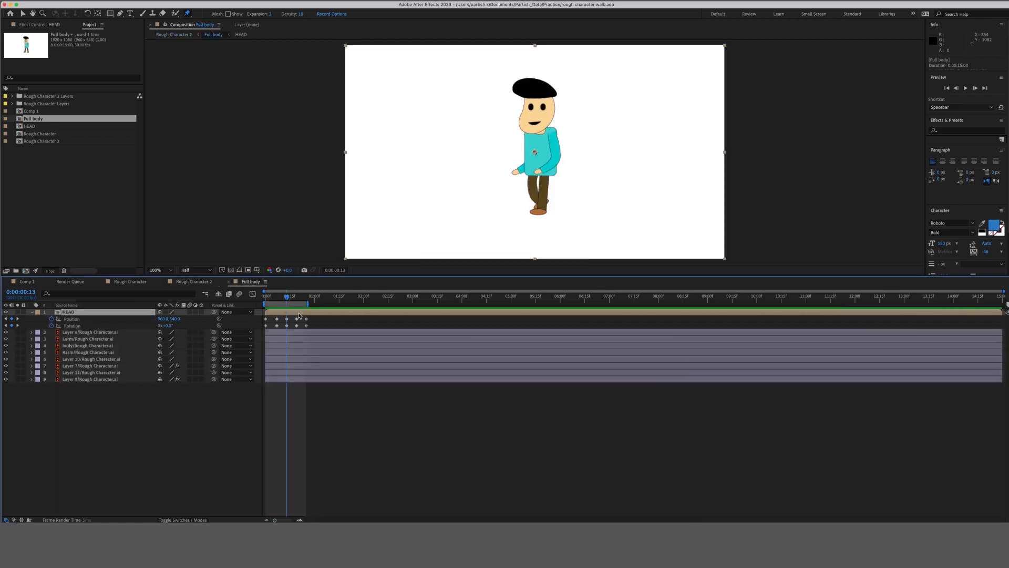
Open the HEAD precomp and rename the eye layer Layer 13 to eye1.
double_click(138, 313)
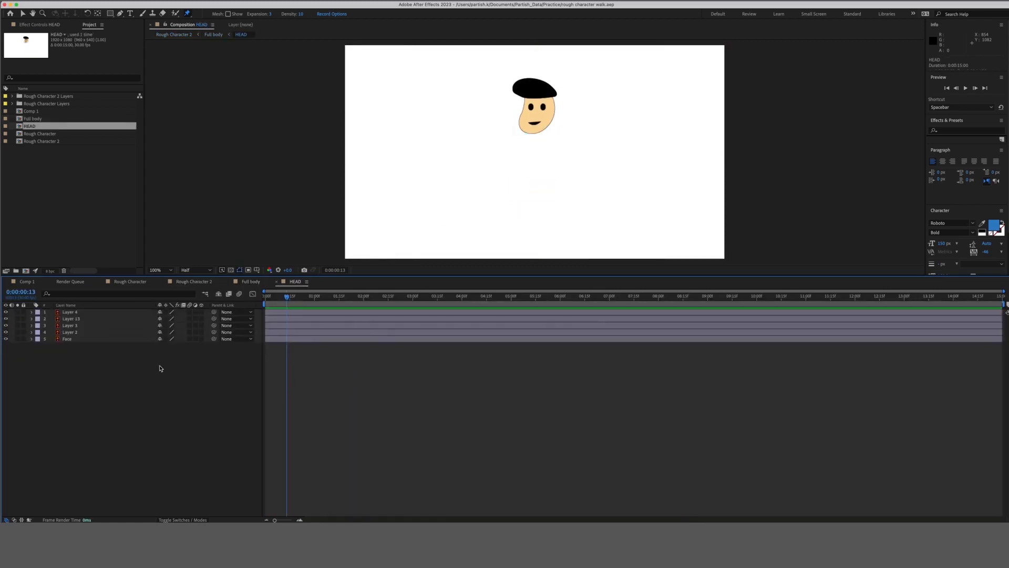
left_click(89, 320)
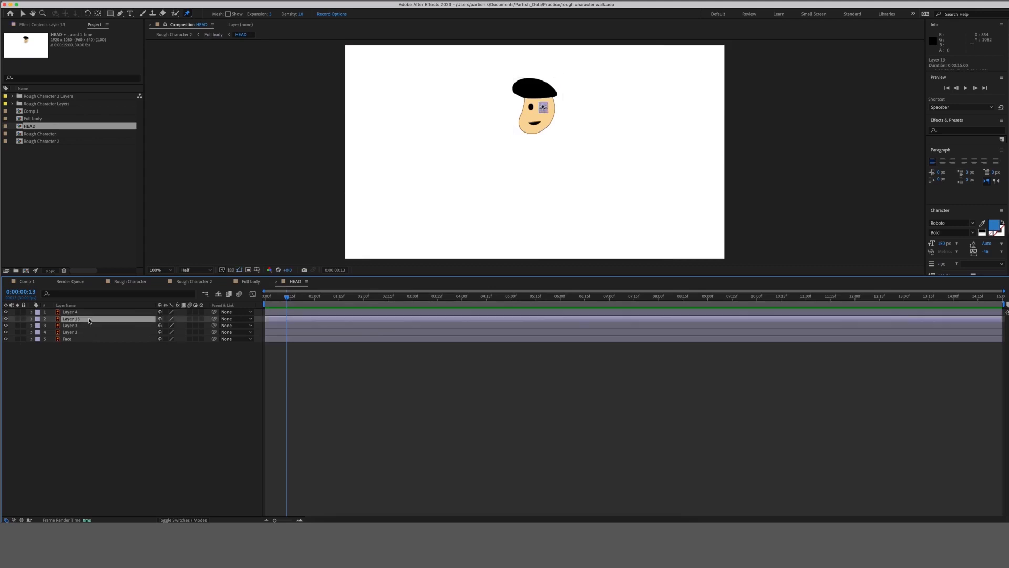
left_click(89, 326, "shift")
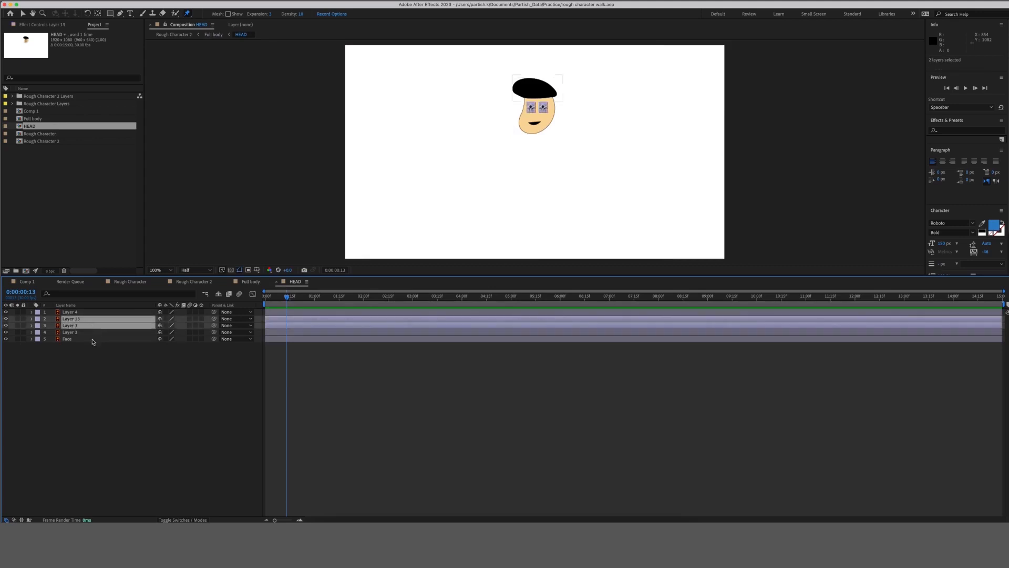
left_click(89, 357)
left_click(85, 319)
right_click(85, 319)
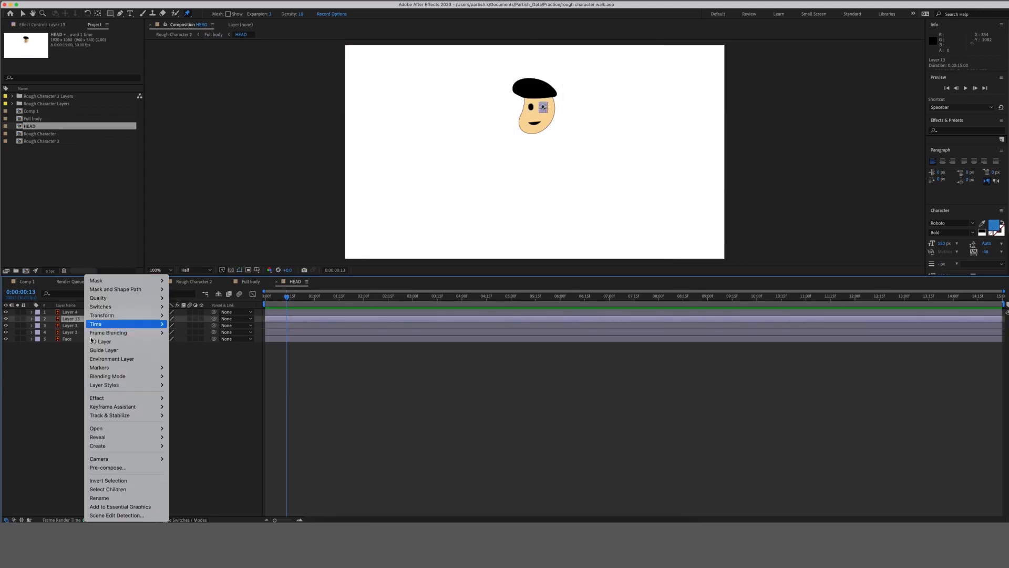
left_click(127, 498)
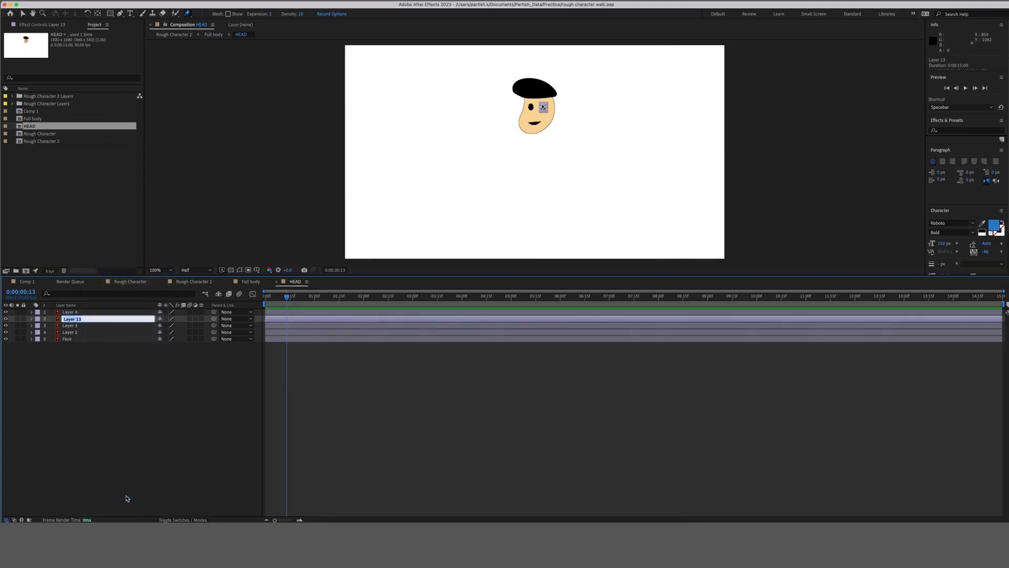
type("eye1")
key("Return")
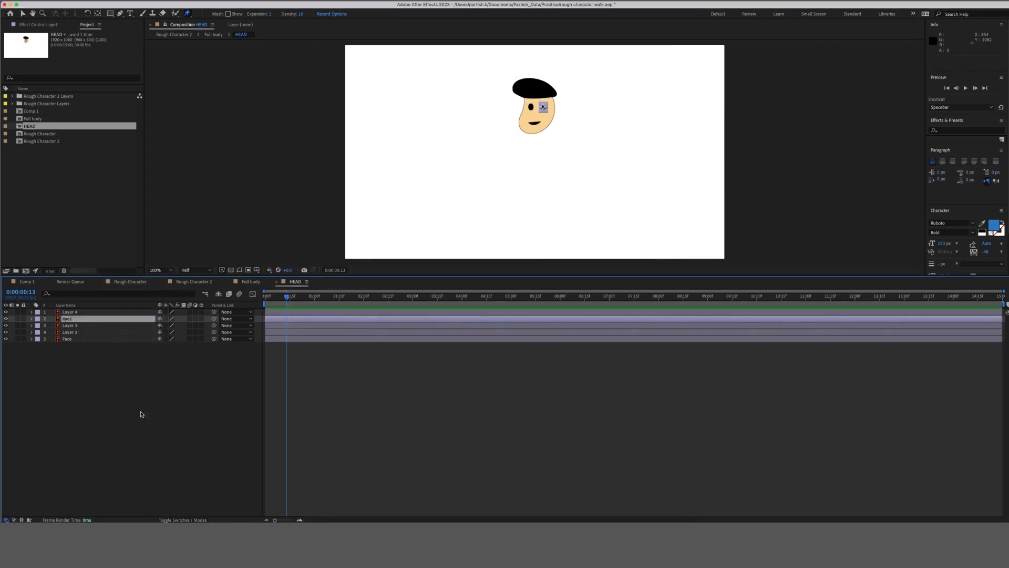
Rename Layer 3 to eye2, return to 0:00, and select both eye layers.
right_click(87, 329)
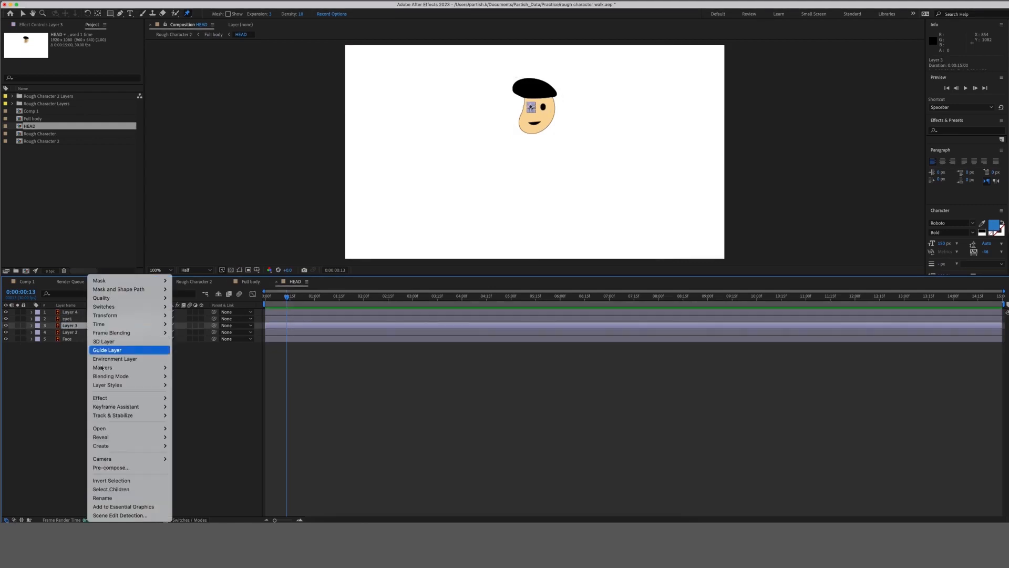
left_click(127, 498)
type("eye")
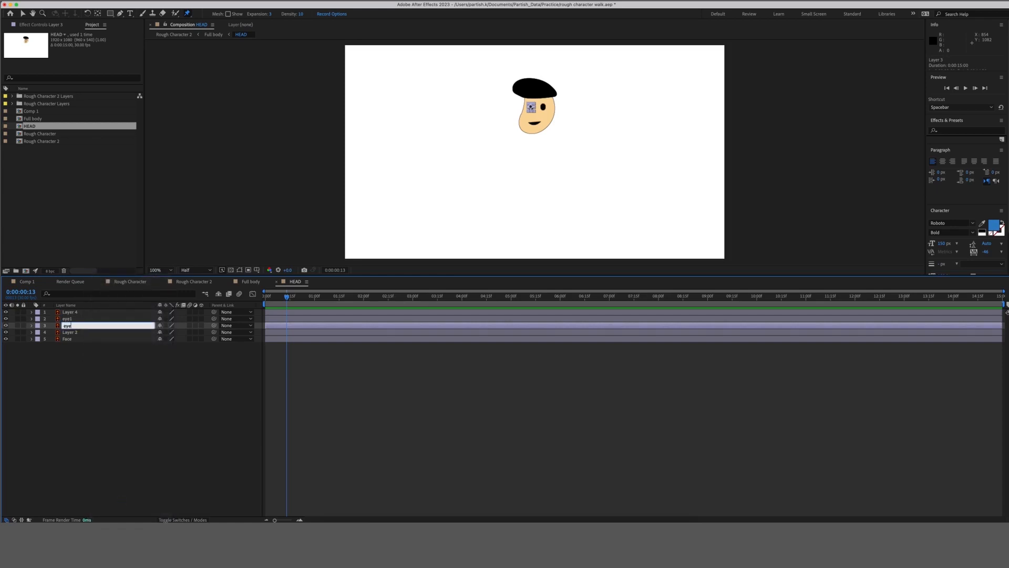
type("2")
key("Return")
left_click(186, 446)
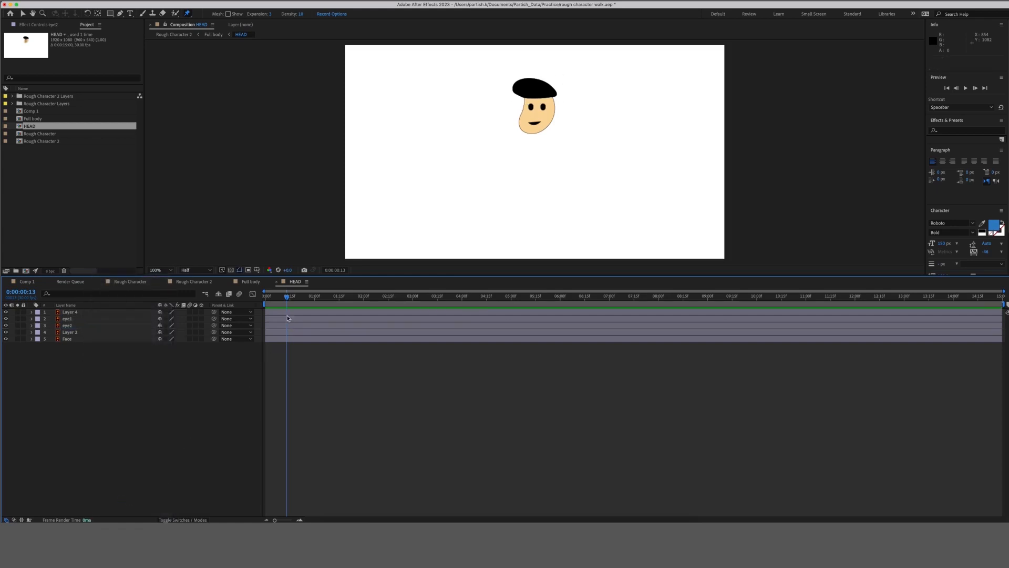
left_click_drag(286, 298, 264, 300)
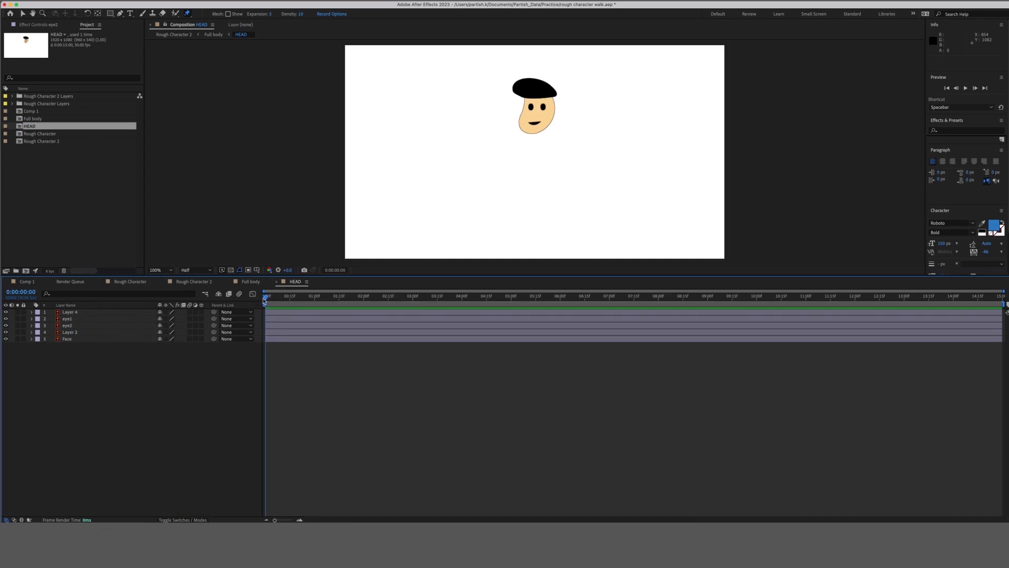
left_click(271, 318)
left_click(271, 326, "shift")
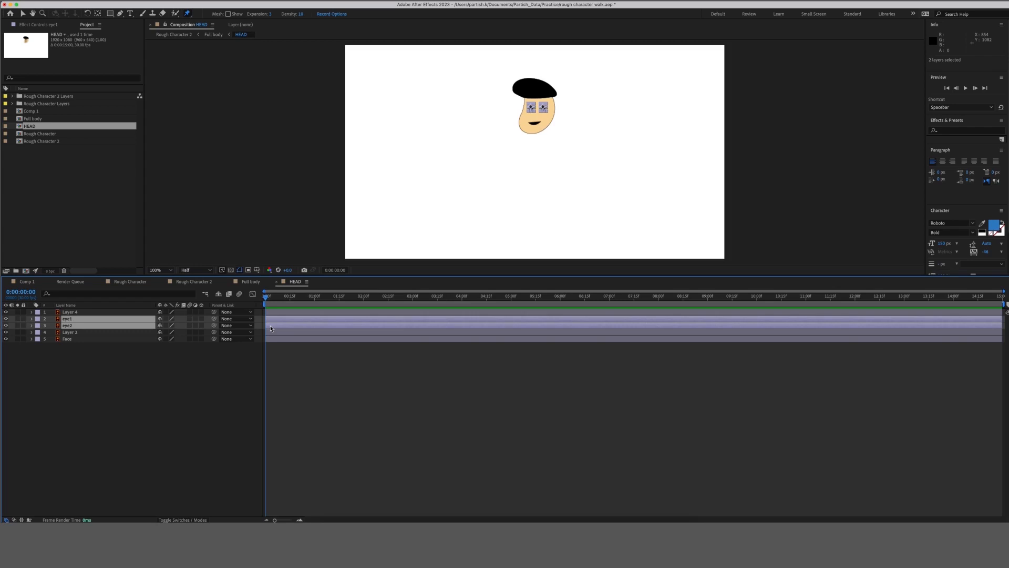
Turn on Scale keyframing for eye1 and eye2 and add Scale keyframes at frames 5 and 10.
key("s")
left_click(52, 326)
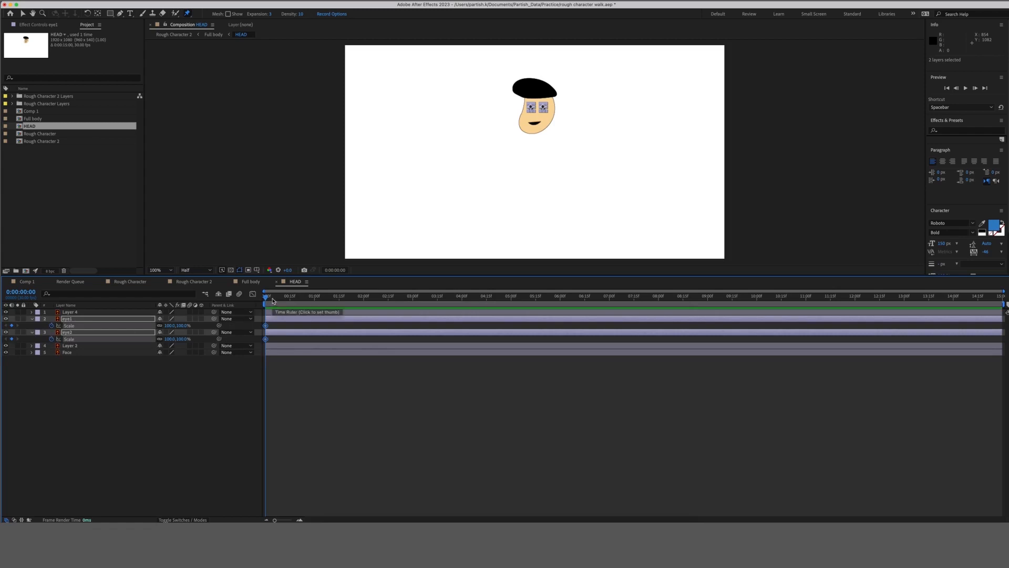
left_click(273, 300)
left_click_drag(272, 300, 265, 298)
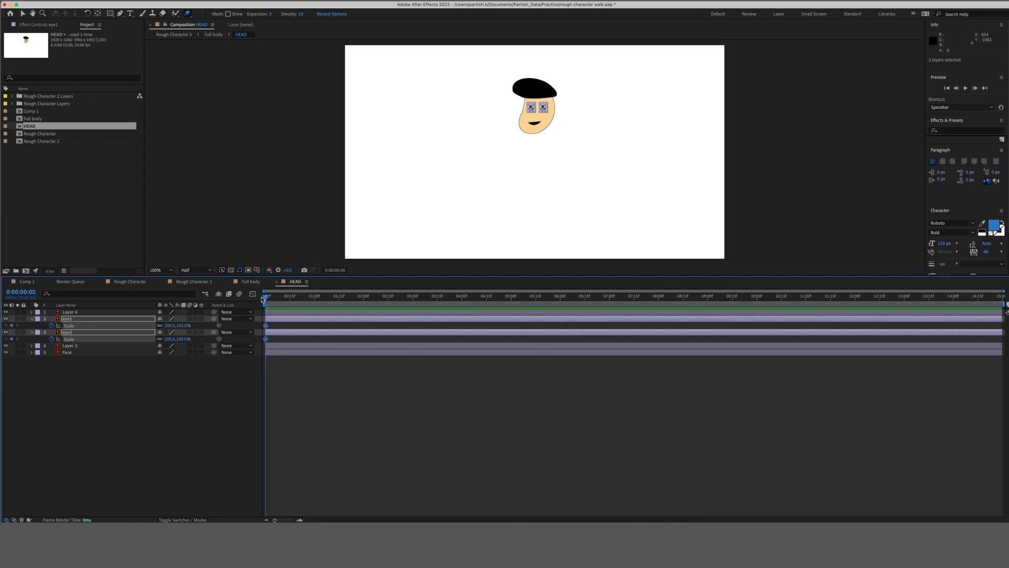
key("shift+Page_Down")
left_click_drag(281, 298, 273, 300)
left_click(12, 326)
left_click(12, 339)
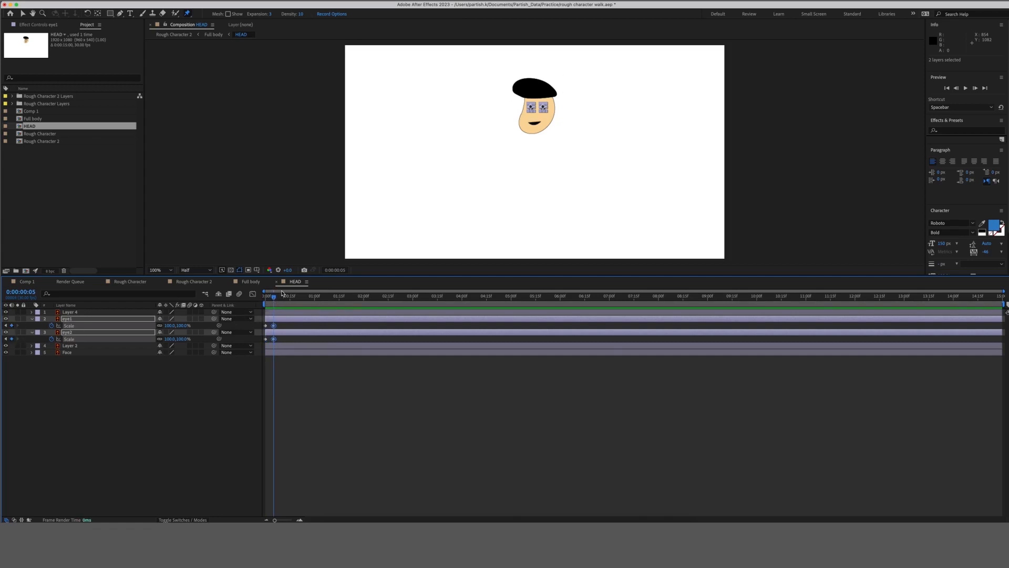
left_click(282, 298)
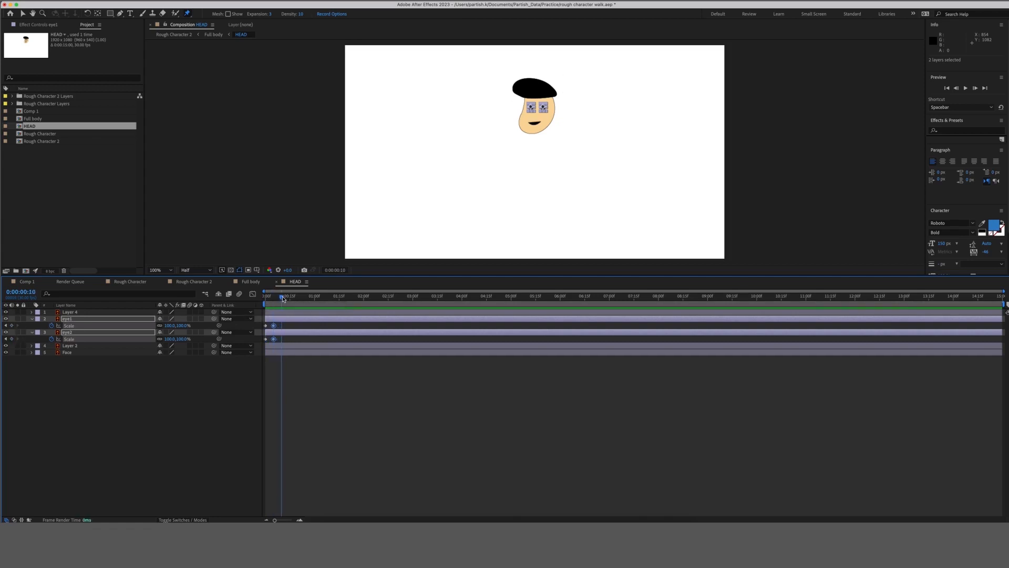
left_click(11, 325)
left_click(11, 338)
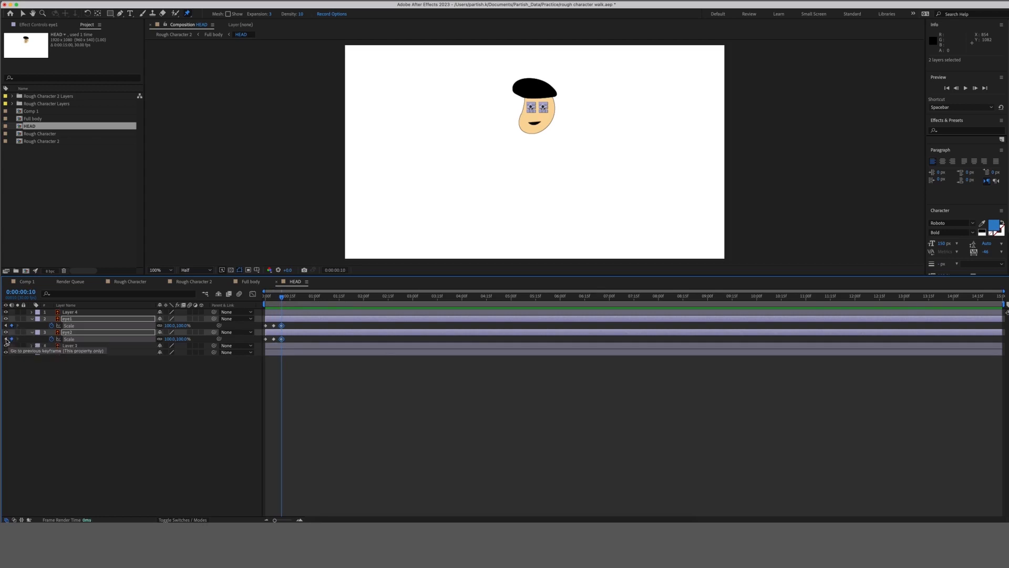
left_click(6, 338)
left_click(107, 408)
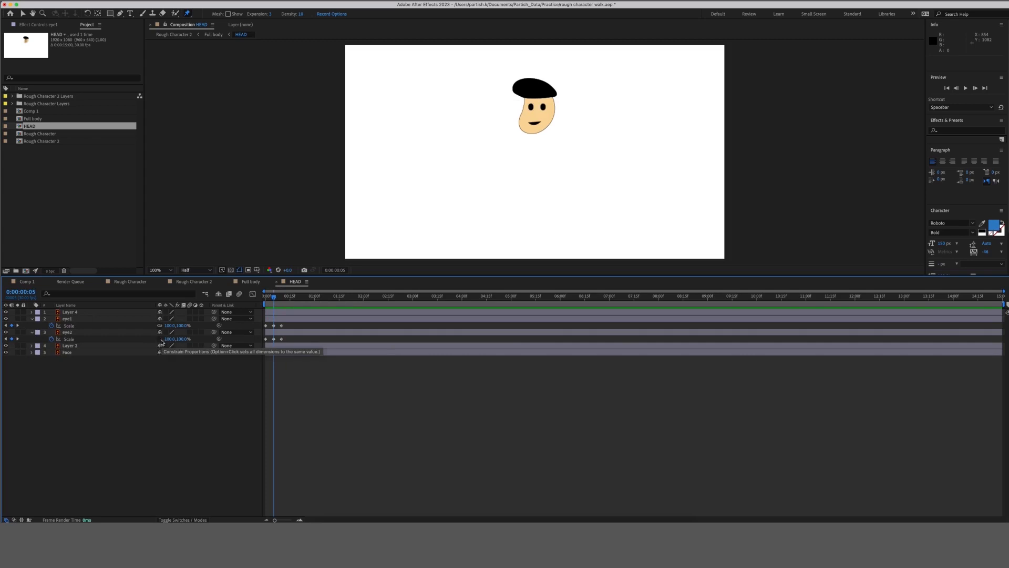
Squash both eyes to 10% height at frame 5 and preview the blink.
left_click_drag(167, 328, 166, 326)
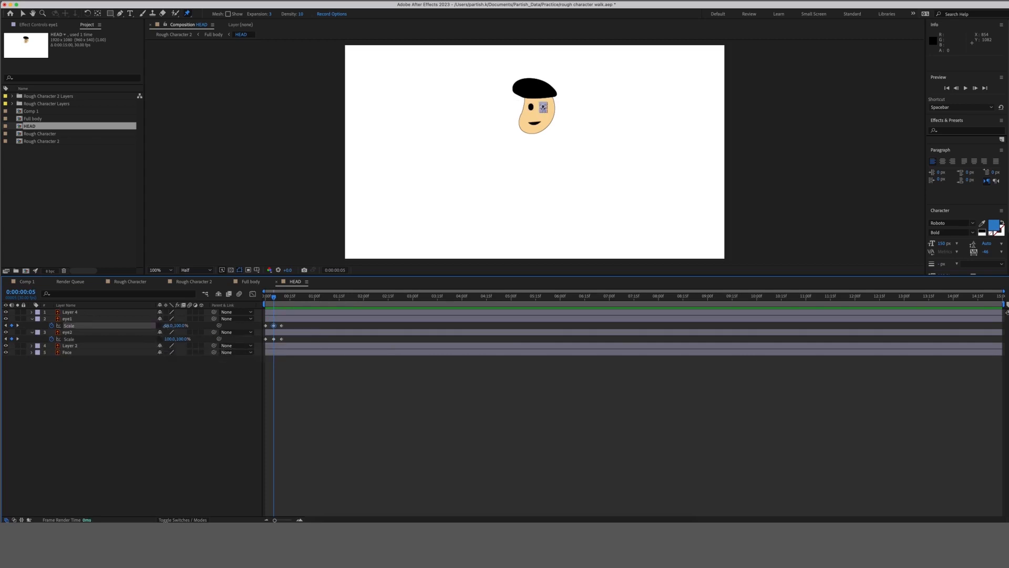
key("super+z")
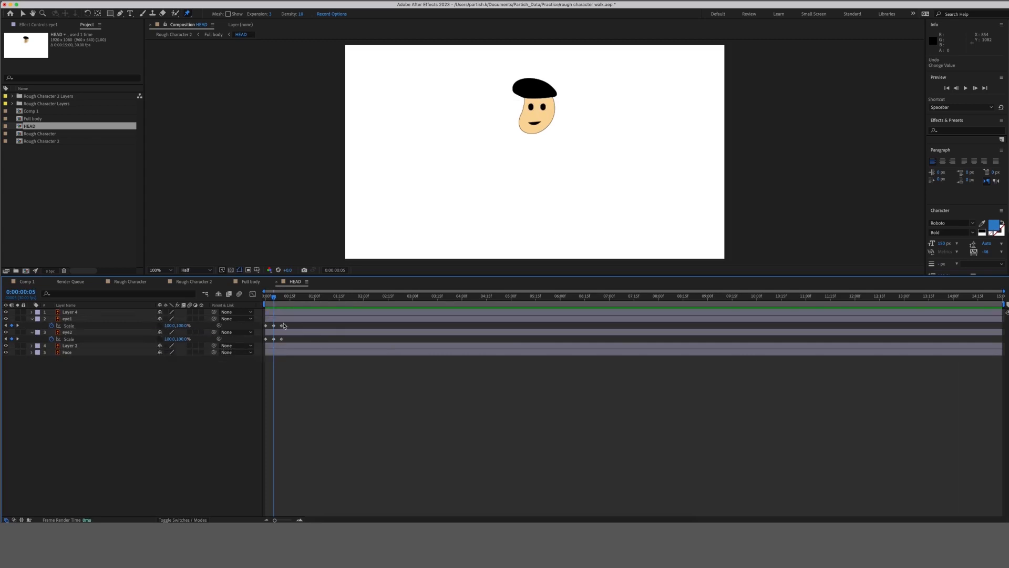
key("period")
key("h")
left_click_drag(594, 112, 565, 218)
left_click_drag(180, 326, 146, 338)
left_click(181, 339)
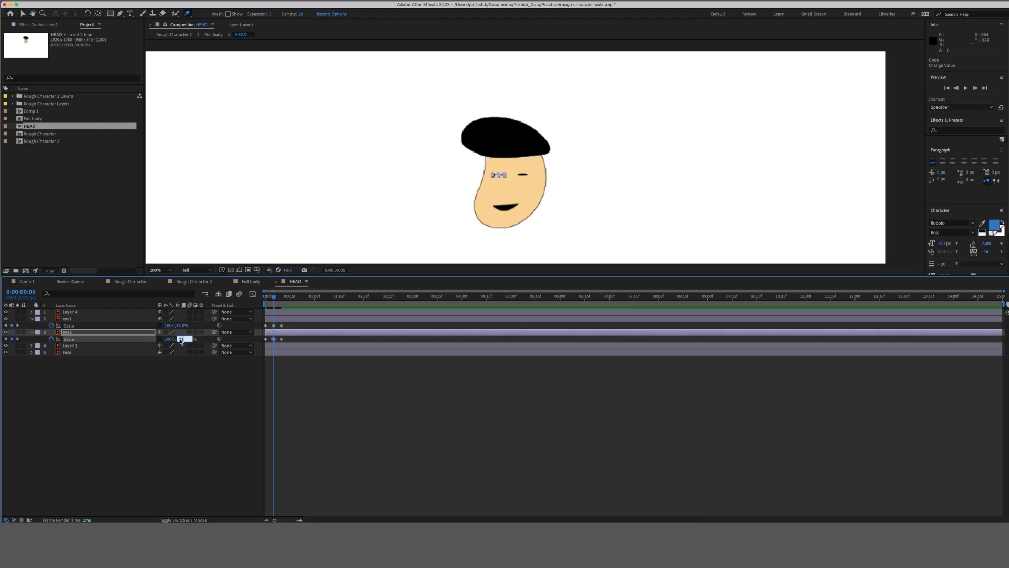
key("Return")
left_click(184, 326)
type("1")
key("Return")
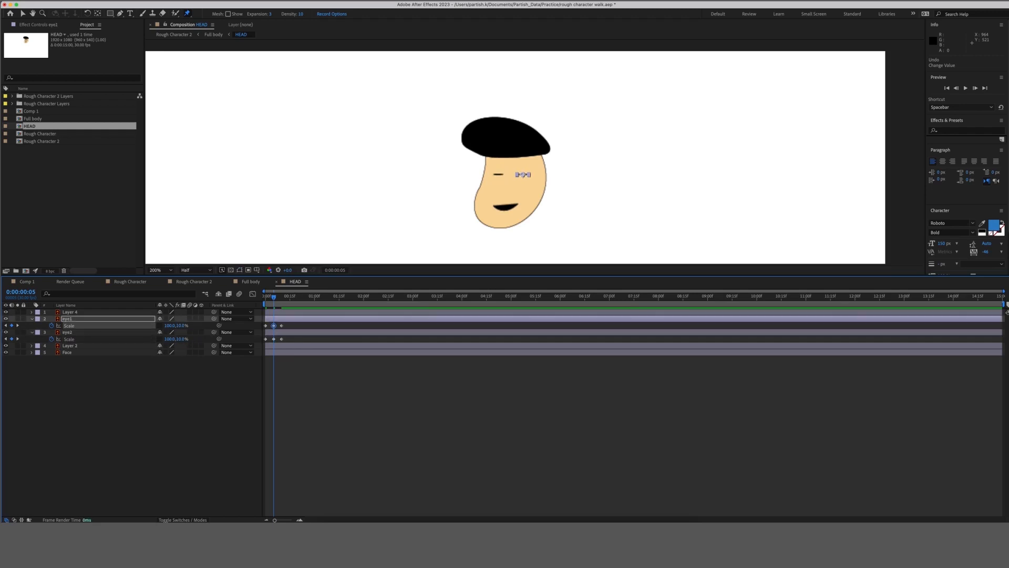
key("space")
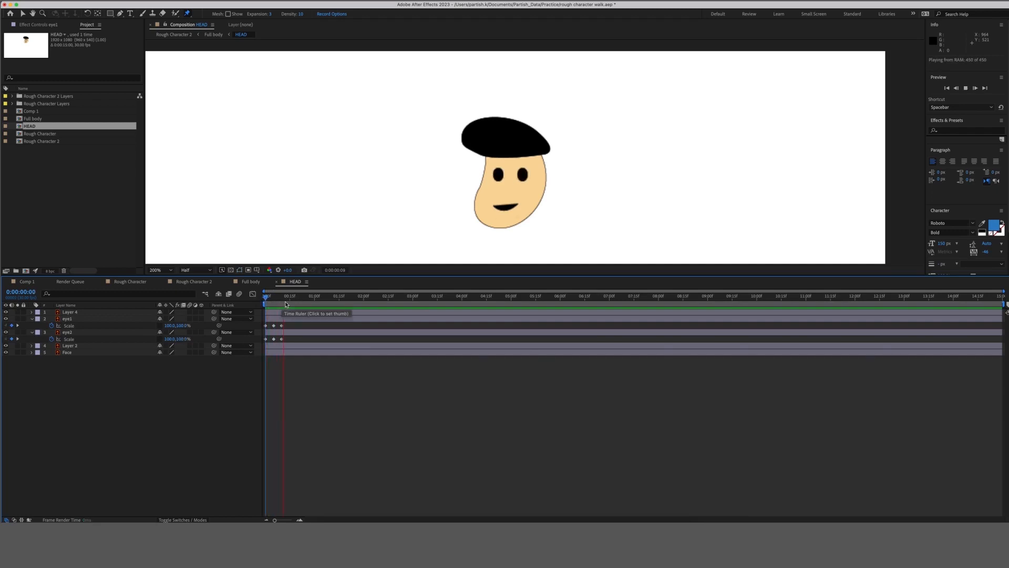
key("space")
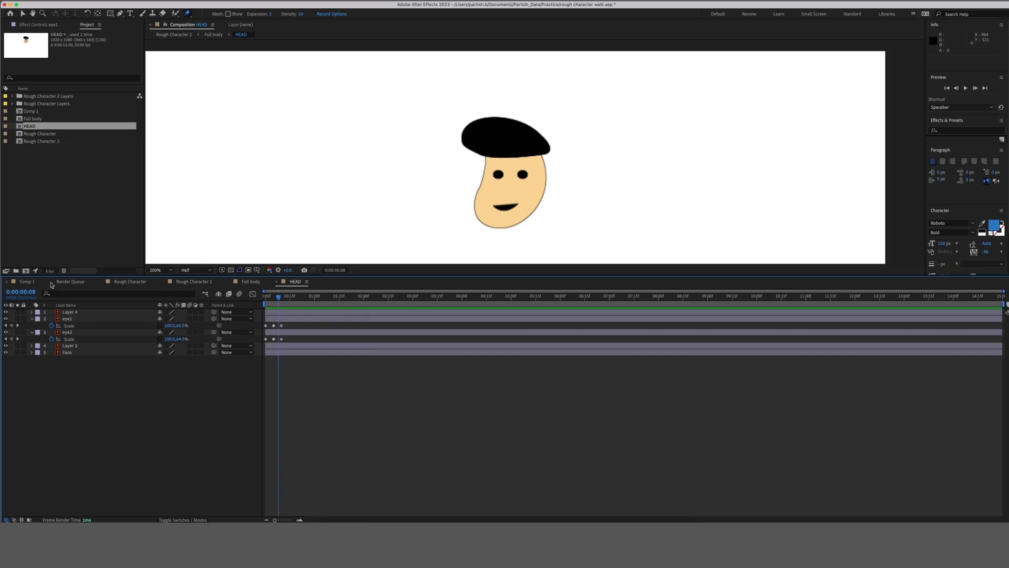
Play the walk with the blinking head in Rough Character 2, stop at frame 9, and save.
left_click(132, 283)
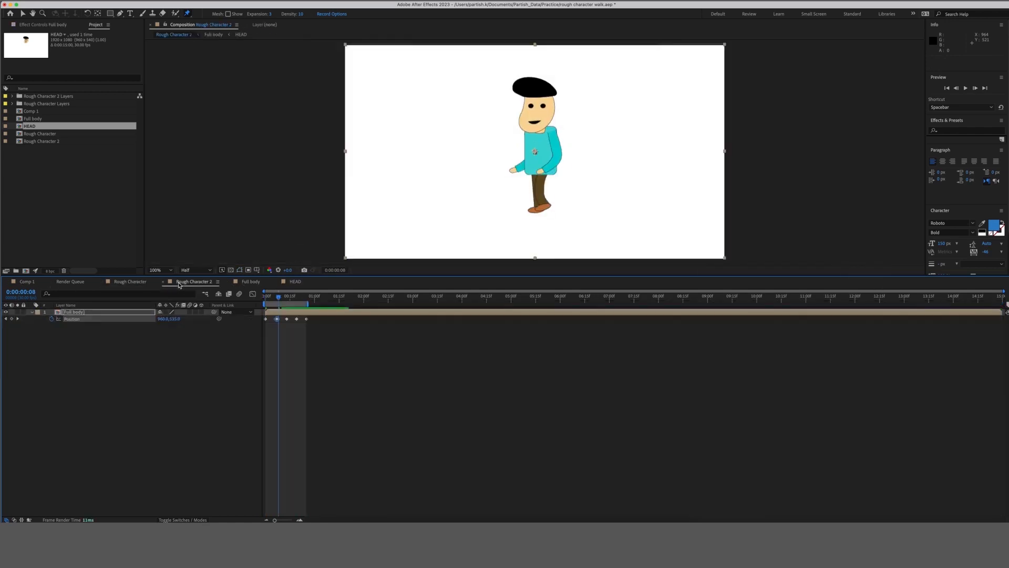
left_click(177, 284)
key("space")
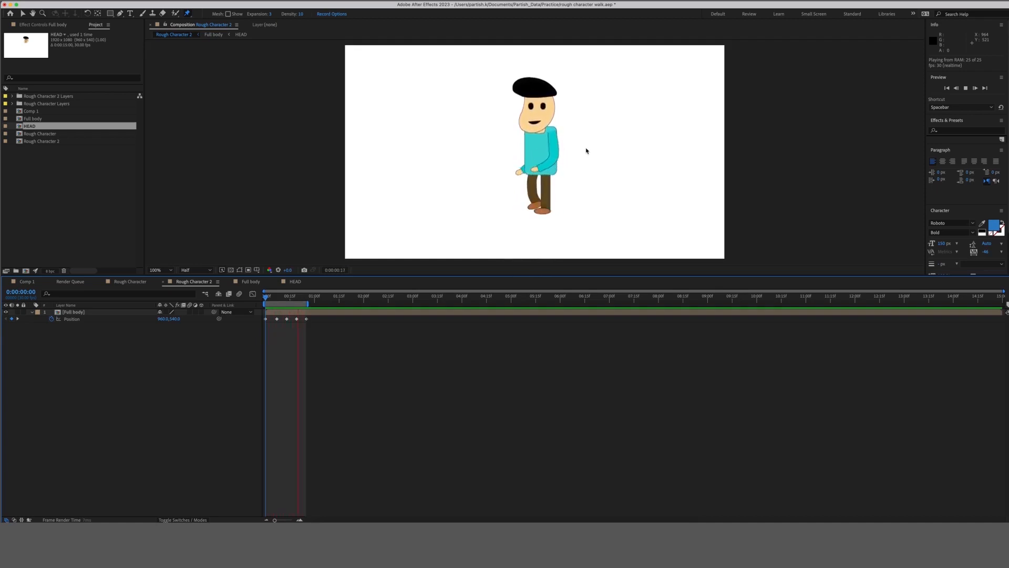
left_click(280, 299)
key("super+s")
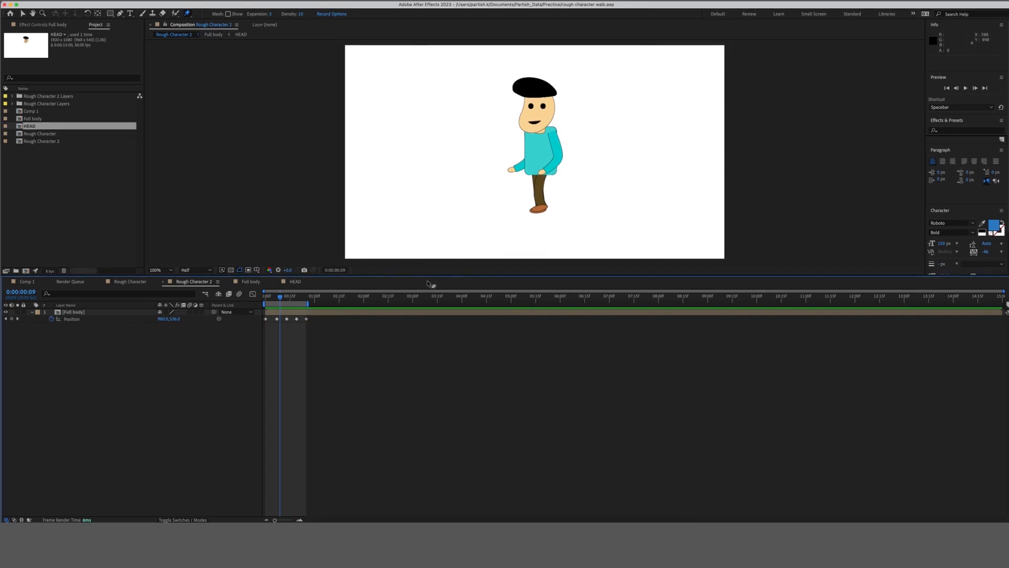
key("super+shift+5")
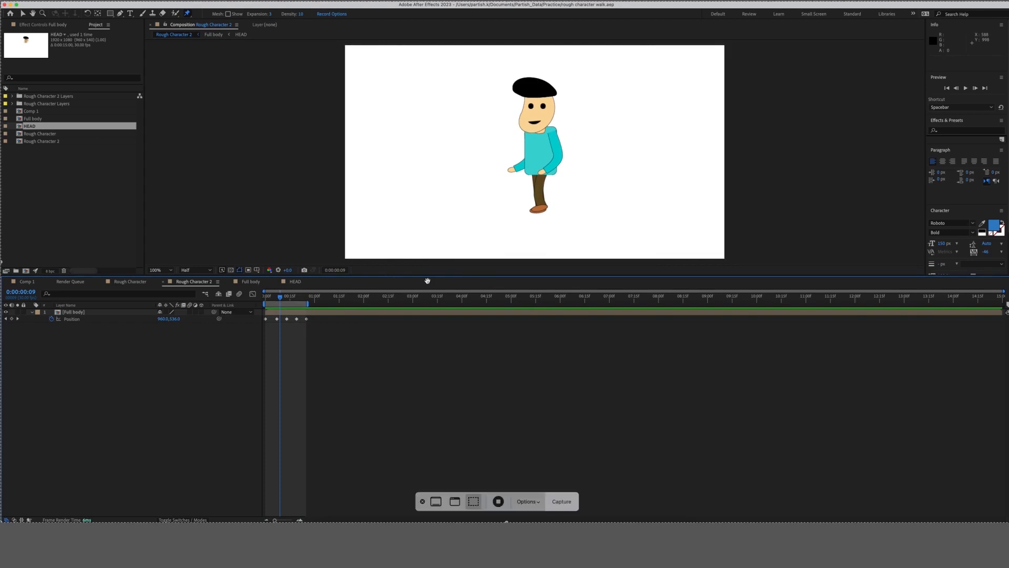